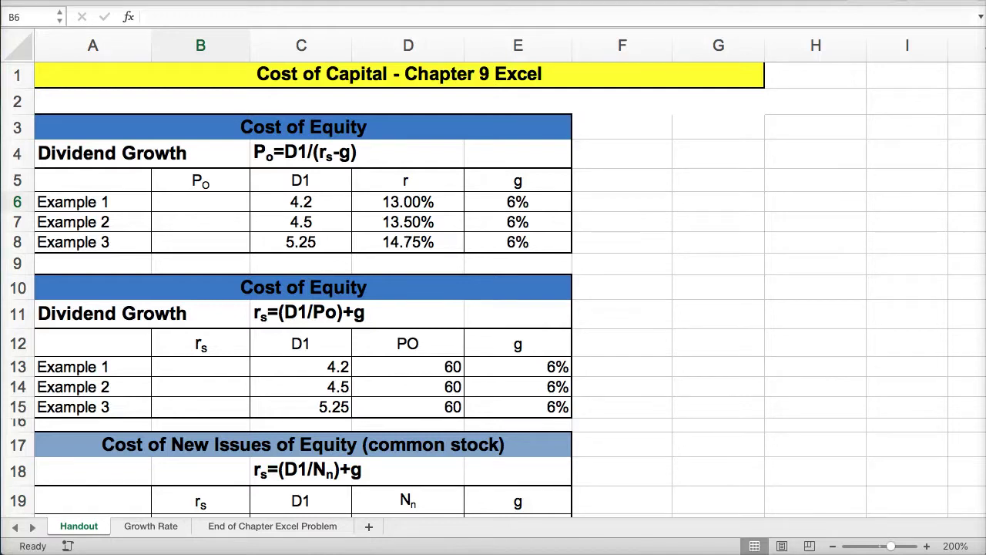
Examine the D1, r and g inputs of Example 1 in the first Cost of Equity table
click(927, 546)
click(927, 546)
click(927, 546)
click(926, 546)
click(927, 546)
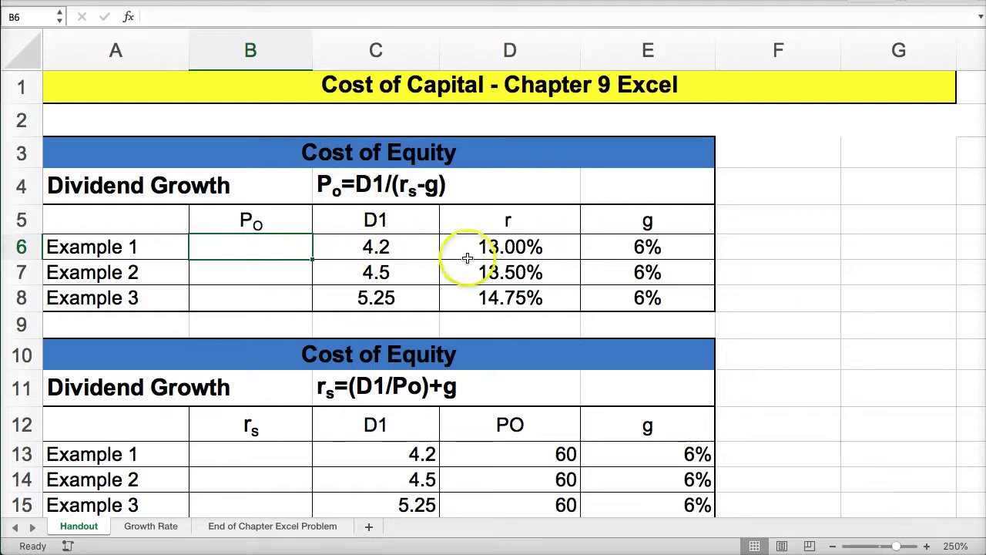
click(365, 248)
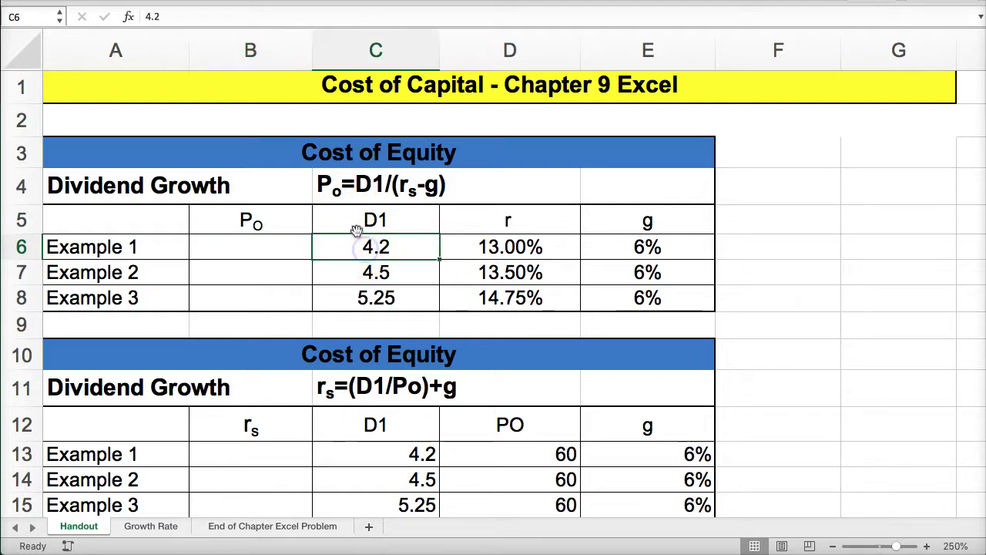
click(483, 246)
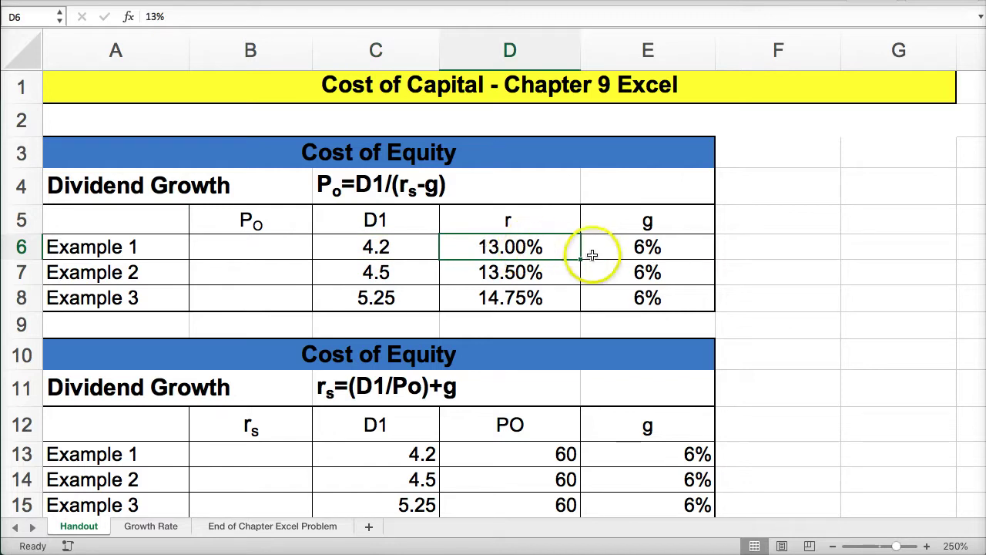
click(626, 249)
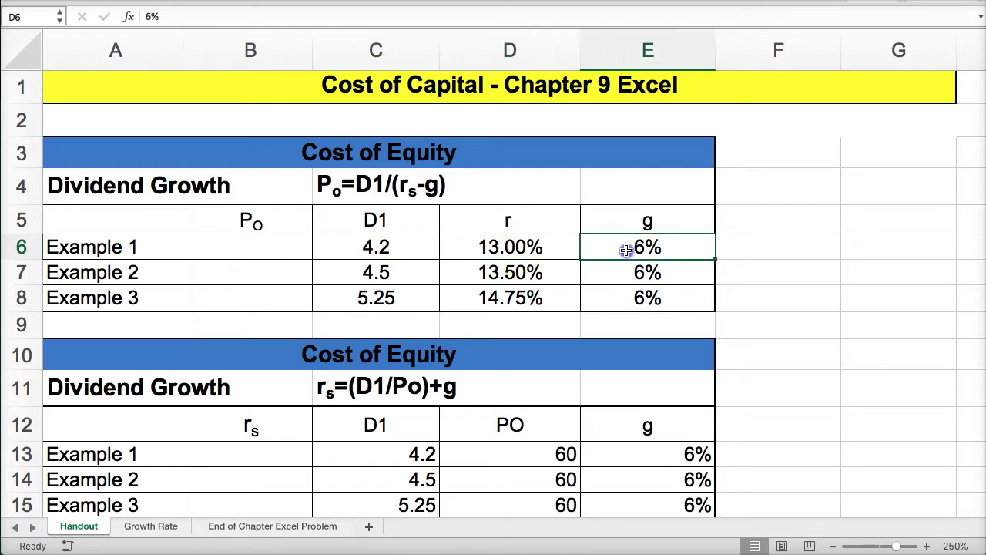
Calculate Example 1's stock price in B6 with the dividend growth formula +C6/(D6-E6)
click(257, 246)
text(+)
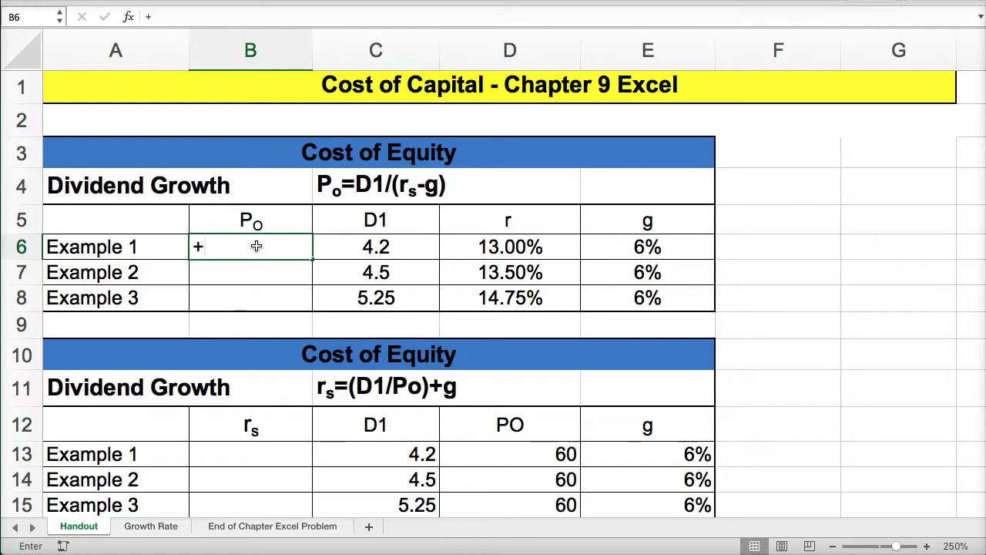
click(335, 245)
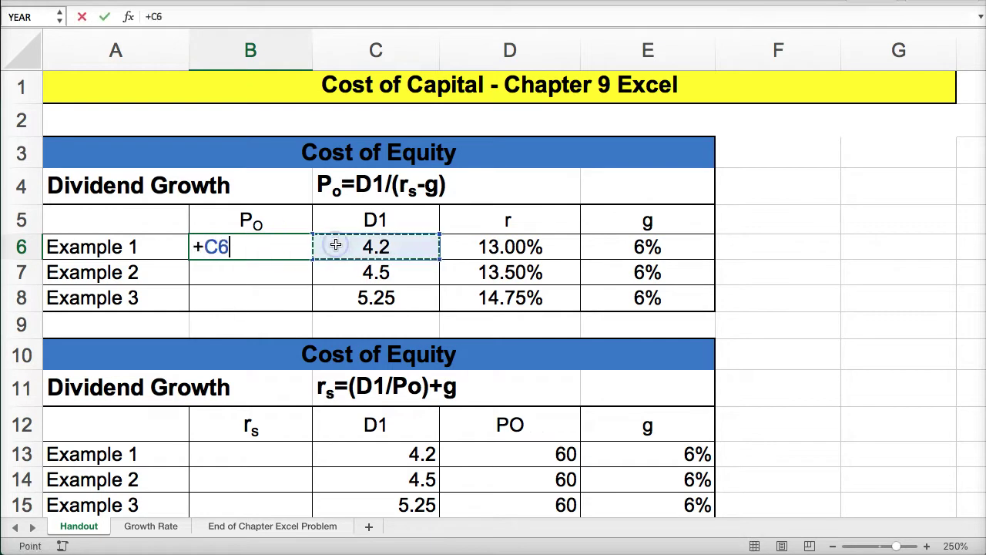
text(/)
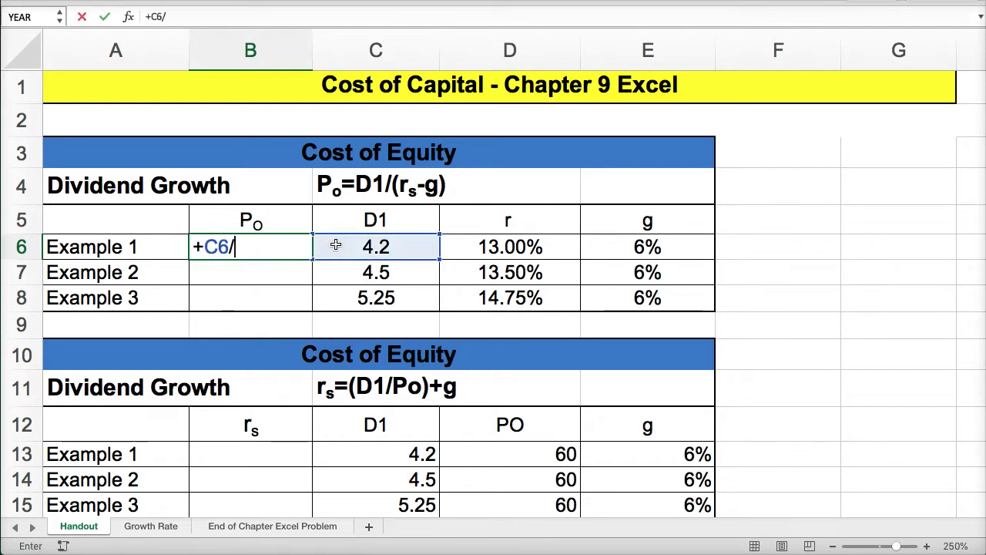
text(()
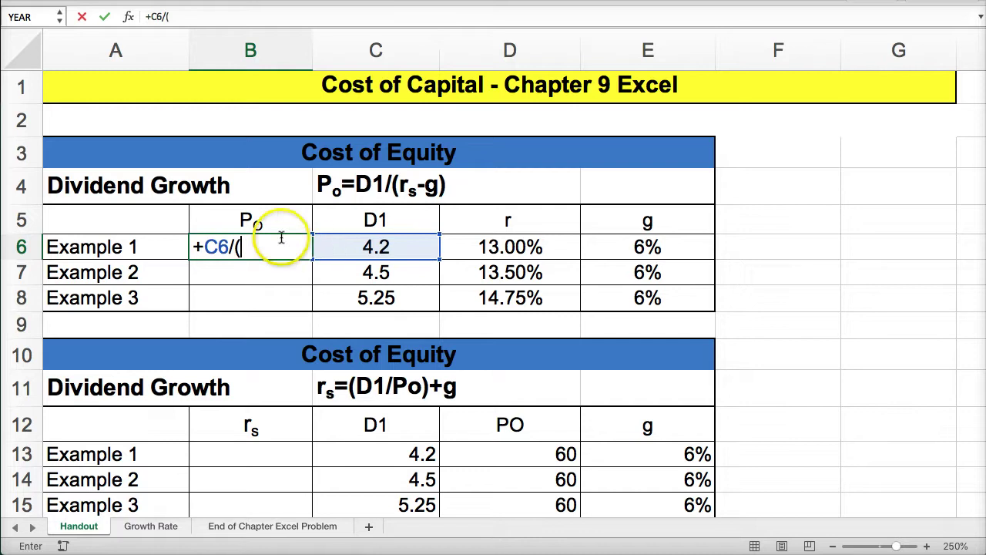
click(509, 244)
text(-)
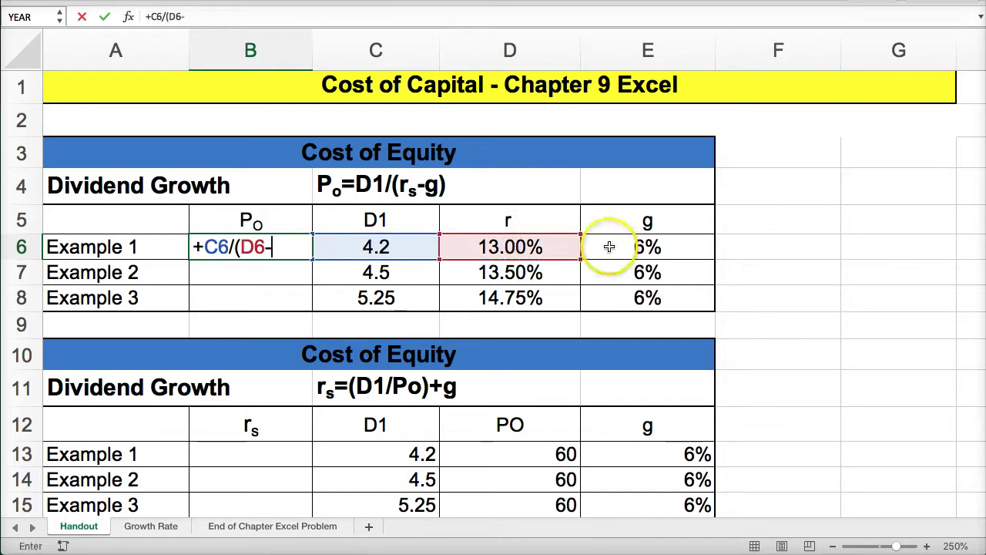
click(630, 246)
text())
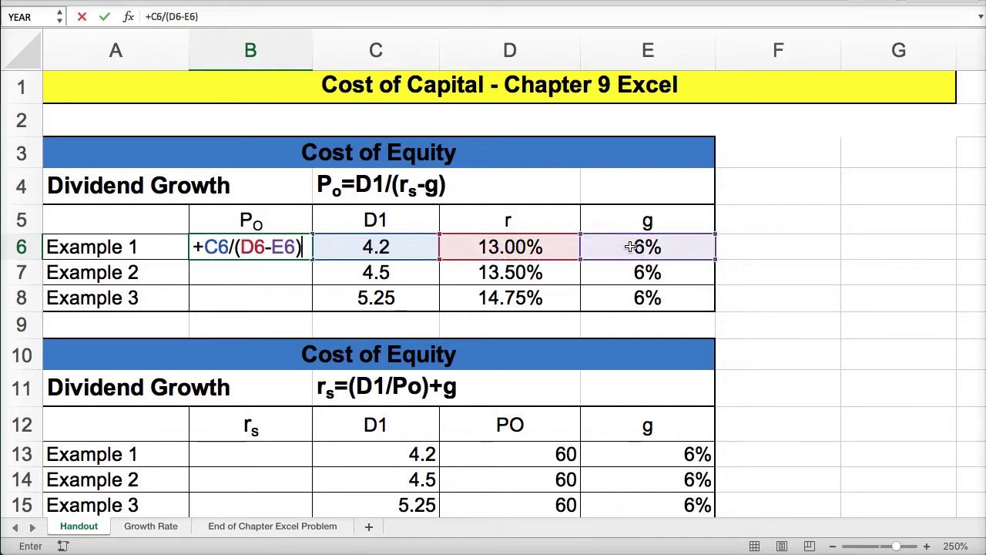
key(Return)
Format the stock price cells B6 to B8 as Currency
click(231, 245)
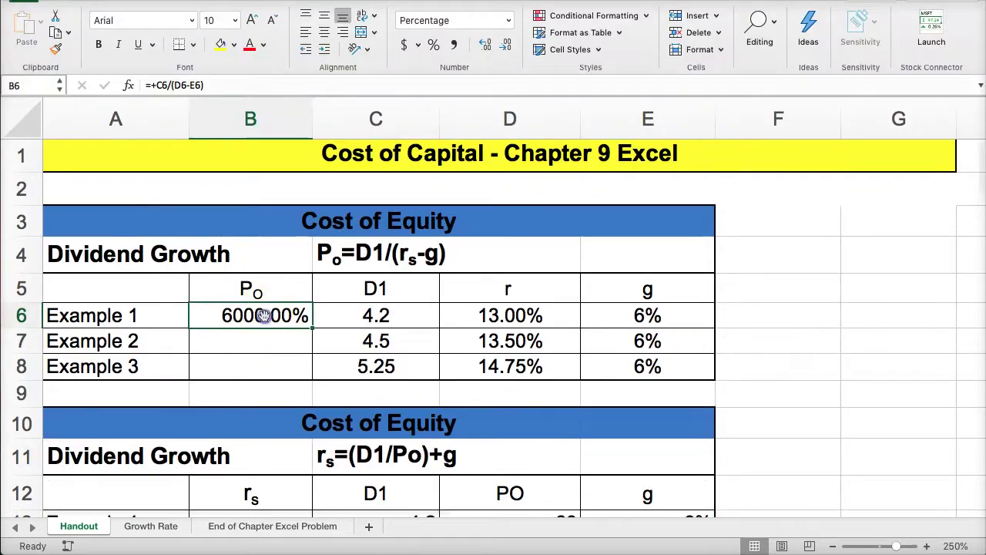
drag(266, 315, 269, 372)
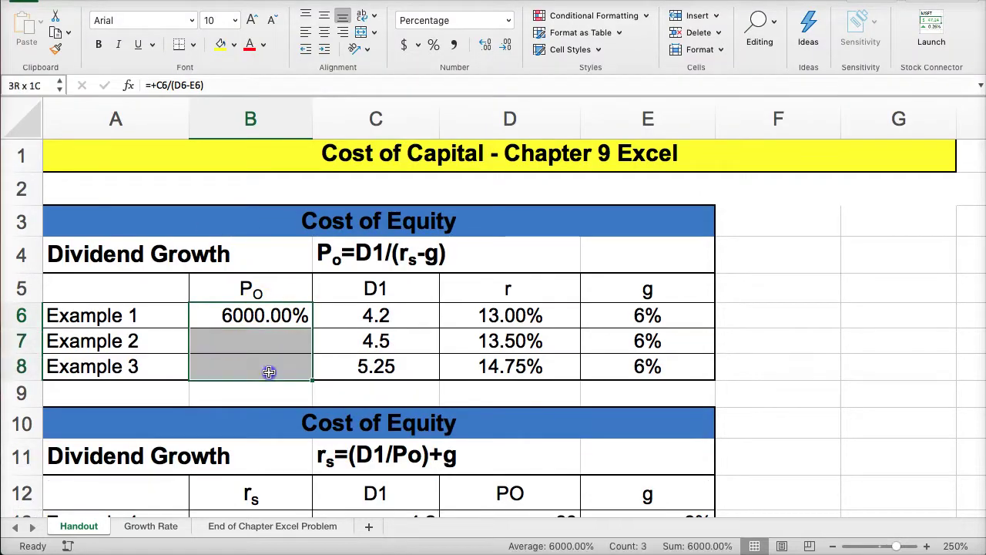
click(509, 20)
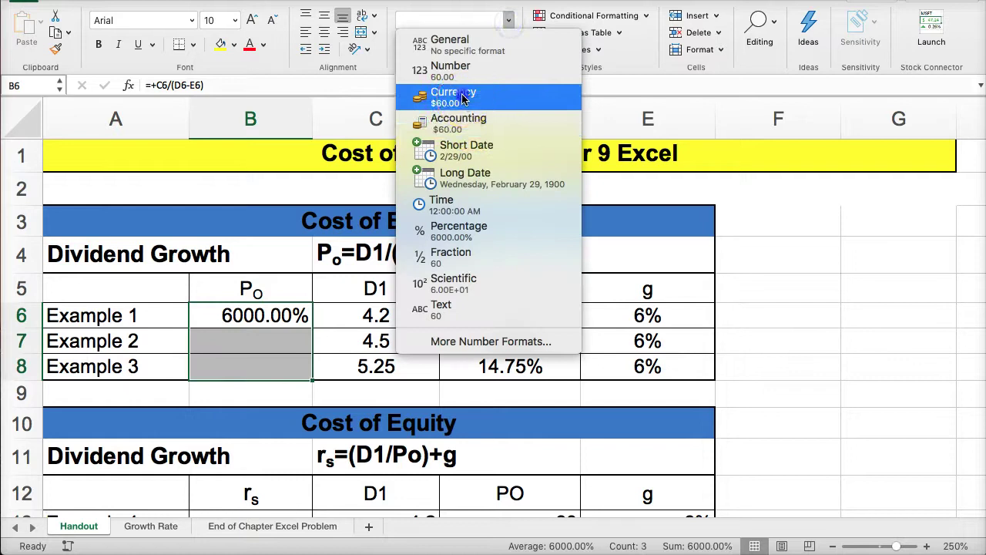
click(462, 97)
Calculate Example 2's stock price in B7 with the formula +C7/(D7-E7)
click(270, 359)
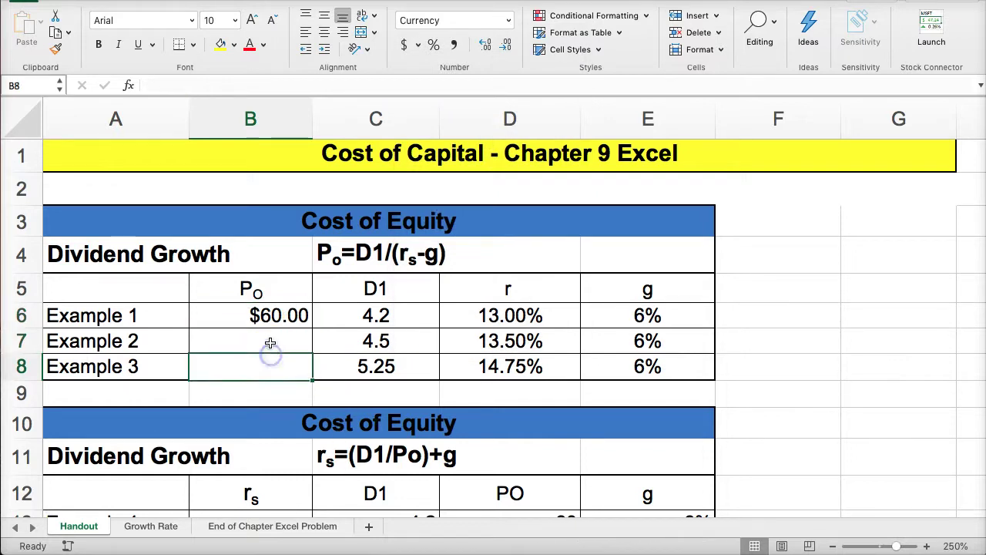
click(271, 343)
click(282, 337)
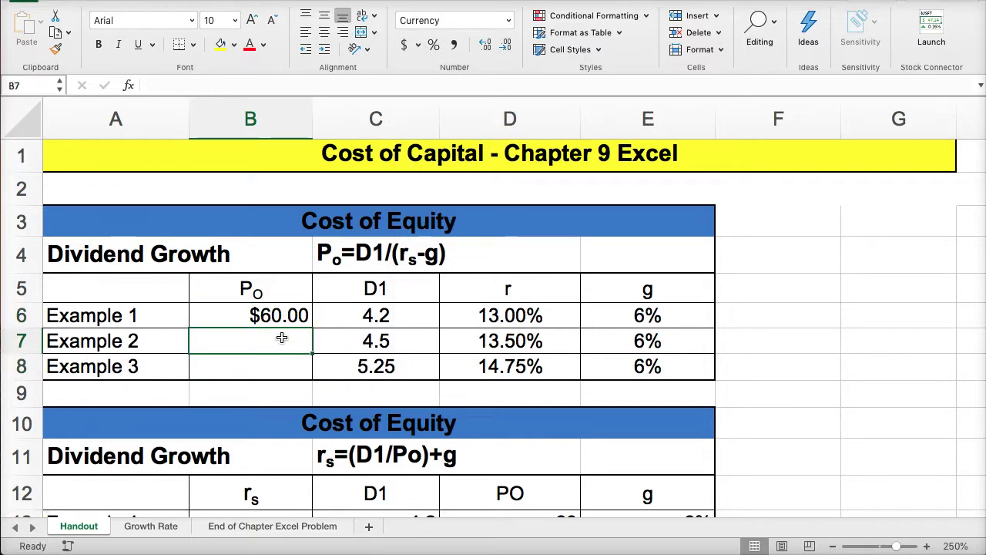
click(270, 339)
click(244, 339)
text(+)
click(338, 340)
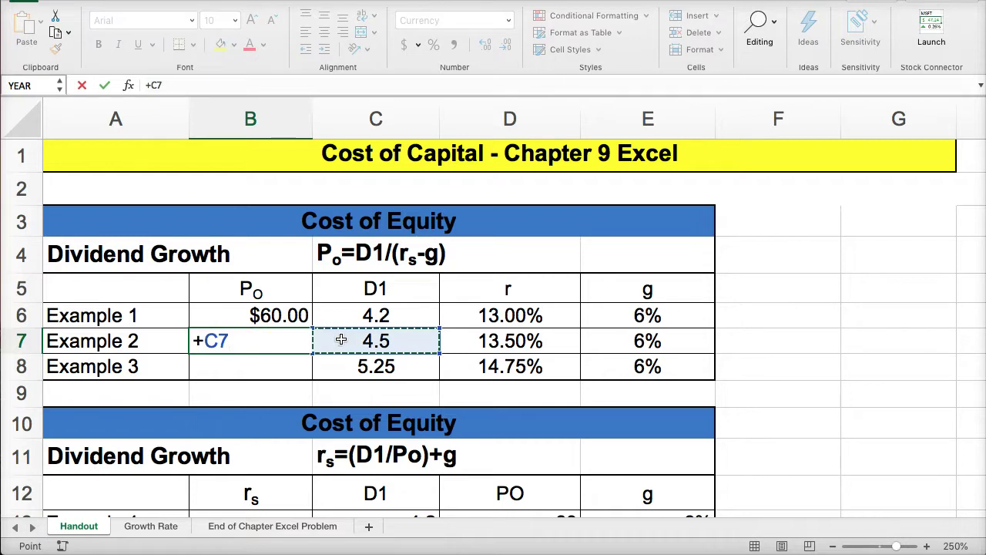
text(/)
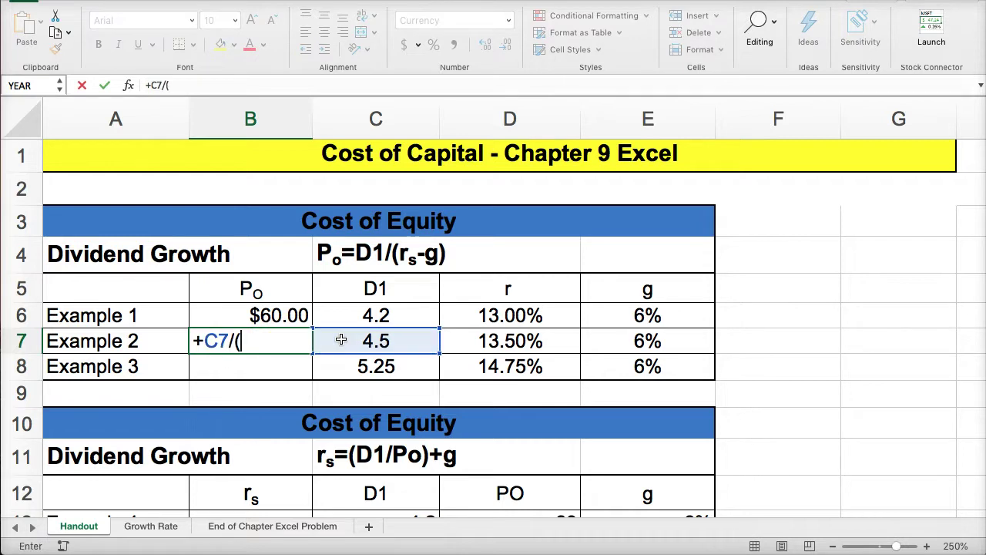
text(()
click(464, 340)
text(-)
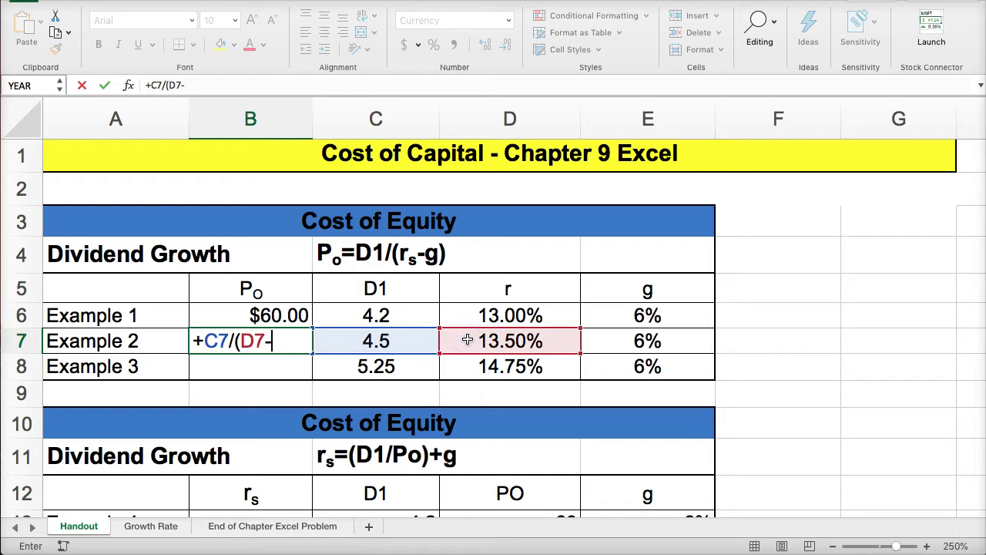
click(601, 342)
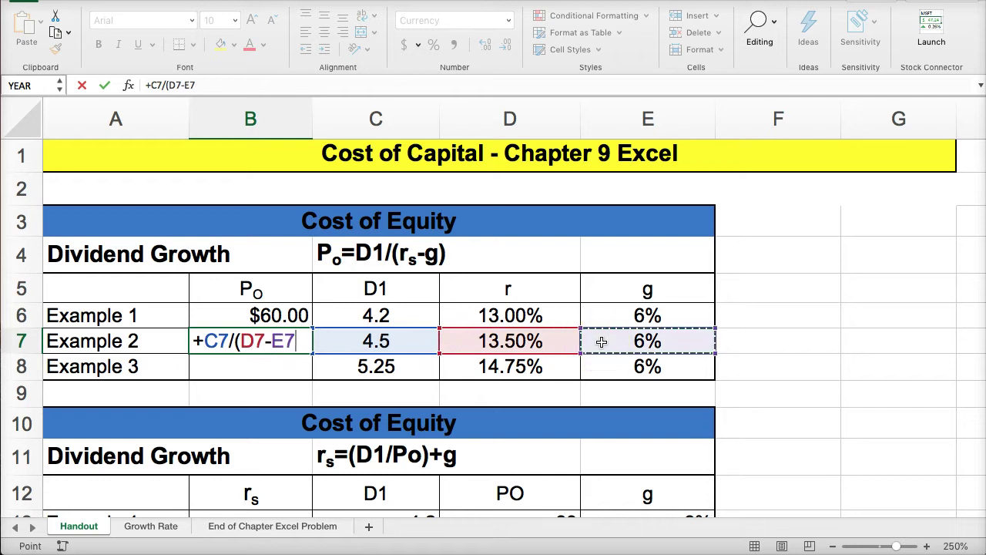
text())
key(Return)
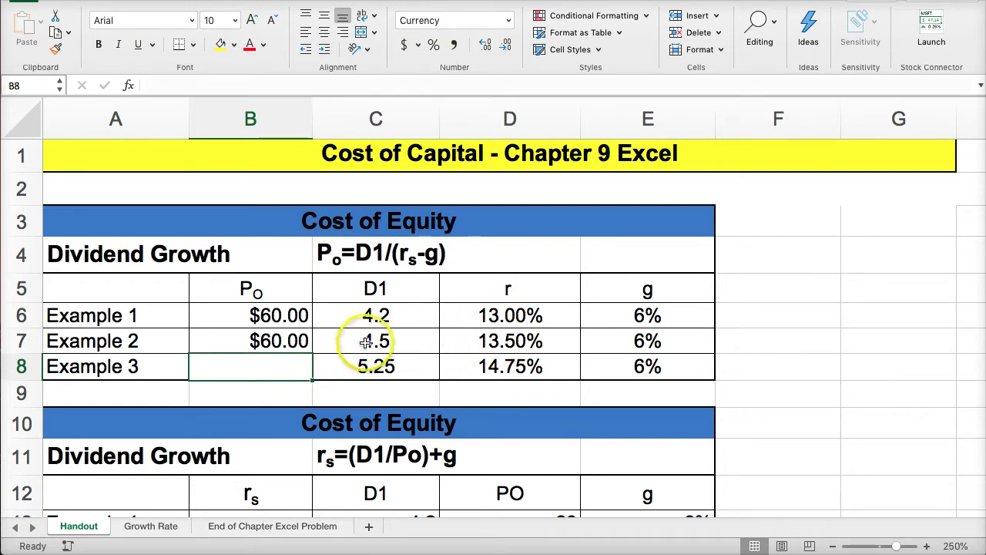
Fill the price formula from B7 down to B8 for Example 3 and check the copied formula
click(237, 341)
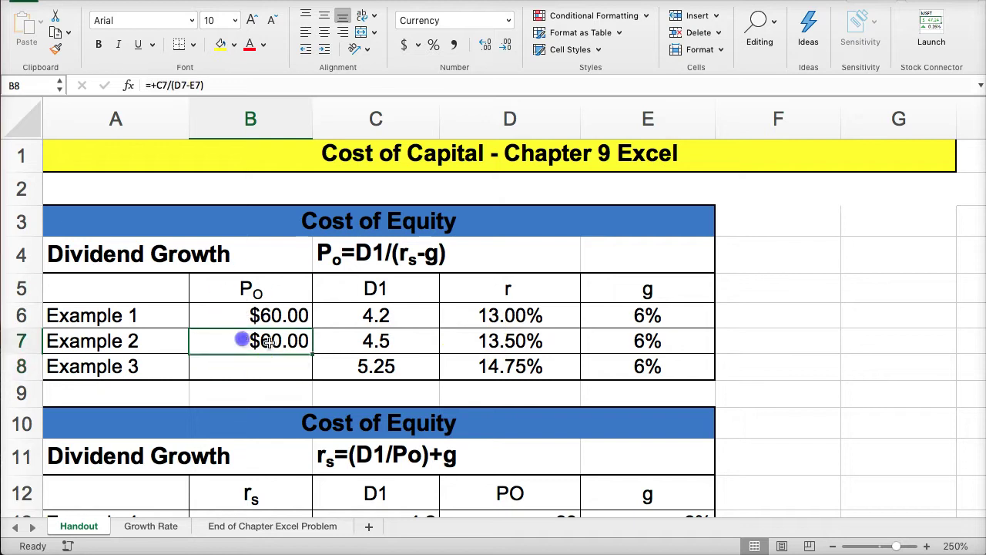
drag(313, 354, 313, 375)
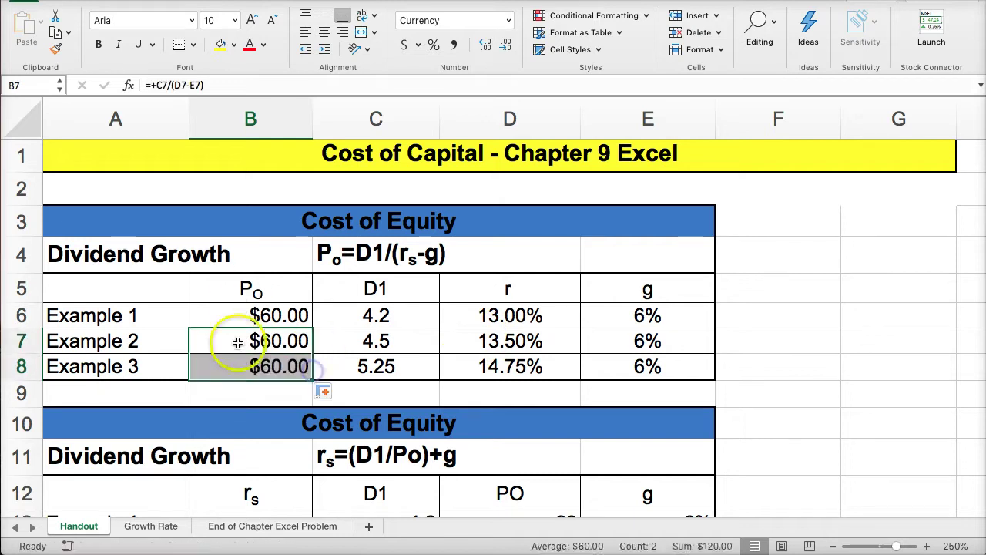
click(220, 358)
click(220, 359)
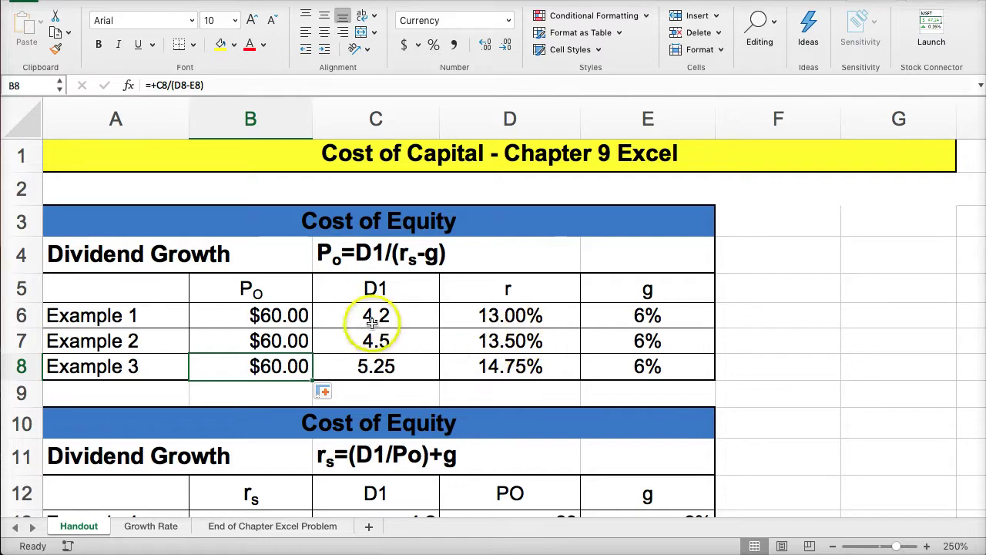
Test Example 1's price with a growth rate of 10% and restore the rate to 6%
click(619, 313)
text(10)
key(Return)
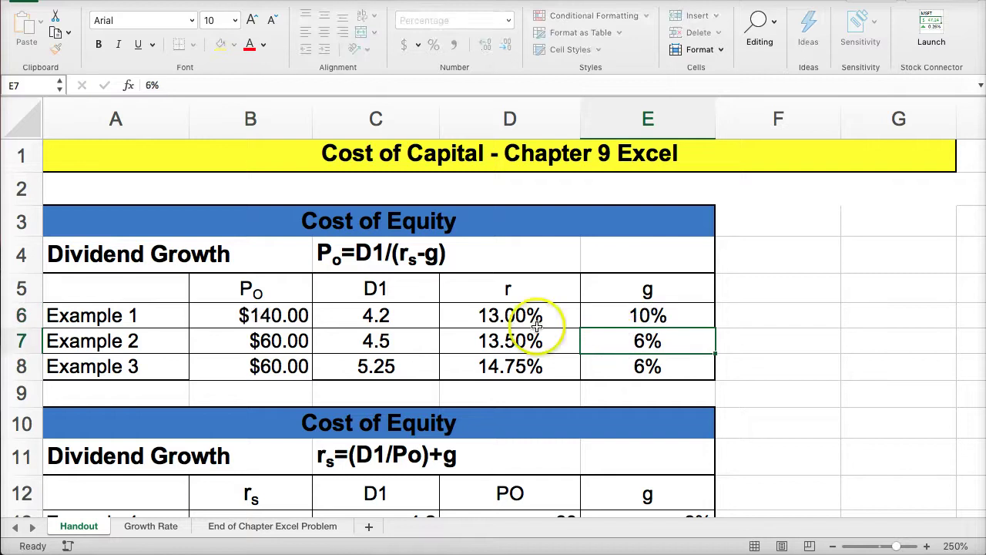
click(257, 315)
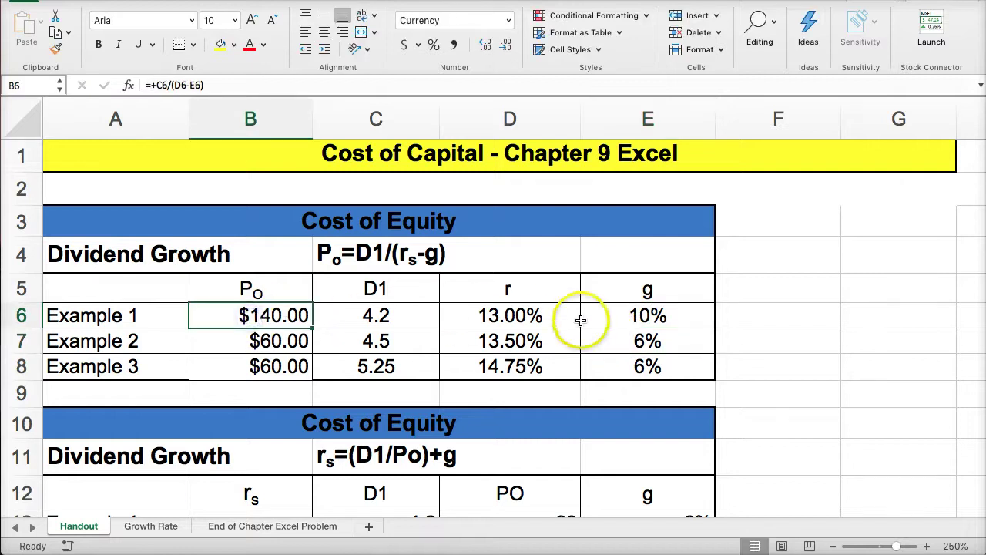
click(609, 317)
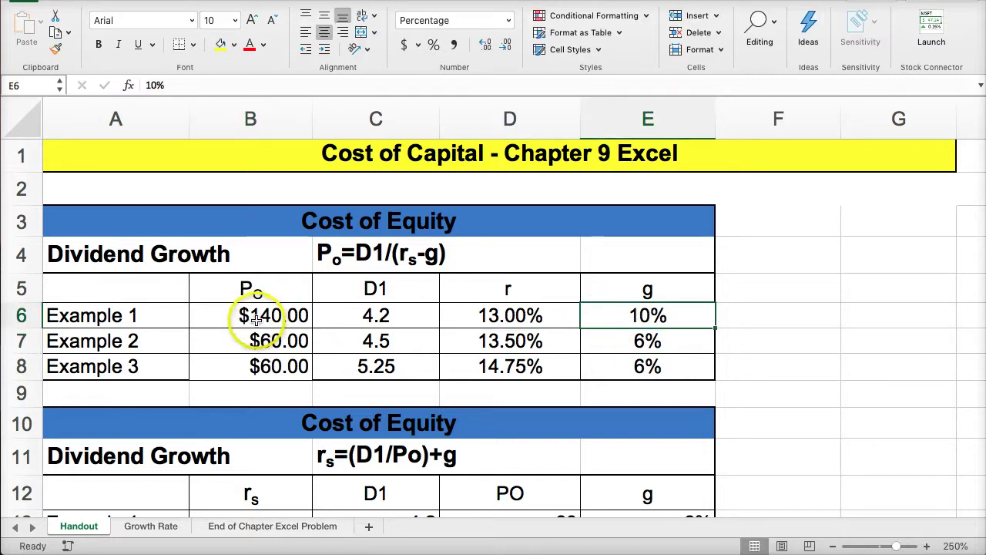
text(6)
click(612, 373)
Test Example 1's price with a growth rate of 3% and return the rate to 6%
click(617, 314)
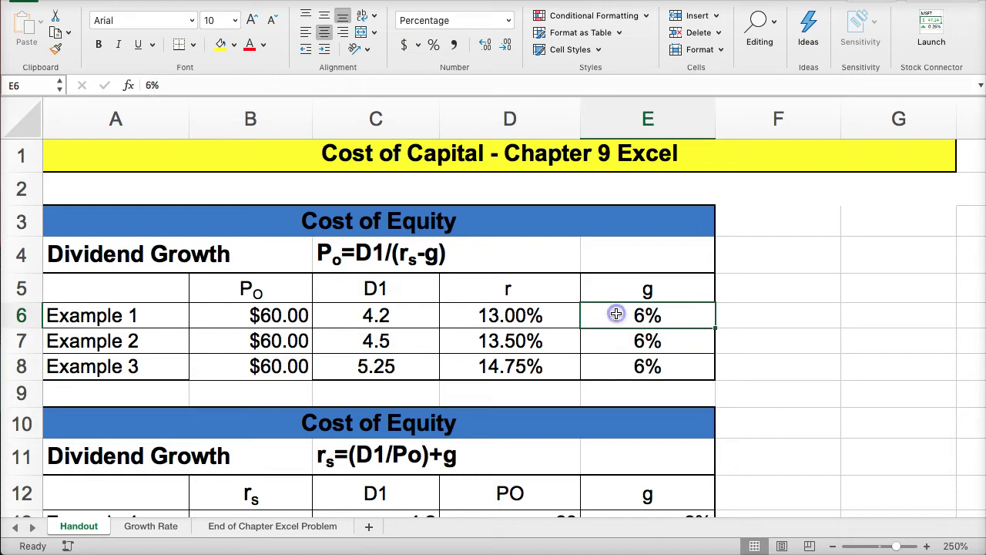
text(3)
key(Return)
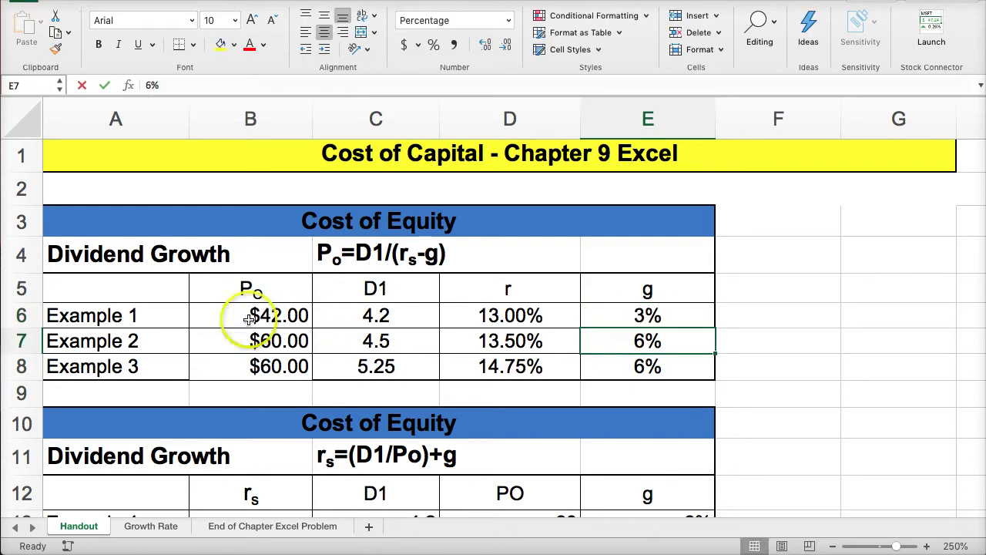
click(605, 316)
text(6)
key(Return)
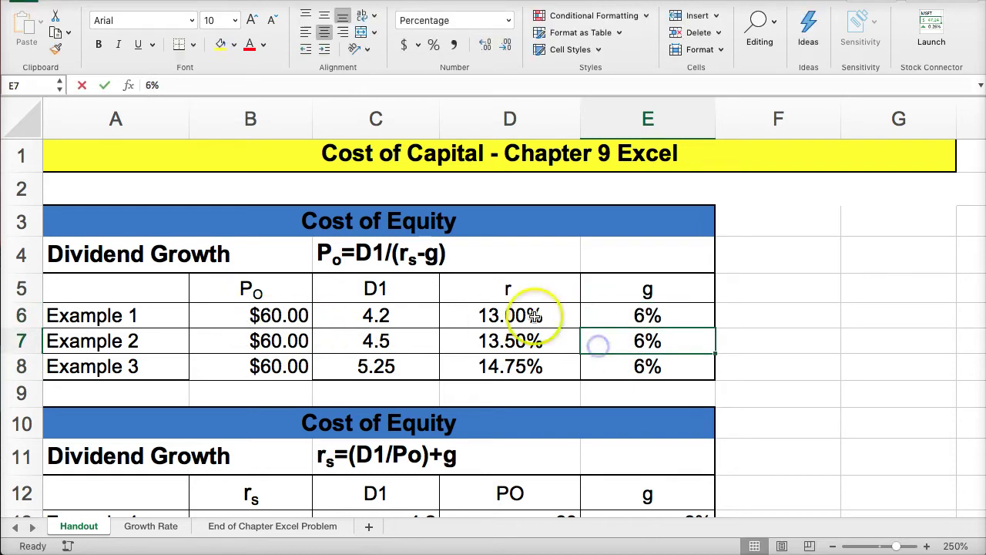
Test Example 1's price with a required return r of 20% and of 5%
click(479, 315)
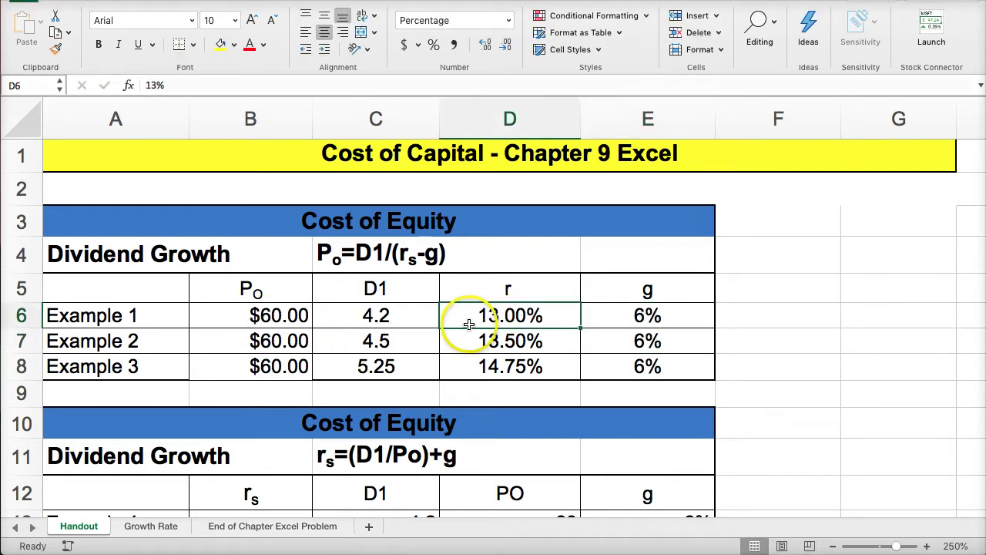
text(20)
key(Return)
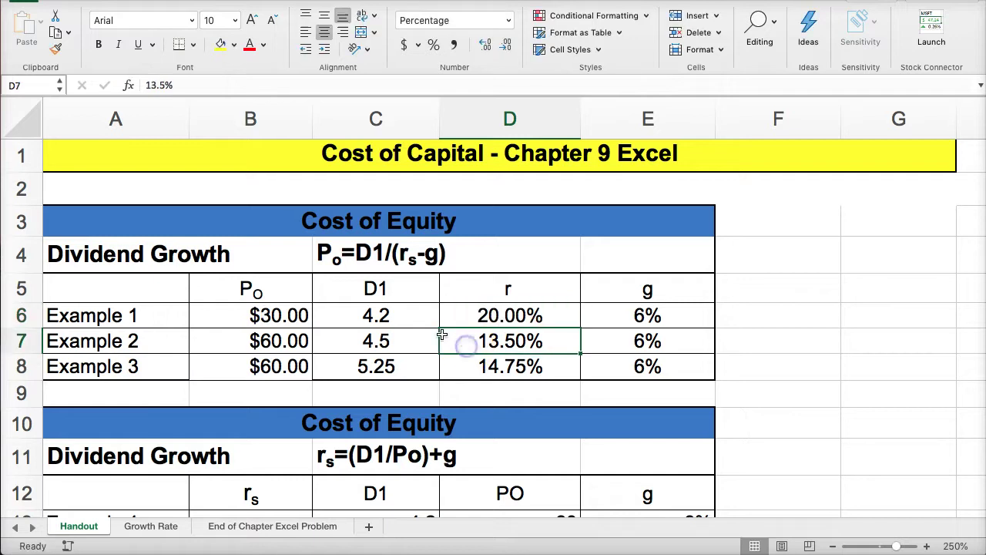
click(505, 318)
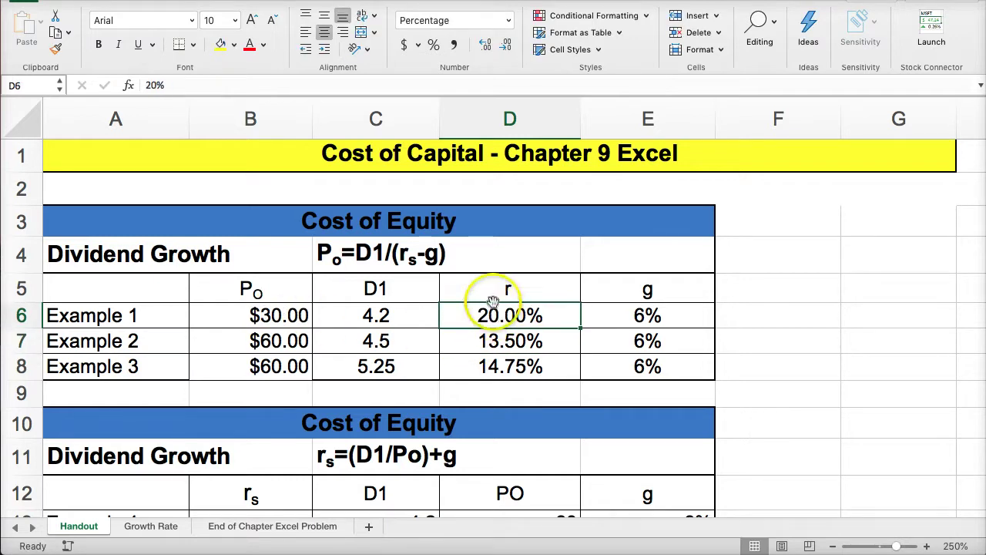
text(5)
key(Return)
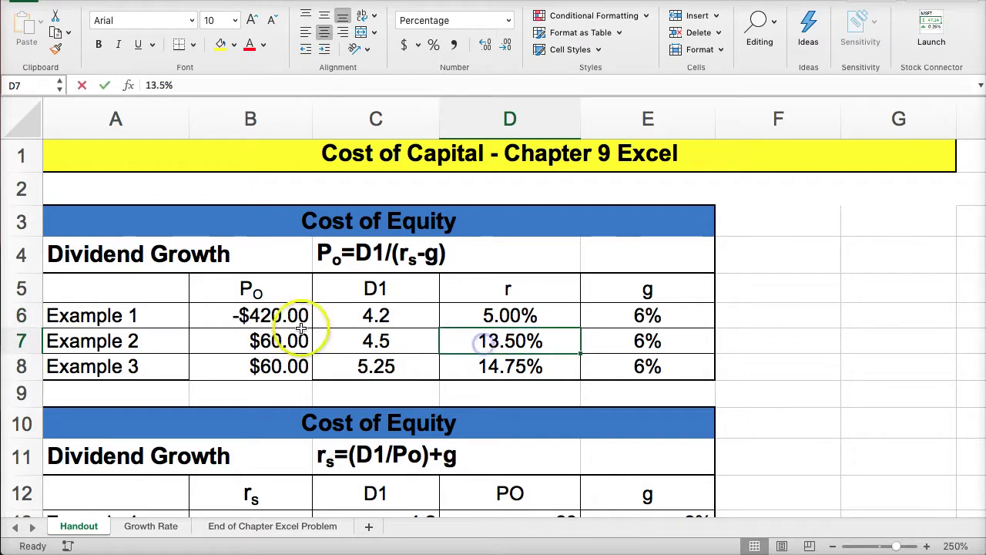
Set Example 1's required return r in D6 to 10%
click(451, 315)
text(10)
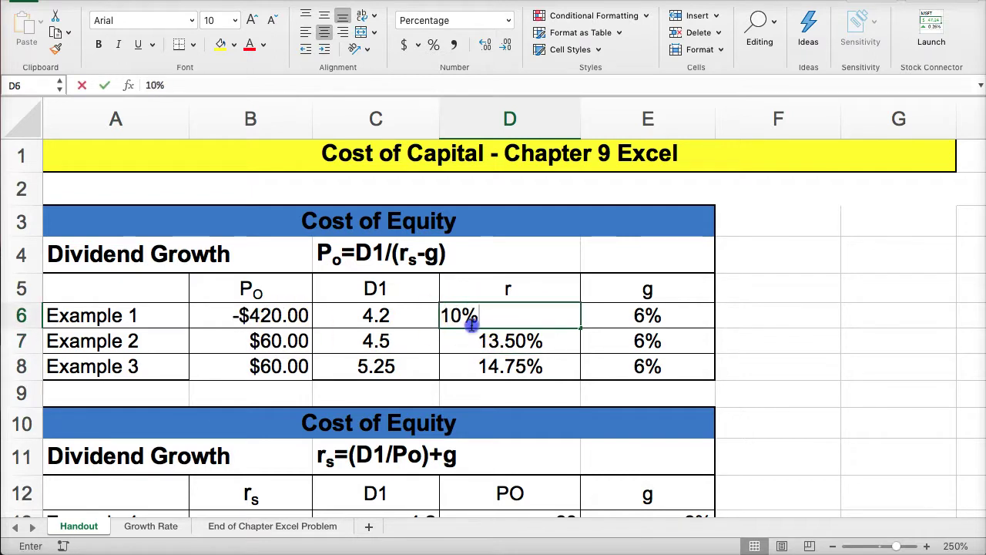
click(467, 337)
click(463, 315)
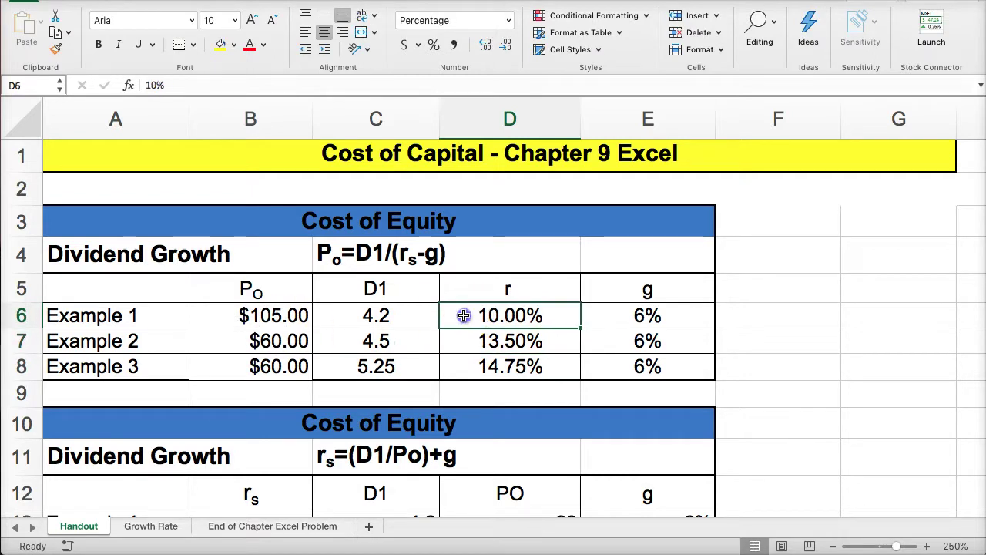
Compare Example 1's price at required returns of 13% and 10%, leaving r in D6 at 13%
text(13)
click(469, 337)
click(471, 315)
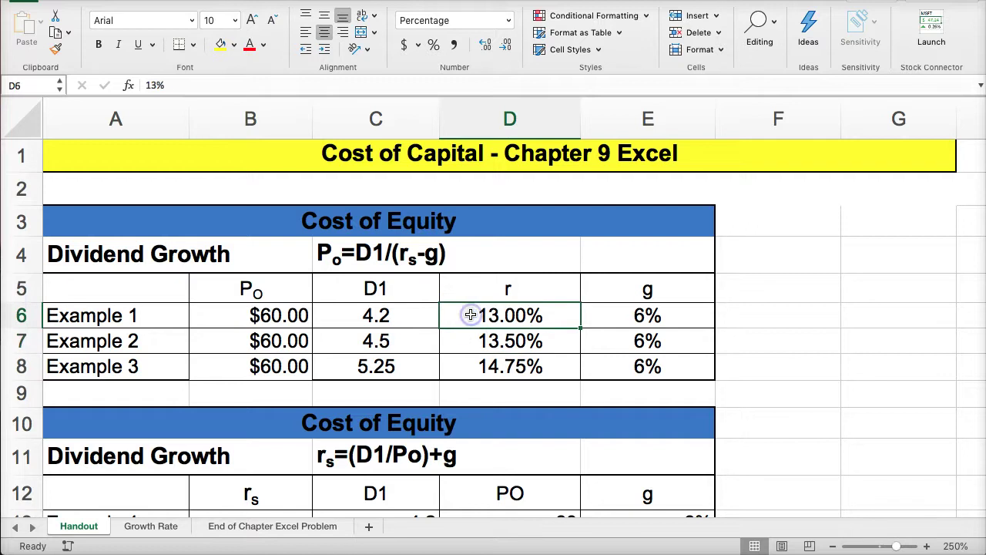
text(10)
click(476, 332)
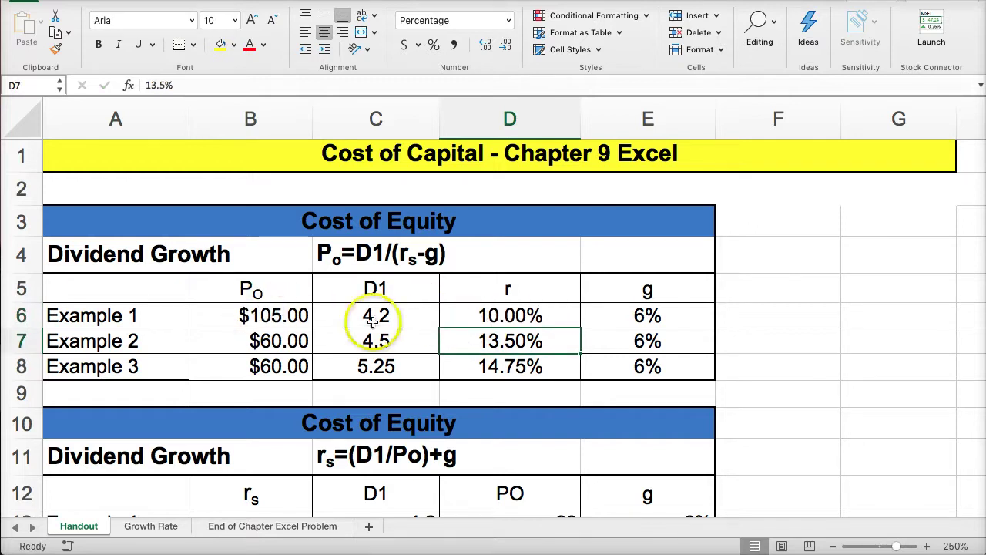
click(472, 315)
text(13)
click(460, 341)
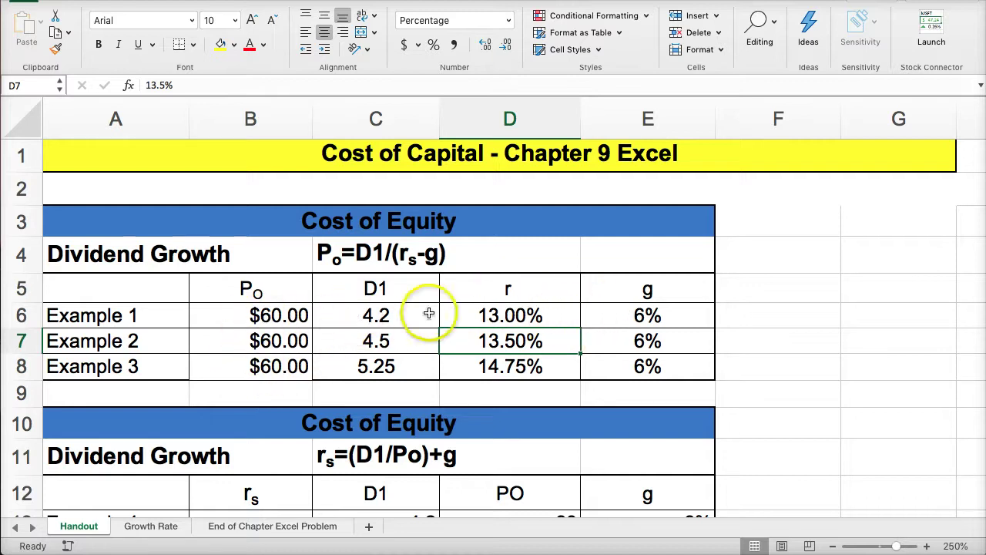
Test Example 1's price with a dividend D1 of 5, 10 and 3, and undo these changes
click(362, 316)
text(5)
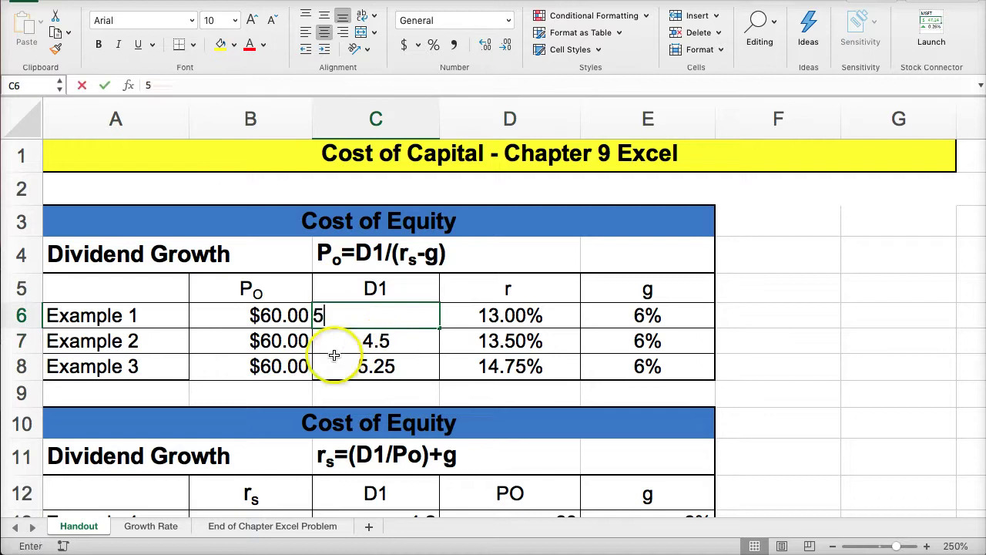
click(264, 345)
click(259, 315)
click(378, 322)
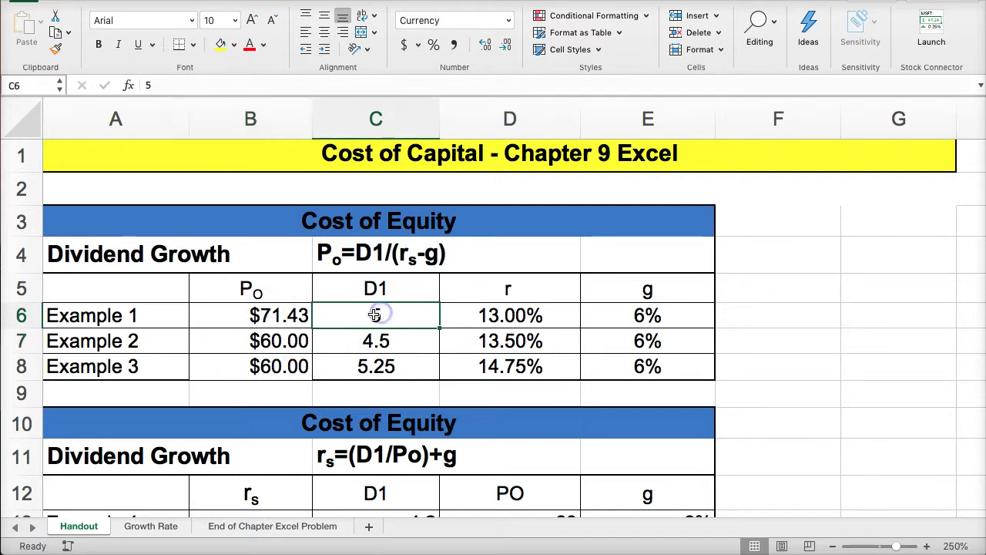
text(10)
click(258, 317)
click(337, 312)
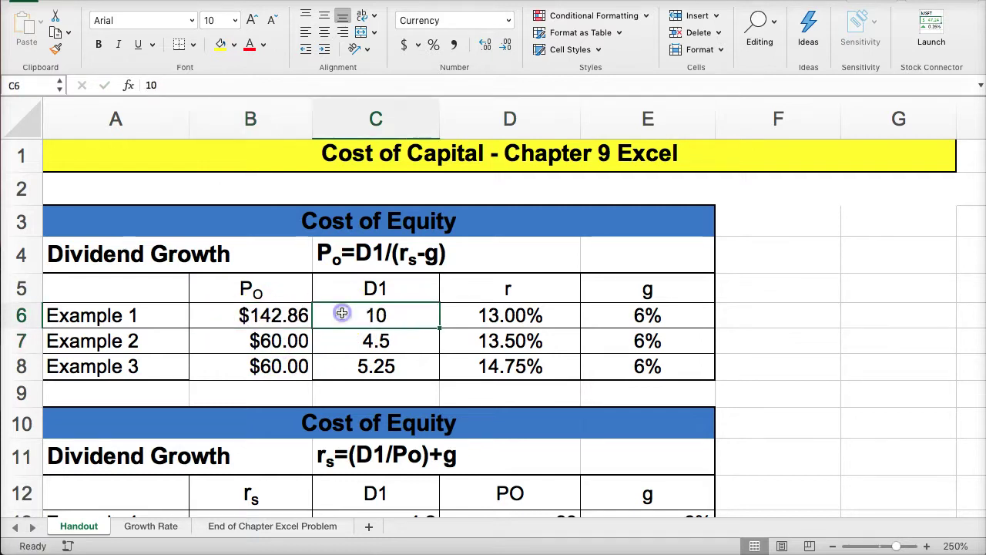
text(3)
click(282, 339)
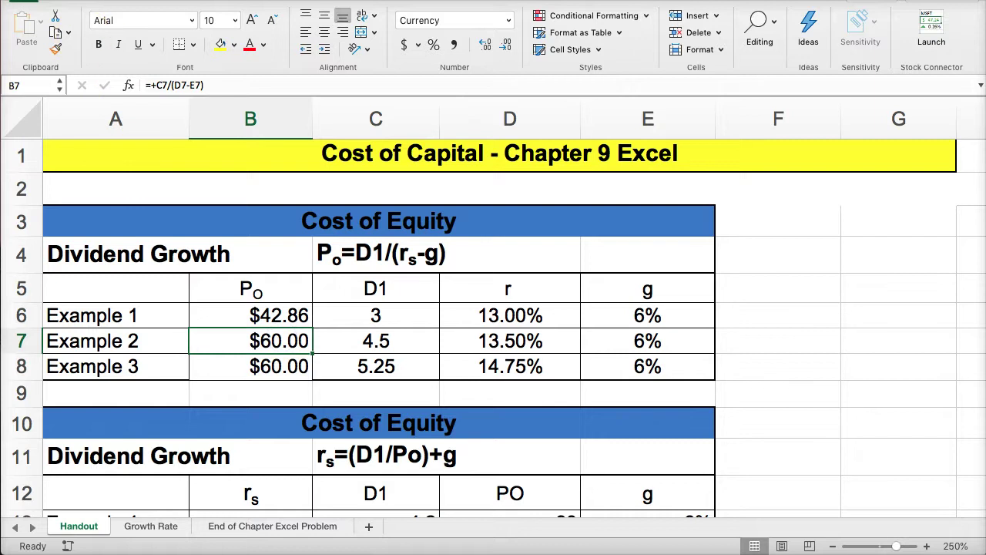
key(ctrl+z)
key(ctrl+z)
key(ctrl+z)
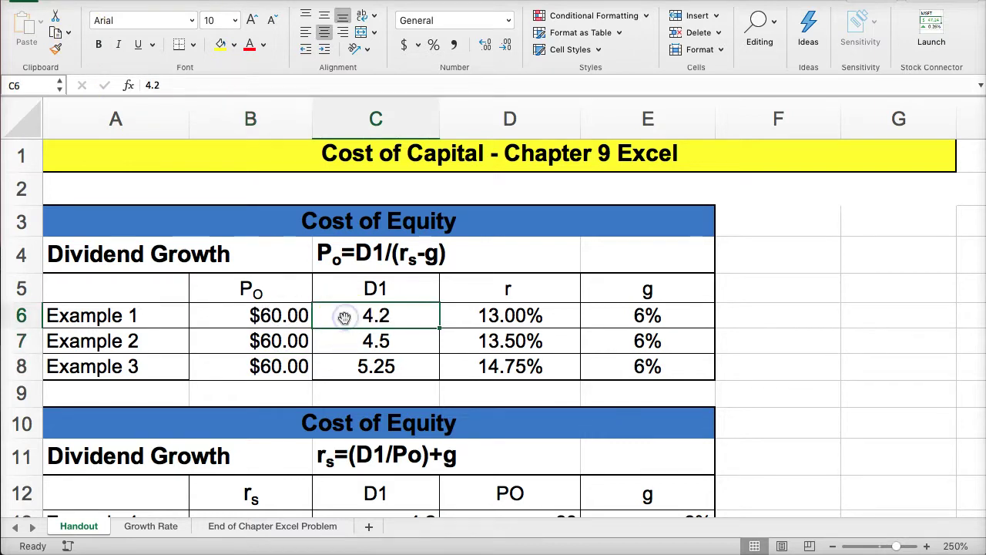
Try a D1 of 3 for Example 1 once more, check the price in B6, and undo the entry
text(3)
click(377, 366)
click(237, 315)
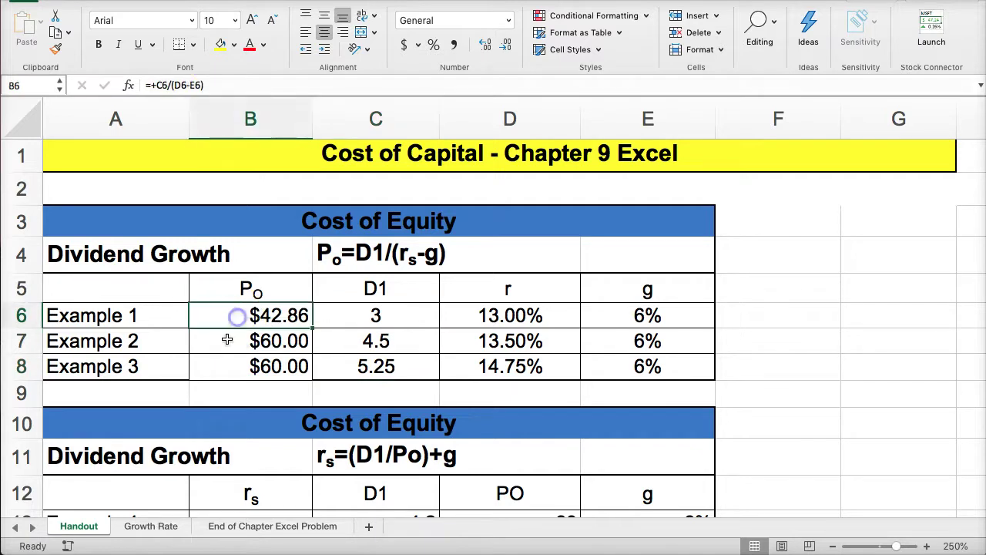
key(super+z)
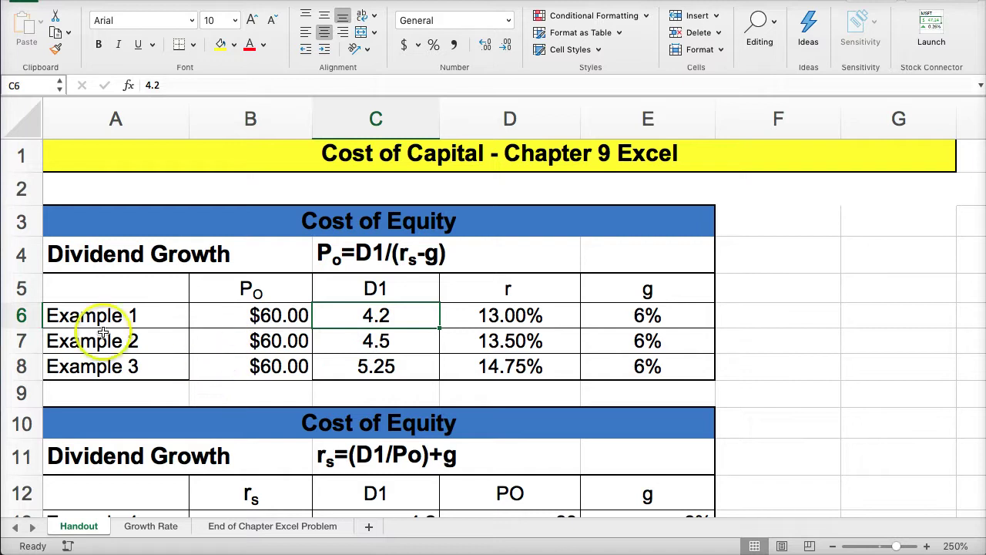
Apply a thick box border around the first Cost of Equity table, A5:E8
drag(68, 292, 625, 362)
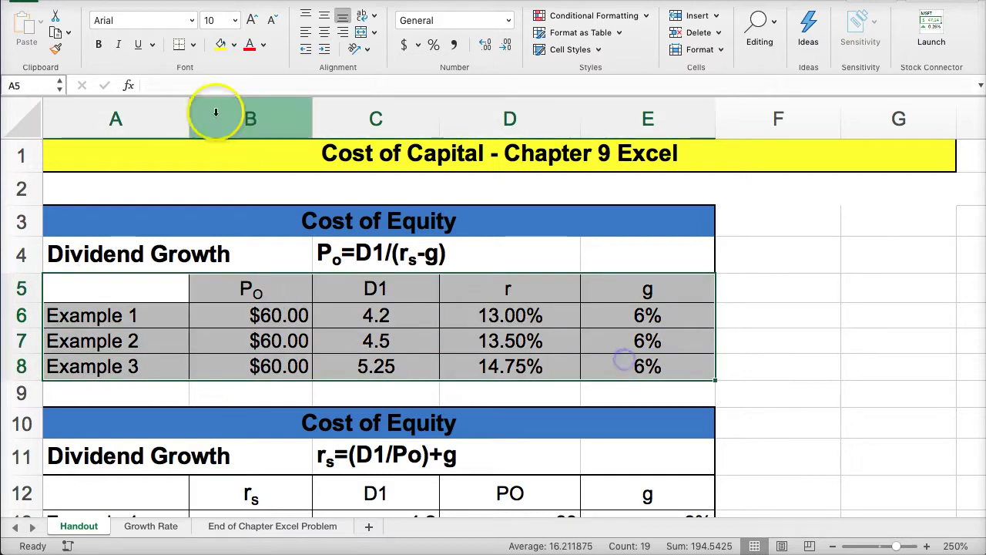
click(193, 44)
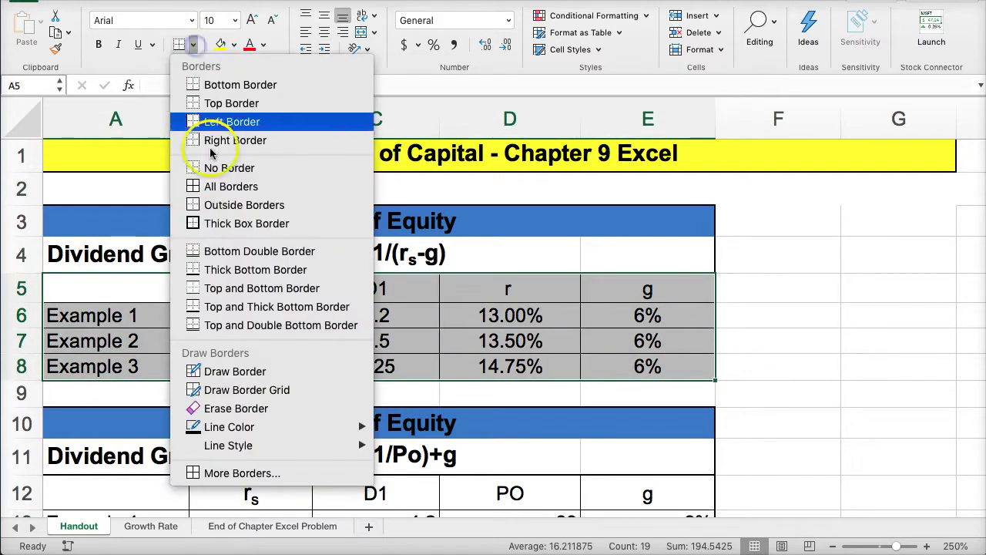
click(202, 222)
click(202, 337)
Calculate Example 1's cost of equity in B13 with the formula +(C13/D13)+E13
scroll(235, 335, down, 1)
scroll(239, 331, down, 5)
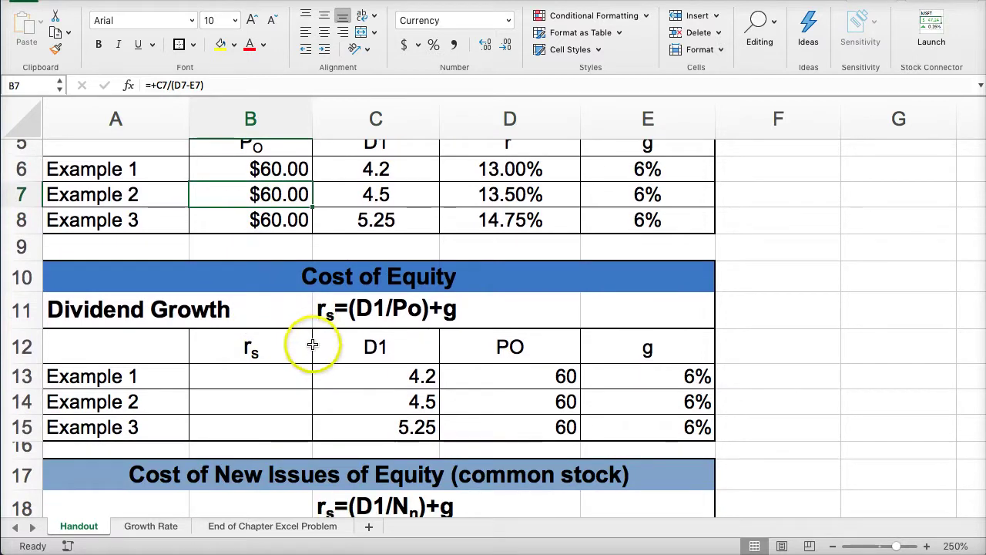
scroll(363, 314, up, 3)
scroll(363, 314, up, 1)
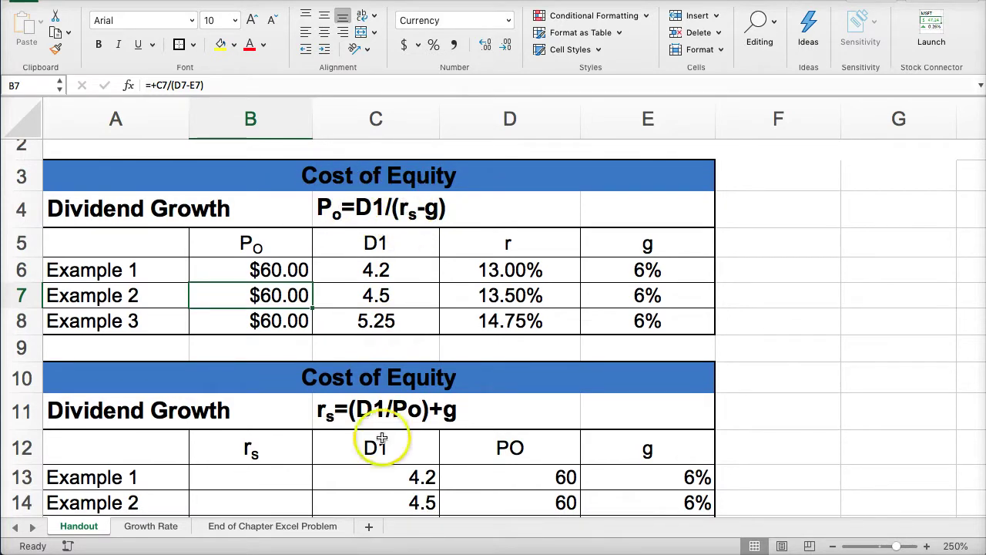
scroll(362, 420, down, 2)
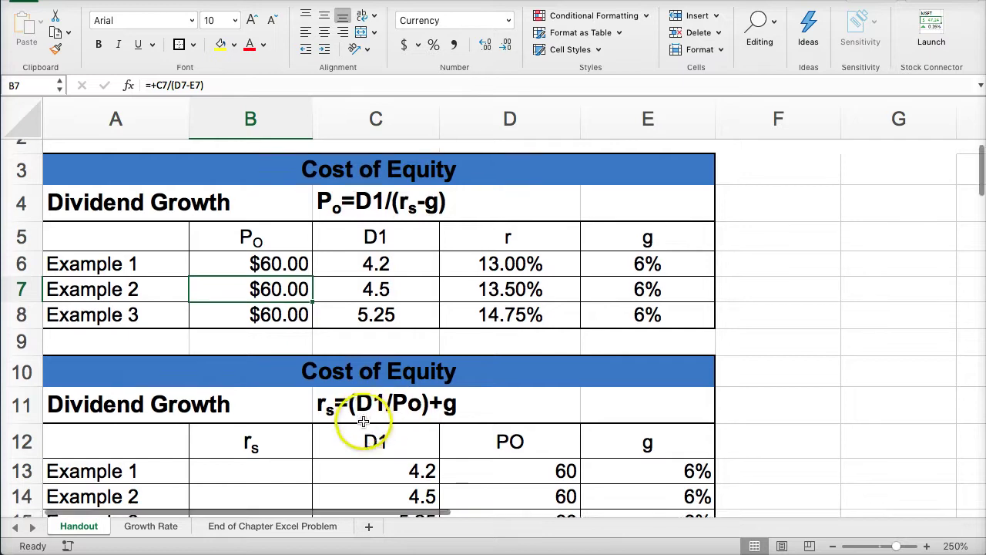
scroll(362, 416, down, 2)
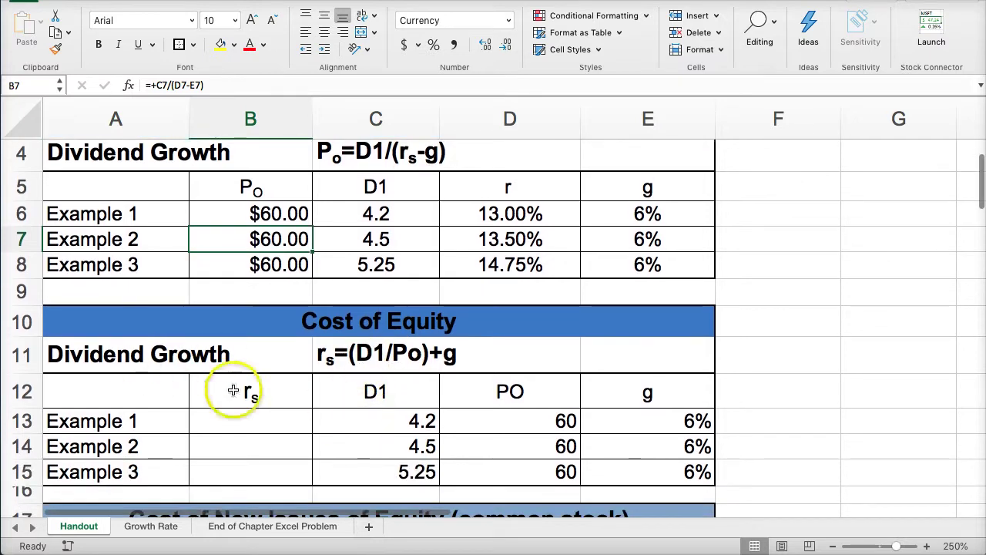
click(239, 422)
text(+()
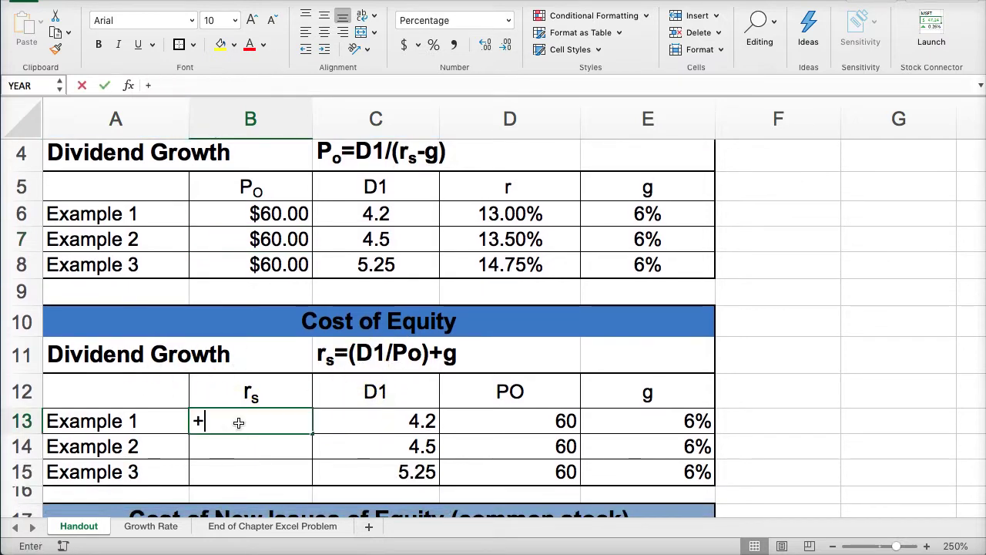
click(356, 420)
text(/)
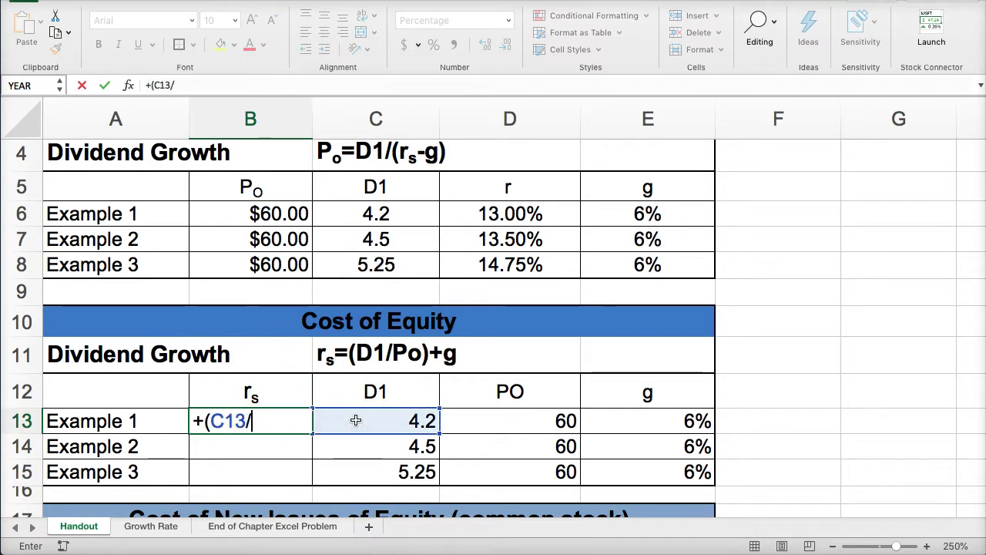
click(528, 419)
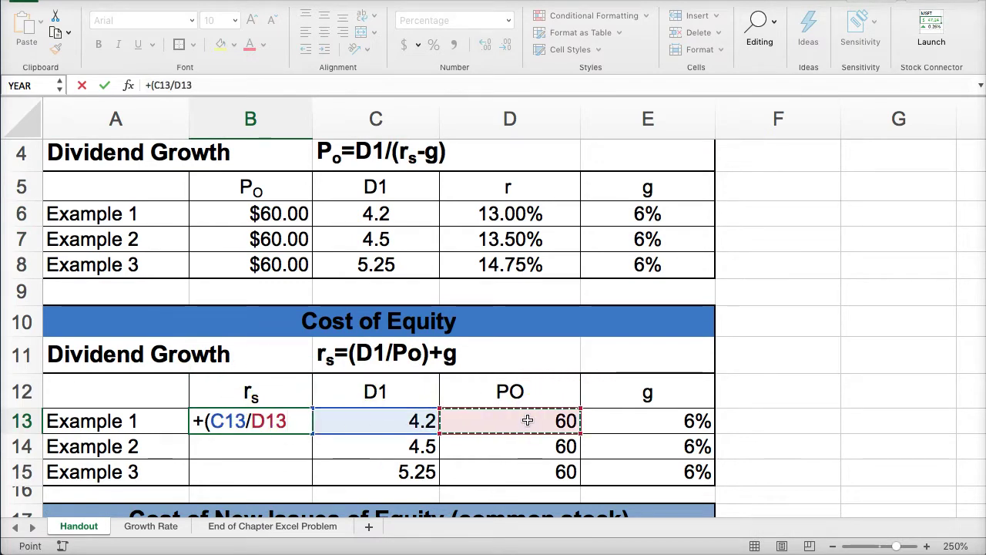
text()+)
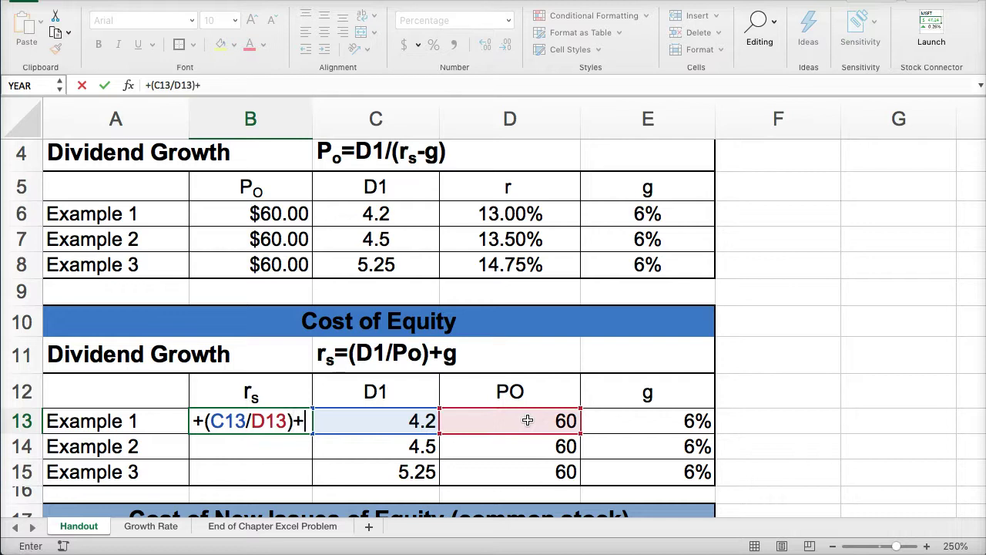
click(631, 420)
key(Return)
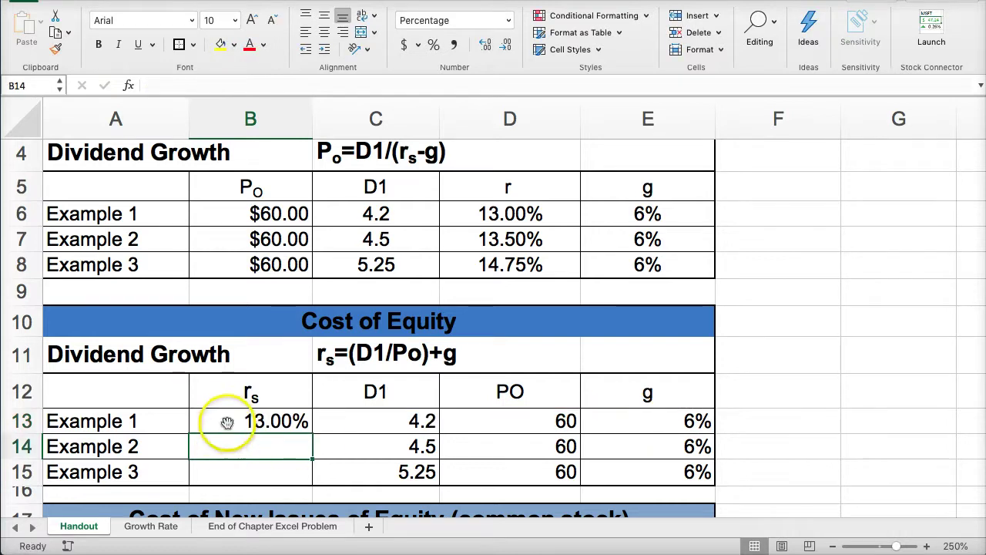
Compare Example 1's D1, price and growth inputs and its required return across the two Cost of Equity tables
click(407, 419)
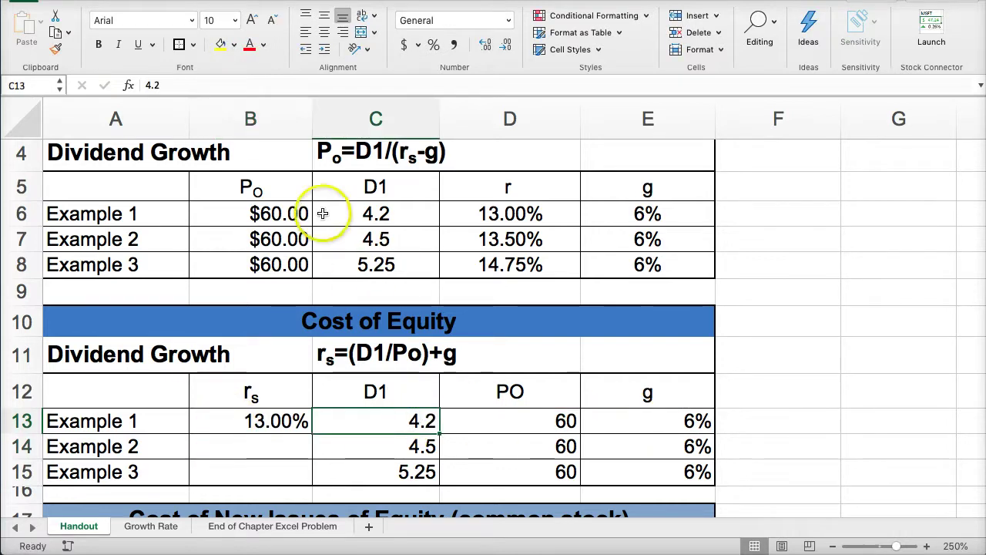
click(506, 424)
click(632, 422)
click(359, 216)
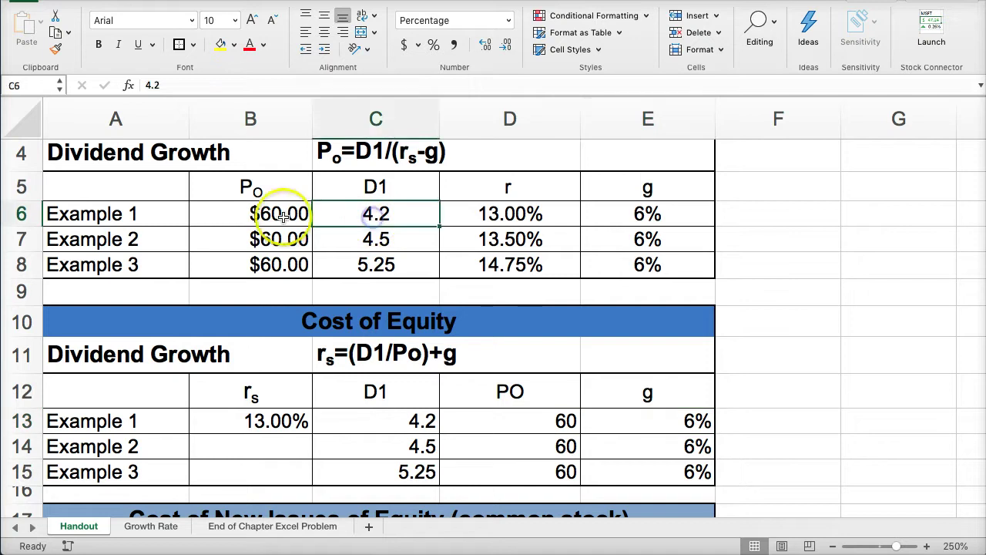
click(283, 215)
click(608, 210)
click(492, 214)
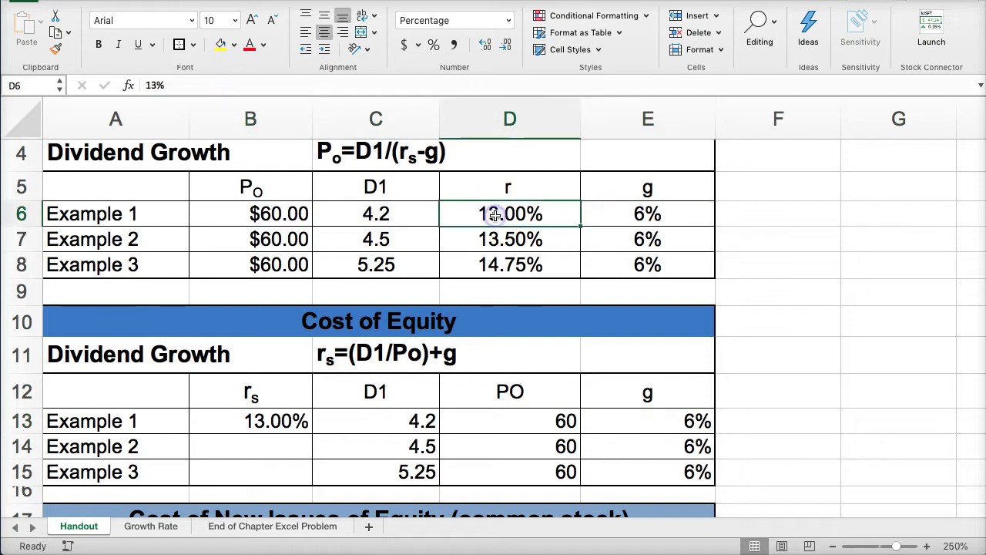
Copy the B13 cost of equity formula down to B15 and apply a thick box border around A12:E15
click(278, 421)
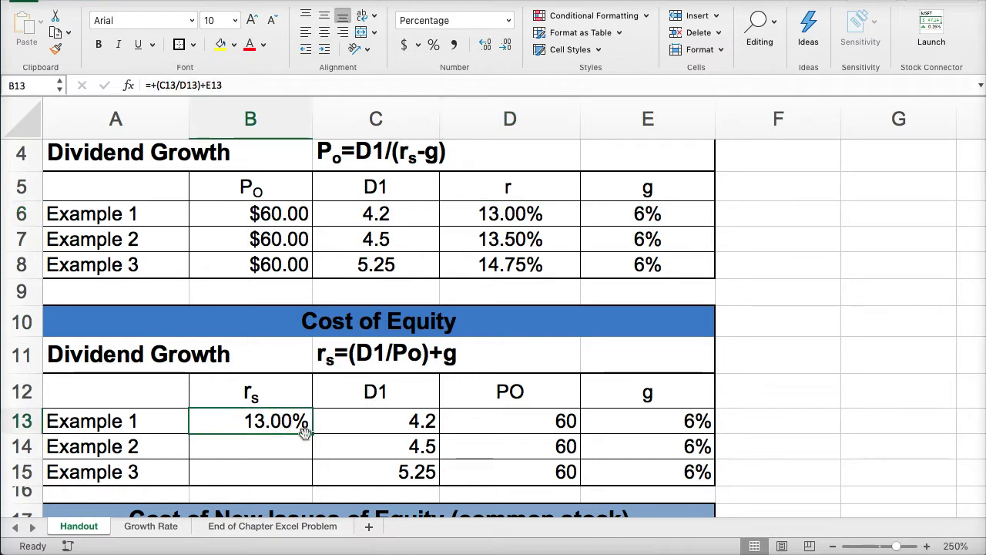
drag(311, 433, 310, 484)
click(100, 446)
drag(93, 391, 624, 472)
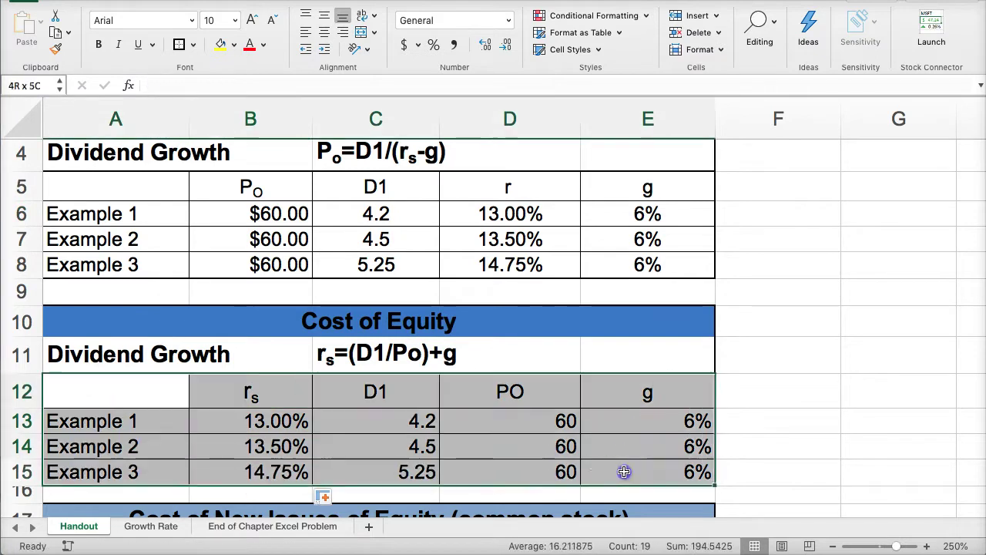
click(179, 44)
Select the required returns in D6:D8 to compare them with the calculated rs values
click(501, 238)
drag(493, 214, 488, 263)
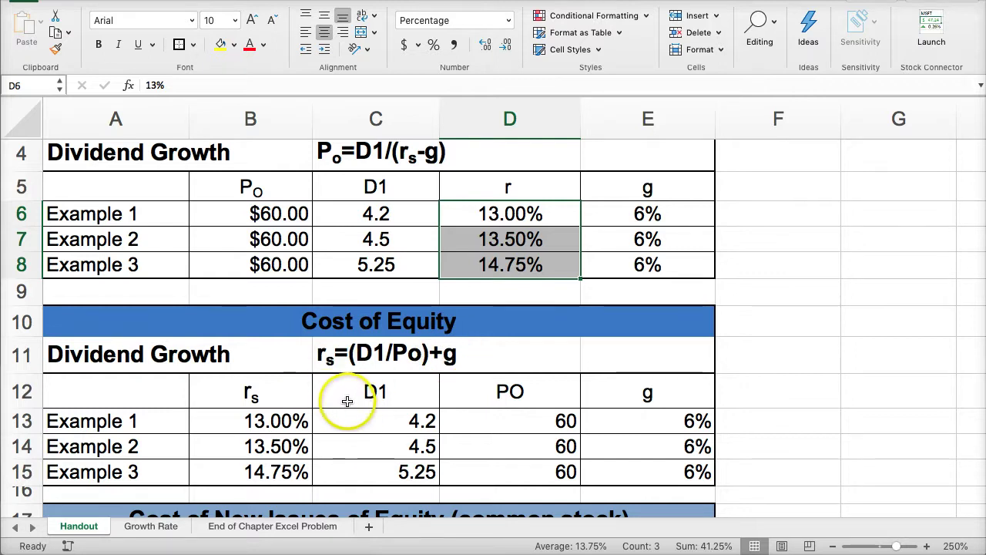
Examine the Nn column and Example 1's Nn value in the Cost of New Issues of Equity table
scroll(350, 404, down, 5)
scroll(349, 400, down, 2)
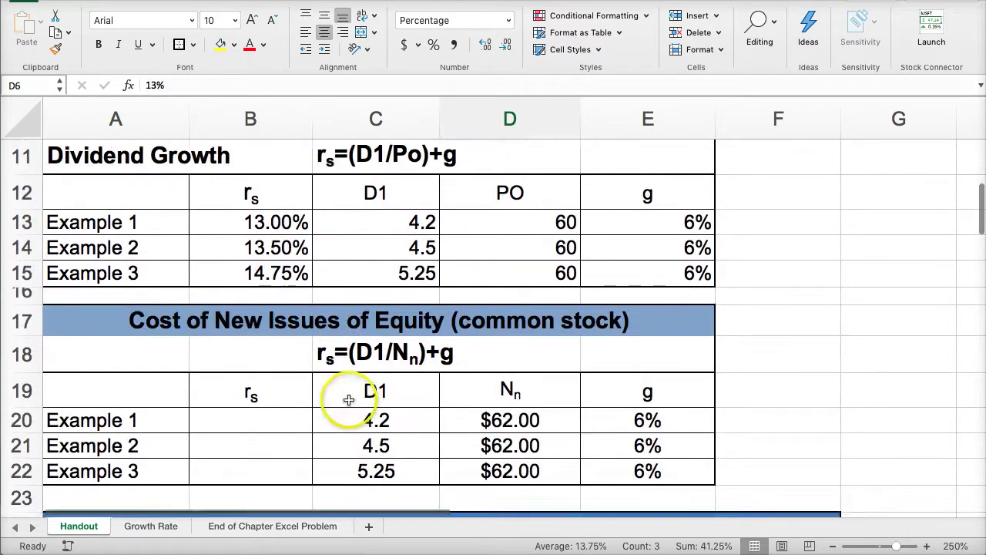
scroll(349, 399, down, 1)
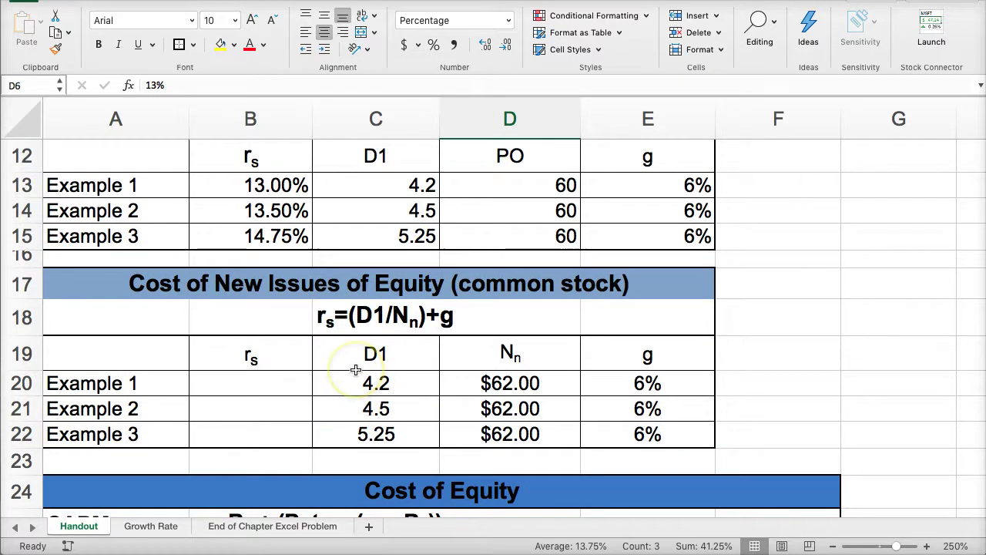
click(469, 385)
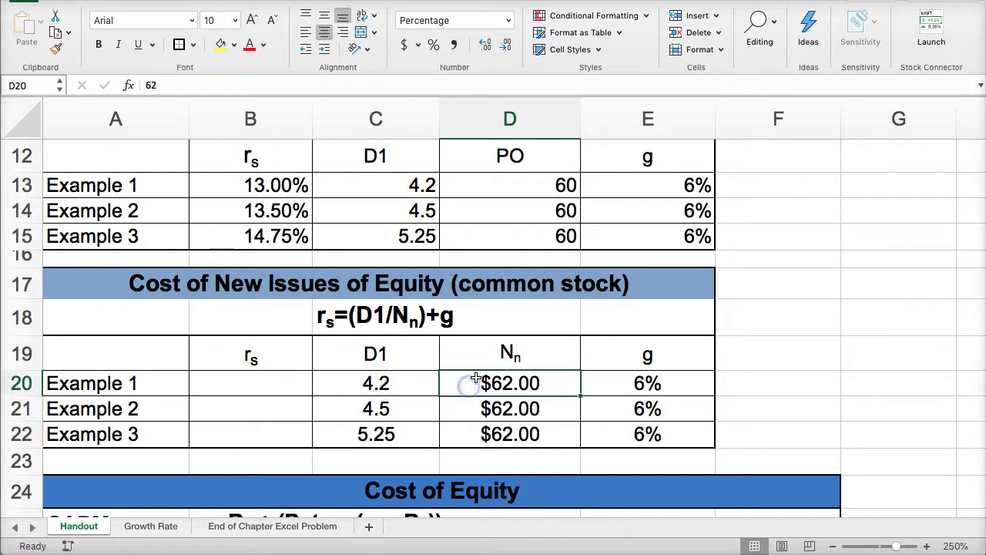
click(494, 353)
click(464, 383)
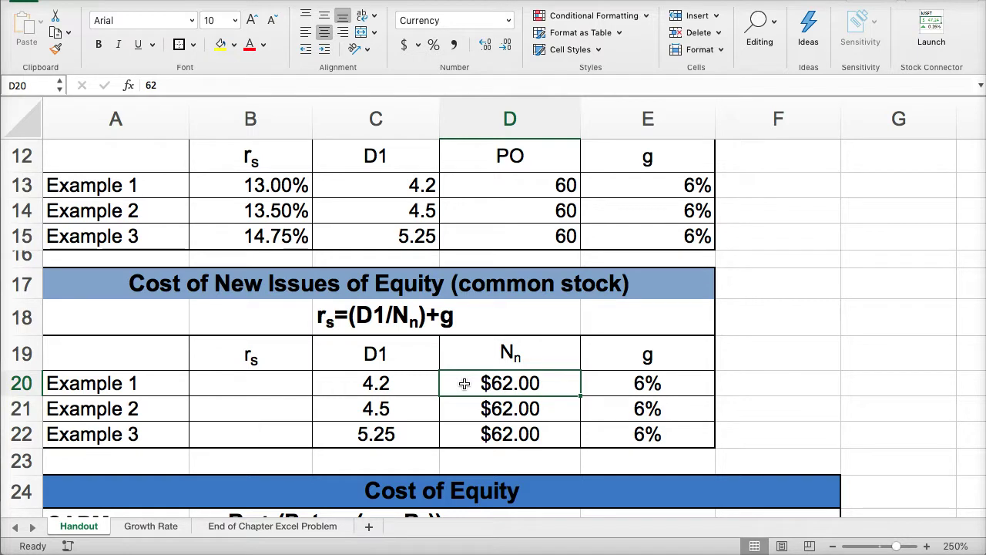
click(462, 384)
Calculate Example 1's cost of new equity in B20 with the formula +(C20/D20)+E20
click(273, 388)
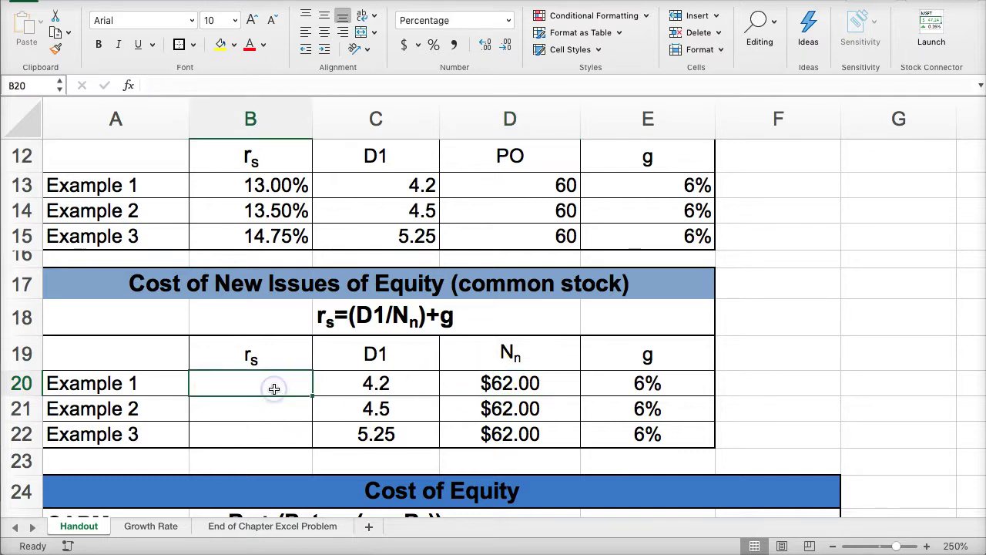
text(+()
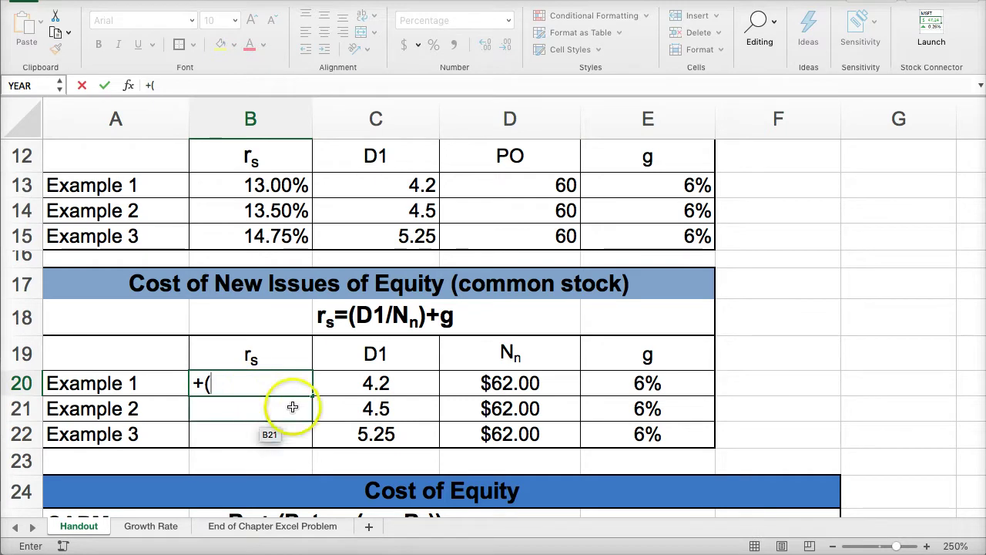
click(332, 376)
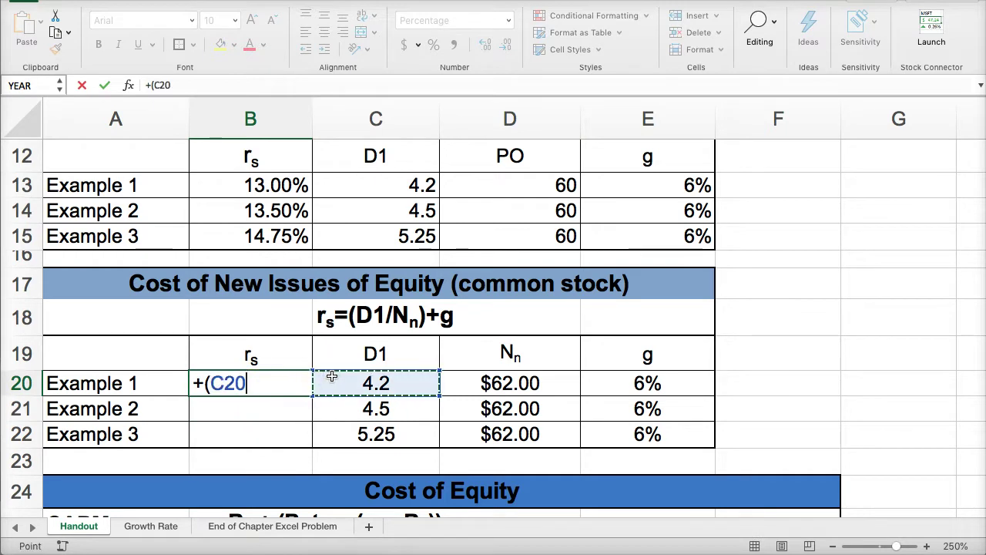
text(/)
click(488, 383)
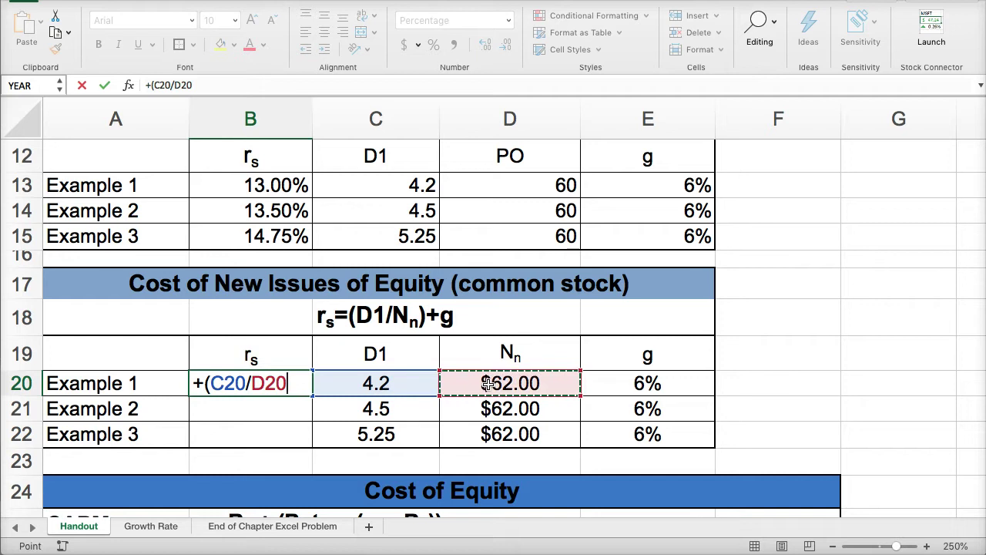
text()+)
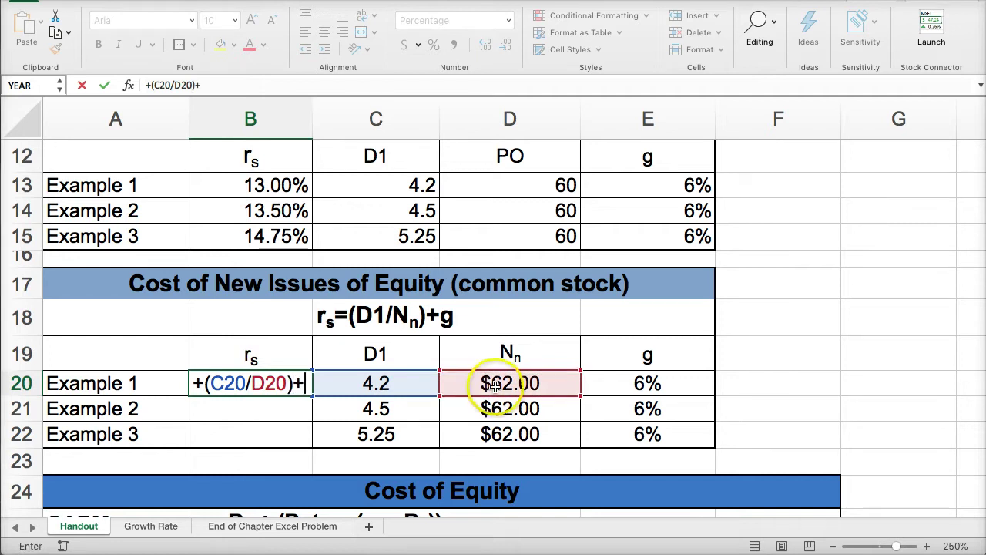
click(604, 386)
key(Return)
Copy the B20 cost of new equity formula down to B22 for Examples 2 and 3
click(259, 388)
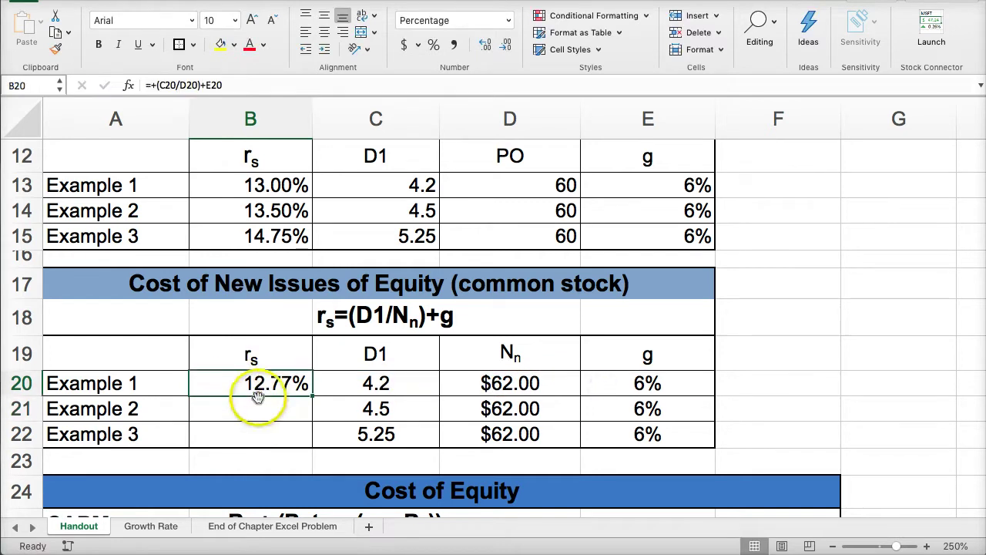
drag(312, 396, 312, 441)
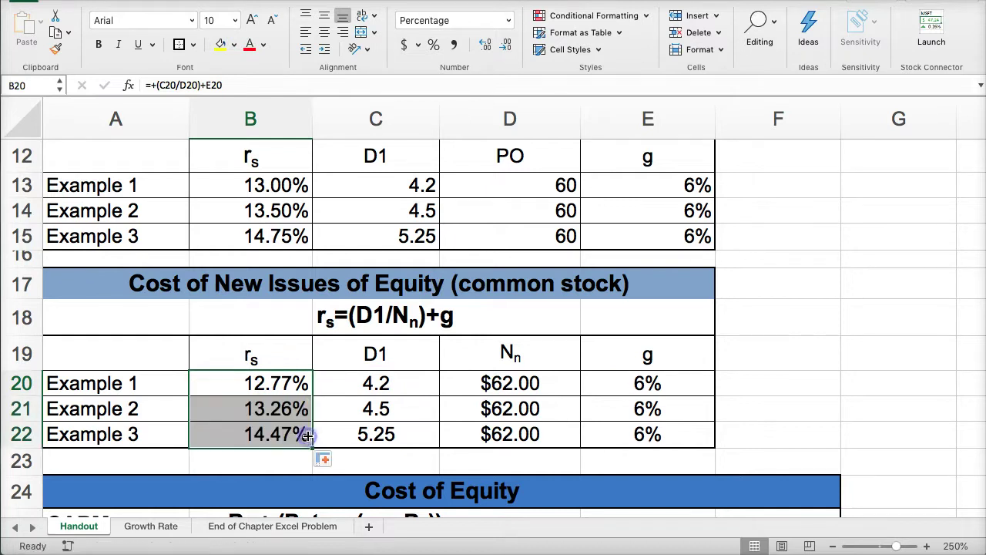
click(343, 392)
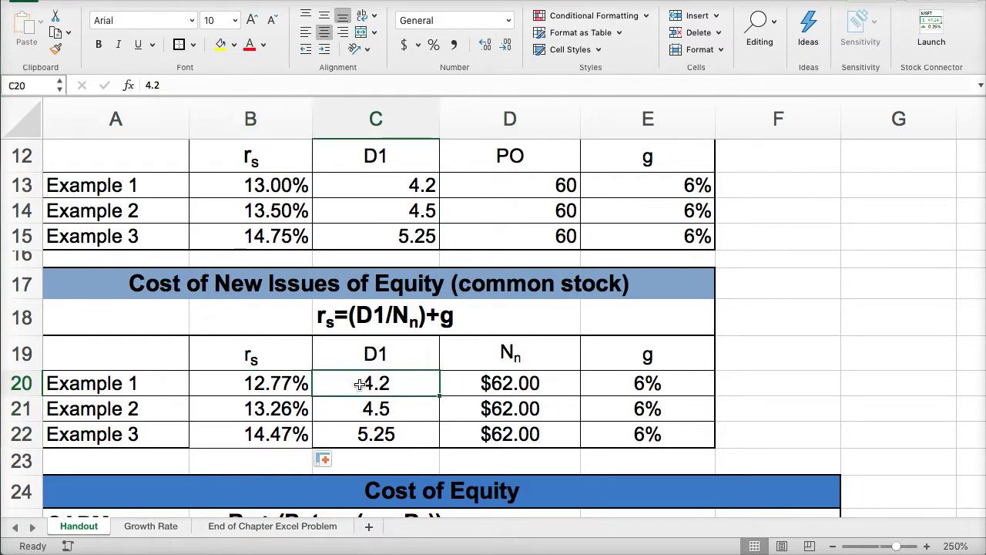
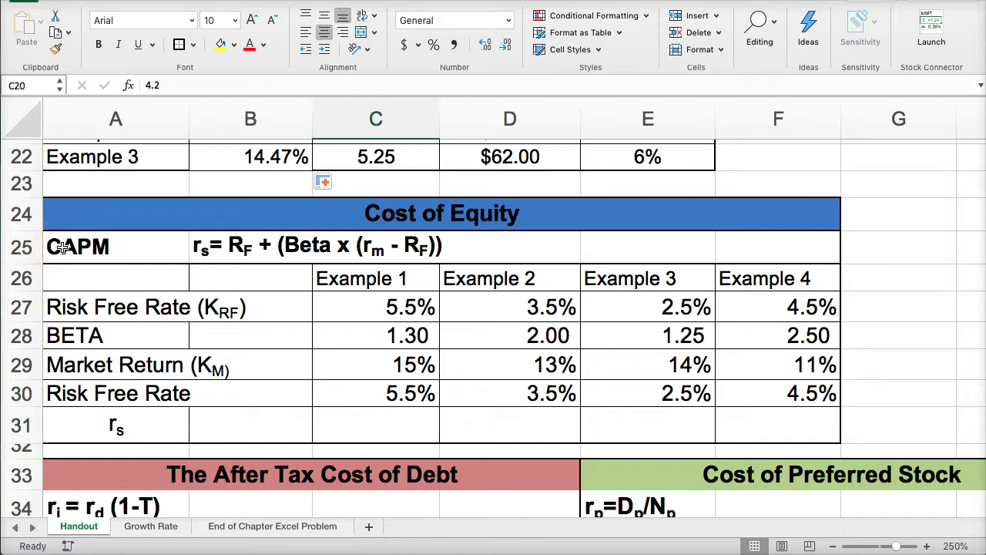
Enter the CAPM formula +C27+(C28(C29-C30)) for Example 1's cost of equity in C31
click(350, 418)
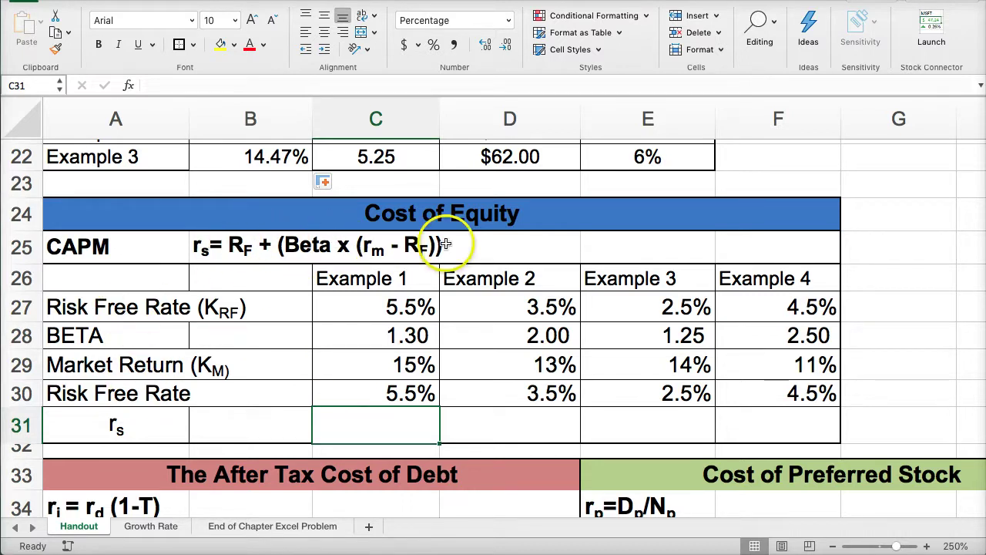
text(+)
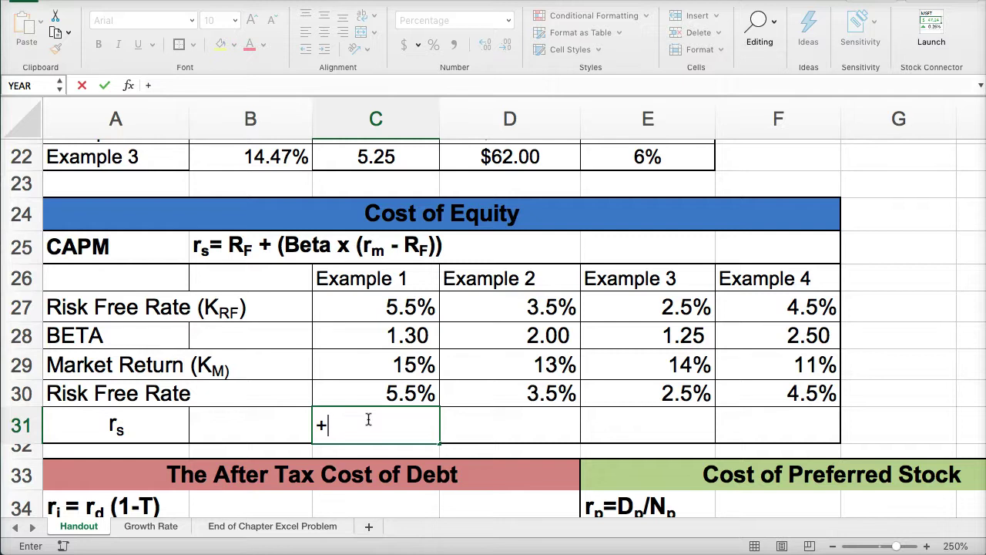
click(364, 305)
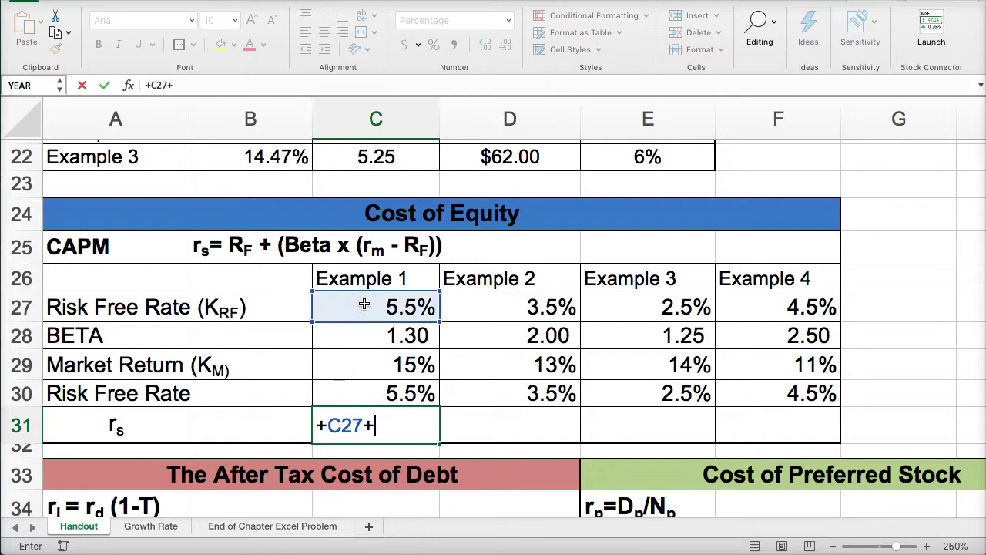
text(+()
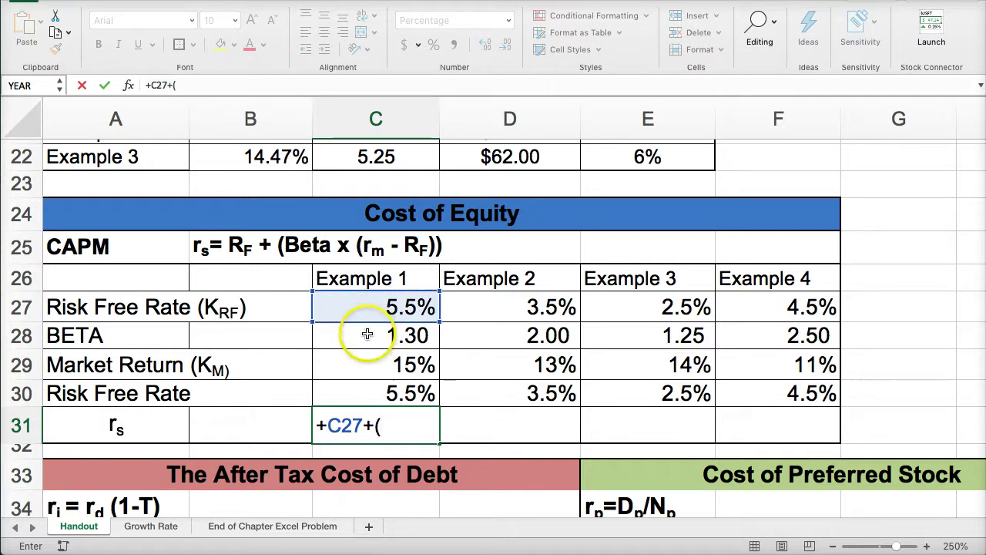
click(368, 333)
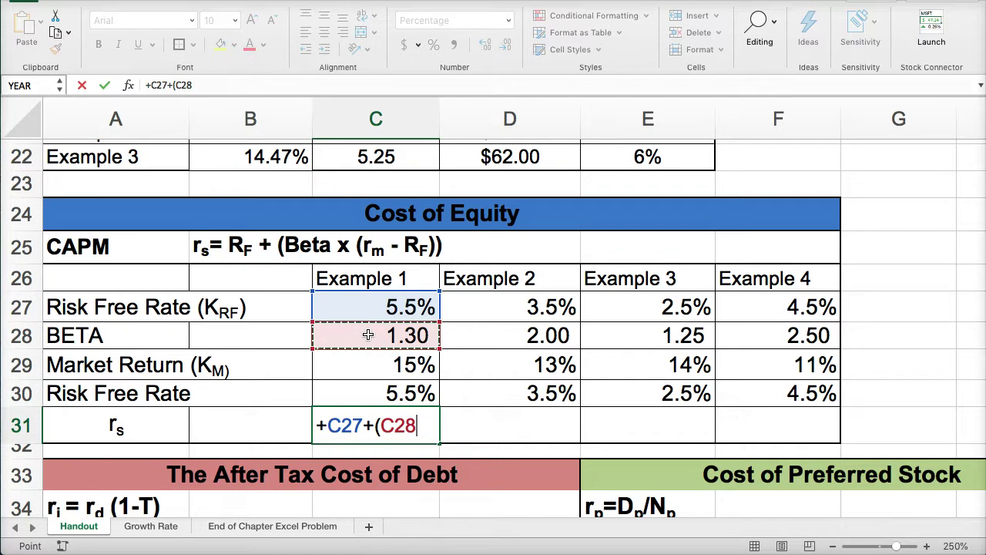
text(()
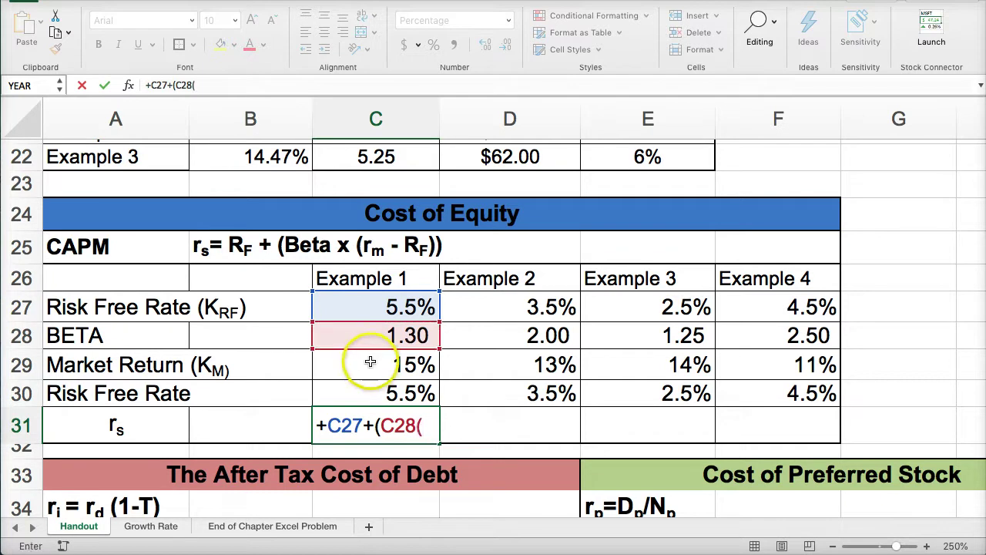
click(370, 361)
text(-)
click(369, 392)
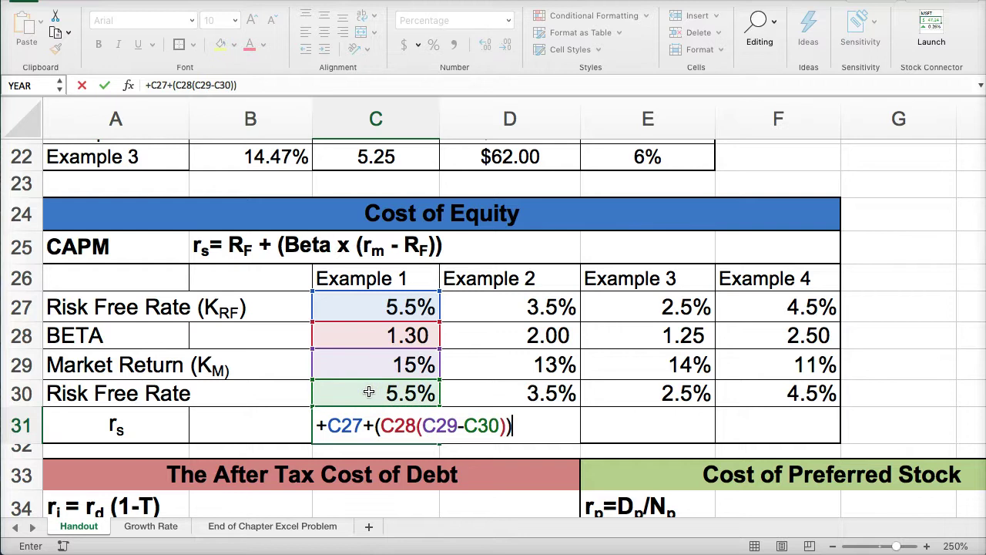
text()))
key(Return)
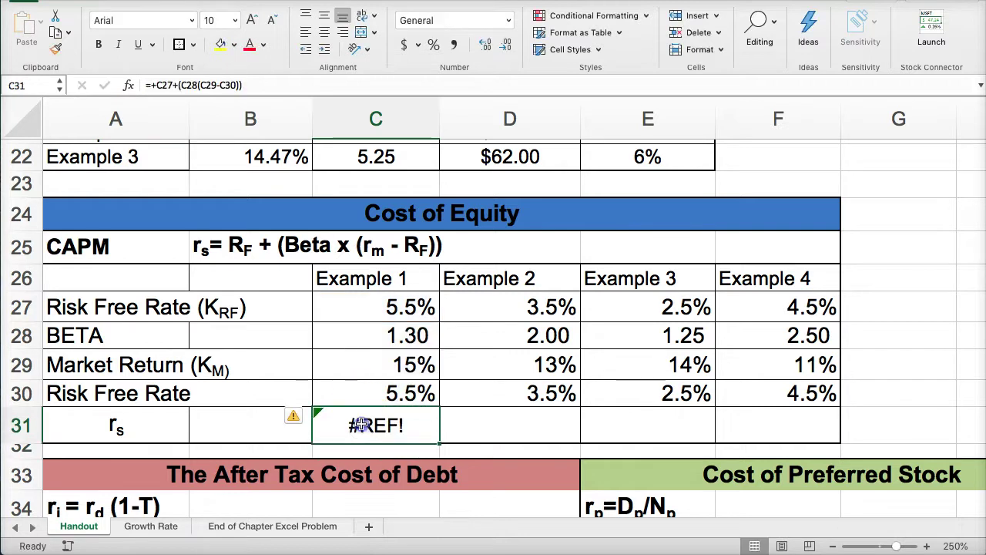
Correct the C31 formula by inserting the multiplication sign after C28, making it =+C27+(C28*(C29-C30))
click(198, 84)
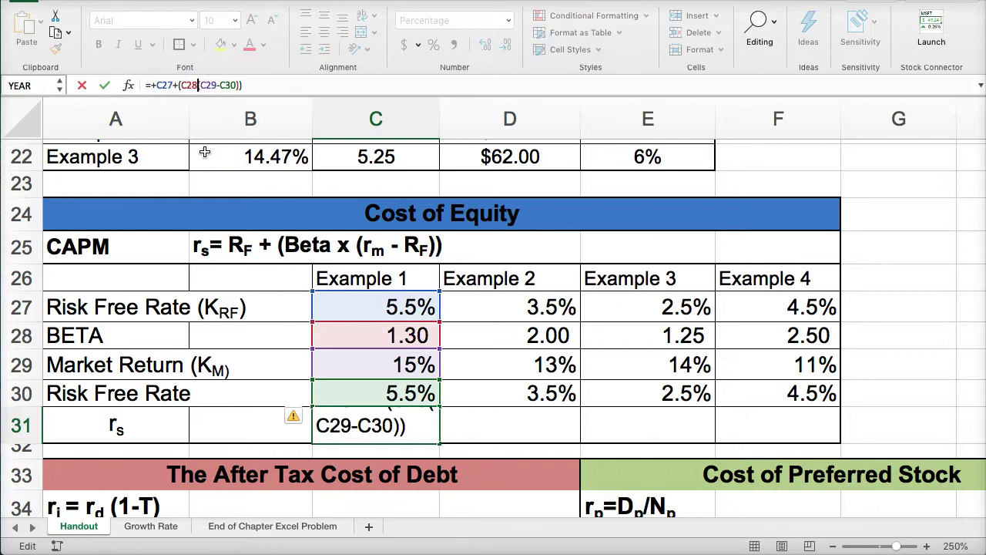
text(*)
click(219, 170)
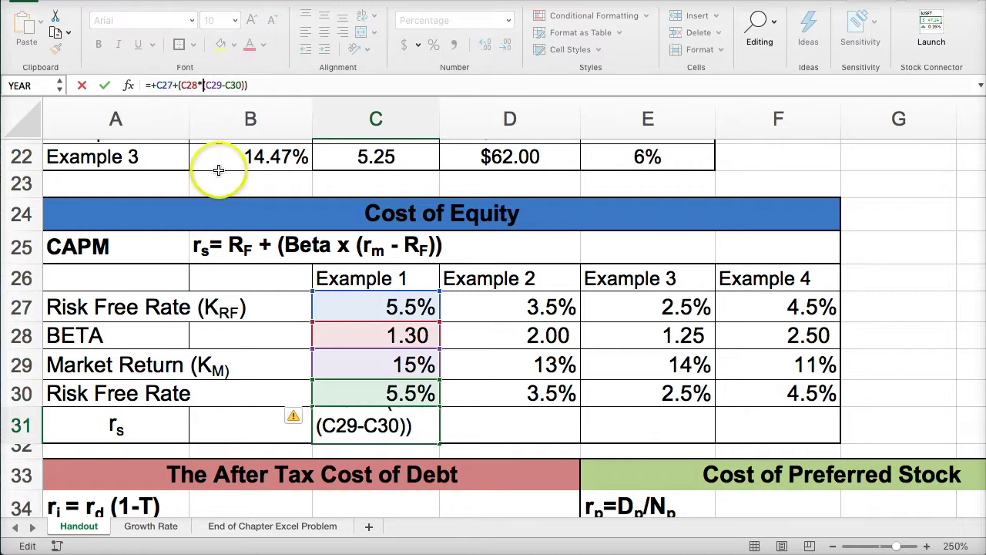
key(Return)
click(352, 413)
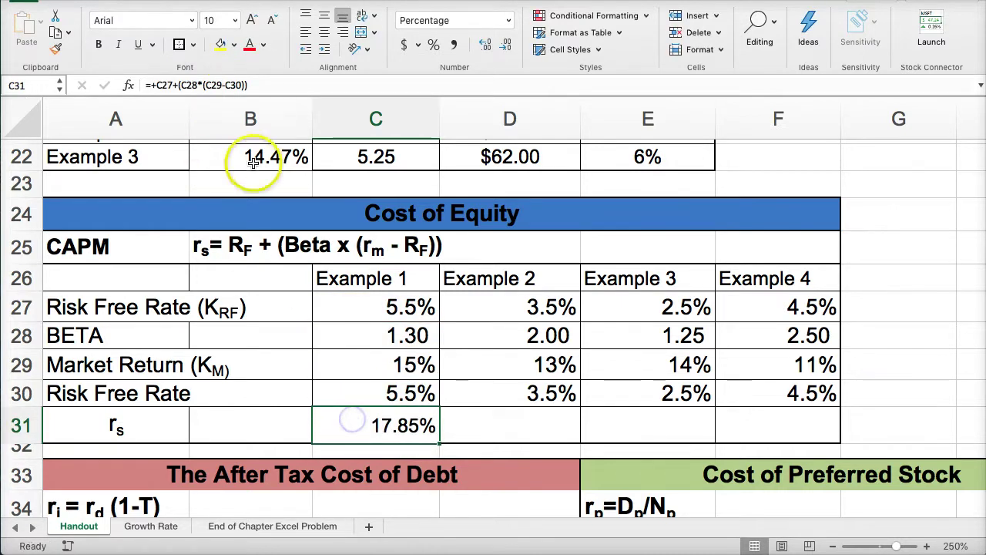
click(199, 86)
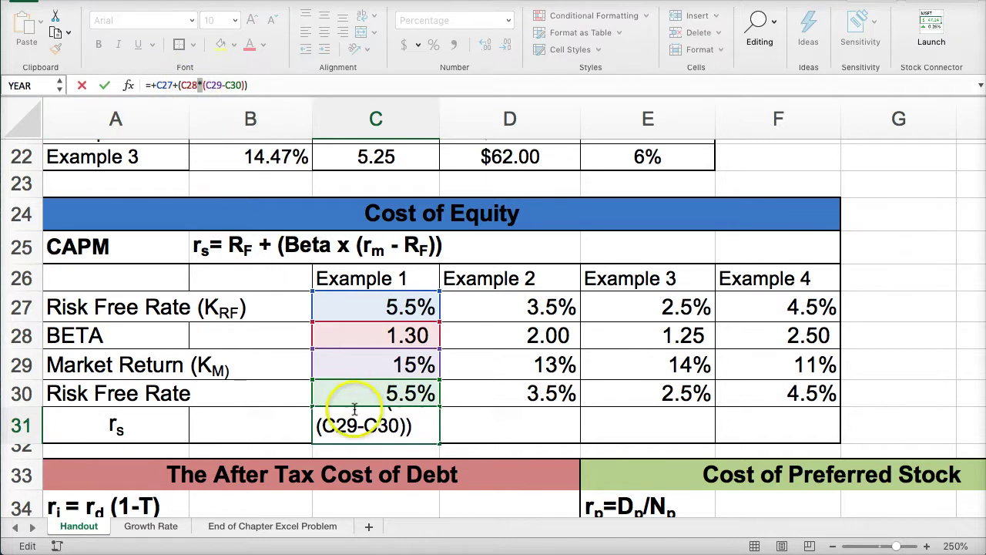
Calculate Example 2's CAPM cost of equity in D31 with +D27+(D28*(D29-D30)), accepting the closing parenthesis correction
click(450, 429)
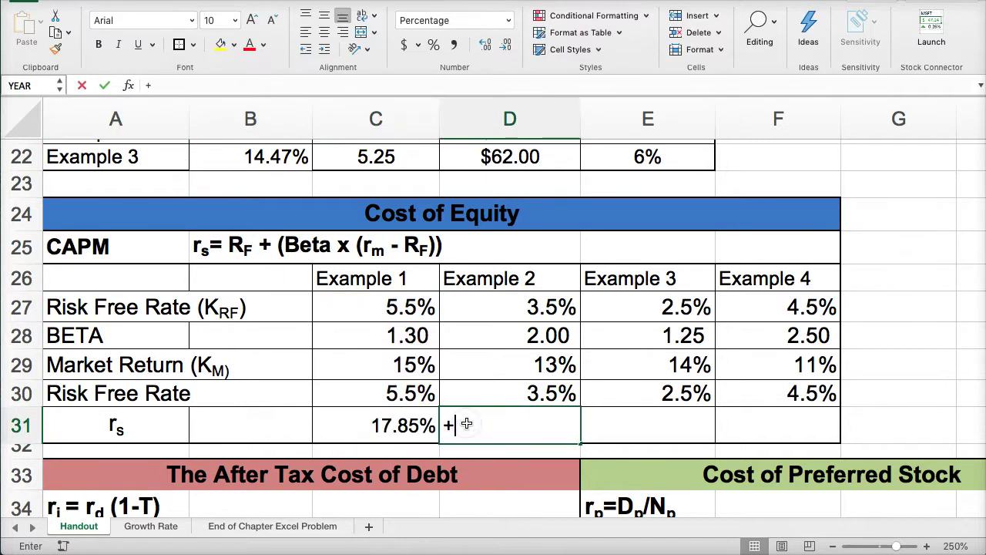
click(487, 309)
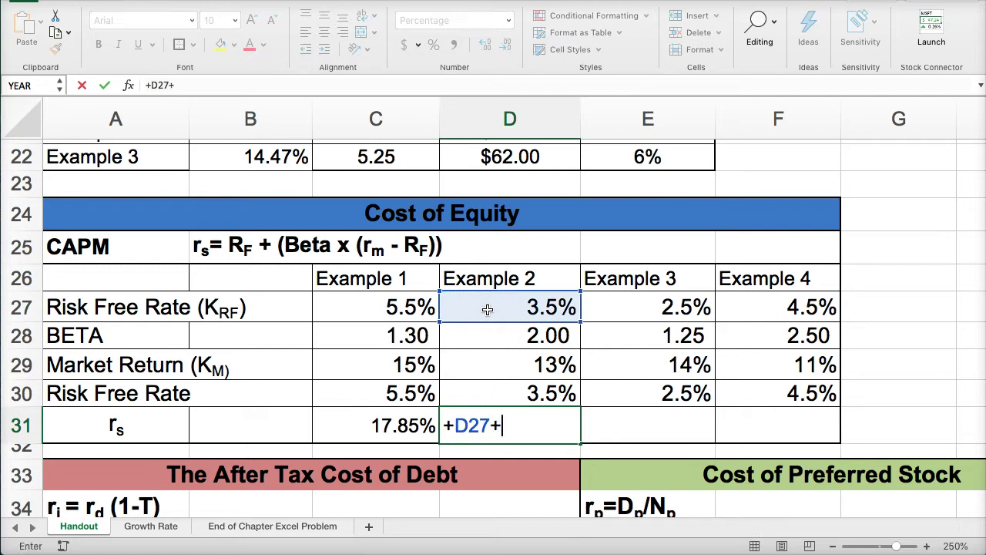
click(493, 330)
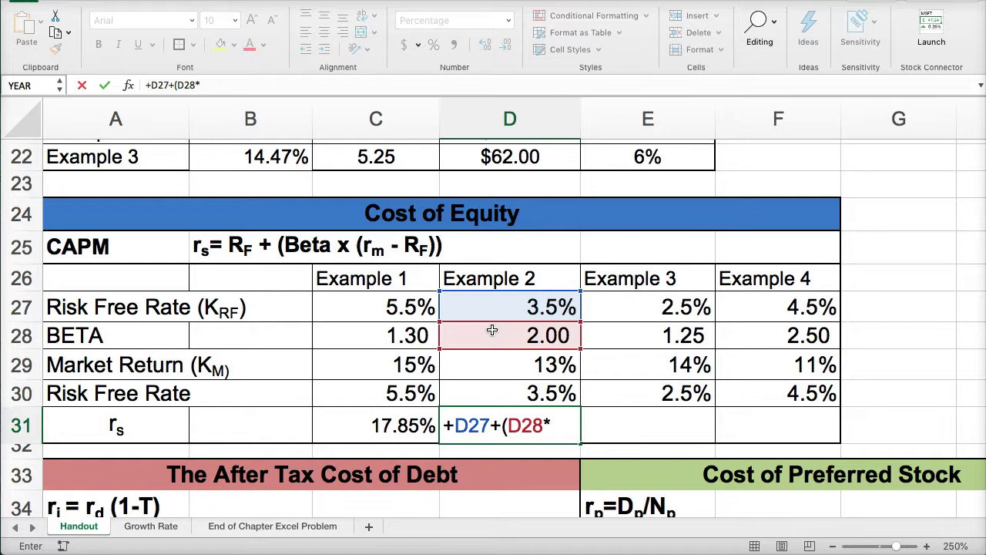
text(*()
click(506, 359)
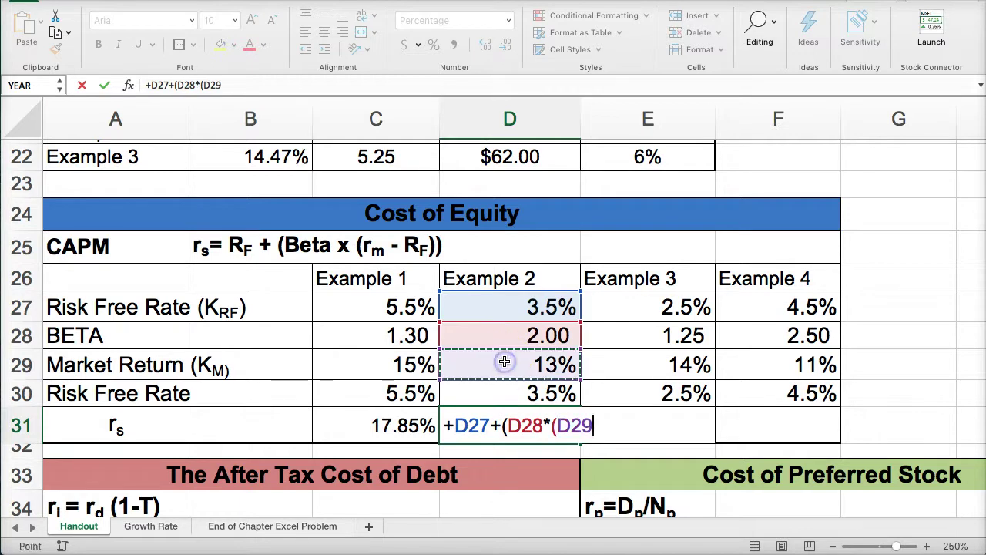
text(-)
click(508, 390)
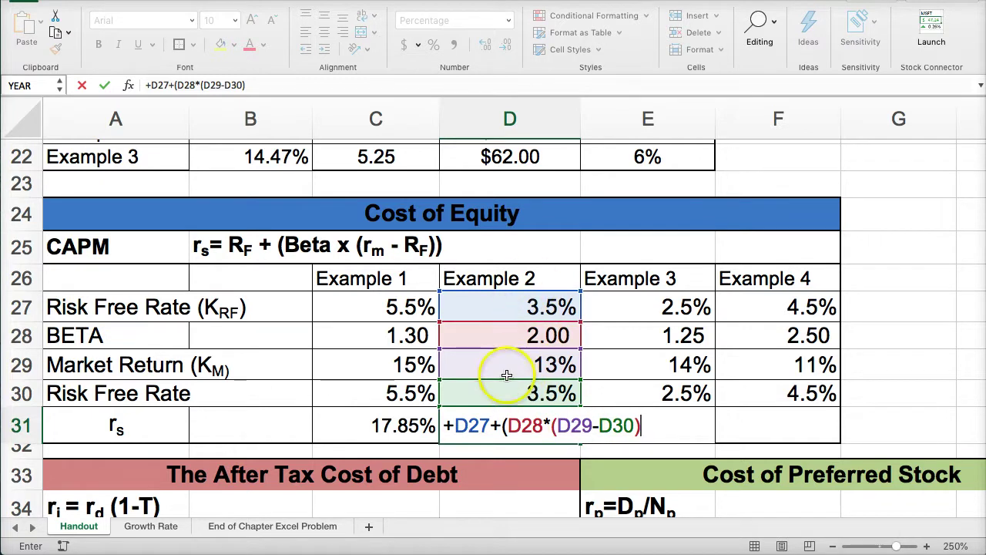
key(Return)
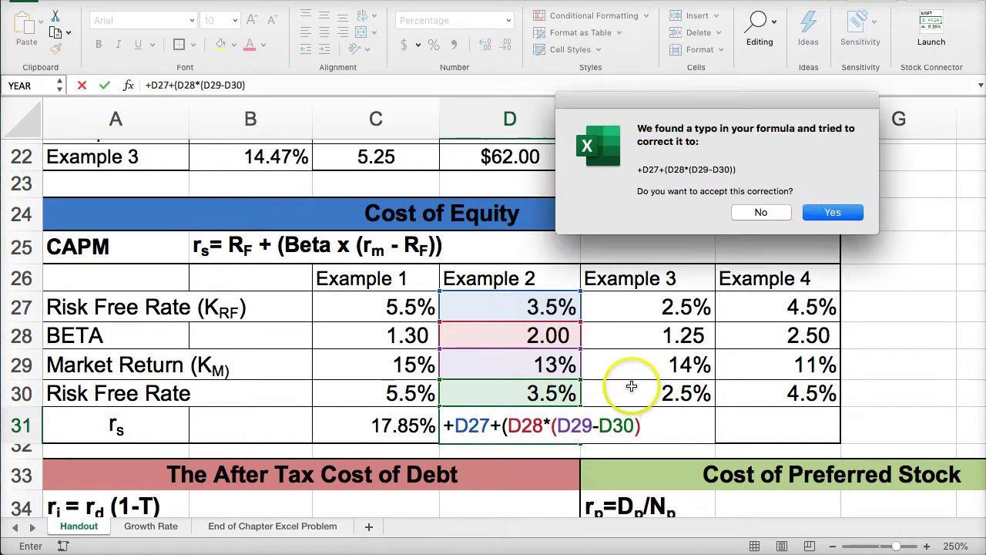
click(823, 217)
Copy the D31 CAPM formula across to F31 for Examples 3 and 4
click(530, 420)
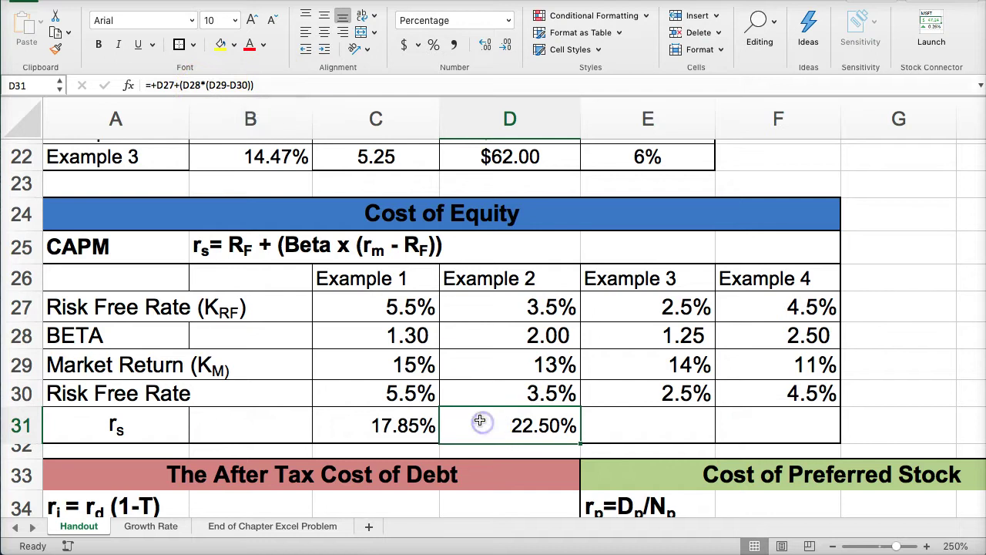
click(624, 420)
click(560, 431)
drag(578, 445, 801, 424)
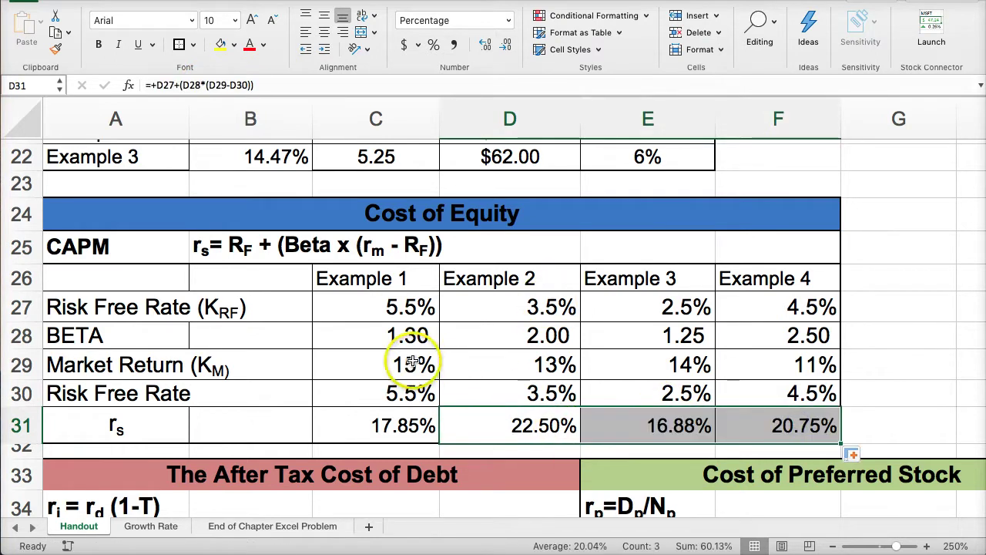
click(68, 252)
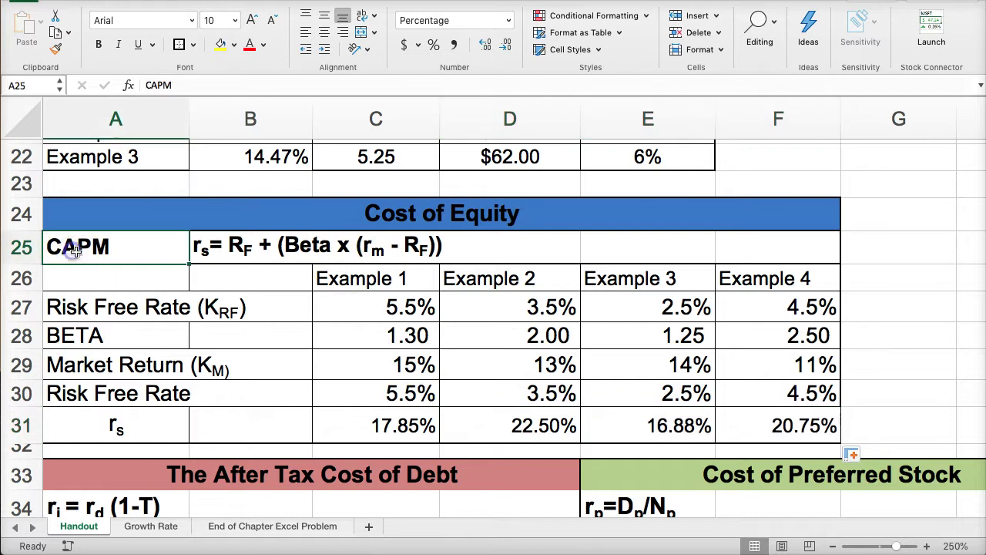
Examine the Debt % values in C36:C38 and the tax rates in D36:D38 of the After Tax Cost of Debt table
scroll(486, 406, down, 5)
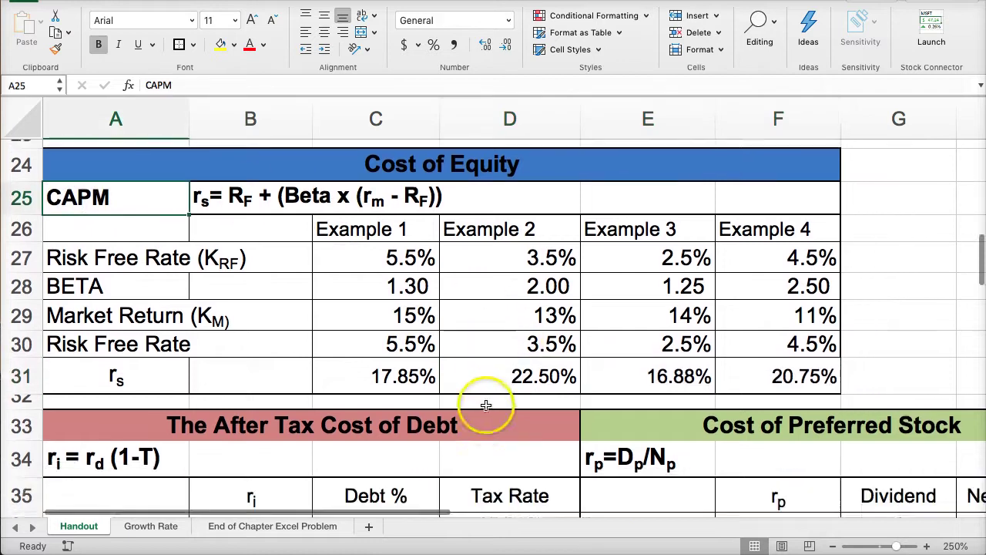
scroll(486, 406, down, 1)
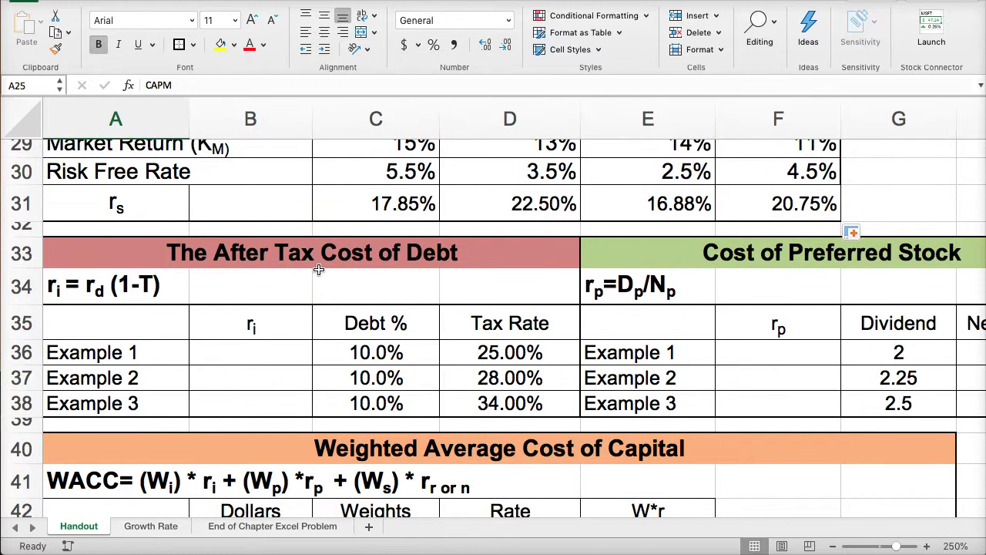
click(373, 353)
drag(370, 387, 370, 401)
drag(448, 356, 466, 403)
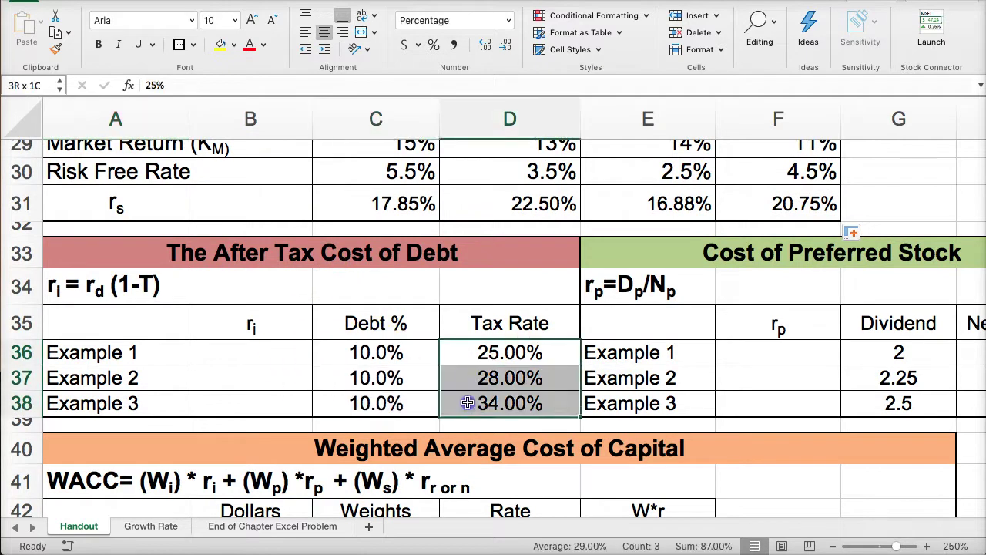
Enter the after-tax cost of debt formula +C36(1-D36) in B36 for Example 1
click(248, 350)
text(+)
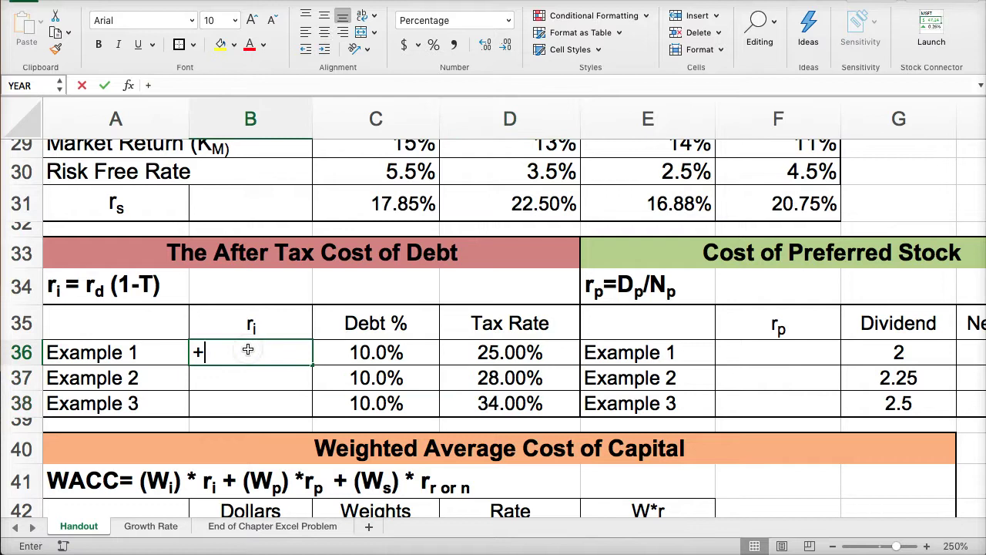
click(351, 350)
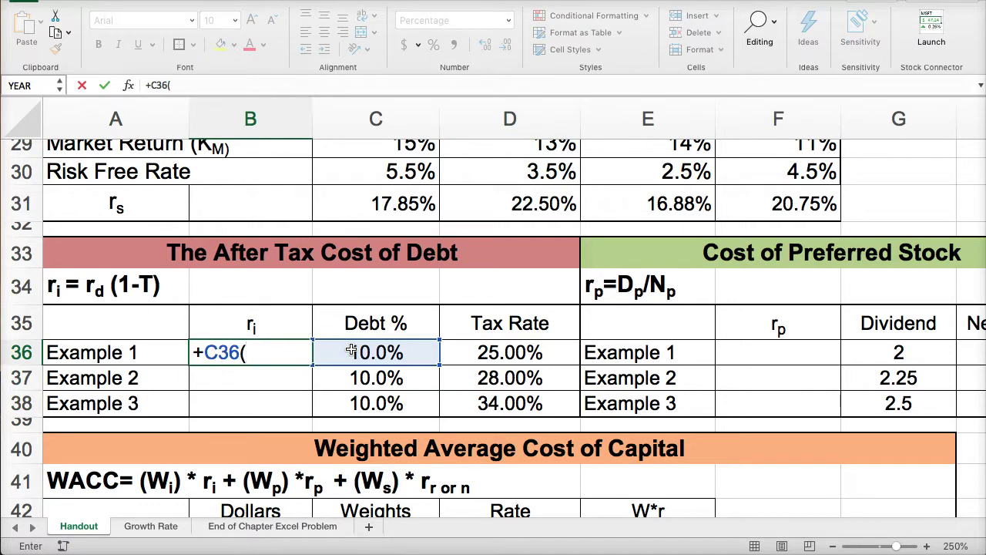
text((1-)
click(508, 353)
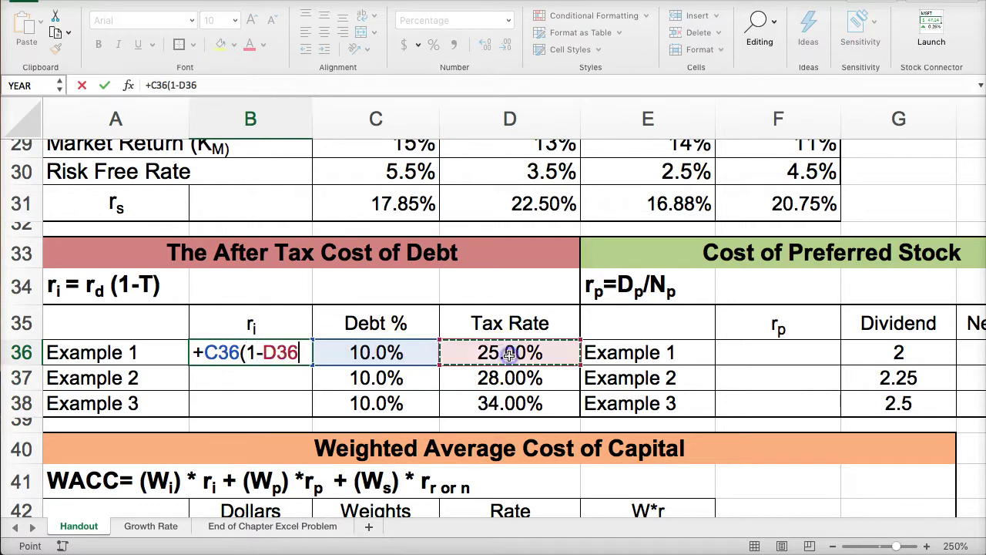
text())
key(Return)
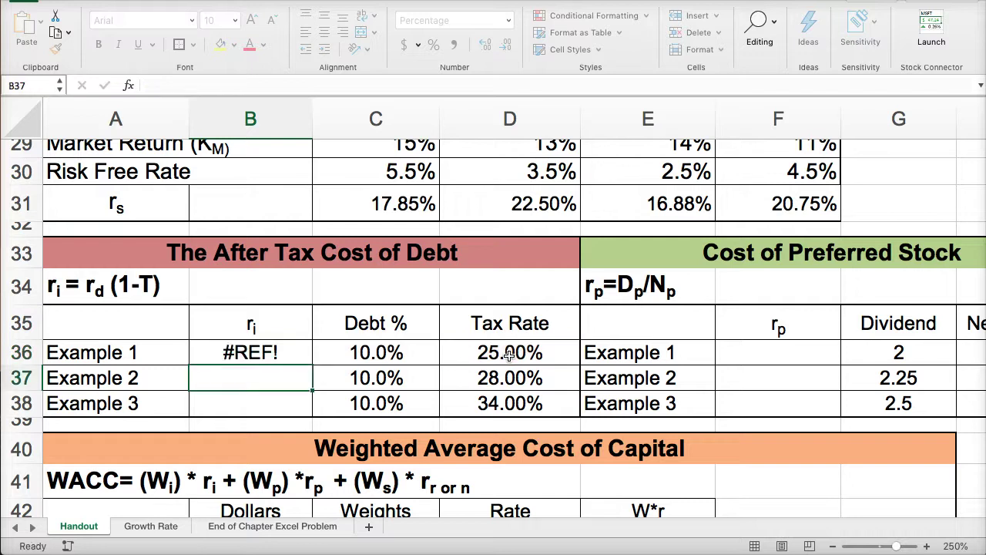
Correct the B36 formula by inserting the multiplication sign after C36, making it =+C36*(1-D36)
click(248, 353)
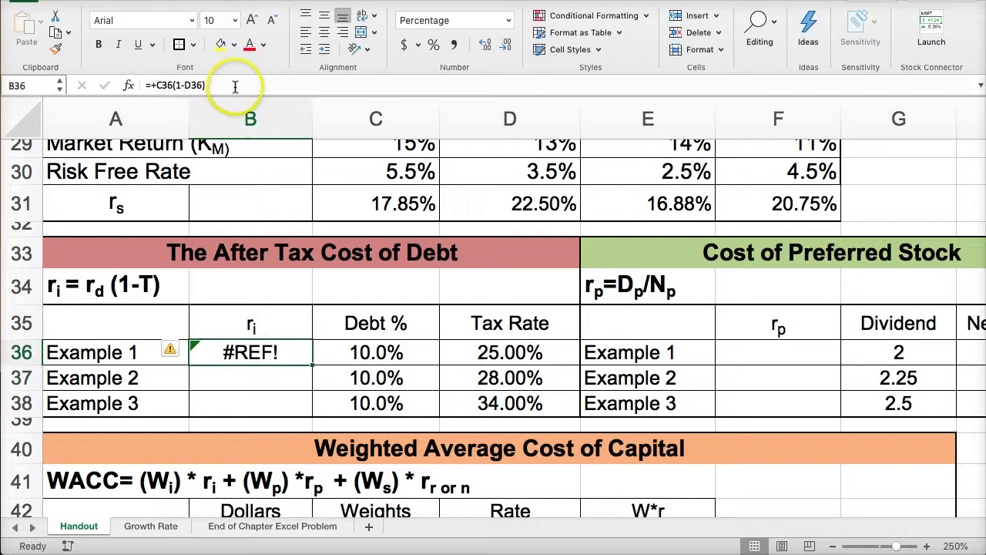
click(176, 85)
key(Left)
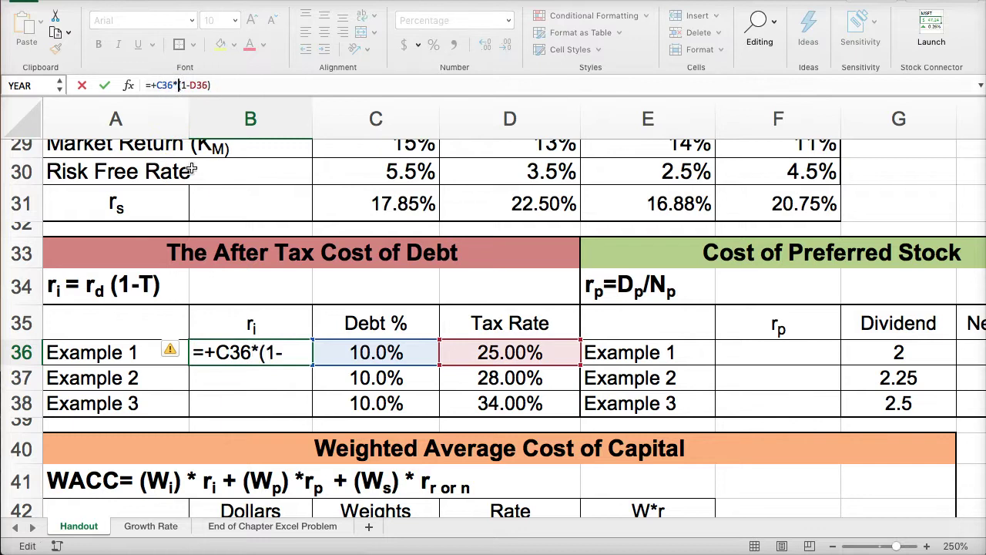
key(Return)
Calculate Example 2's after-tax cost of debt in B37 with +C37*(1-D37)
text(+)
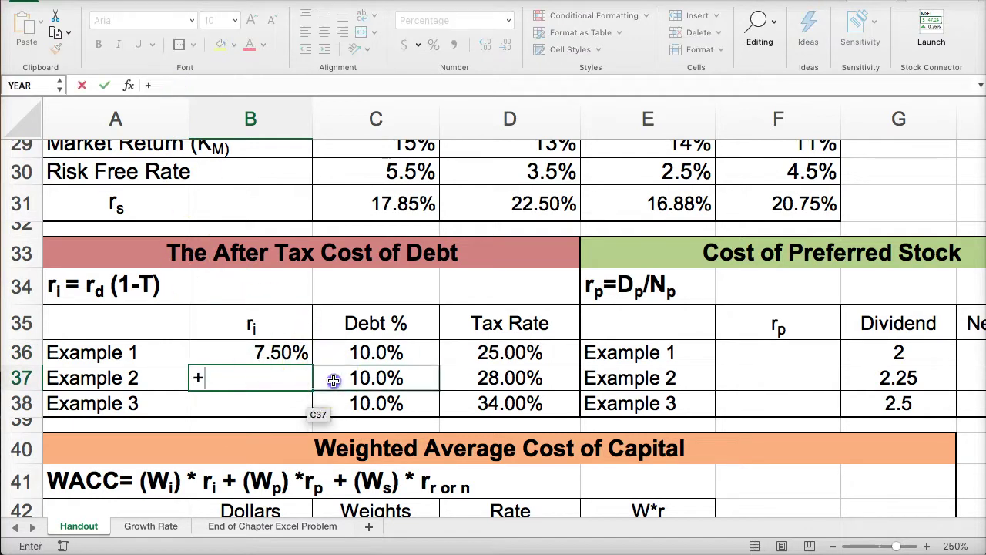
click(333, 380)
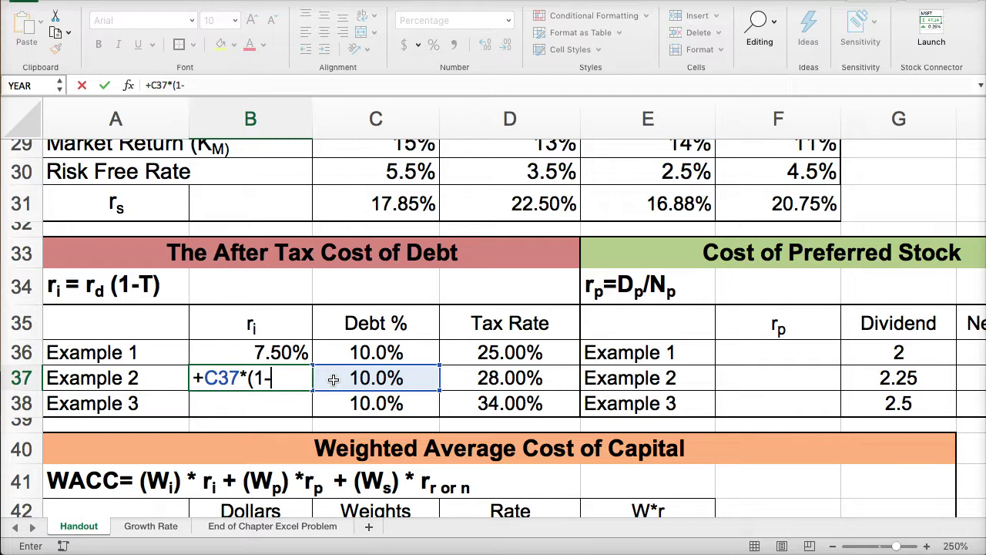
click(501, 375)
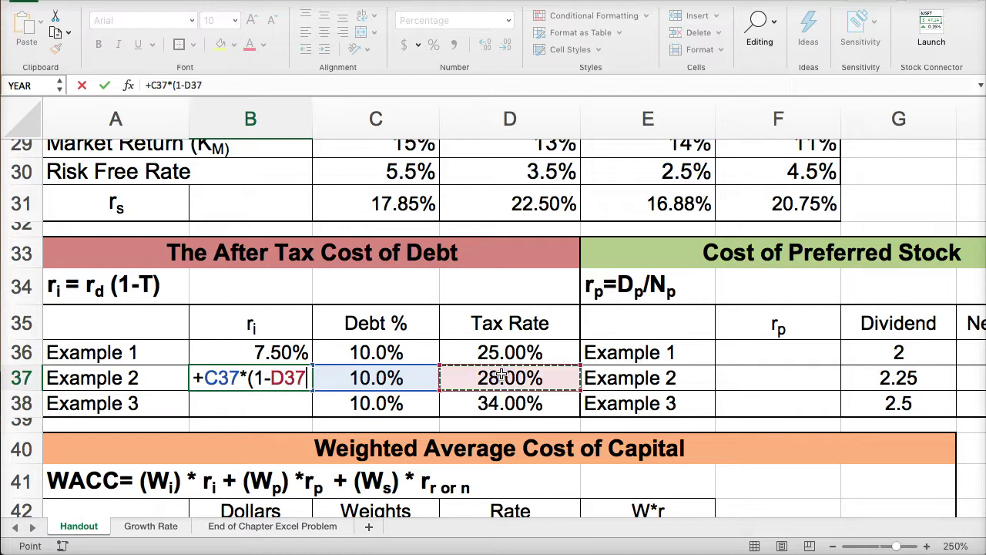
text())
key(Return)
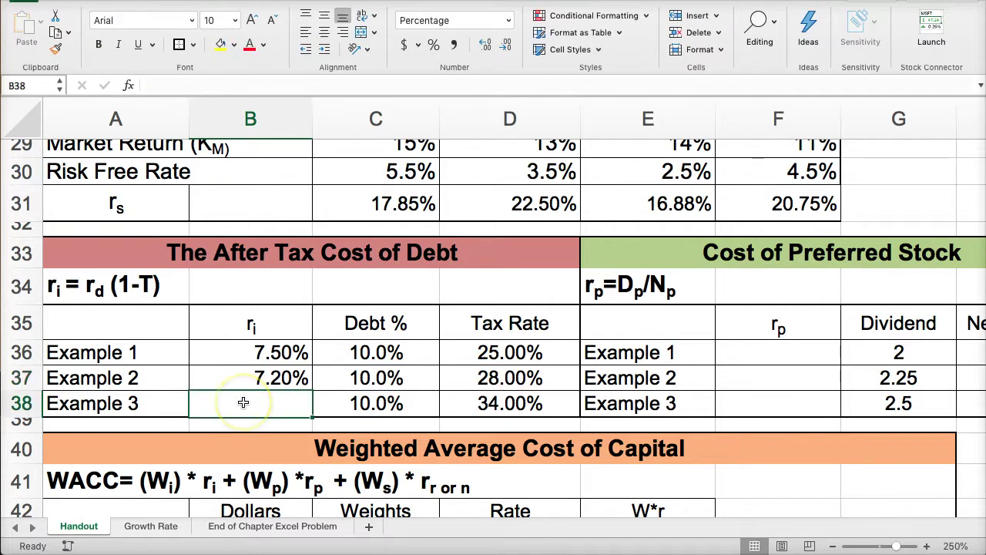
Calculate Example 3's after-tax cost of debt in B38 with +C38*(1-D38, leaving the closing parenthesis to be completed automatically
text(+)
click(352, 404)
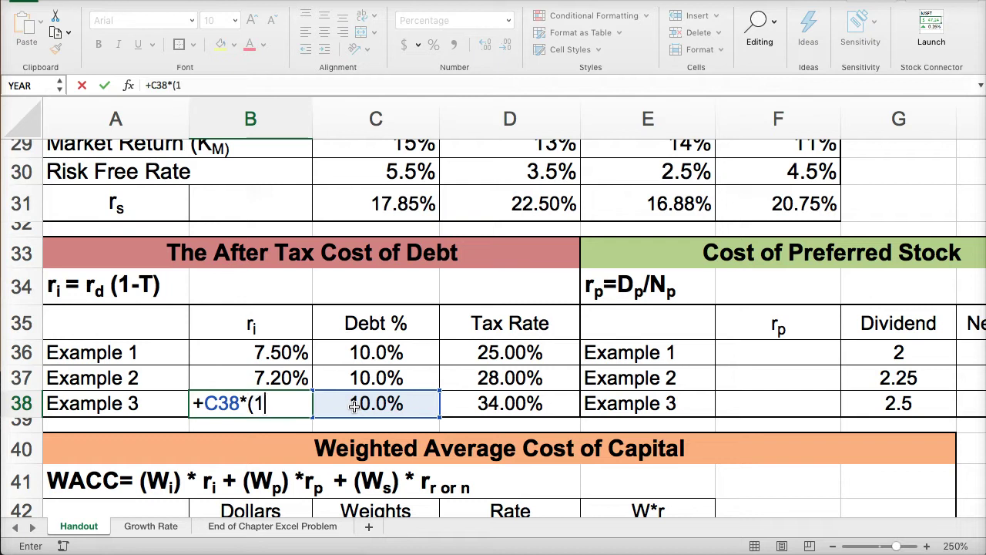
text(-)
click(480, 403)
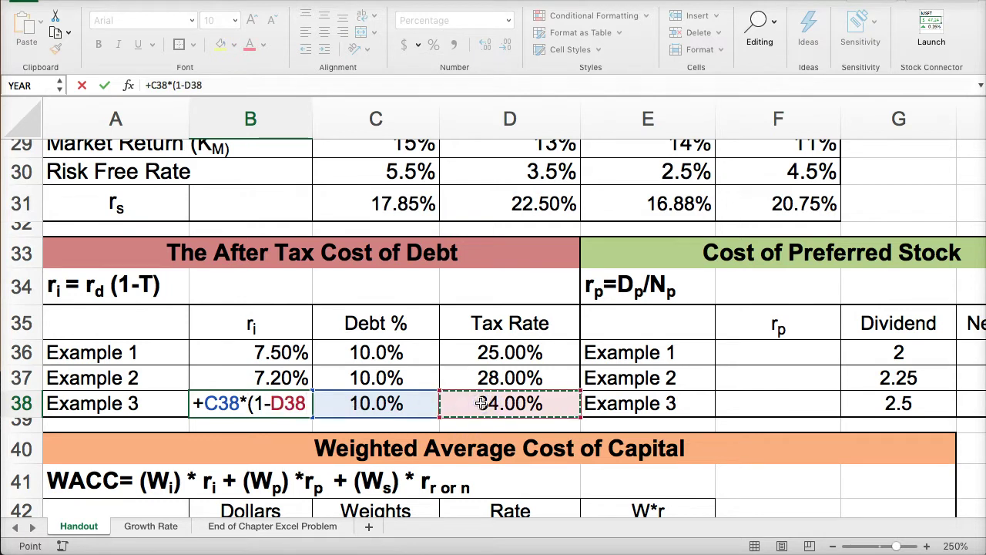
key(Return)
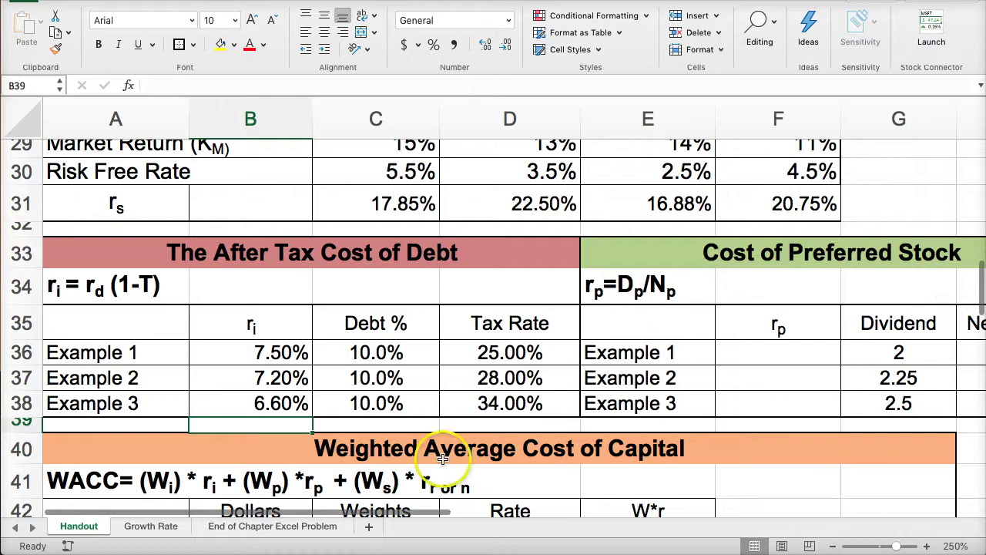
Calculate Example 1's cost of preferred stock in F36 with +G36/H36 and copy the formula down to F38
scroll(373, 515, up, 1)
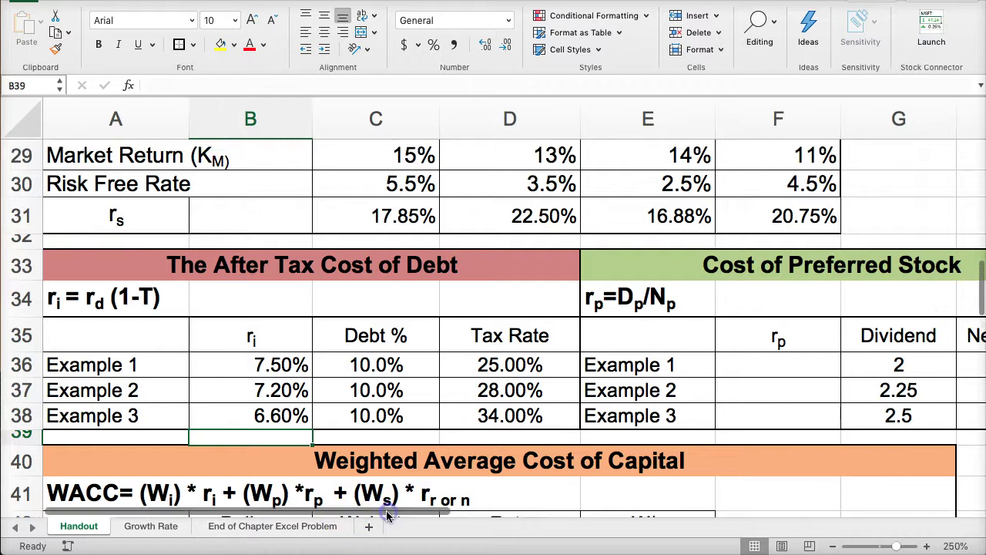
drag(389, 515, 453, 515)
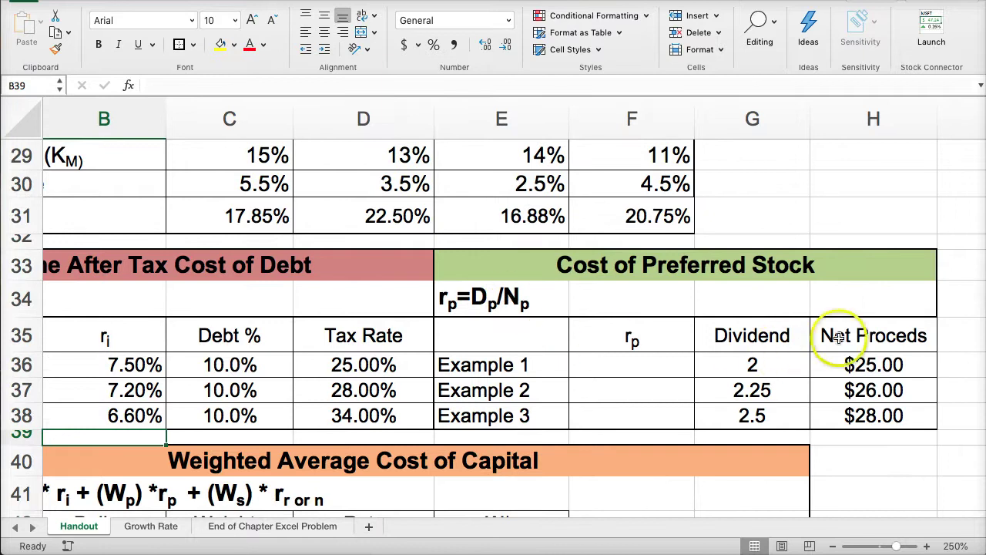
click(645, 372)
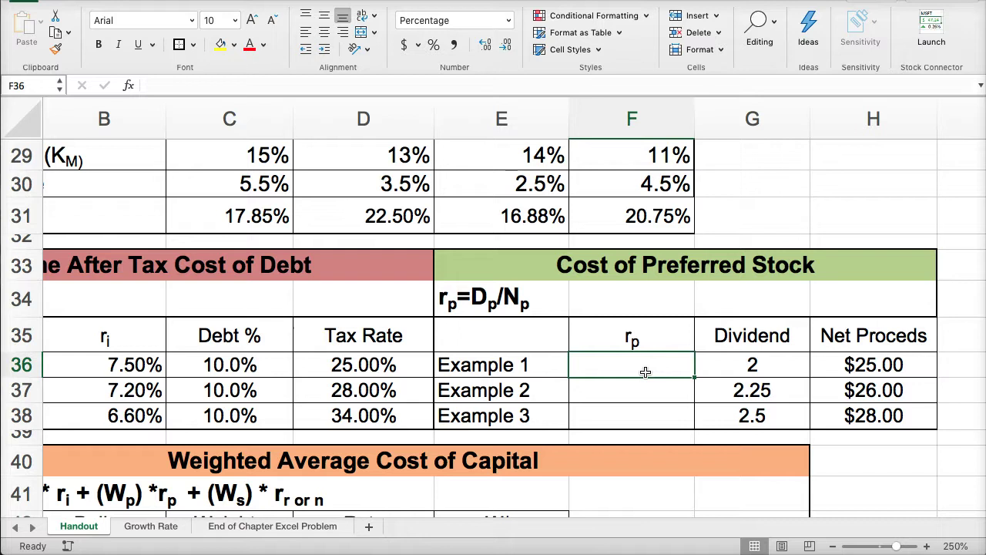
click(722, 357)
text(/)
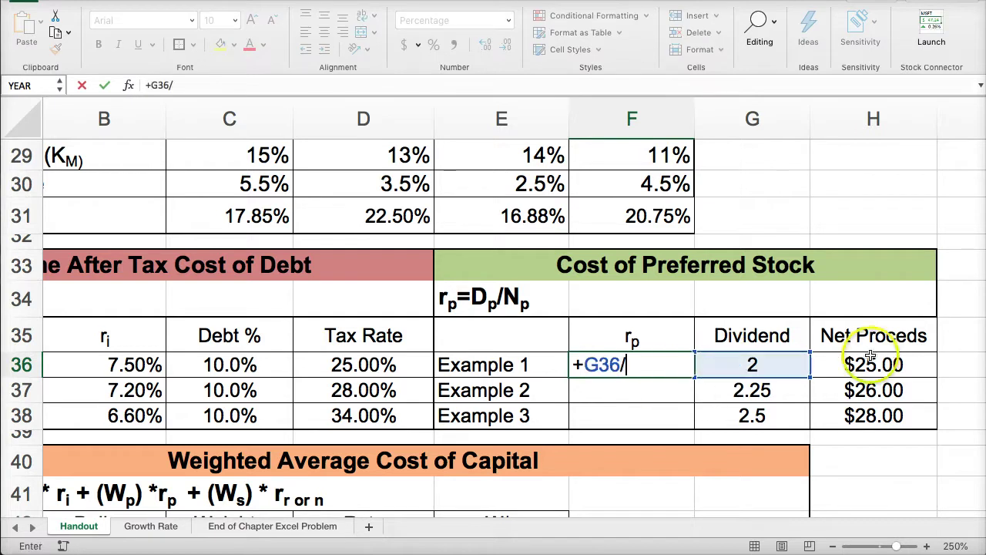
click(870, 364)
key(Return)
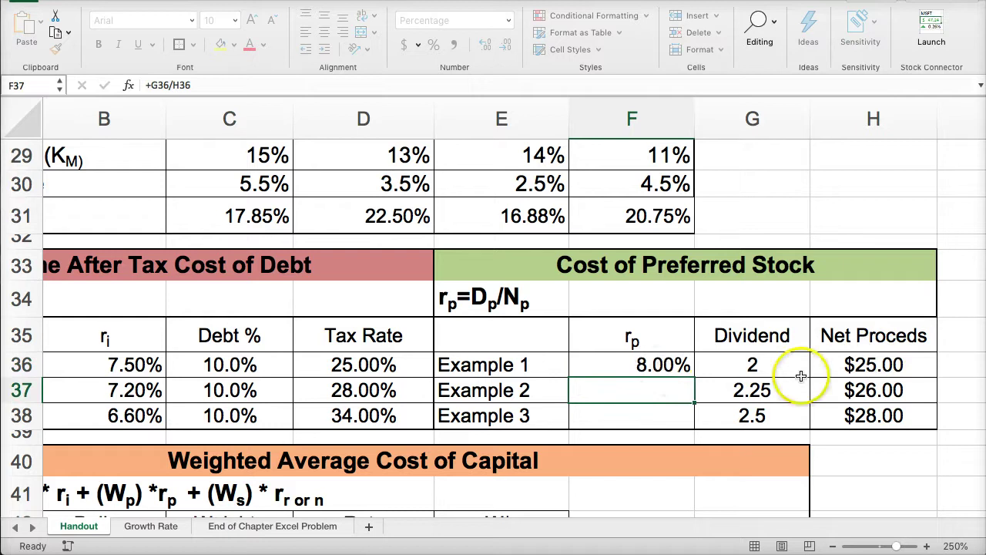
click(660, 366)
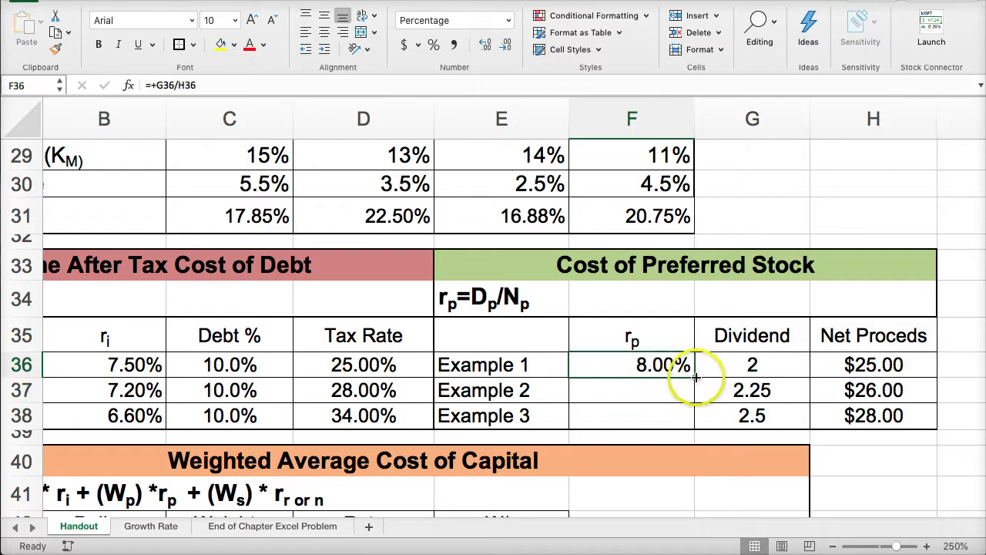
drag(692, 375, 692, 428)
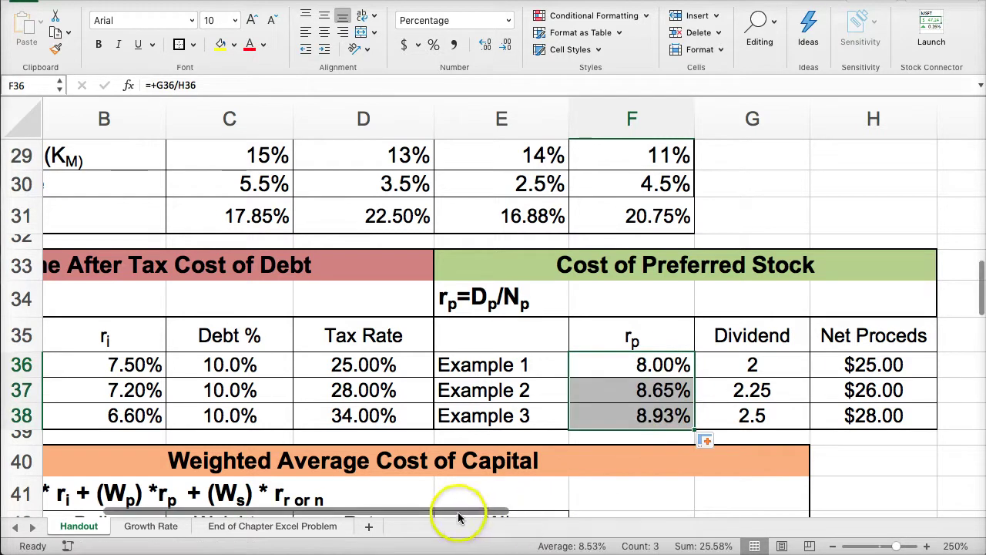
Examine the Dollars amounts for stock, bonds, preferred stock and total capital in B43:B46 of the Weighted Average Cost of Capital table
scroll(457, 516, left, 3)
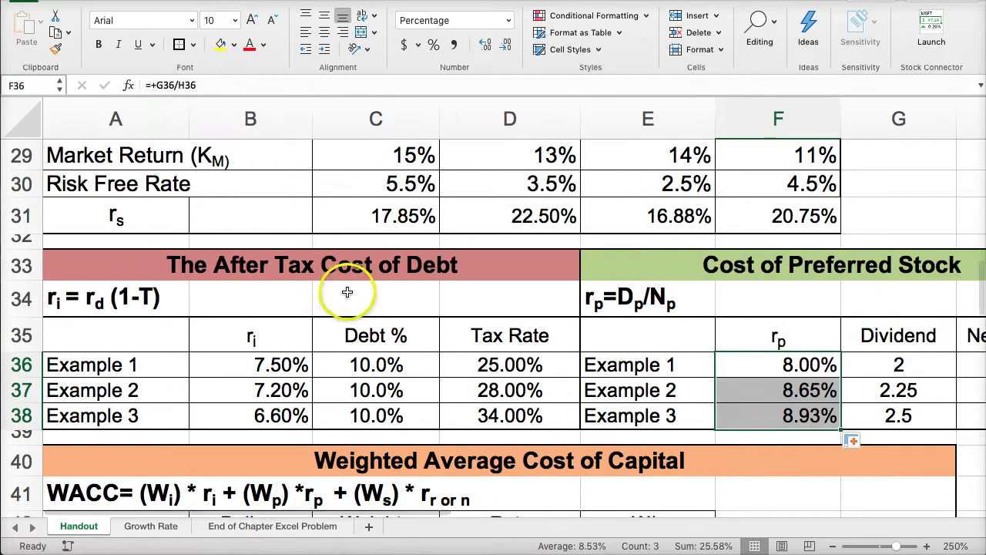
scroll(346, 288, down, 5)
scroll(347, 288, down, 1)
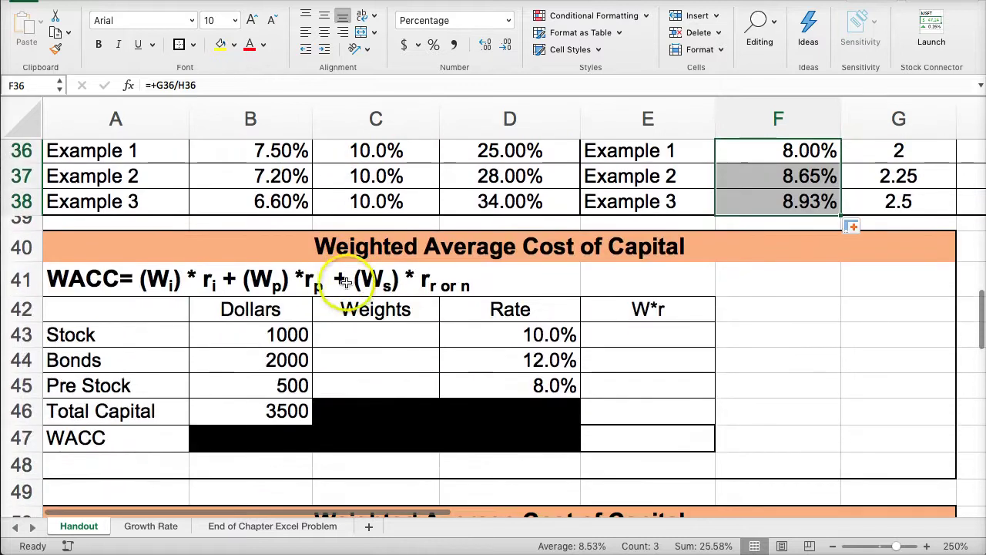
drag(249, 339, 248, 410)
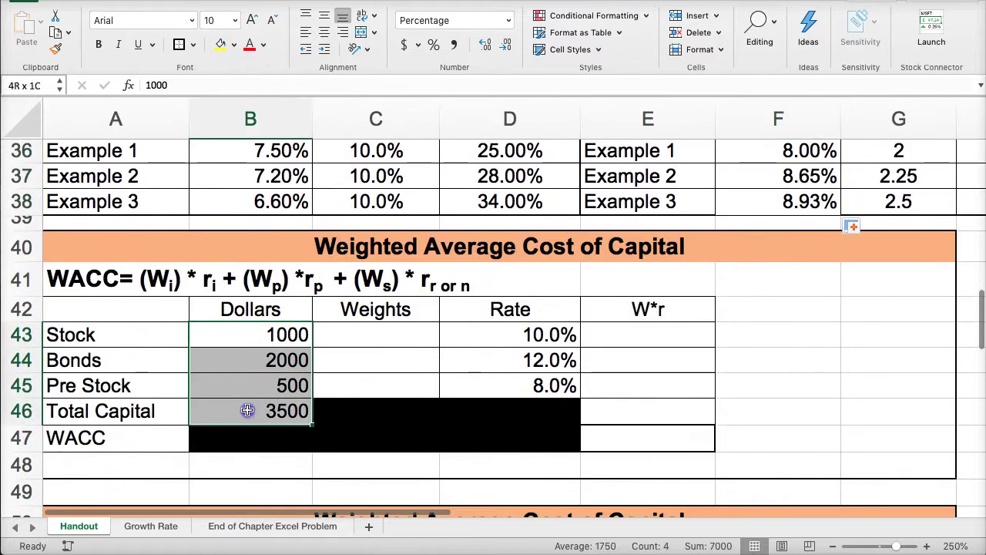
click(358, 331)
click(262, 333)
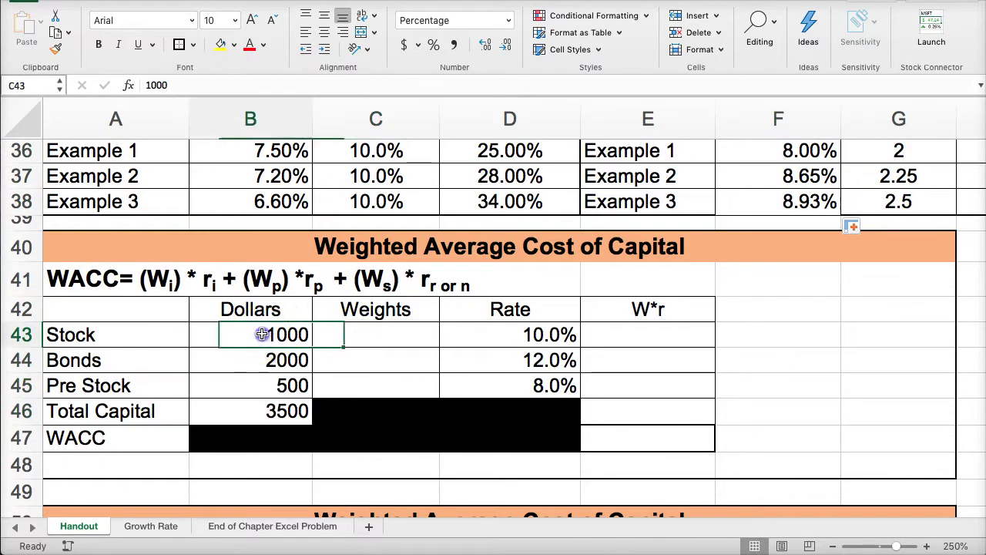
click(266, 414)
Calculate the Stock weight in C43 with +B43/B46
click(357, 332)
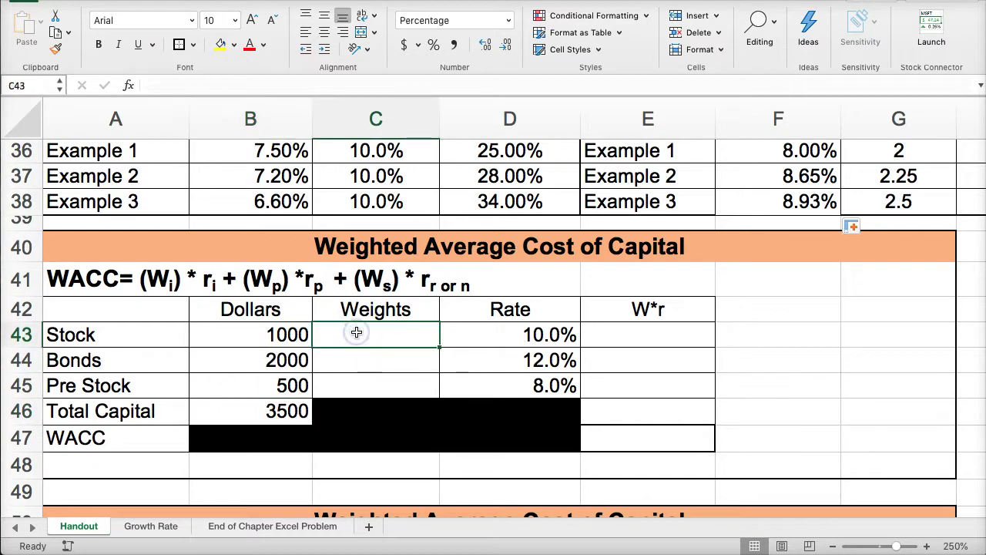
text(+)
click(262, 335)
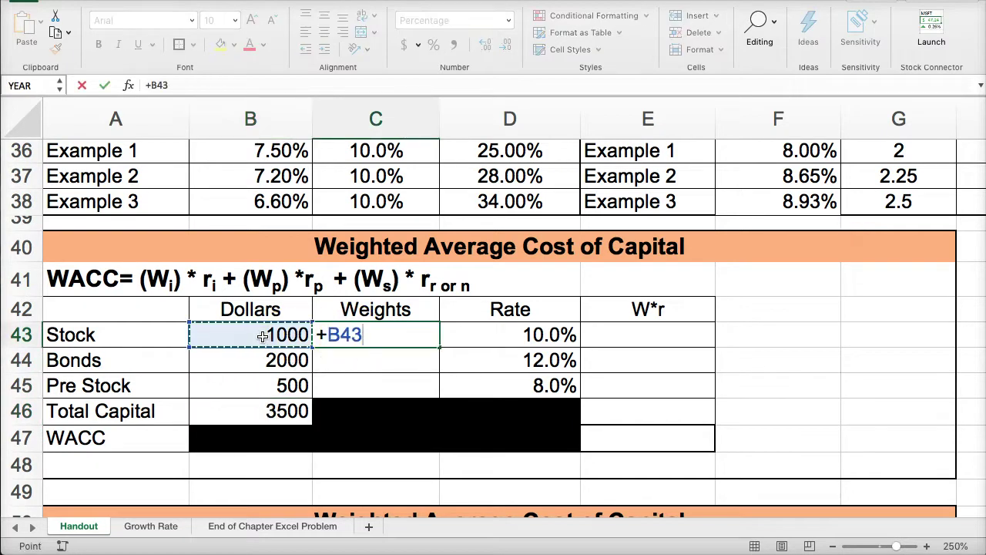
text(/)
click(262, 411)
key(Return)
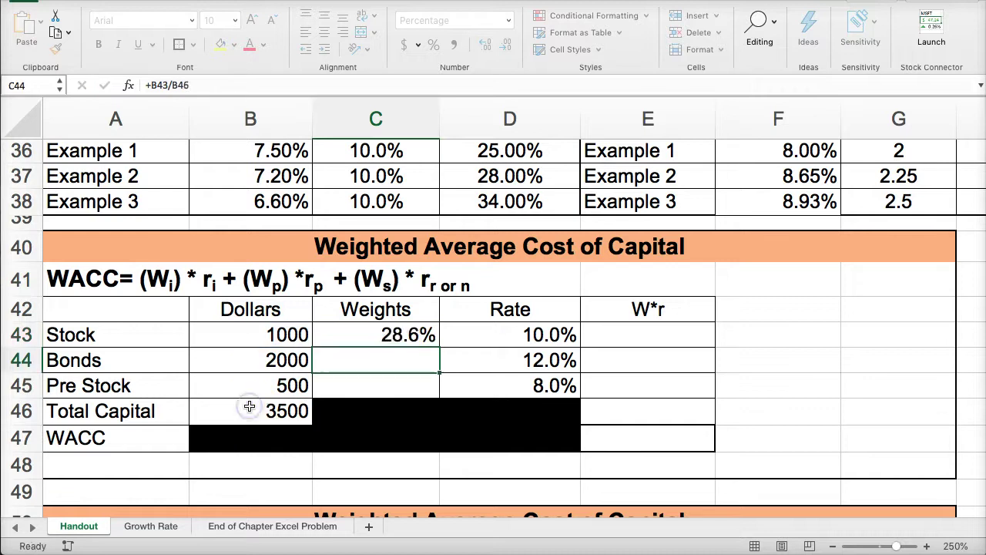
Make the total capital reference absolute in C43, giving =+B43/$B$46, and copy the formula down to C45
click(390, 336)
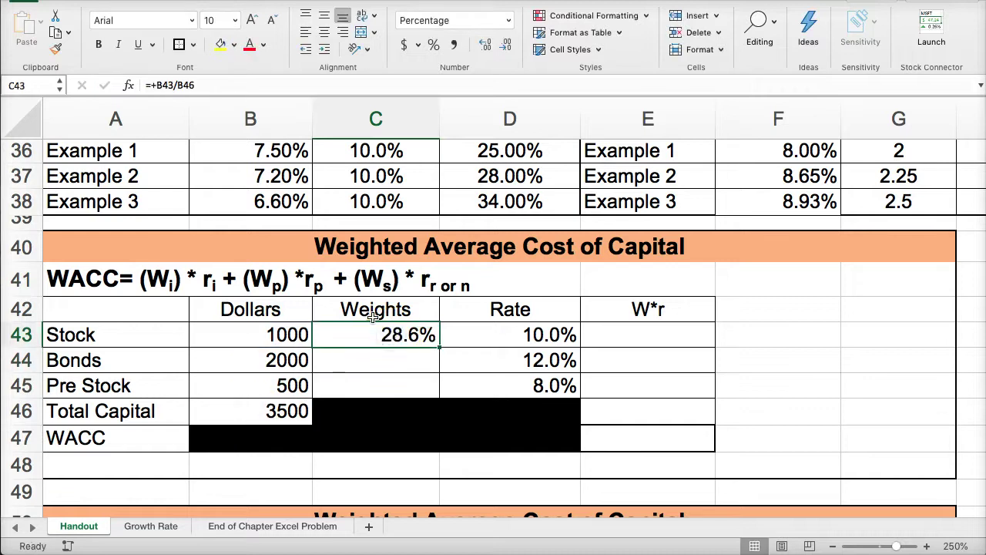
click(178, 85)
key(F4)
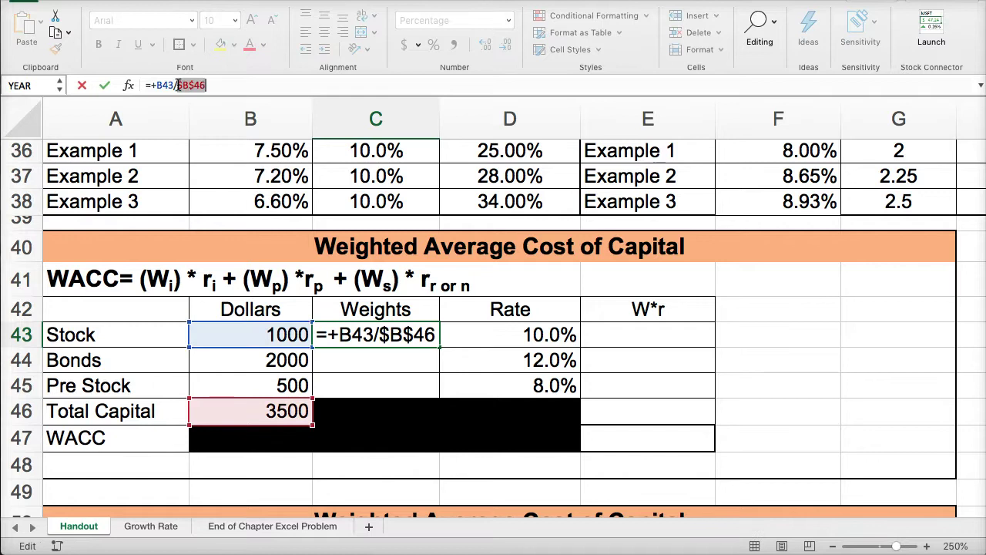
key(Return)
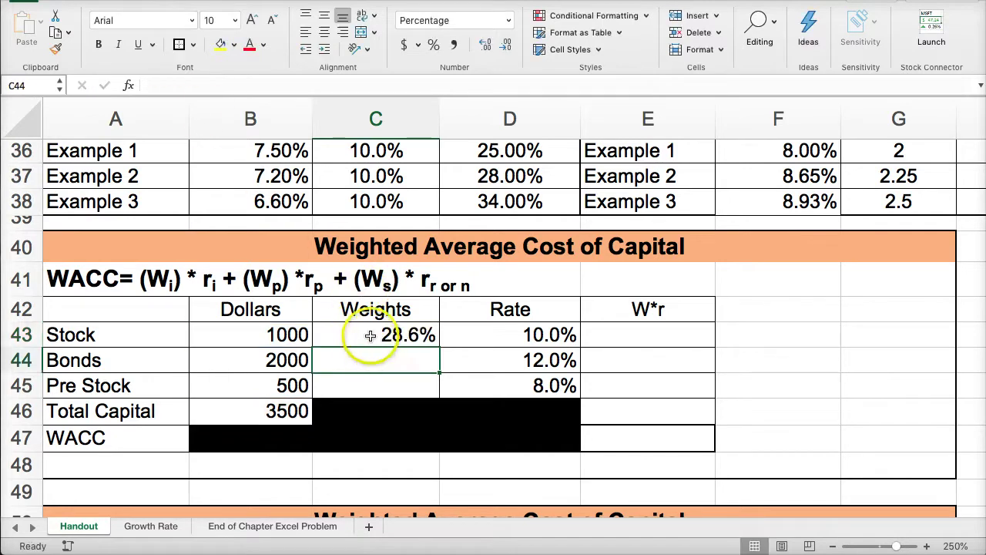
click(369, 335)
drag(439, 347, 444, 391)
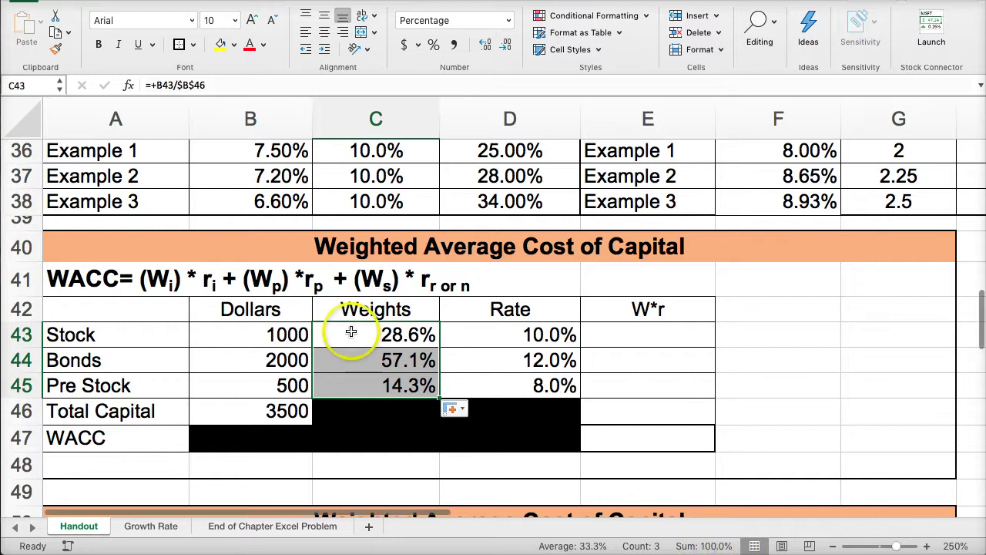
Calculate the Stock row's W*r in E43 with +C43*D43 and copy the formula down to E45
click(634, 331)
text(+)
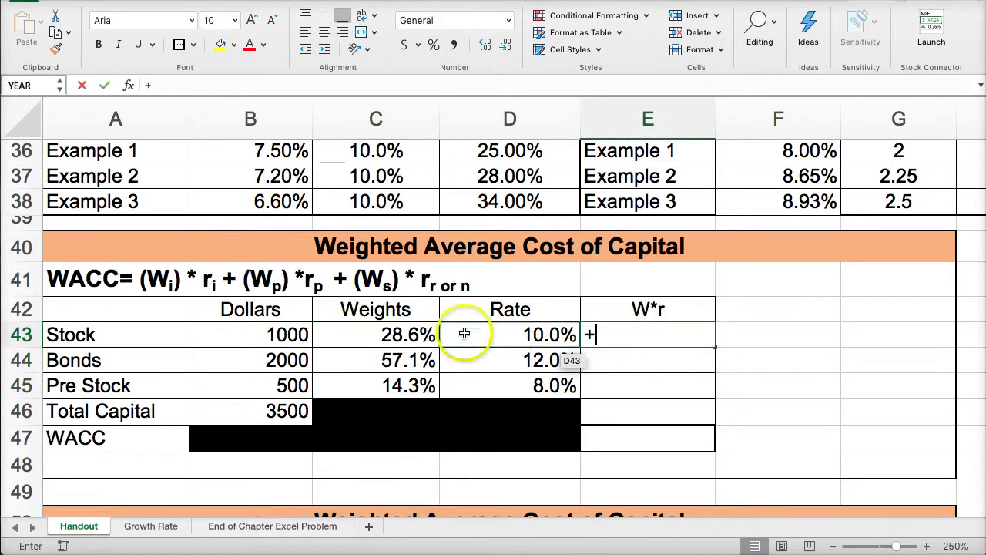
click(379, 338)
text(*)
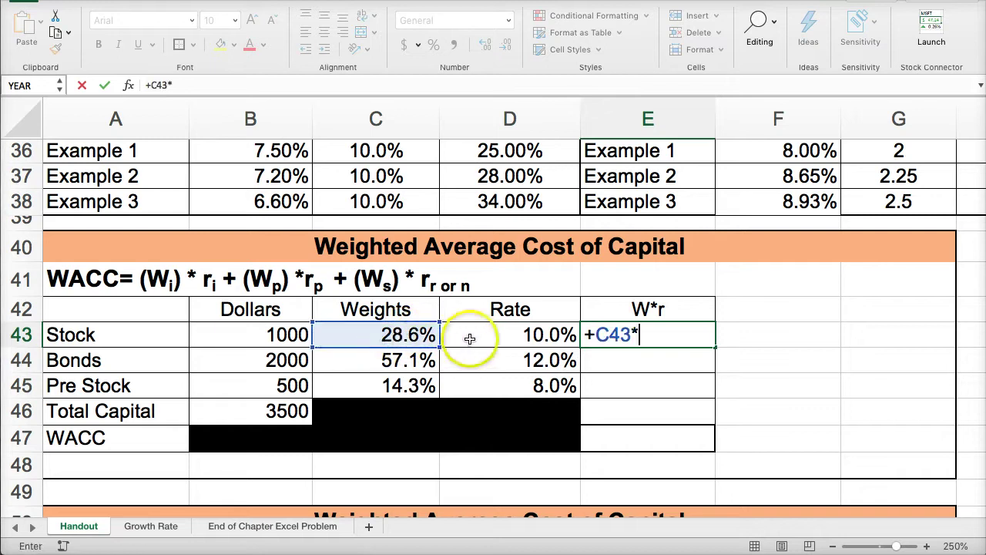
click(467, 333)
key(Return)
click(647, 334)
drag(718, 347, 716, 389)
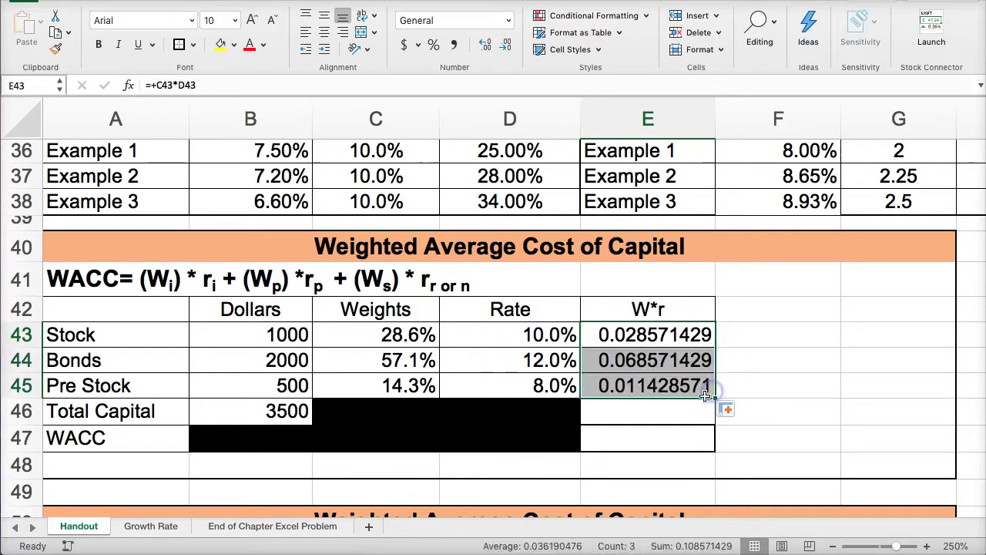
Sum the W*r values E43:E45 in E46 with AutoSum
click(671, 413)
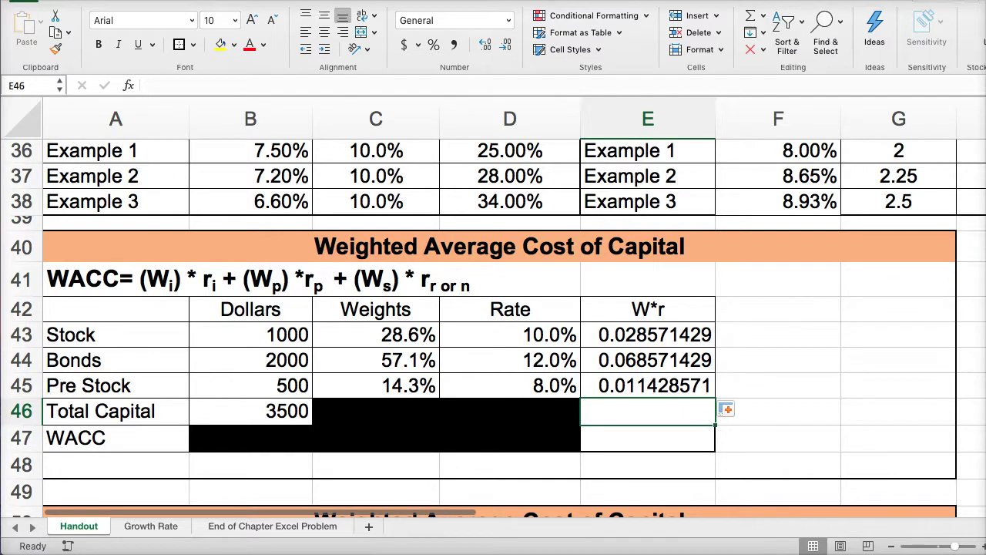
click(886, 23)
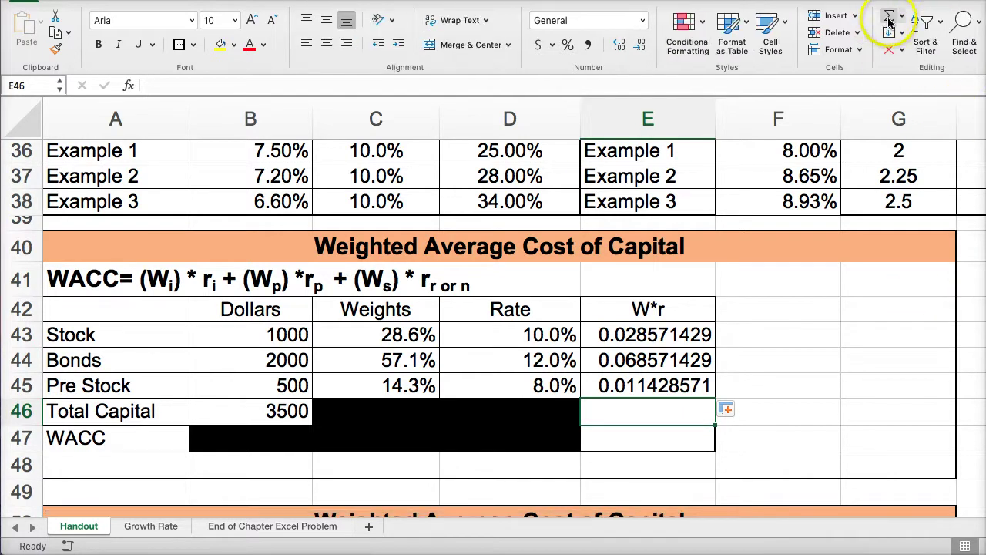
click(886, 23)
key(Return)
click(630, 414)
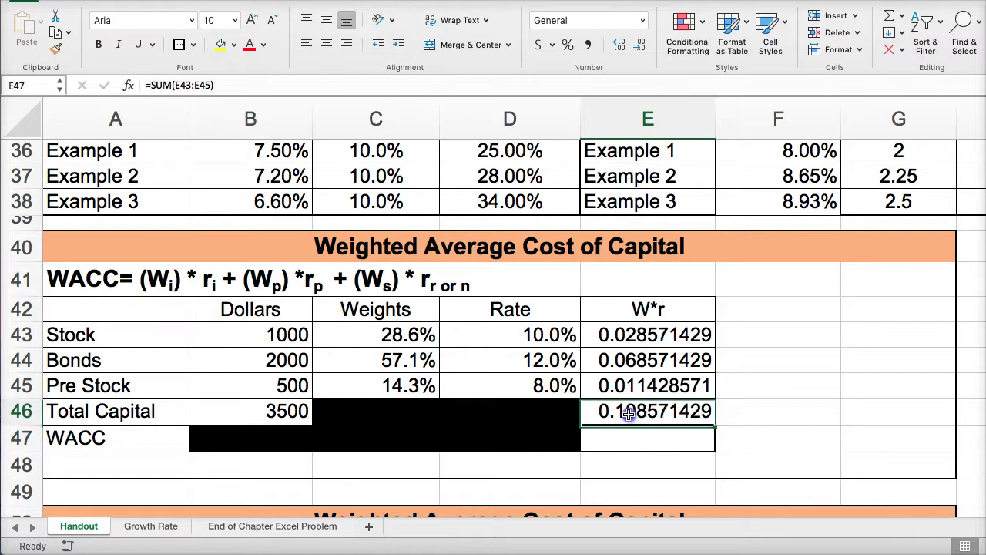
Format the W*r values in E43:E46 as percentages with two decimal places
drag(587, 327, 614, 420)
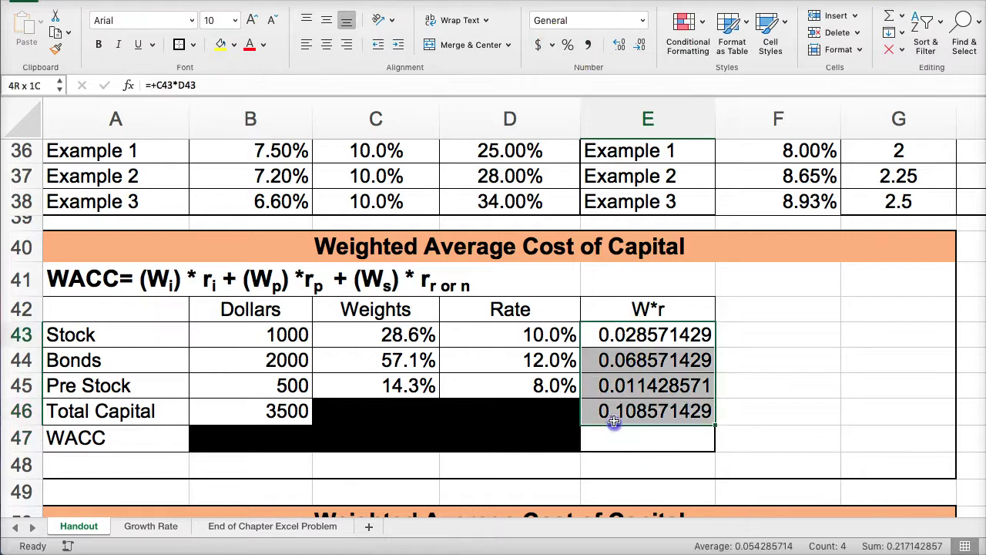
click(567, 46)
click(618, 45)
click(618, 46)
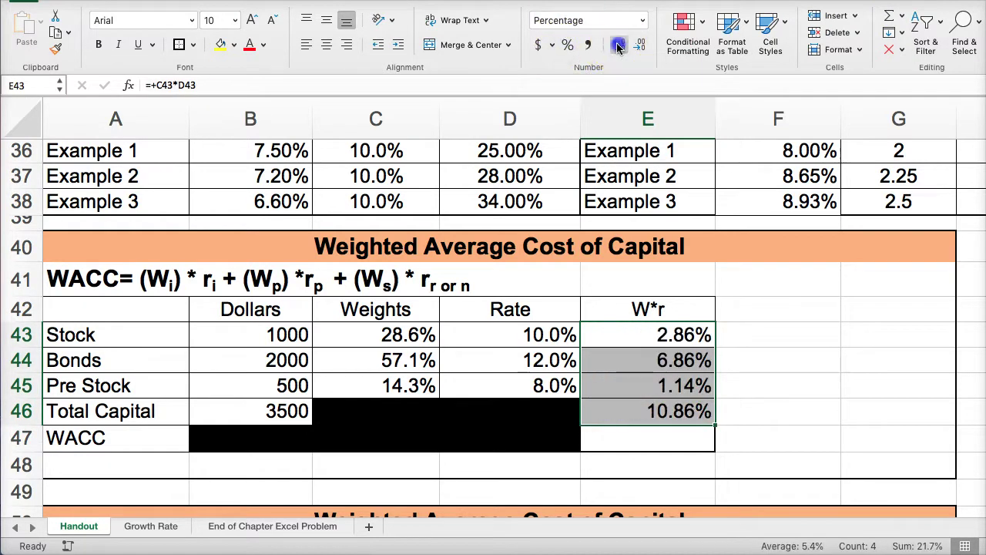
click(629, 406)
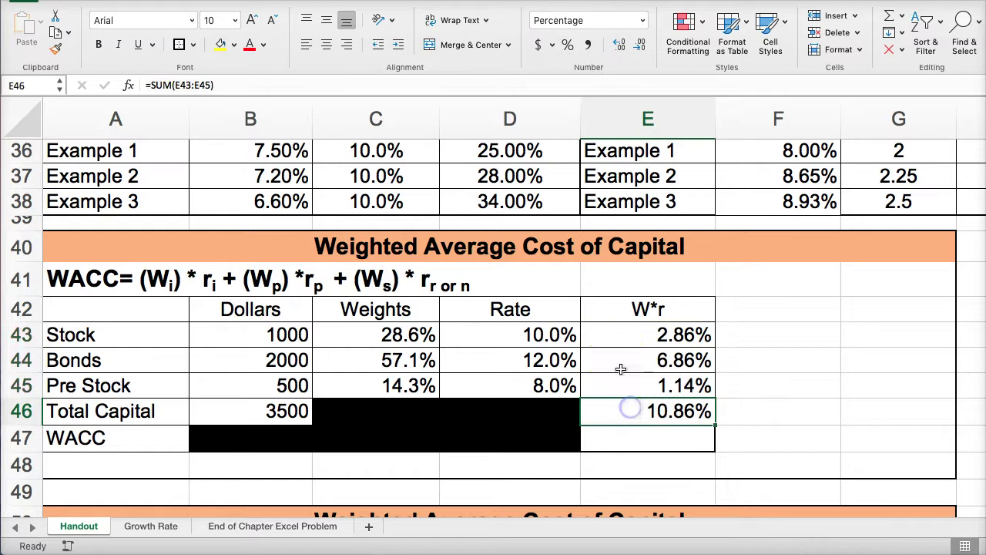
Calculate the Stock weight in C53 of the second Weighted Average Cost of Capital table with +B53/B56
scroll(616, 351, down, 4)
scroll(614, 354, down, 5)
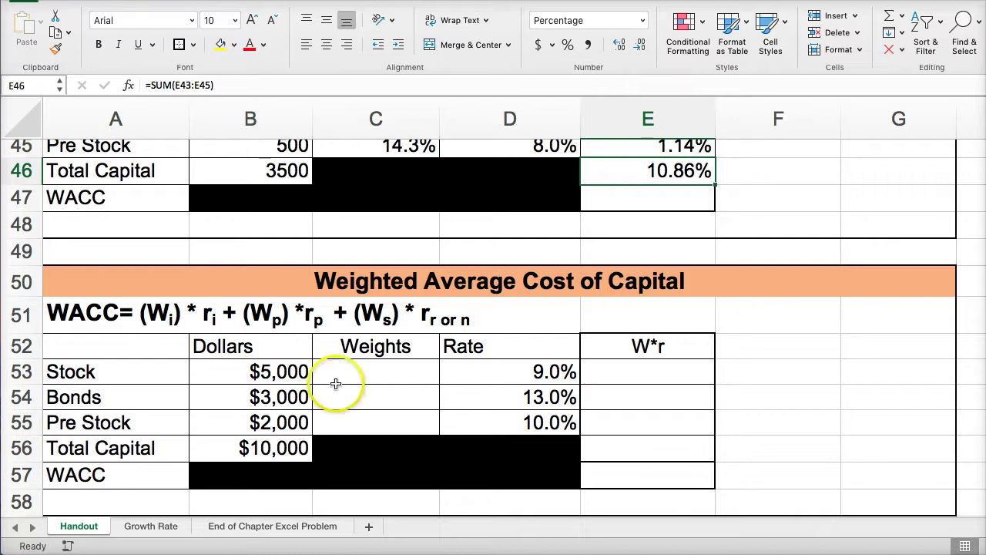
click(375, 374)
text(+)
click(278, 371)
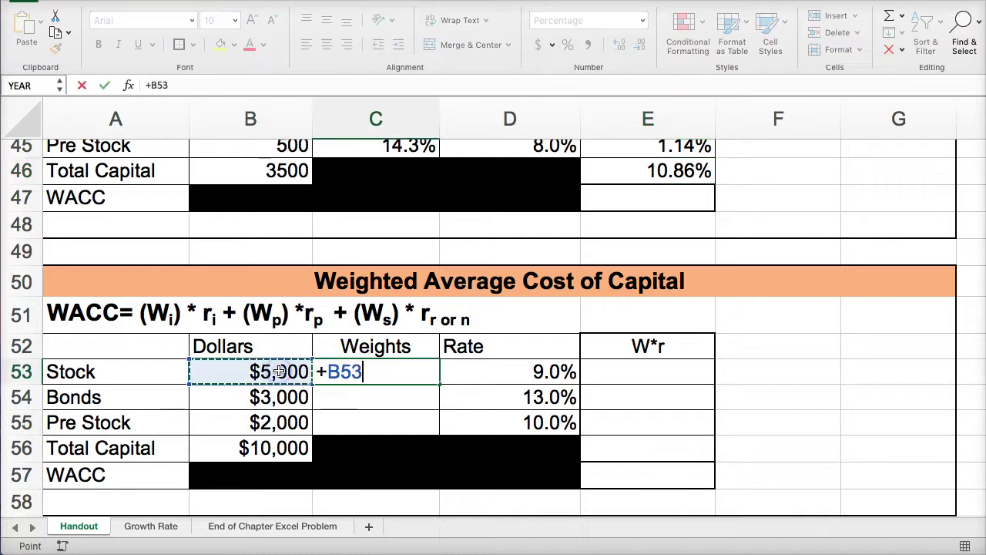
text(/)
click(259, 452)
key(Return)
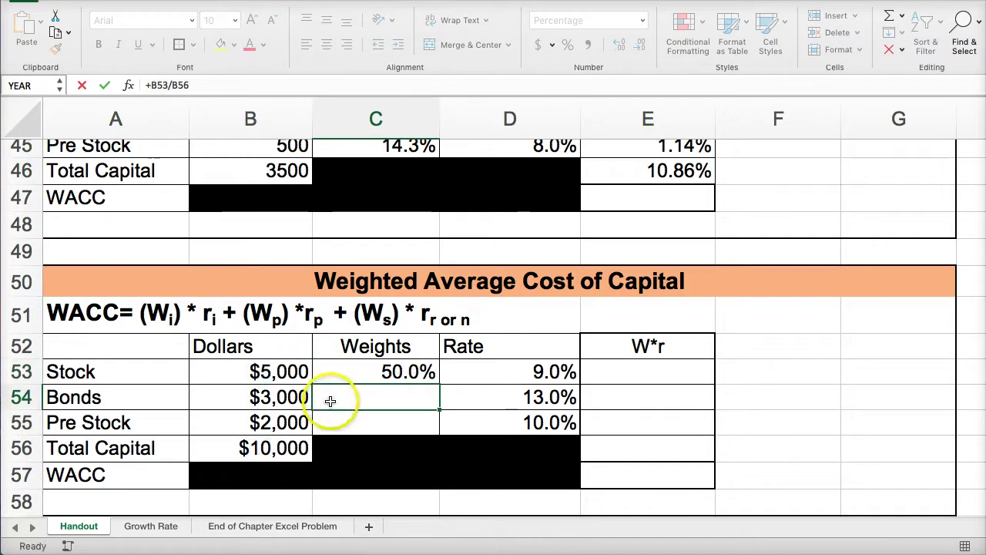
Calculate the Bonds weight in C54 with +B54/B56
text(+)
click(265, 398)
text(/)
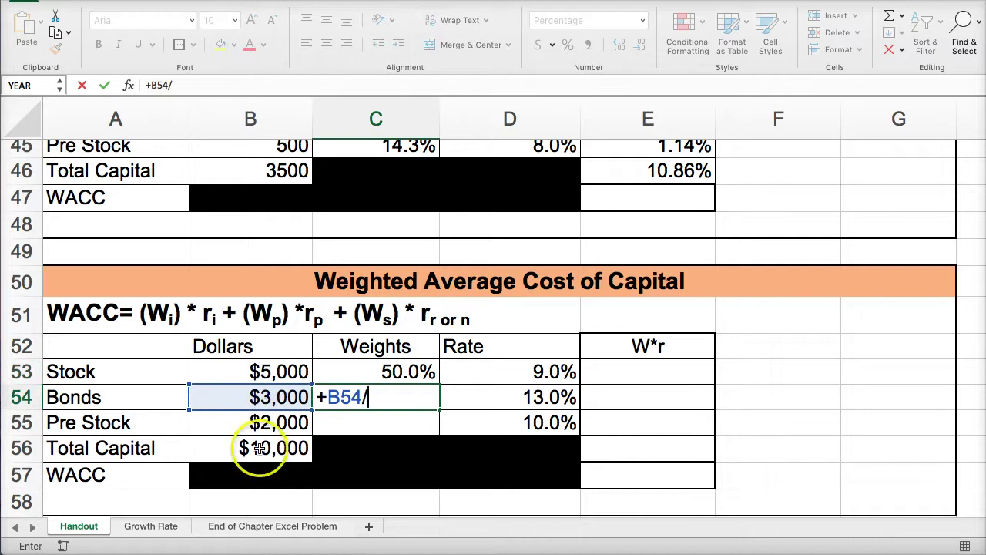
click(259, 451)
key(Return)
Calculate the Pre Stock weight in C55 with +B55/B56 and check the weights in C53:C55
text(/)
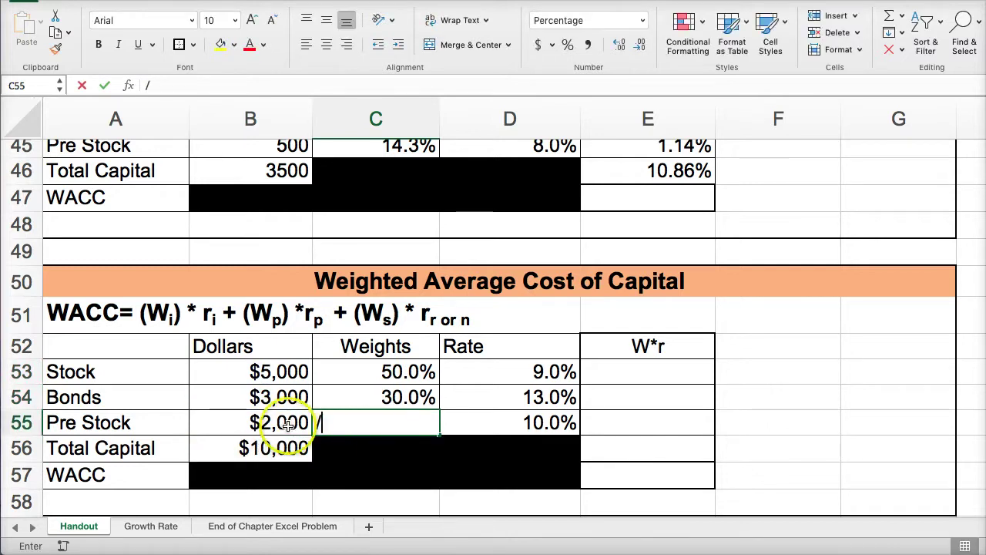
text(+)
click(285, 423)
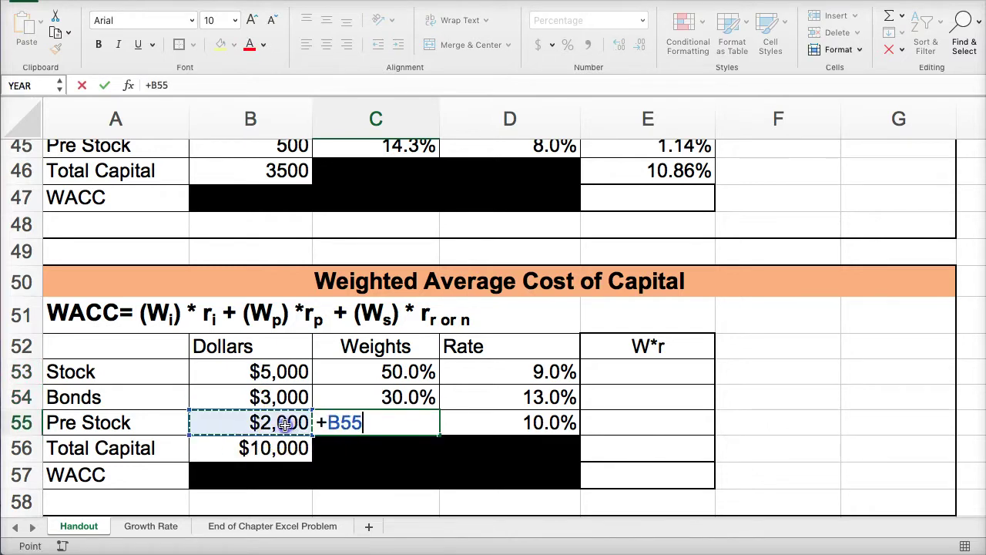
text(/)
click(281, 449)
key(Return)
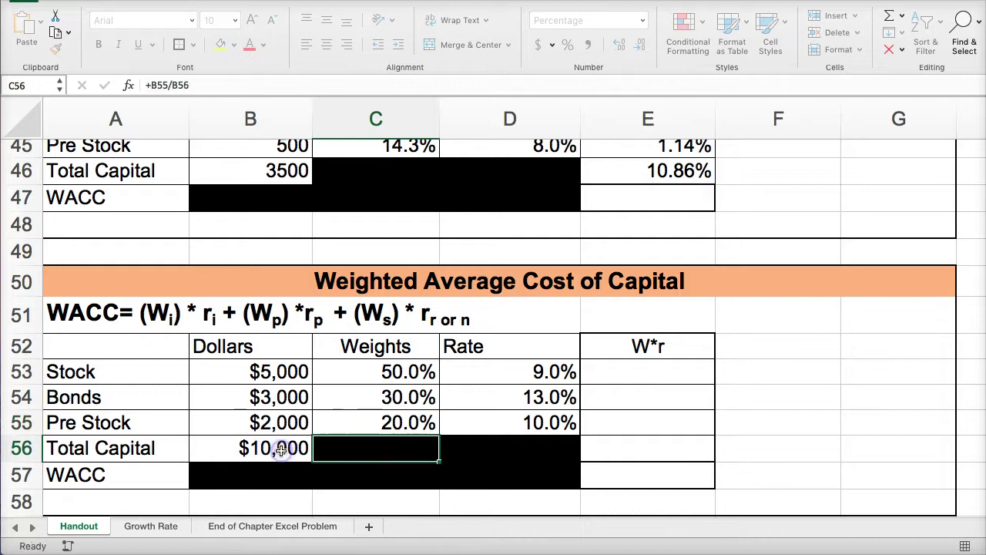
drag(362, 372, 359, 422)
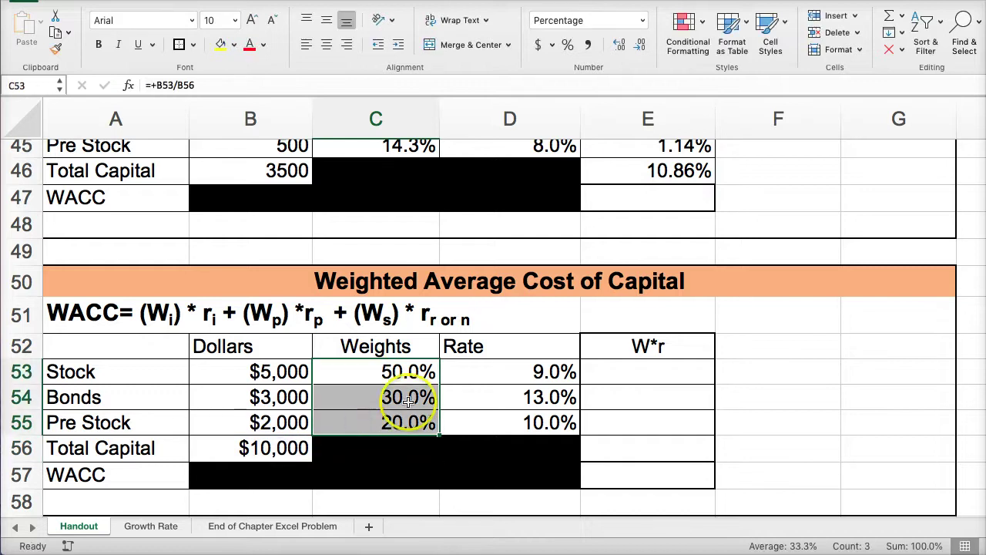
Calculate the Stock row's W*r in E53 with +D53*C53 and copy the formula down to E56
click(621, 373)
text(+)
click(539, 372)
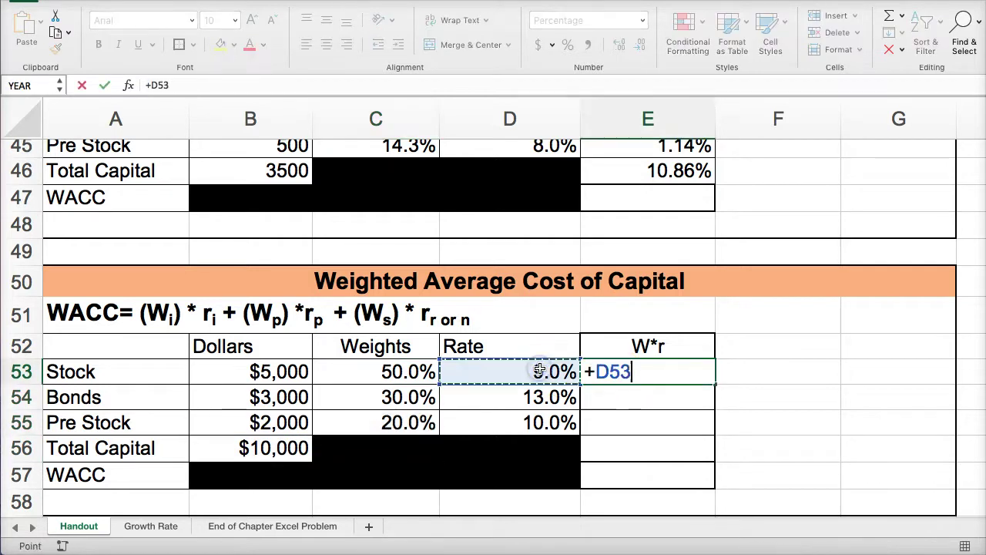
text(*)
click(431, 372)
key(Return)
click(587, 372)
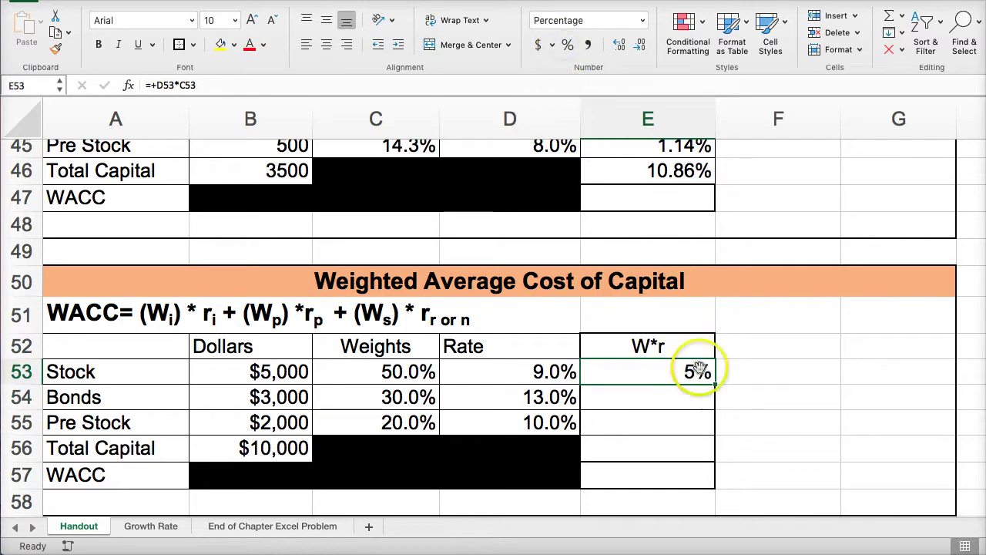
drag(715, 384, 695, 451)
Replace the formula in E56 with an AutoSum of the W*r values above and show E53:E56 with two decimal places
click(655, 448)
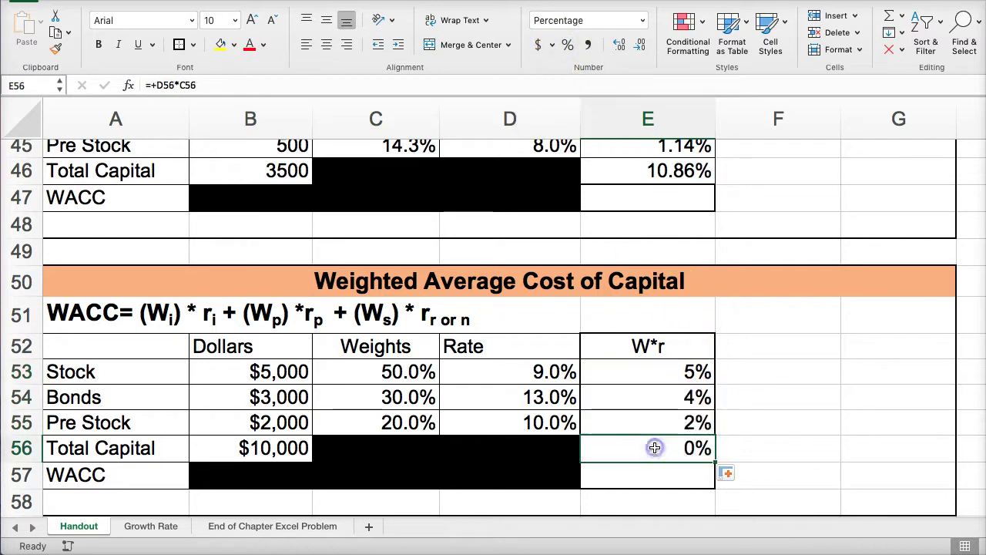
click(890, 17)
key(Return)
drag(647, 372, 622, 440)
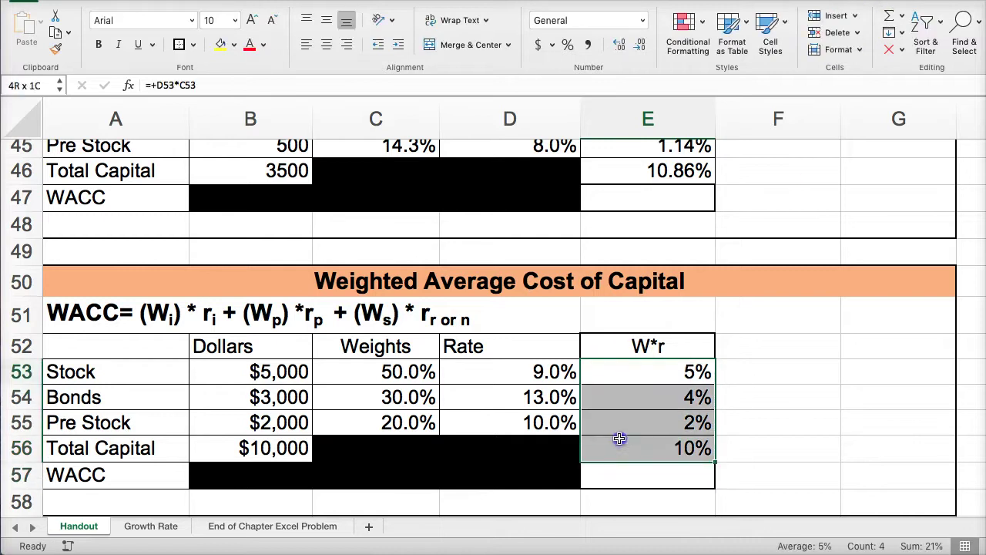
click(616, 45)
click(616, 45)
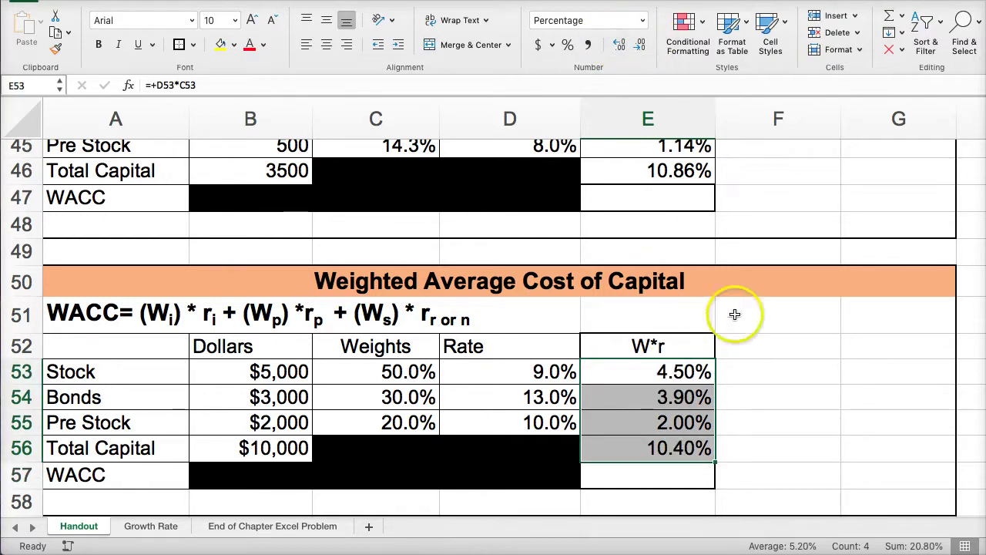
Examine the three Weighted Average Cost of Capital tables in rows 40 to 67, comparing the completed ones with the blank third one
scroll(545, 379, down, 5)
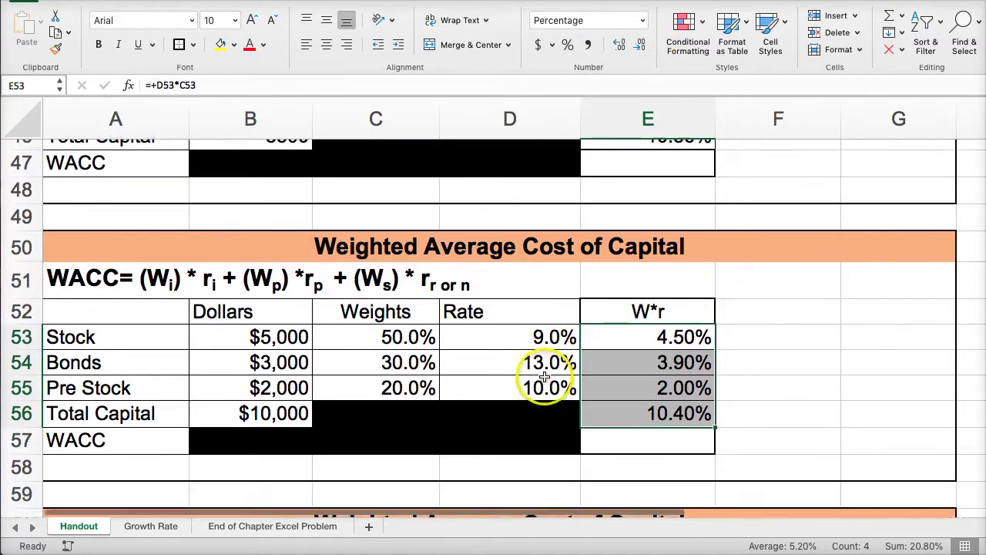
scroll(545, 379, down, 1)
scroll(545, 379, up, 10)
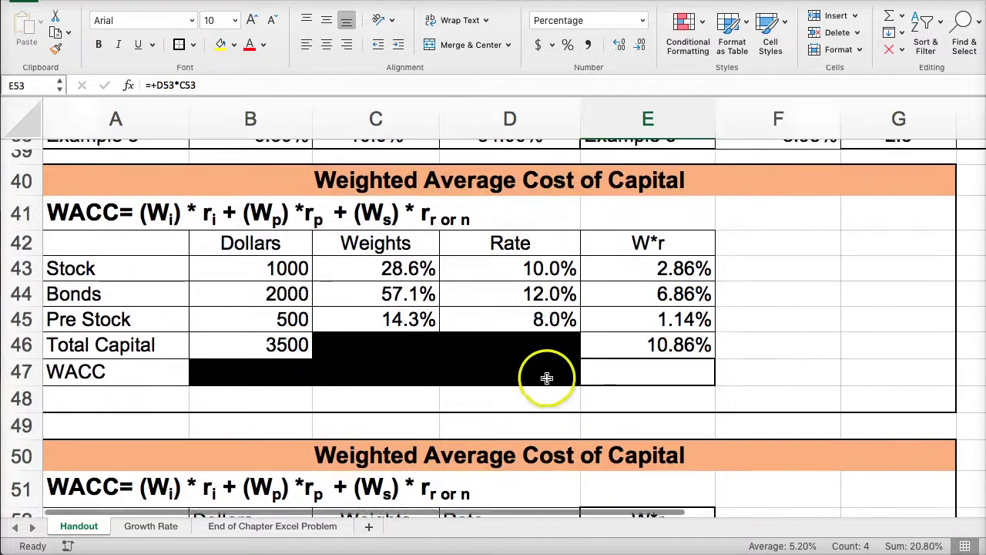
scroll(545, 379, down, 12)
scroll(434, 411, down, 5)
scroll(480, 398, up, 6)
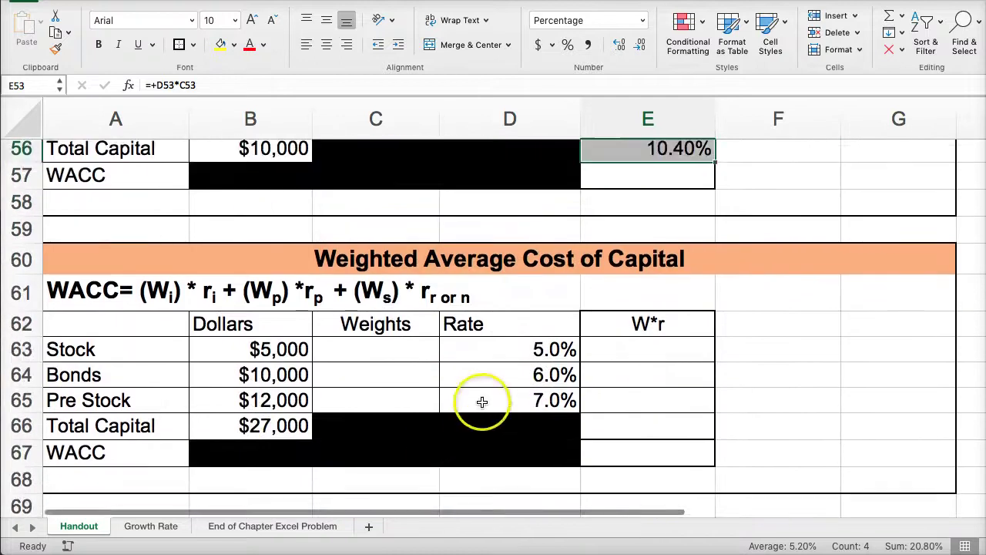
scroll(485, 400, up, 1)
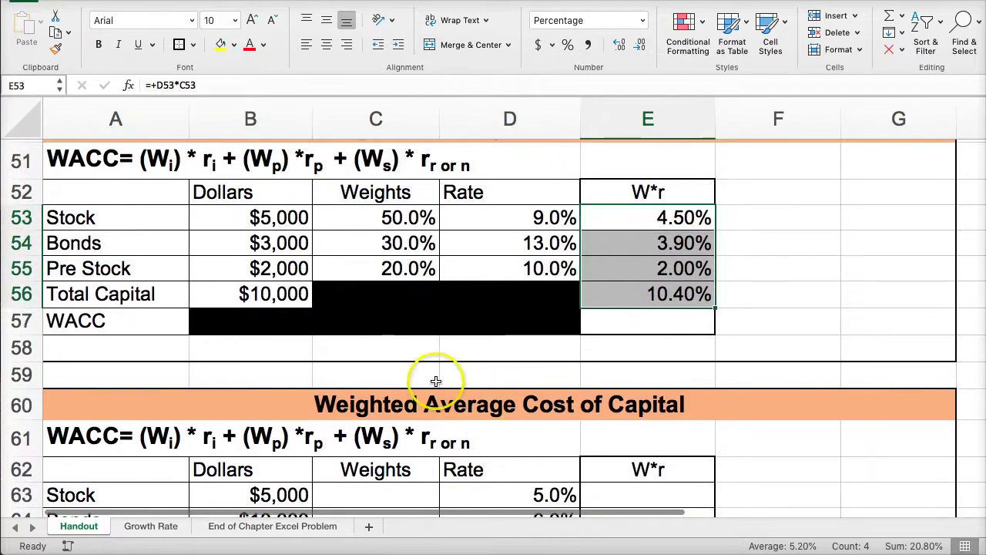
scroll(426, 364, up, 1)
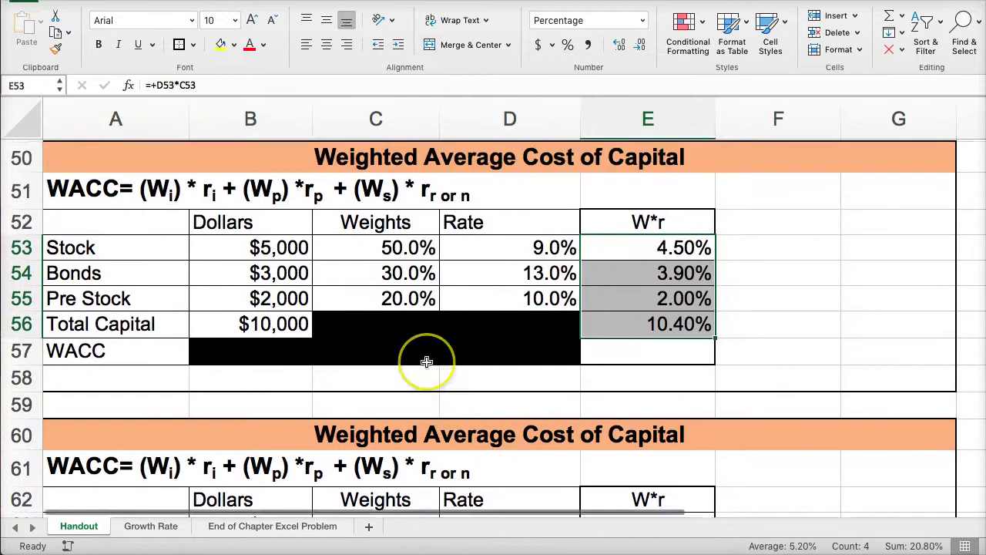
scroll(424, 363, down, 4)
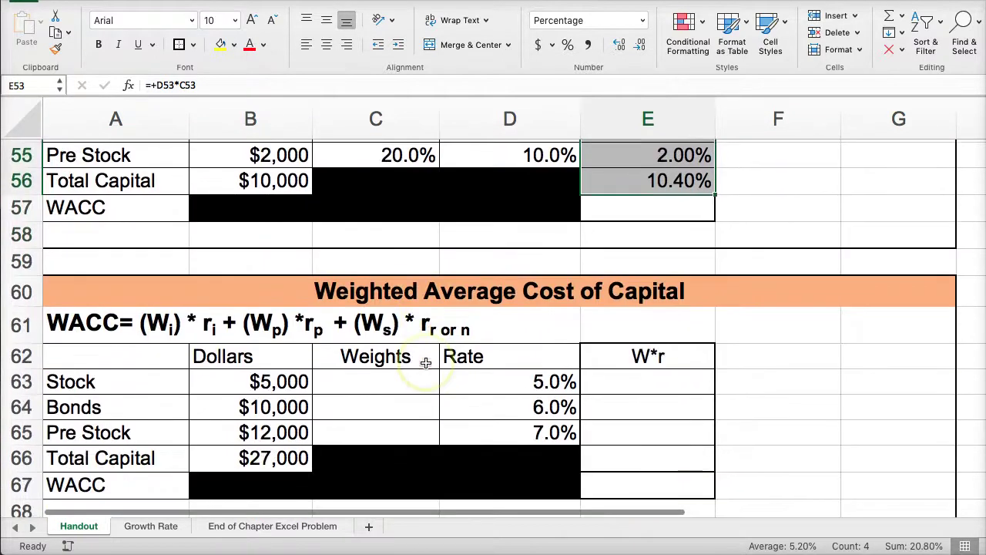
scroll(425, 363, down, 1)
scroll(215, 370, up, 10)
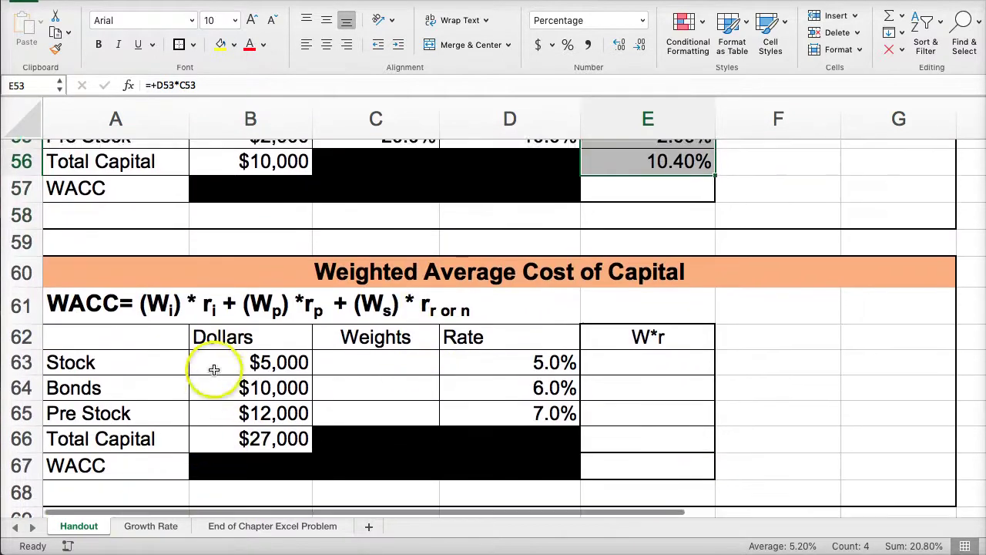
scroll(224, 385, down, 1)
scroll(225, 390, down, 6)
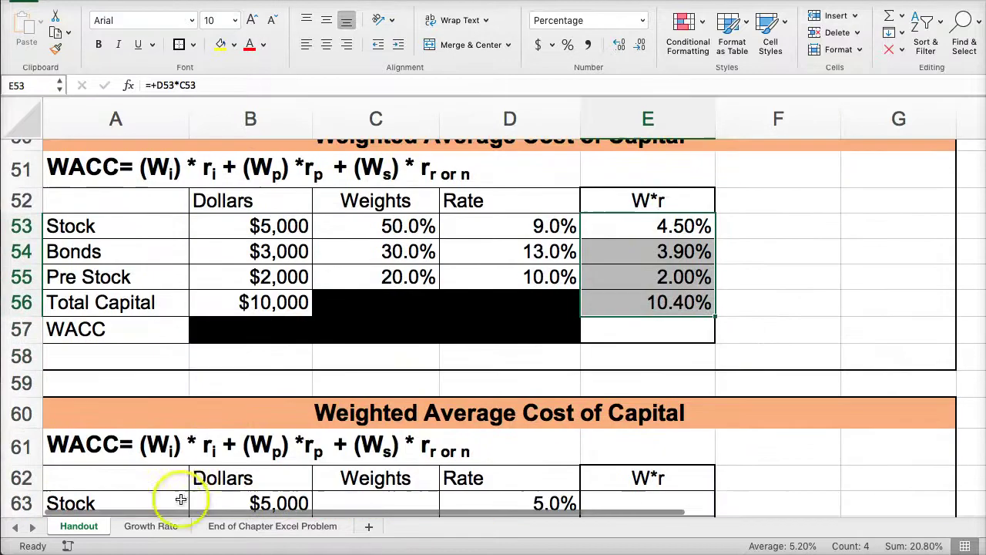
Open the Growth Rate sheet and examine the note on growth rate cell C8 and the formula in D8
click(139, 530)
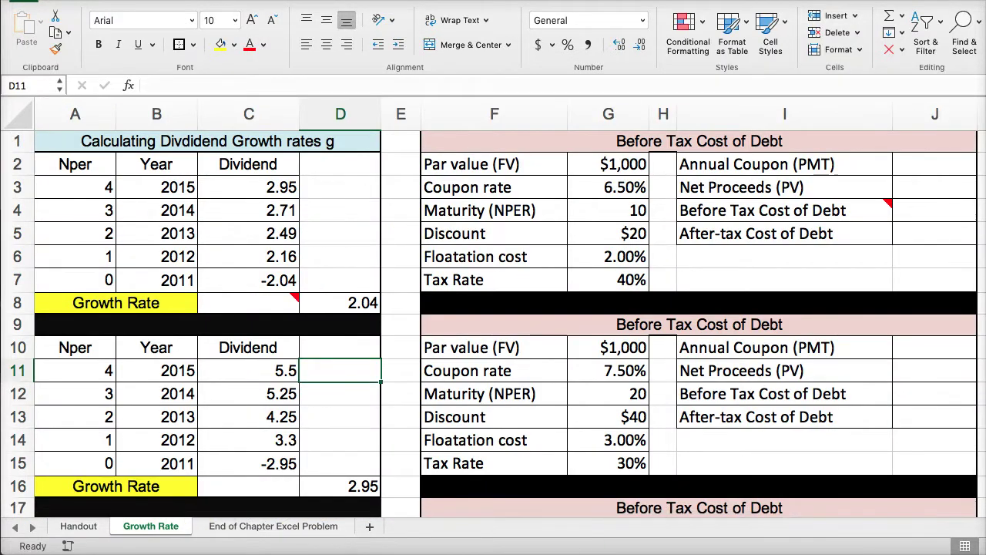
scroll(462, 369, up, 5)
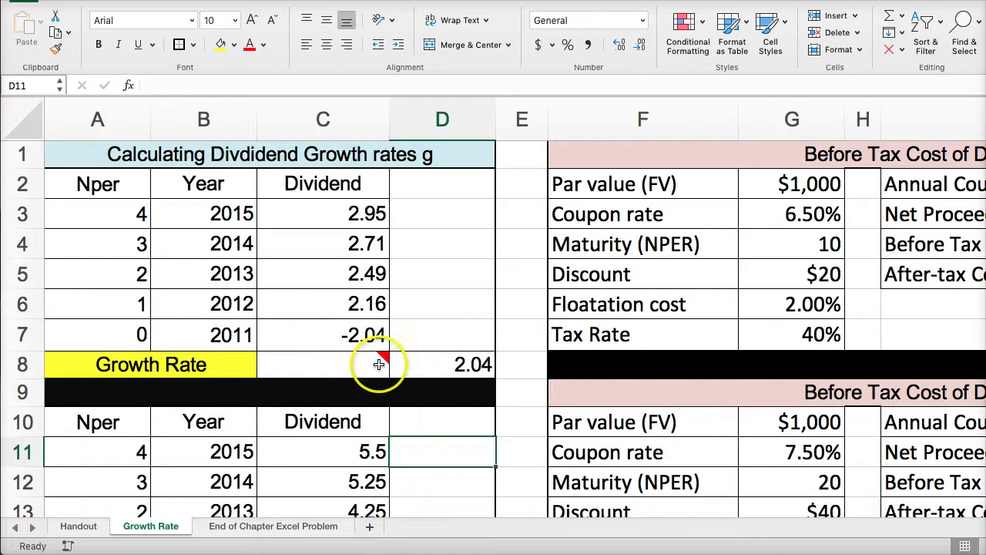
mouse_move(379, 364)
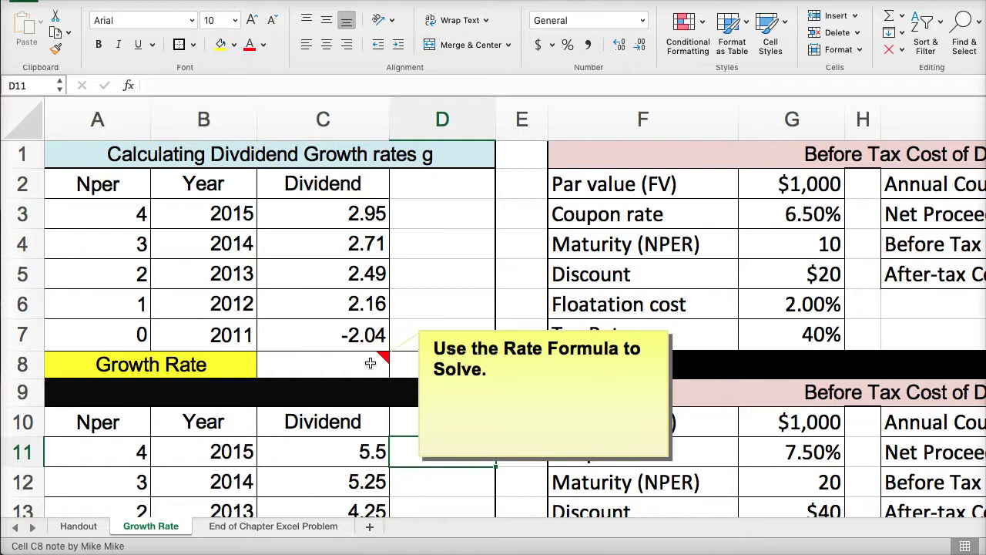
click(342, 364)
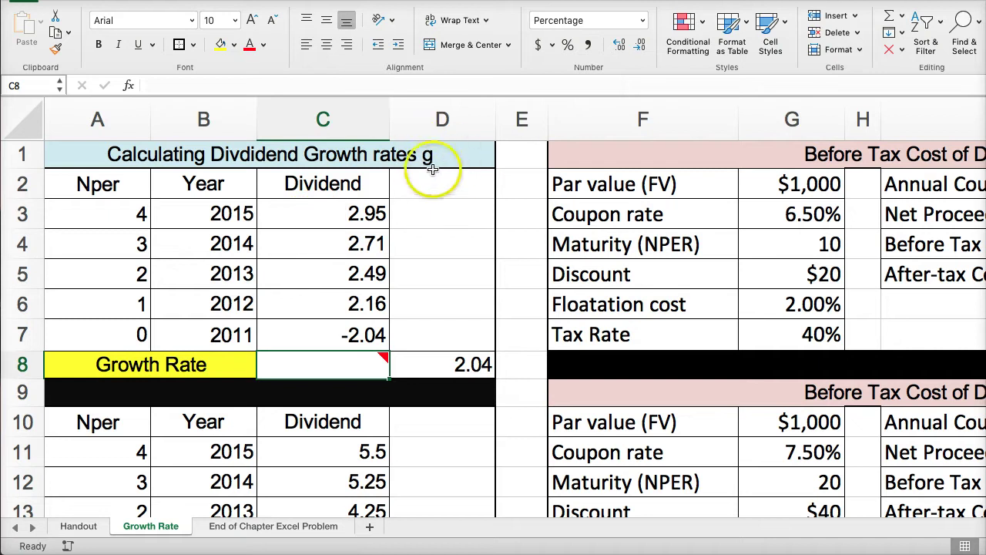
click(461, 368)
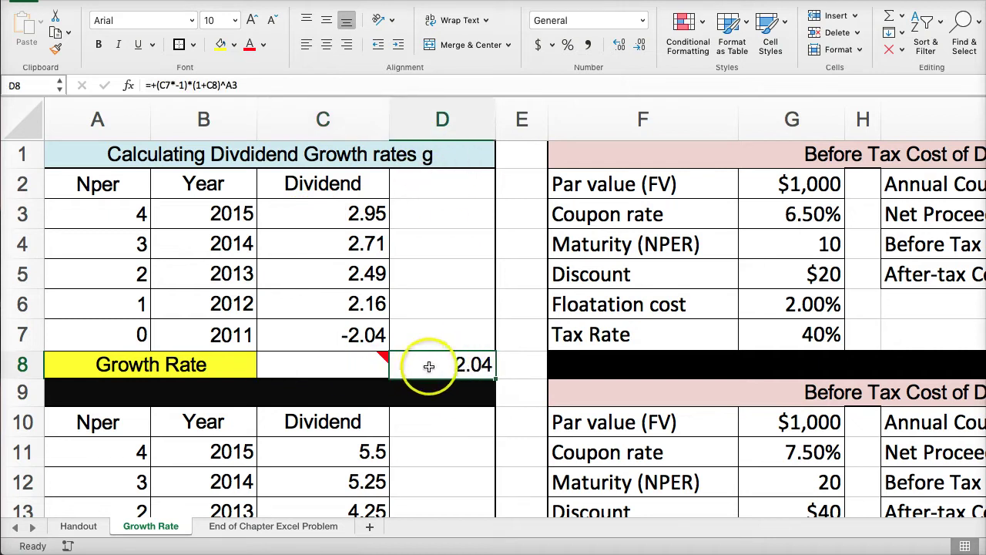
Calculate the first dividend growth rate in C8 with the RATE function, using A3 as Nper, C7 as Pv and C3 as Fv
click(329, 364)
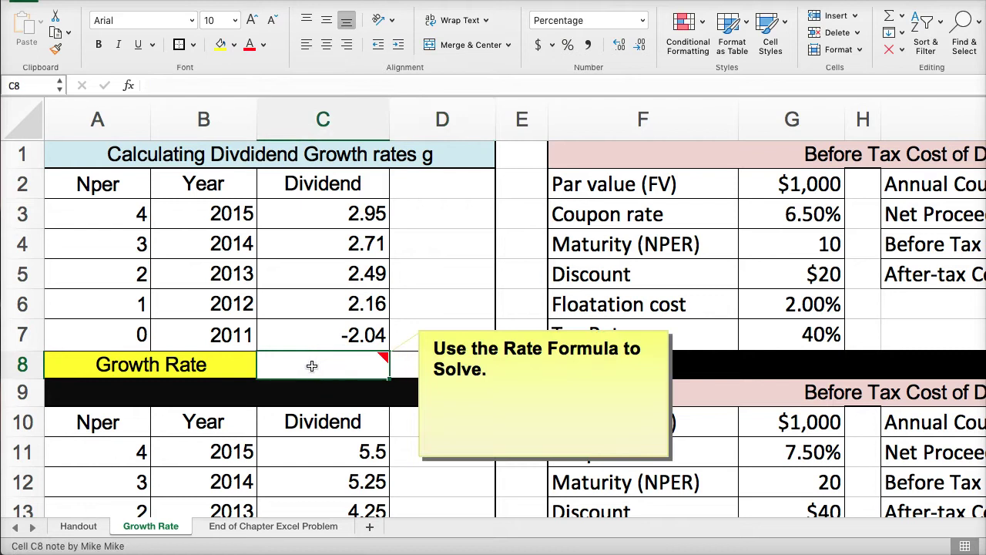
click(246, 87)
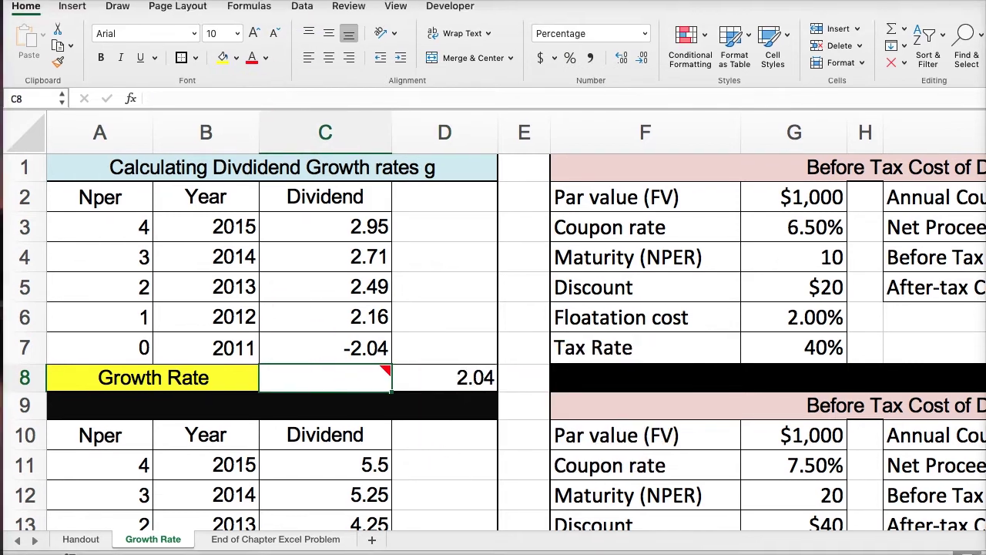
click(246, 8)
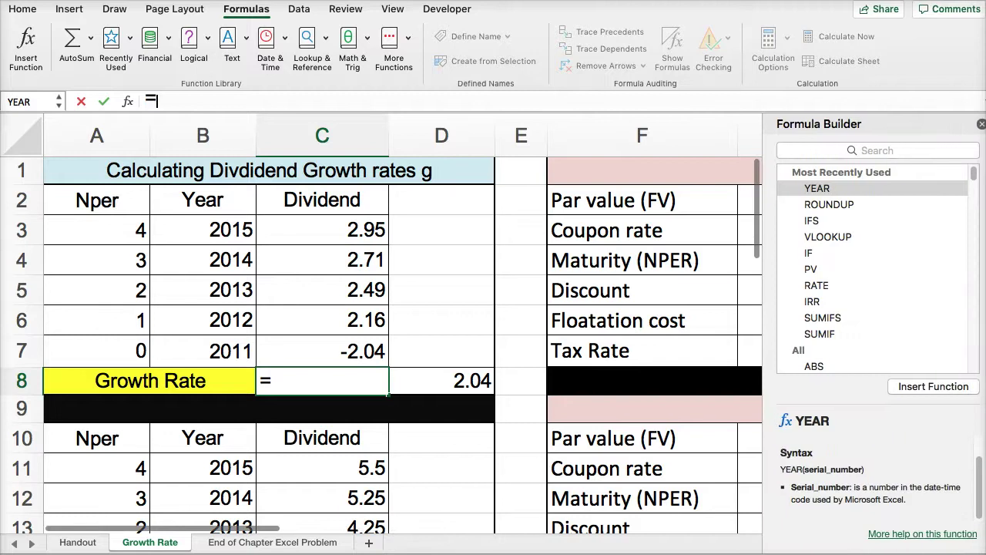
double_click(816, 285)
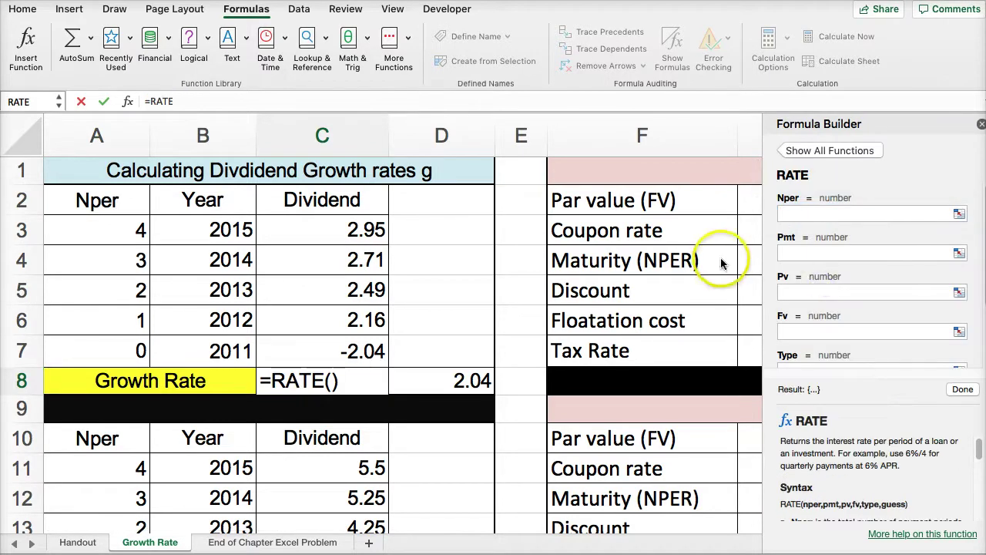
click(817, 213)
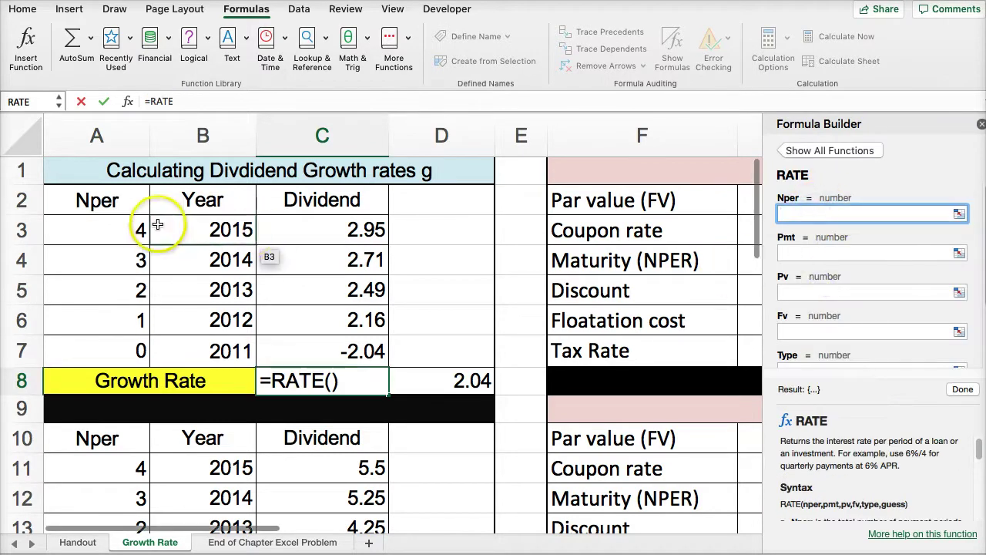
click(127, 229)
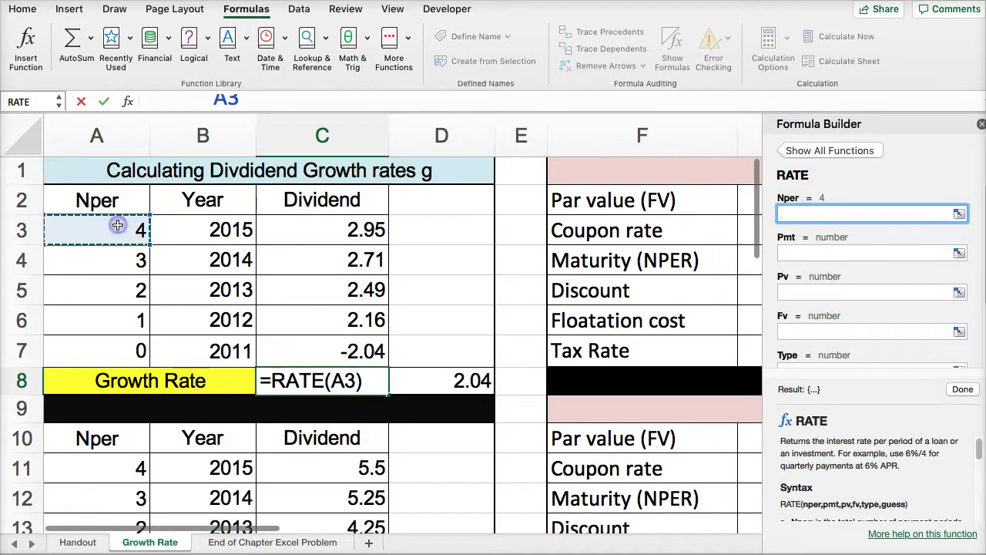
click(798, 286)
click(321, 355)
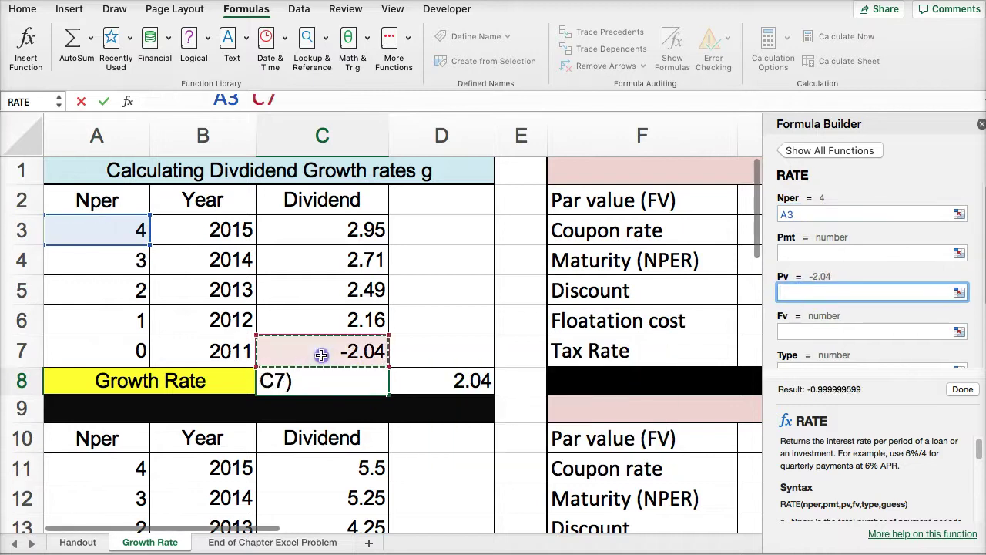
click(787, 330)
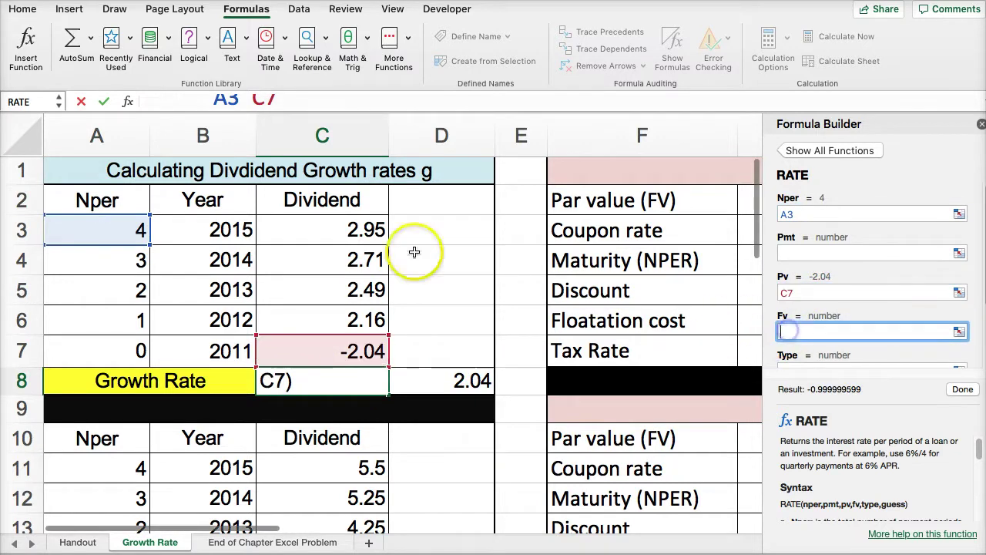
click(308, 232)
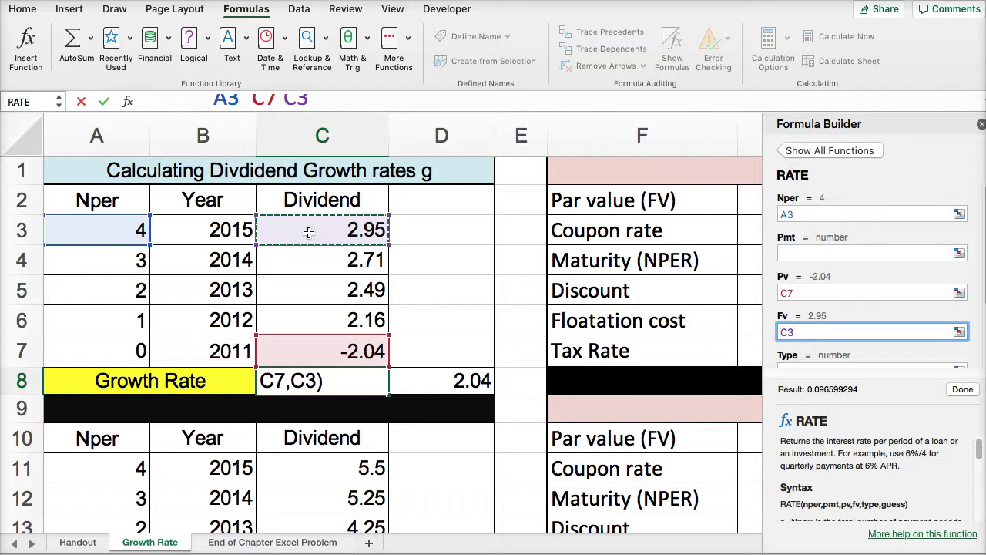
click(960, 390)
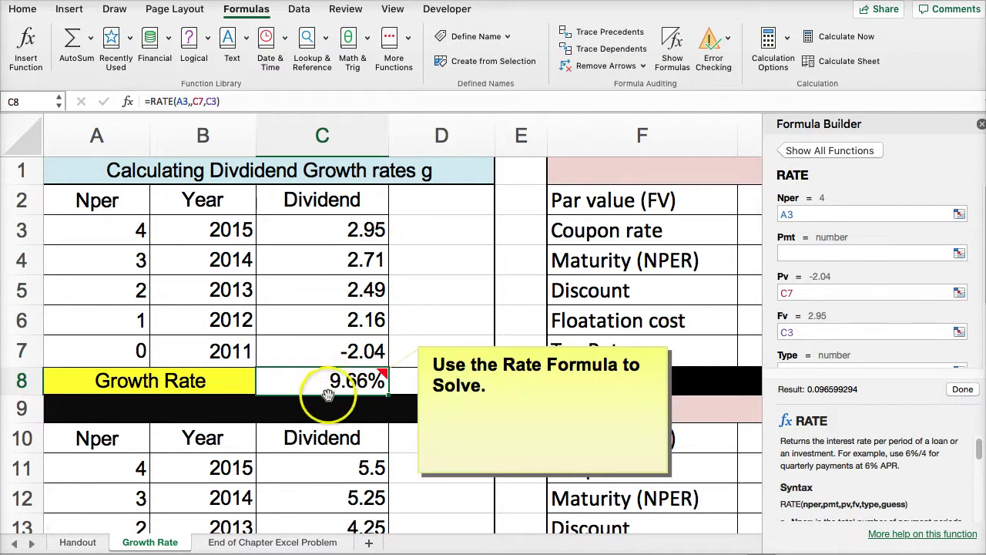
Calculate the second table's growth rate in C16 with the RATE function, using A11 as Nper, C15 as Pv and C11 as Fv
scroll(426, 331, down, 5)
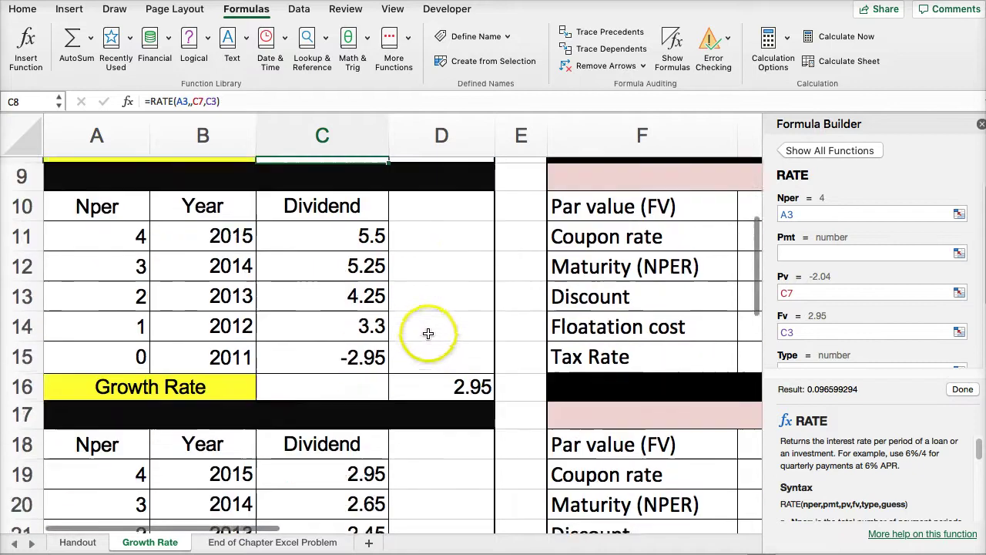
scroll(427, 333, down, 4)
scroll(426, 333, up, 8)
scroll(422, 333, down, 1)
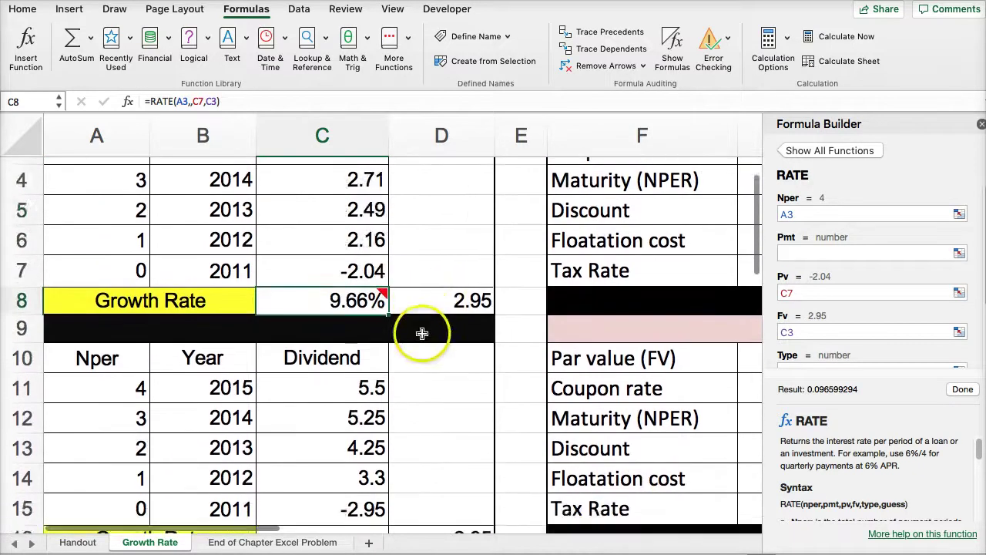
scroll(422, 332, down, 4)
click(324, 409)
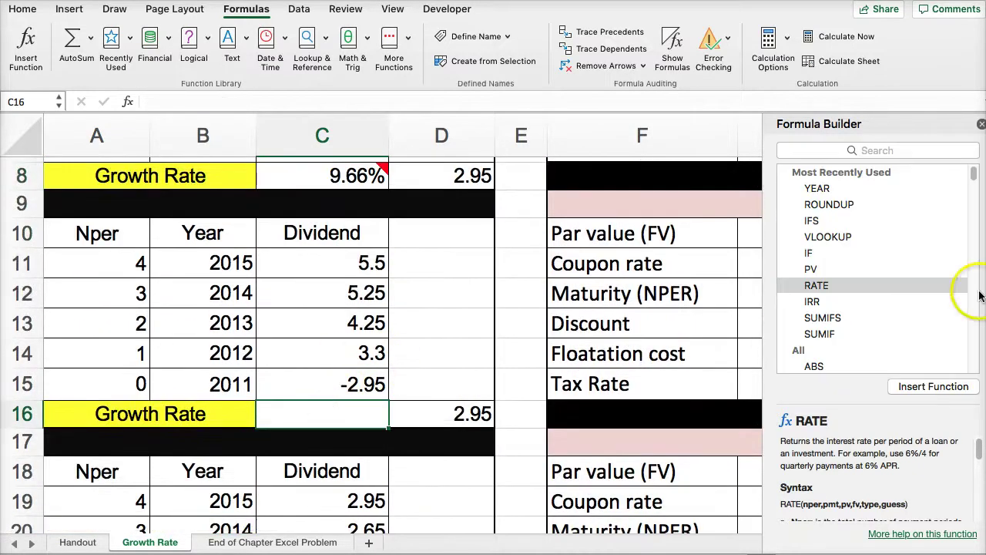
double_click(838, 293)
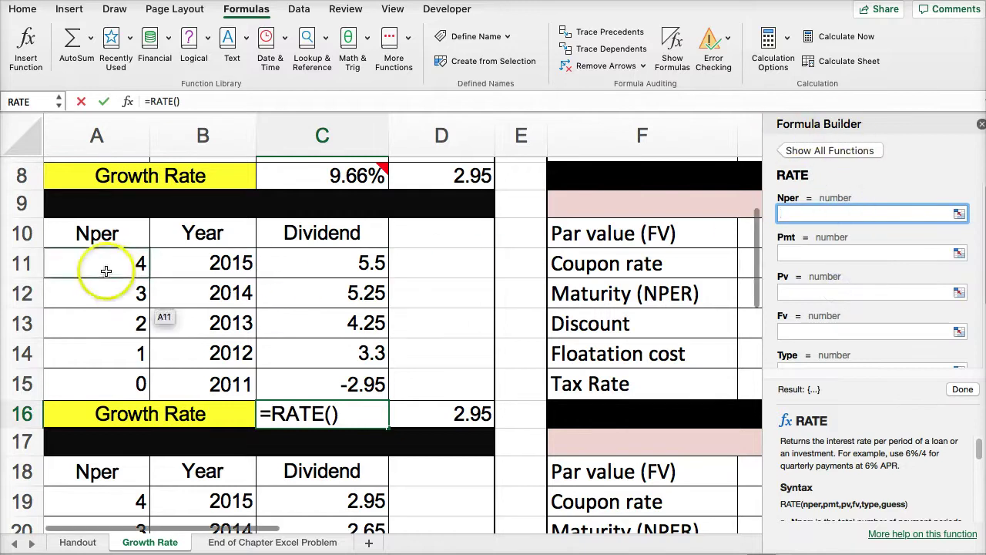
click(106, 268)
click(807, 290)
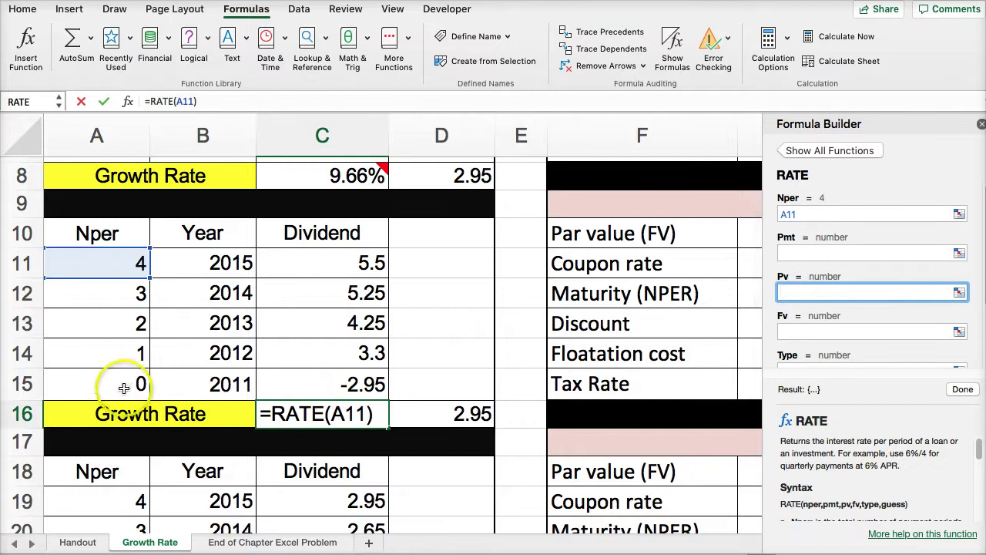
click(316, 380)
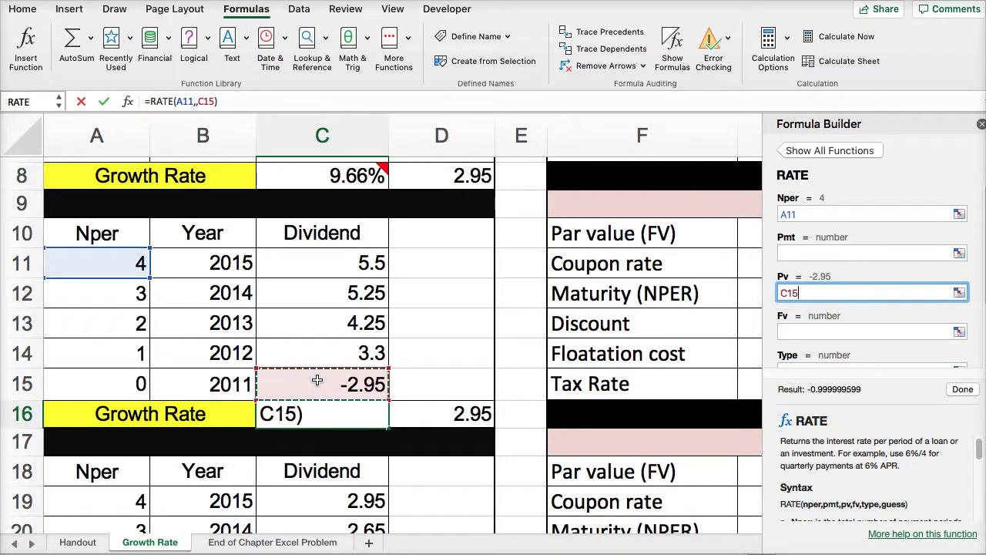
click(793, 332)
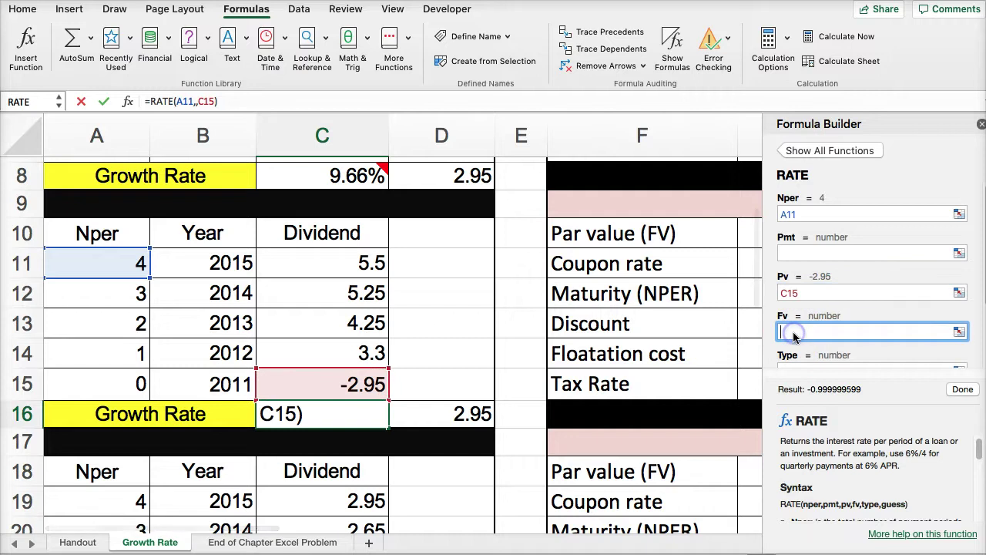
click(331, 264)
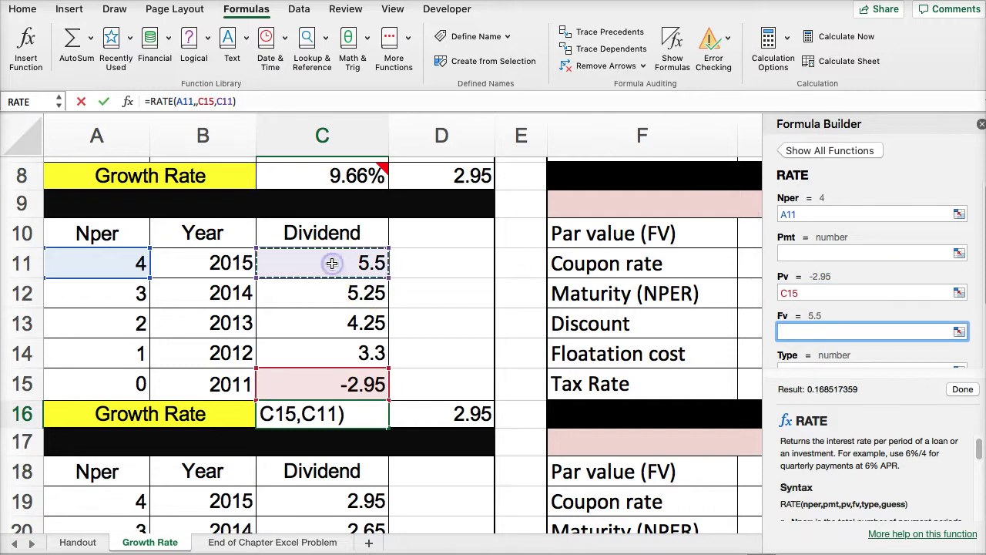
click(963, 390)
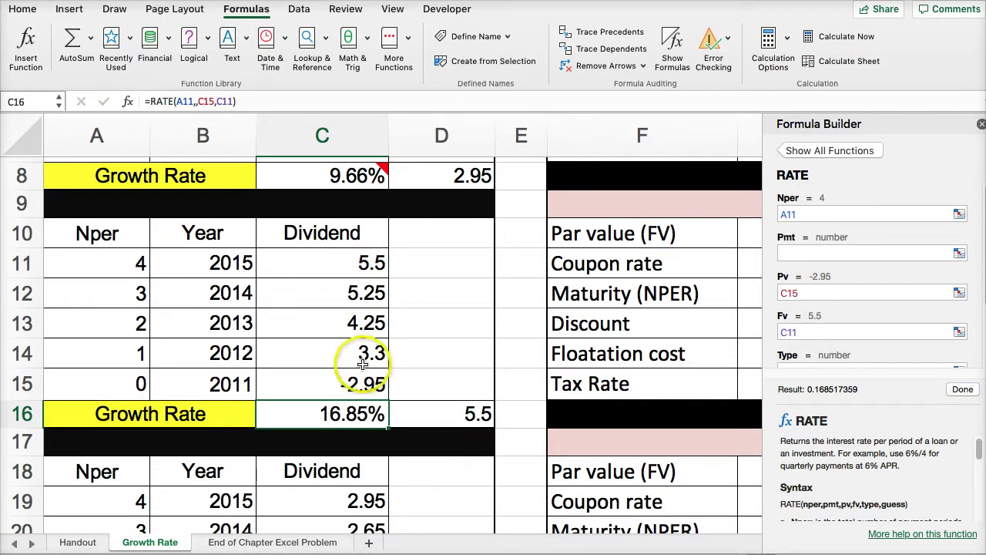
Examine the check formulas in D8 and D16 against the growth rates and the 2015 dividends of the first two tables
scroll(359, 357, up, 5)
scroll(357, 405, down, 2)
scroll(351, 373, down, 8)
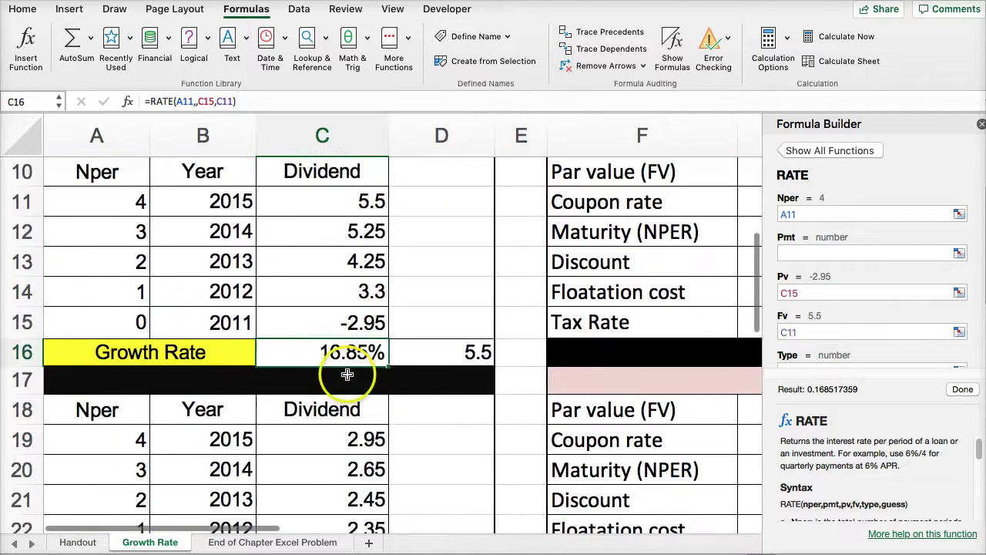
click(319, 436)
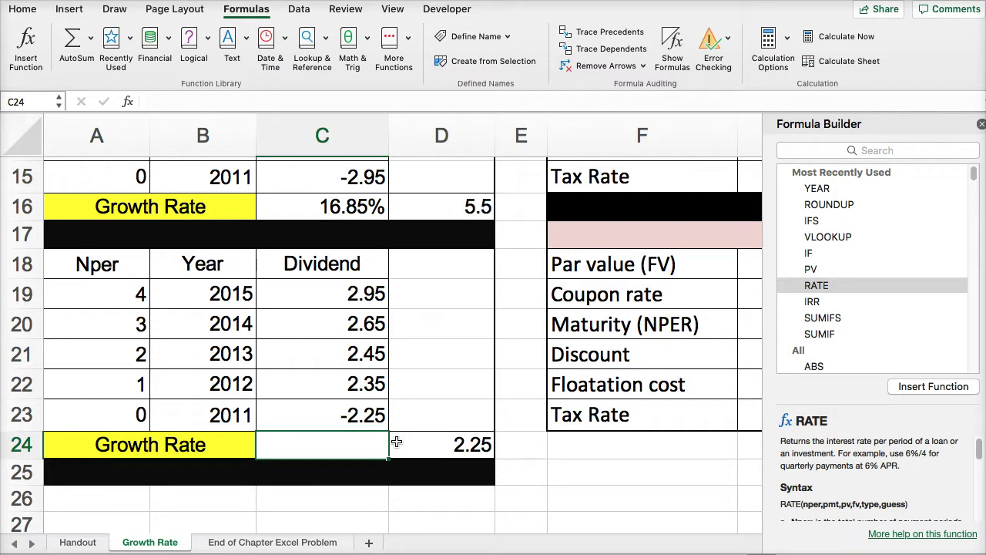
scroll(399, 432, up, 7)
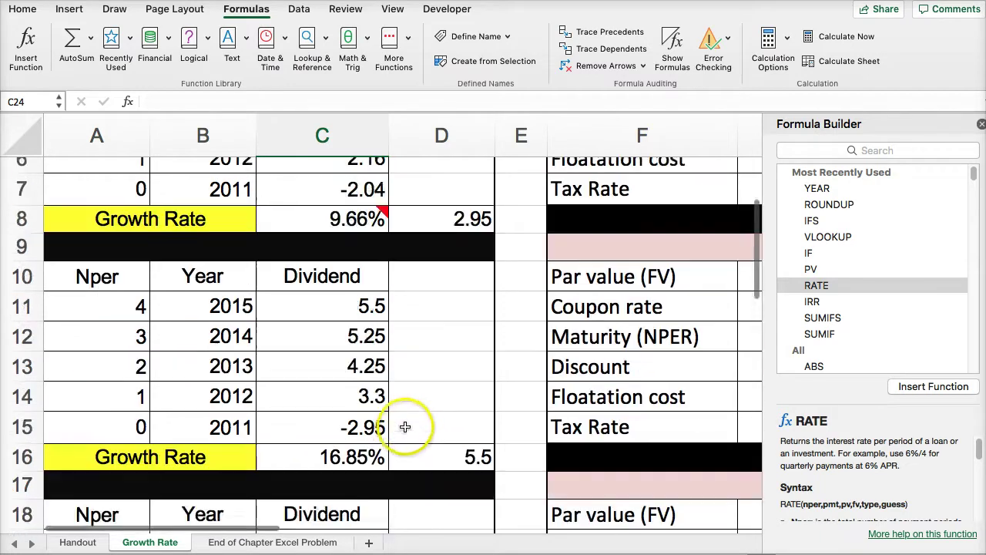
scroll(407, 426, down, 5)
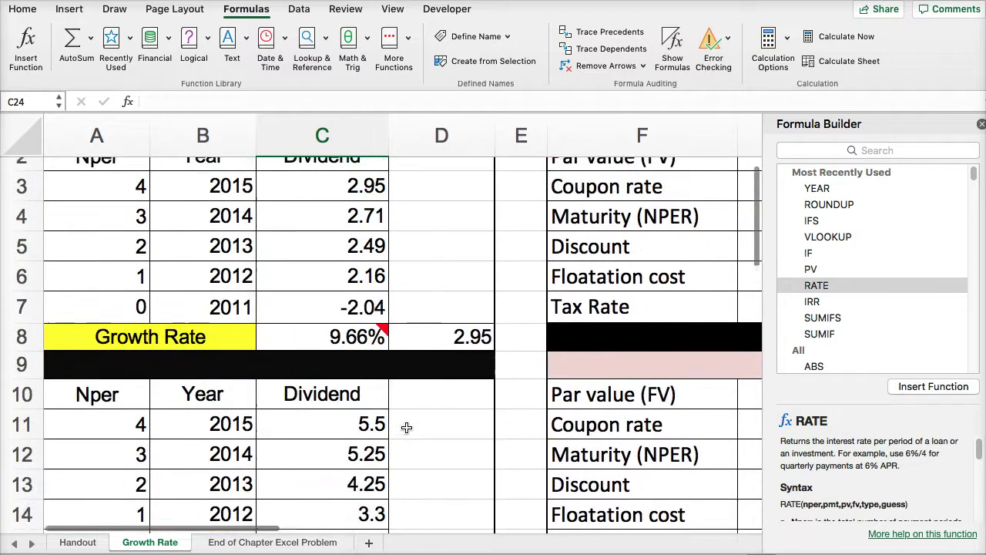
scroll(440, 427, up, 5)
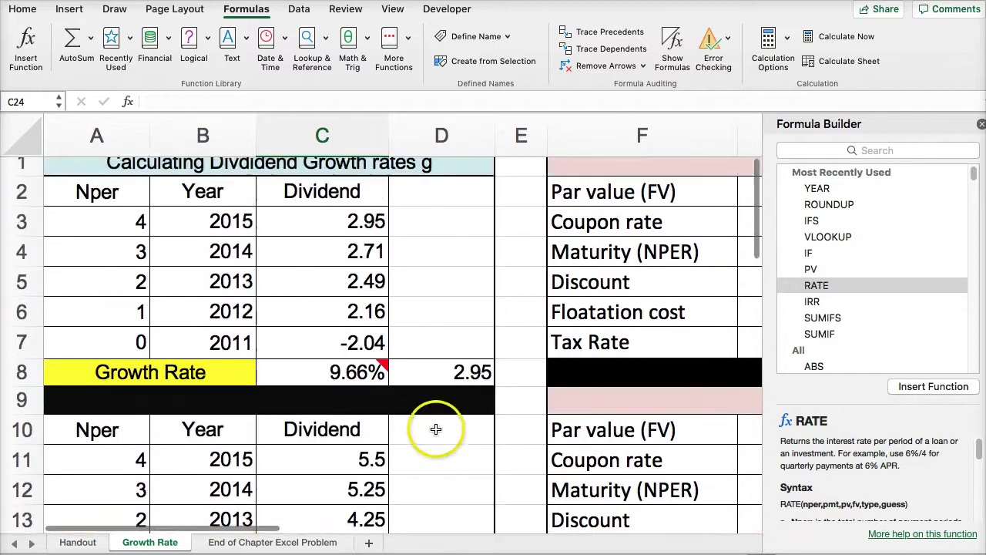
click(447, 385)
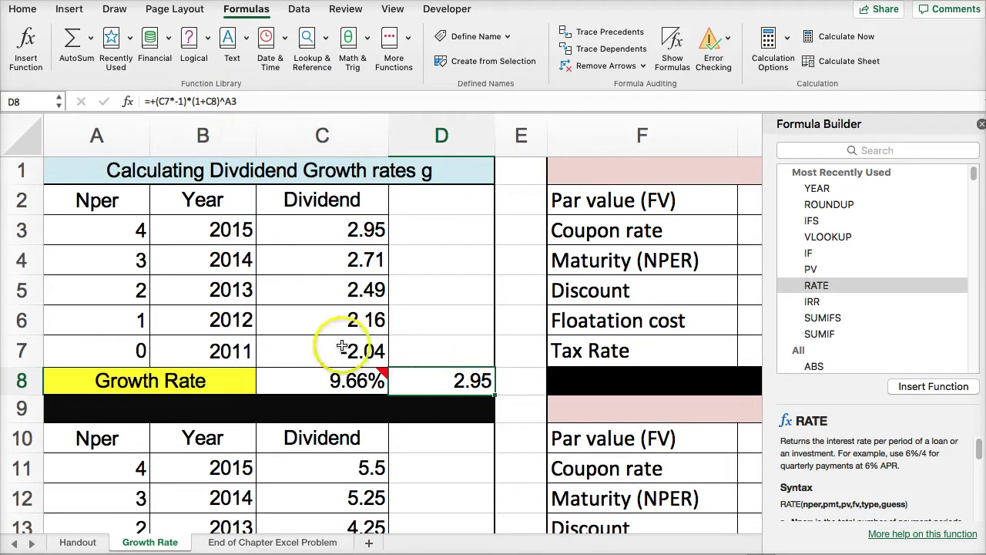
mouse_move(330, 387)
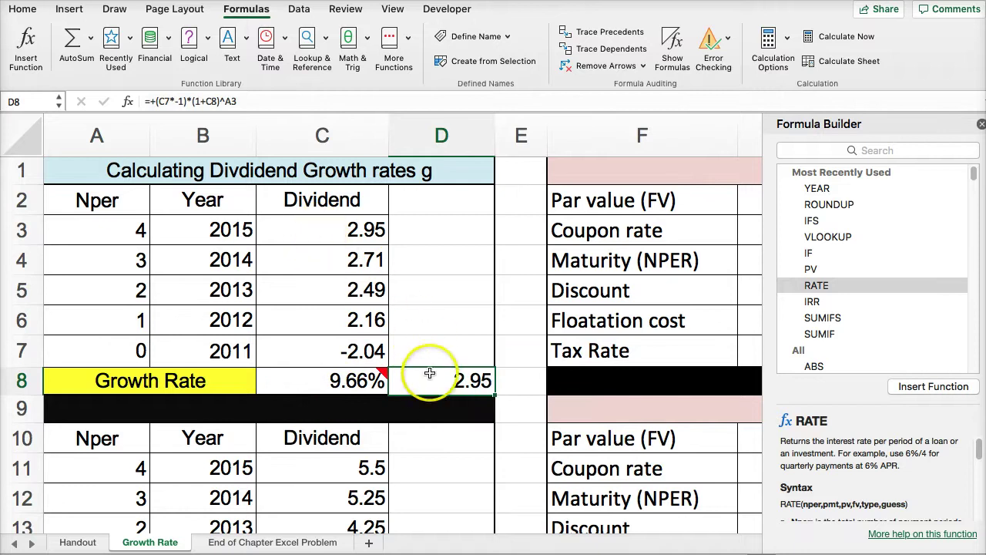
click(315, 371)
scroll(432, 385, down, 8)
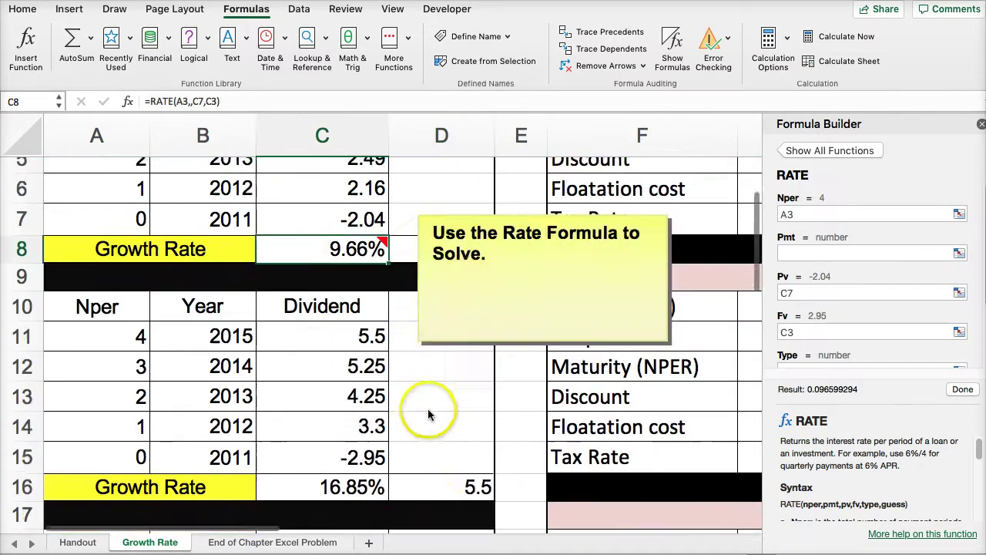
click(442, 340)
scroll(429, 398, down, 4)
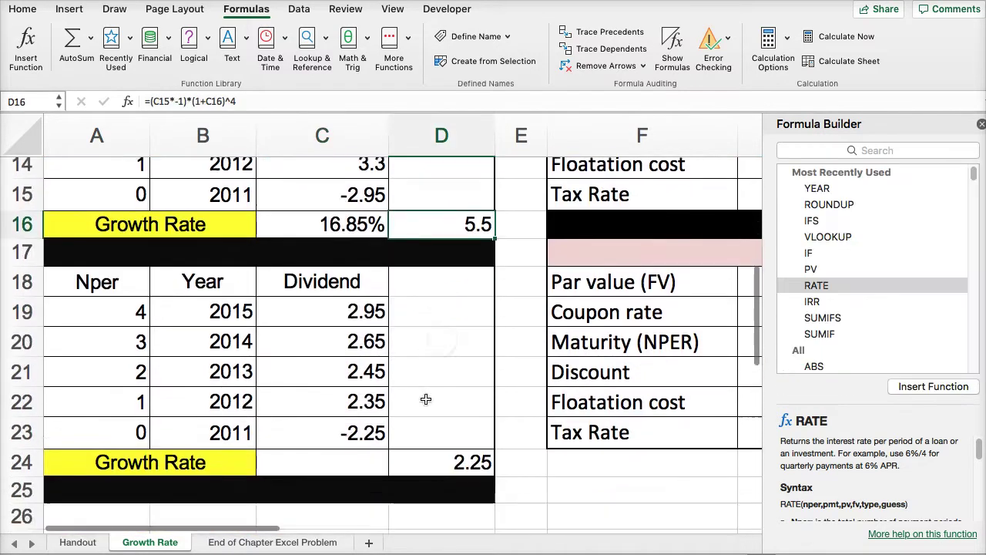
Calculate the growth rate in C24 with RATE, using A19 as Nper, C23 as Pv and C19 as Fv, and check D24 against C19
click(310, 461)
double_click(772, 285)
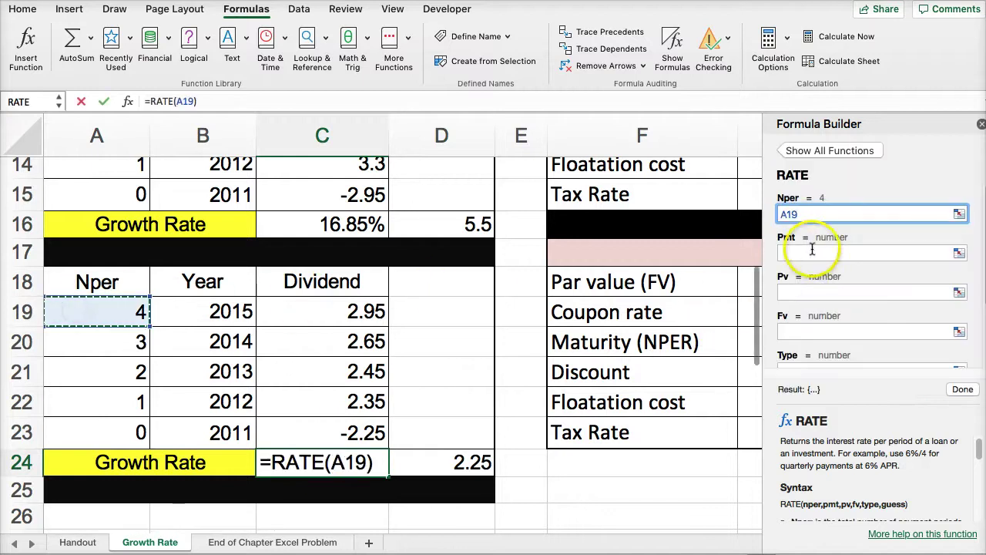
click(807, 251)
click(805, 291)
click(362, 432)
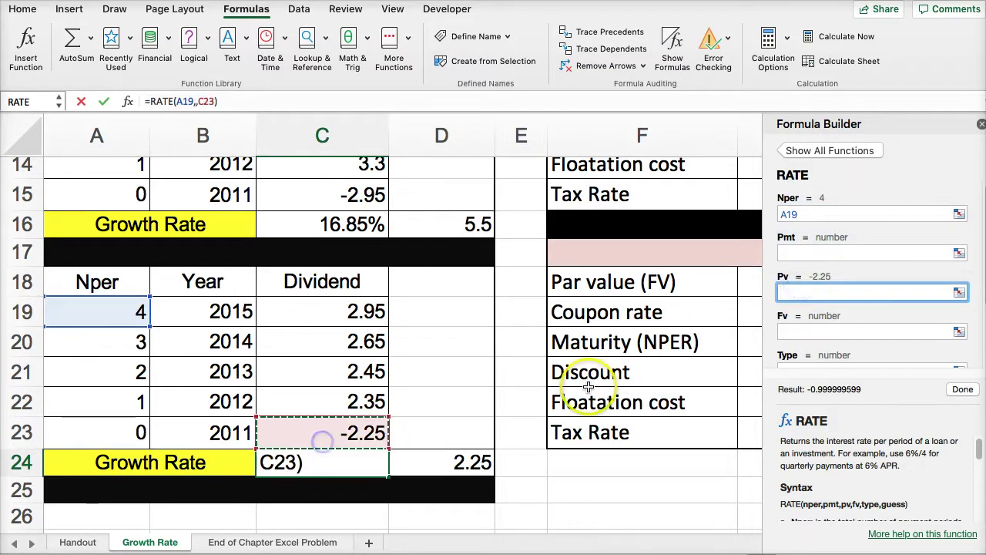
click(801, 330)
click(316, 311)
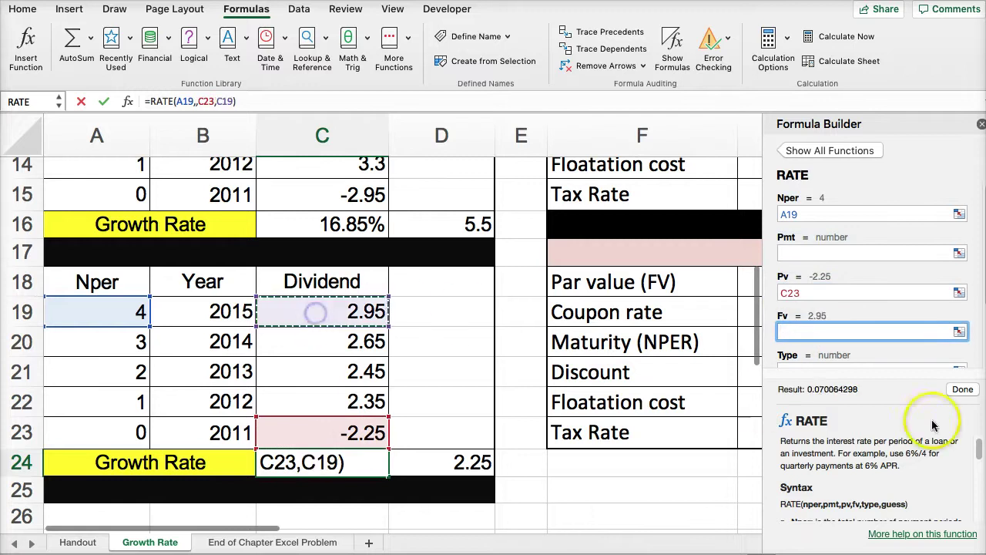
click(962, 388)
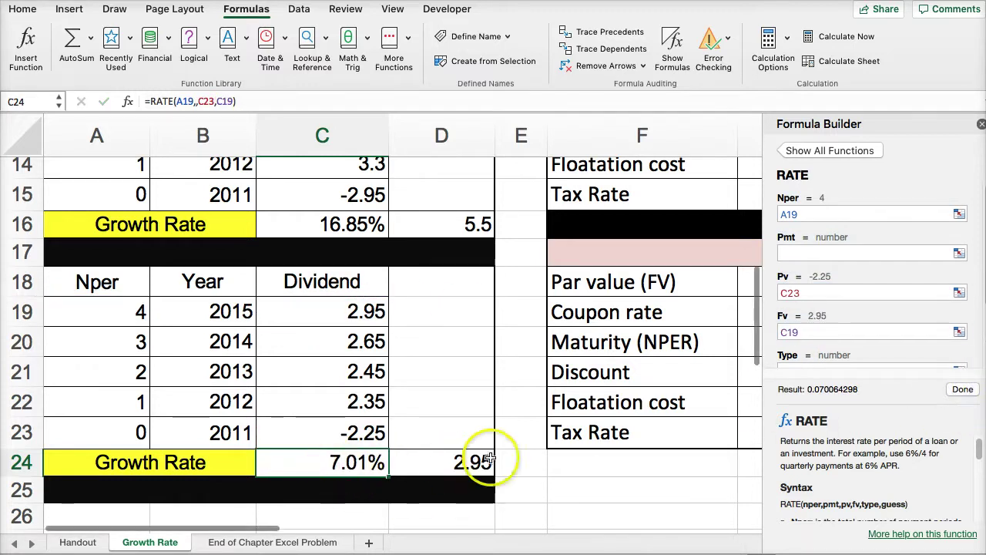
click(466, 461)
click(334, 309)
Show the first Before Tax Cost of Debt table in columns F to J and close the Formula Builder
scroll(428, 455, up, 10)
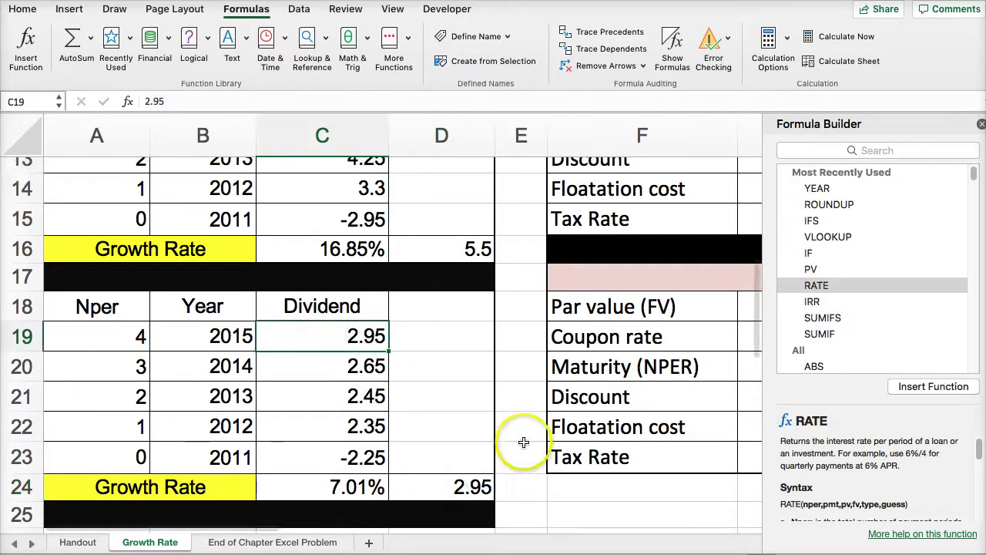
drag(245, 531, 440, 522)
scroll(401, 460, up, 1)
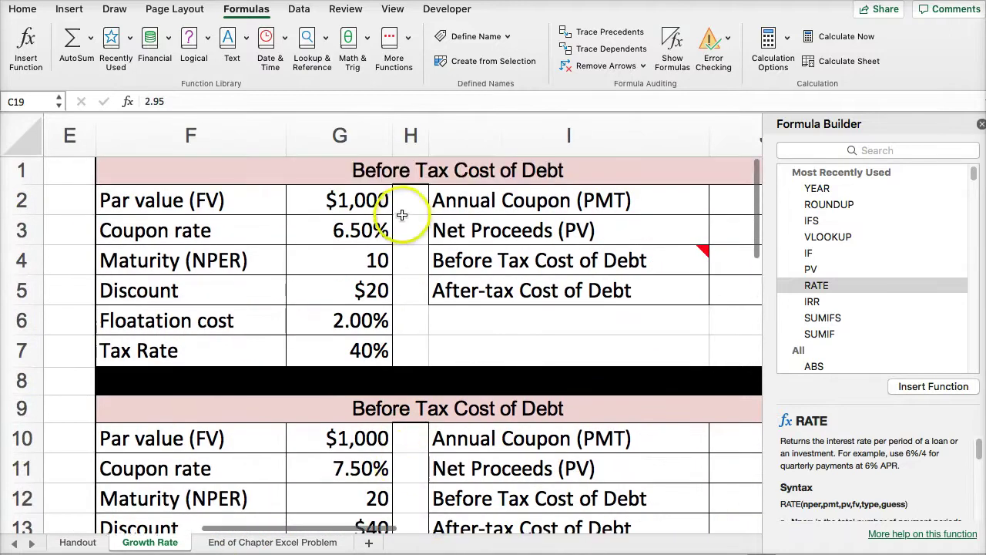
click(980, 124)
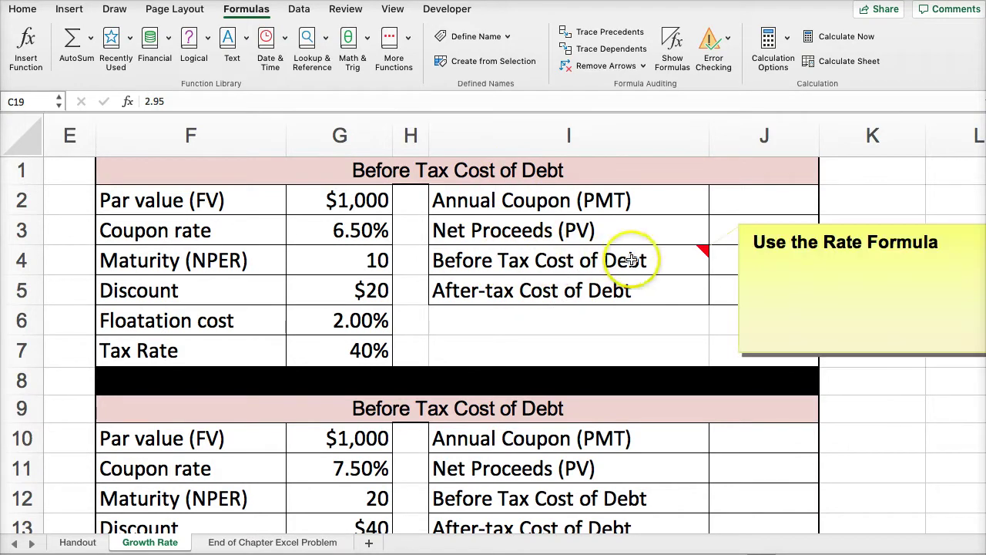
Calculate the first table's annual coupon in J2 as the par value G2 times the coupon rate G3
mouse_move(630, 258)
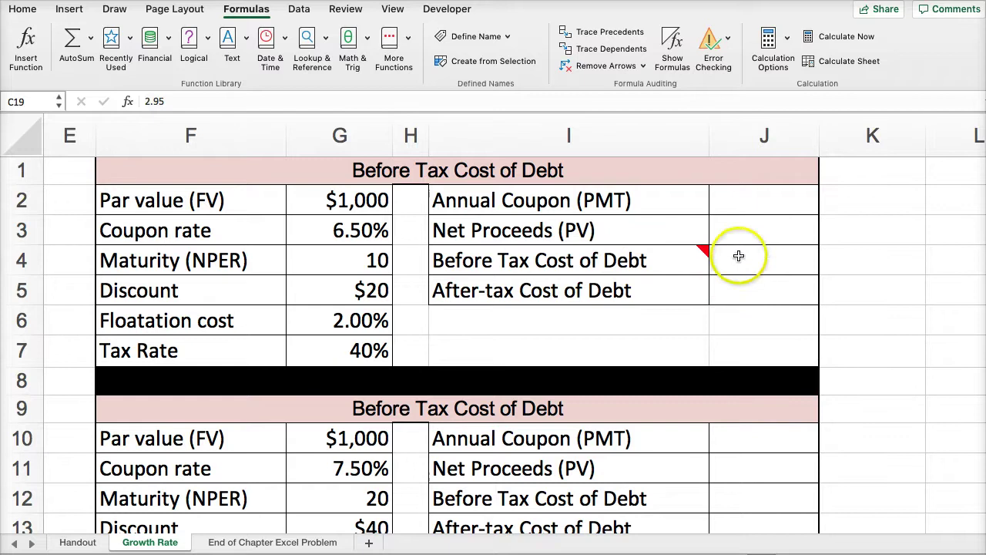
click(741, 253)
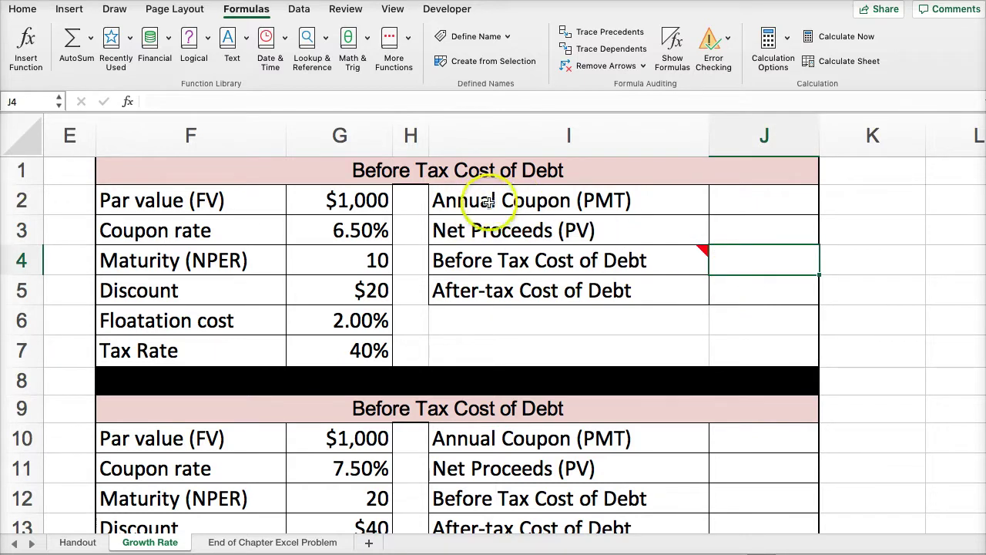
click(743, 202)
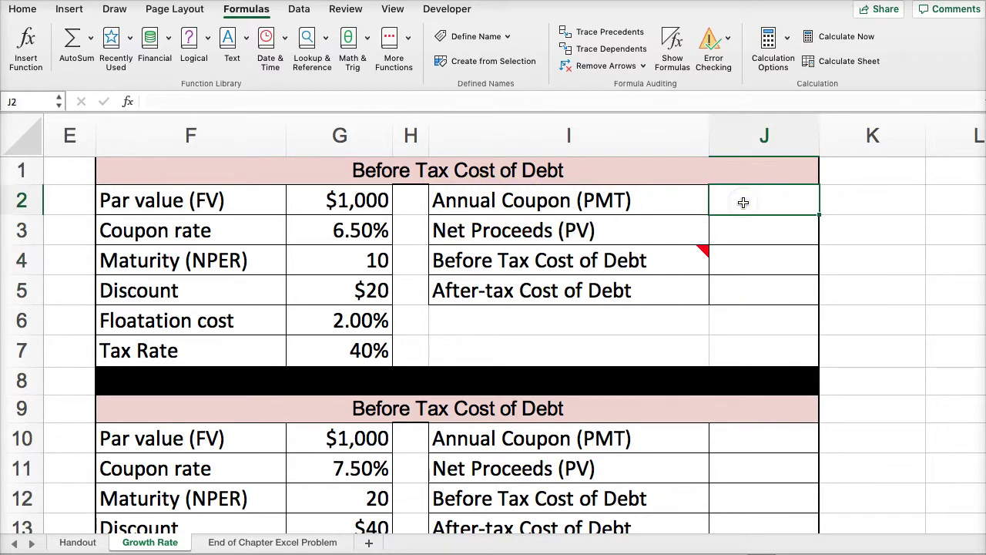
text(+)
click(337, 200)
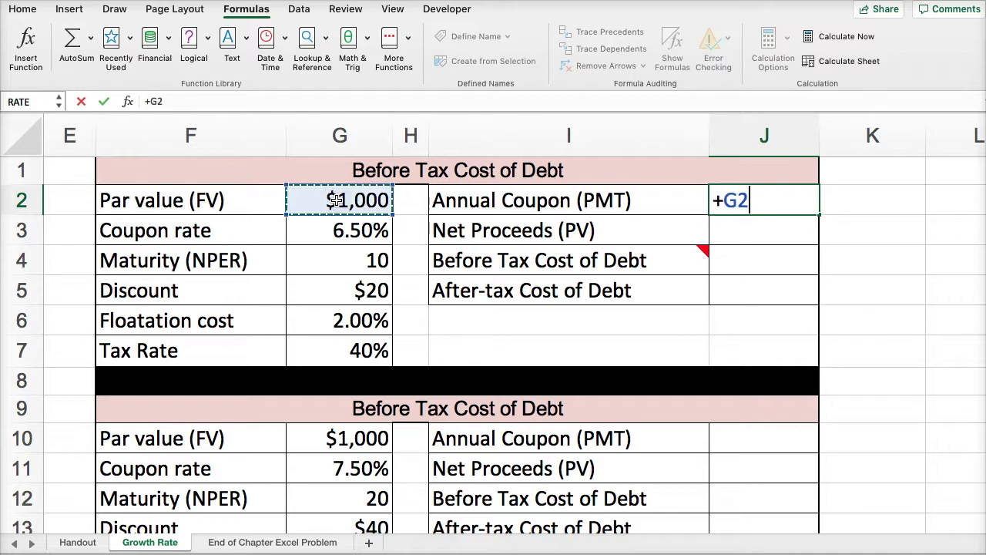
text(*)
click(316, 229)
key(Return)
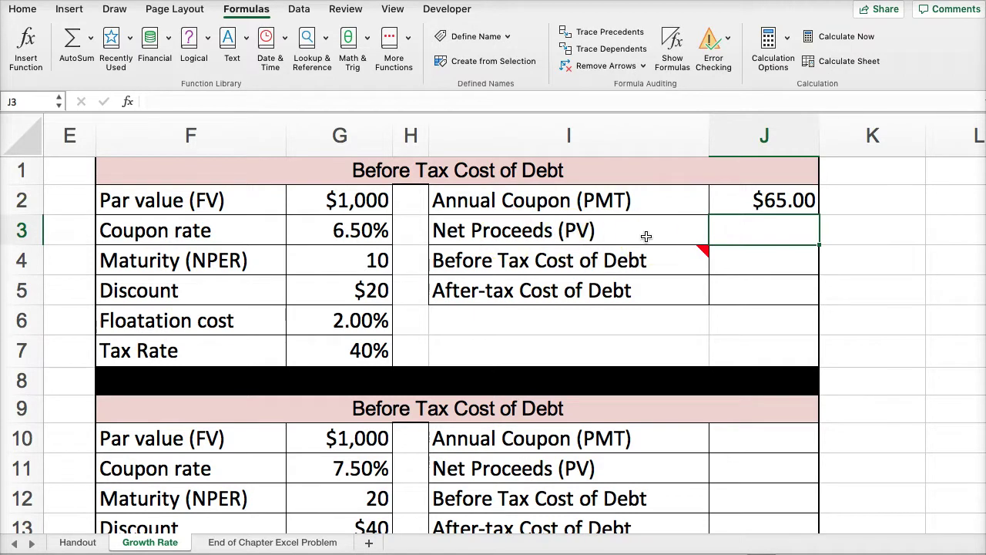
Calculate the net proceeds in J3 with the formula +G2-G5-(G2*G6), subtracting the discount and floatation cost from par value
text(+)
click(319, 198)
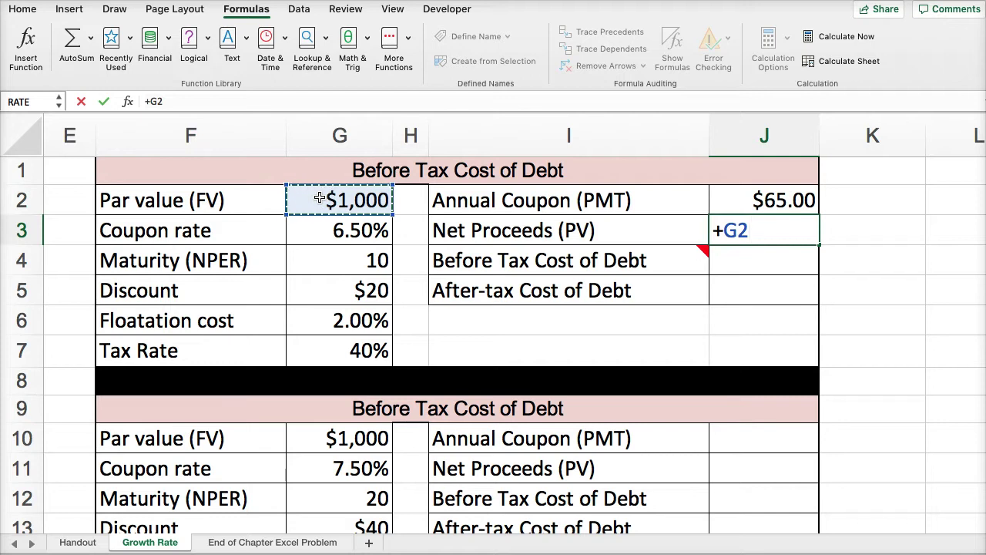
click(315, 284)
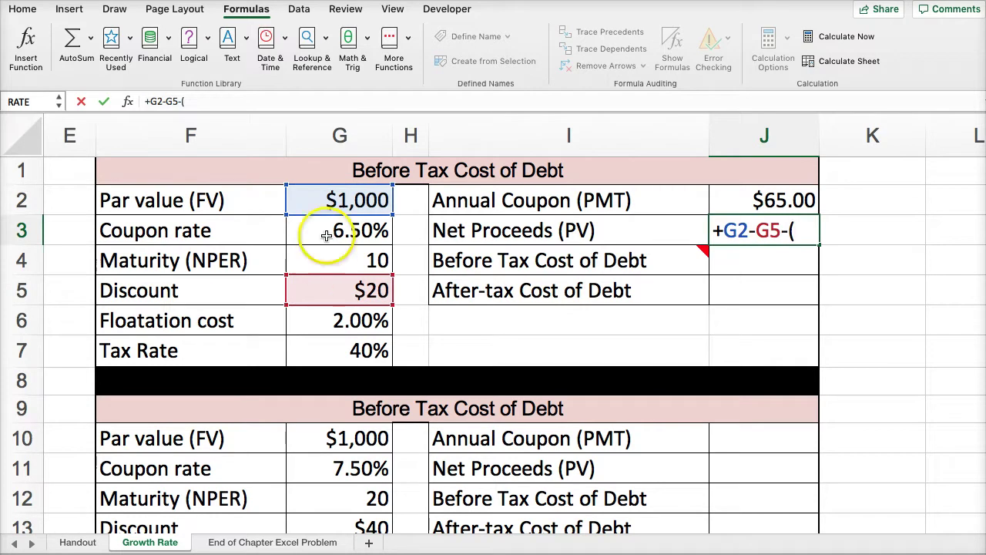
click(322, 204)
text(*)
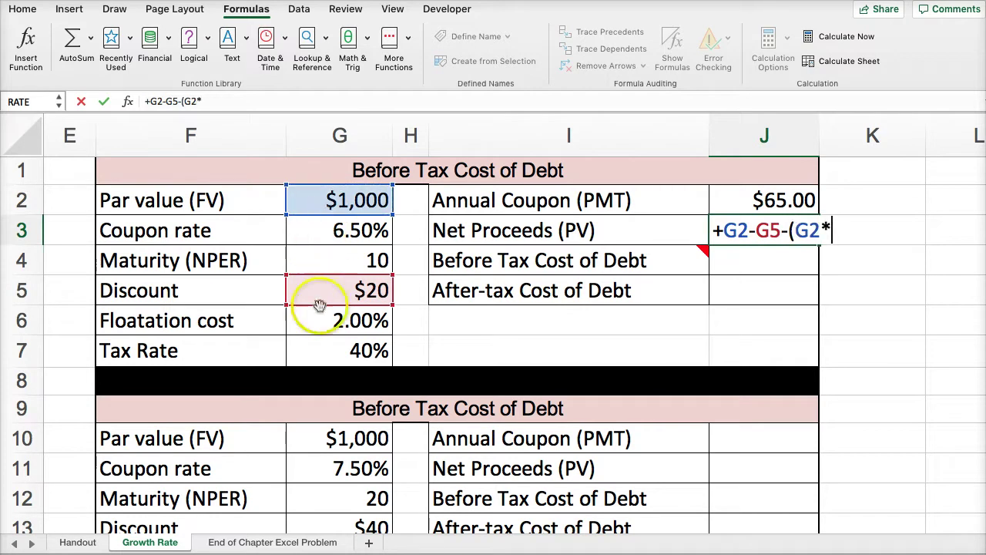
click(320, 322)
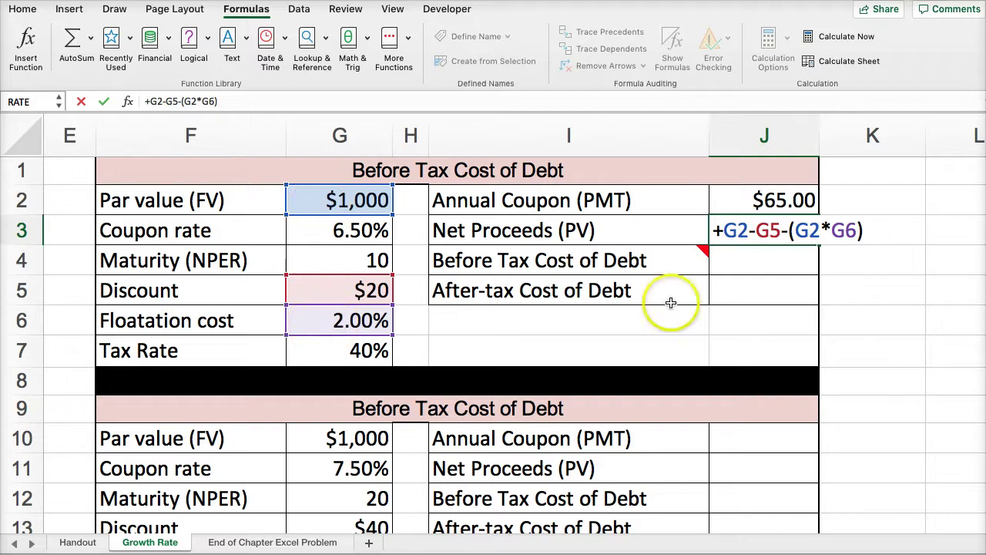
key(Return)
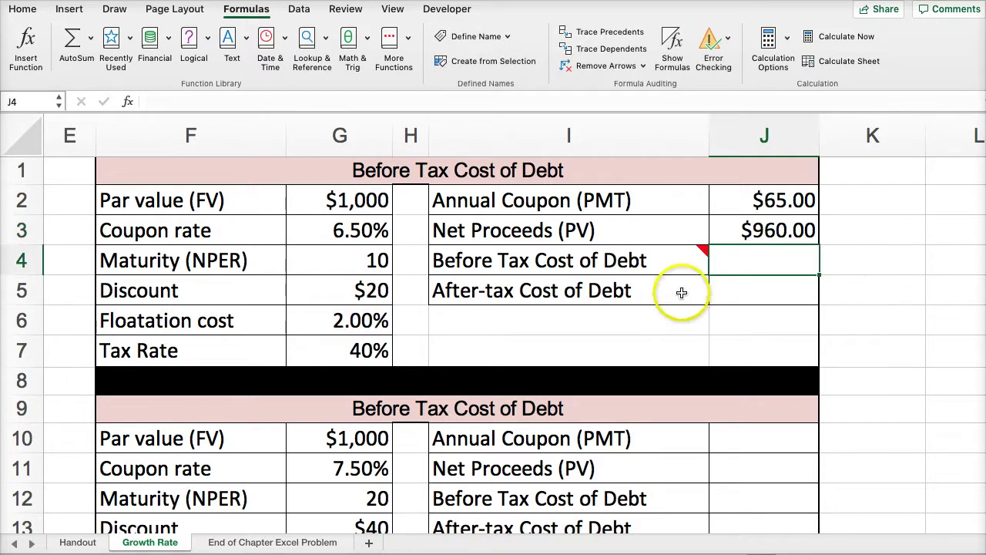
click(728, 225)
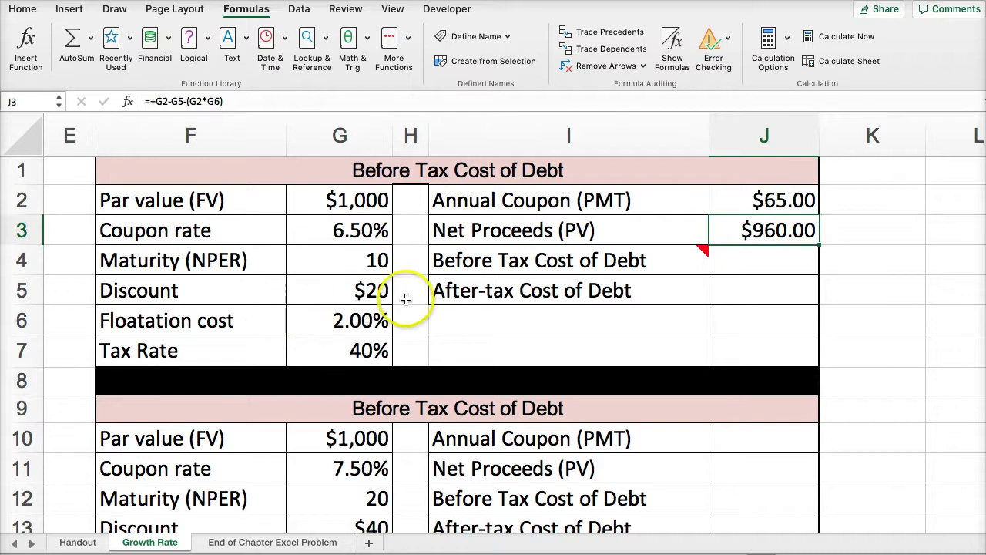
Calculate the before-tax cost of debt in J4 with RATE, using G4 as Nper, J2 as Pmt, -J3 as Pv and G2 as Fv
click(744, 260)
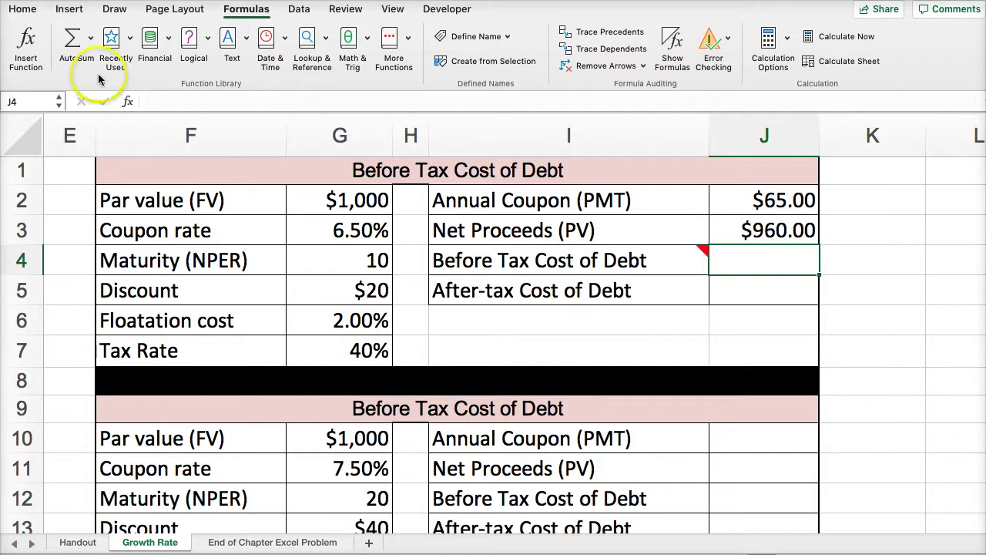
click(35, 48)
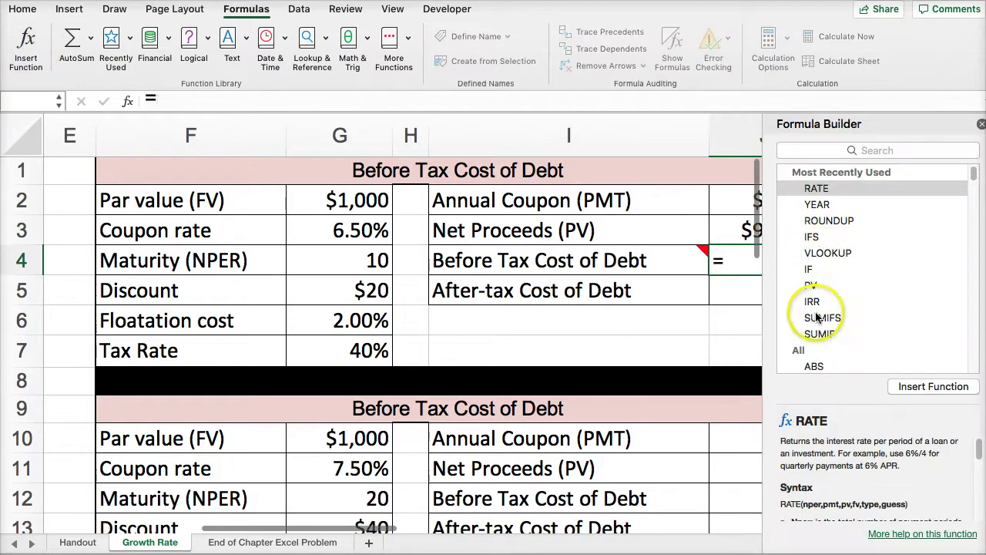
double_click(814, 187)
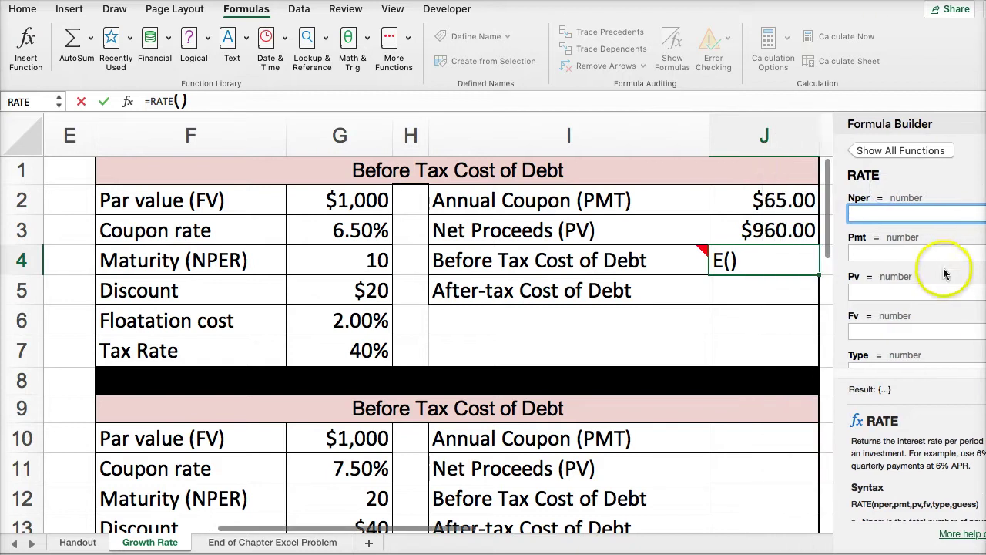
click(339, 259)
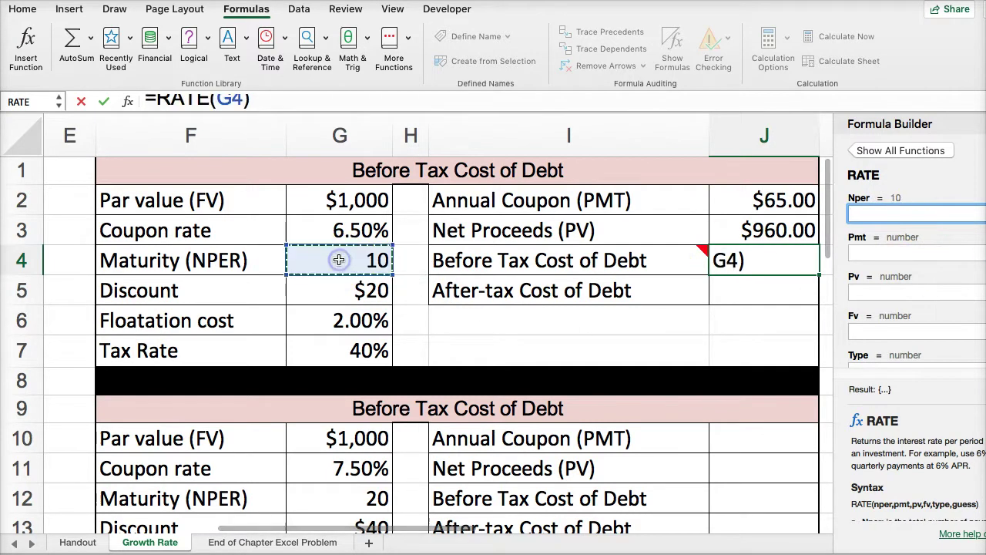
click(862, 253)
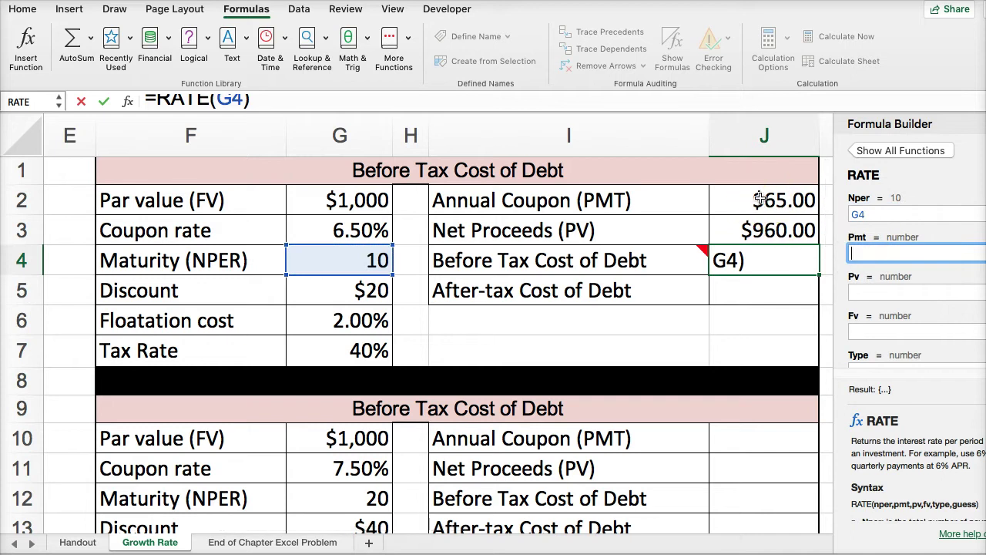
click(760, 199)
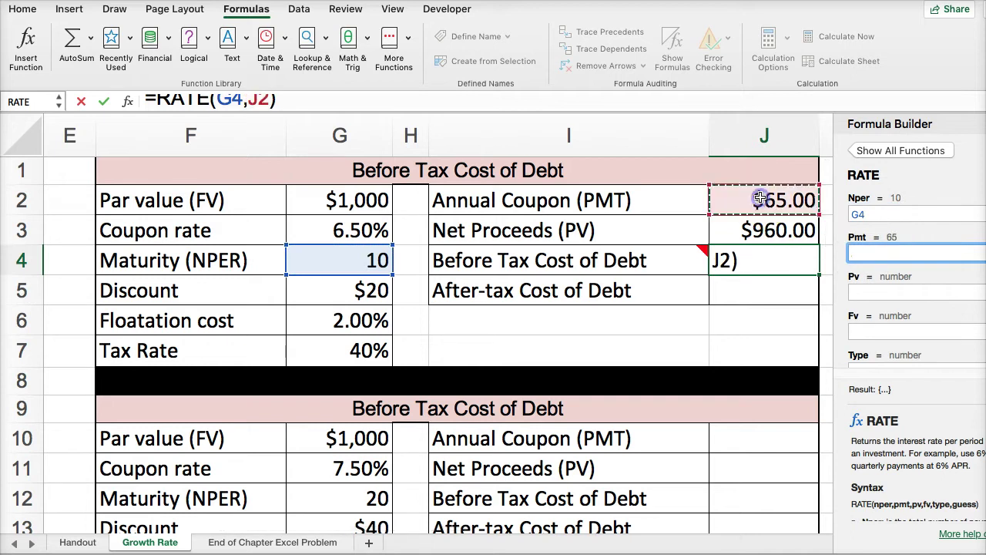
click(862, 293)
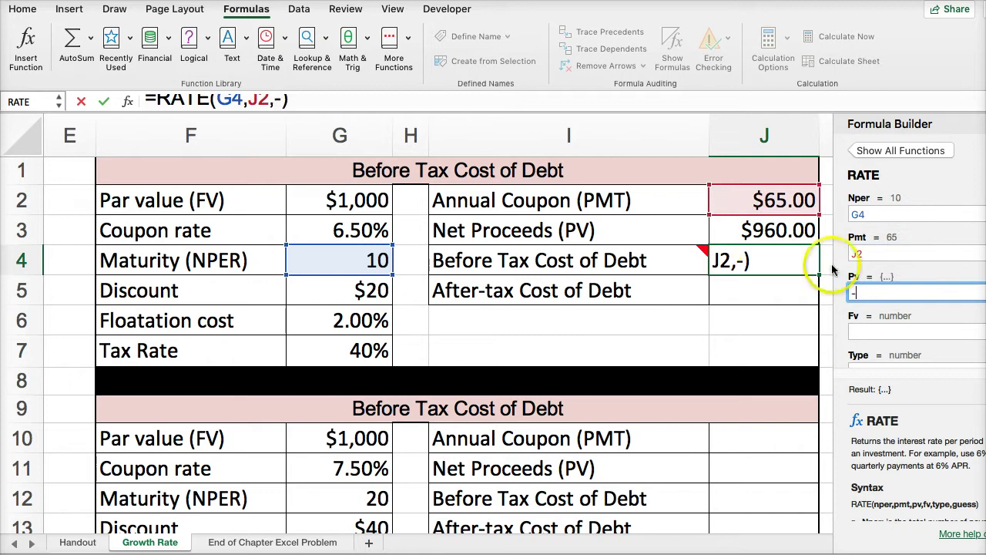
text(-)
click(748, 231)
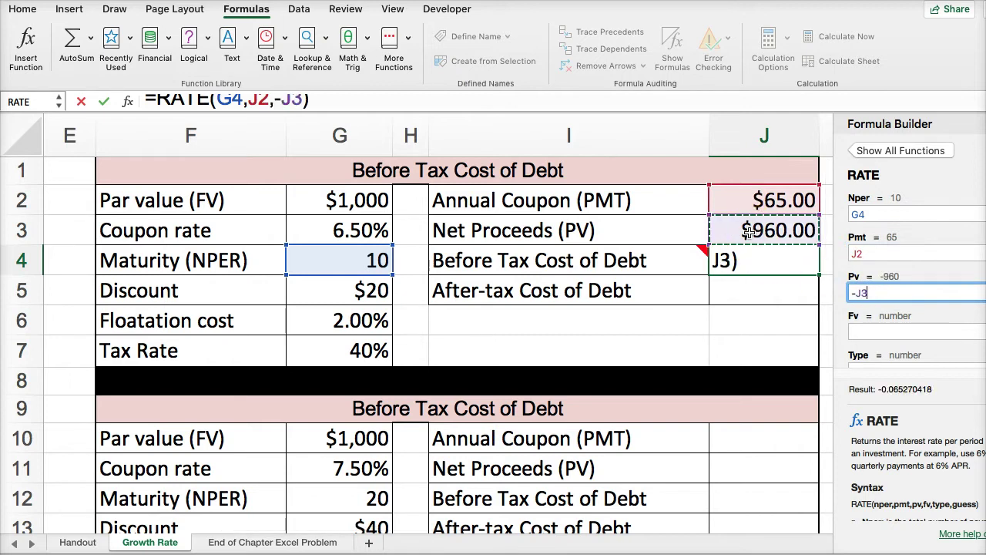
click(869, 331)
click(322, 203)
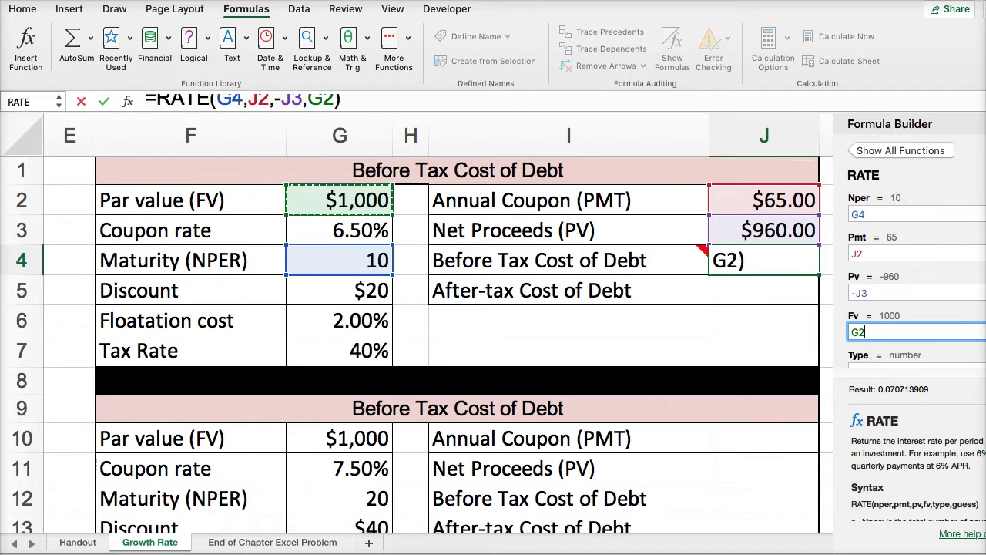
key(Return)
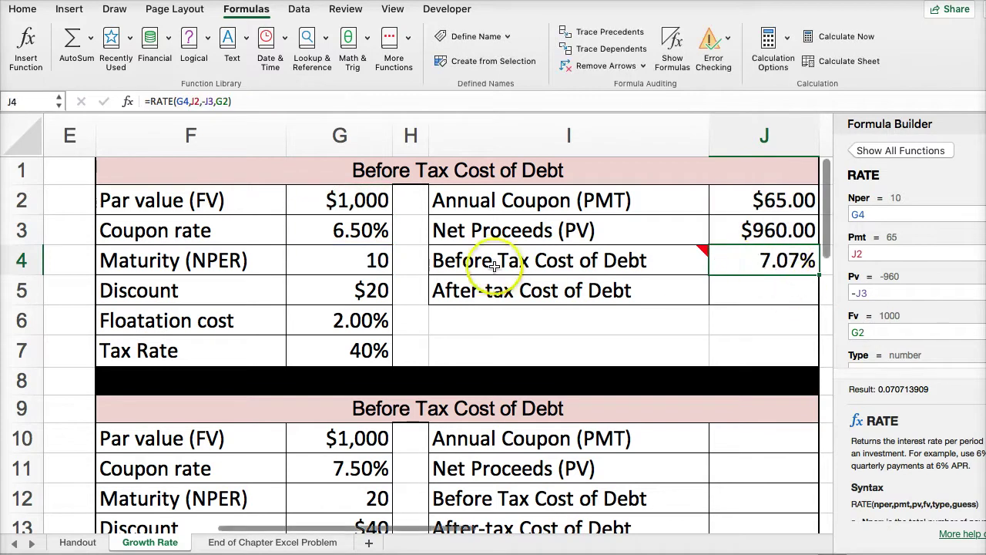
mouse_move(458, 262)
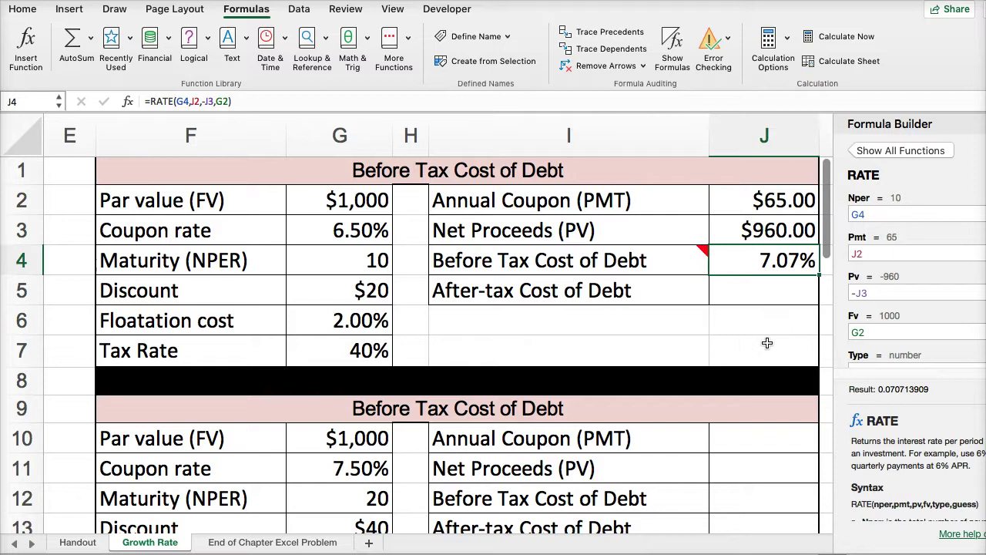
Consult the after-tax cost of debt formula on the Handout sheet and return to the Growth Rate sheet
click(752, 286)
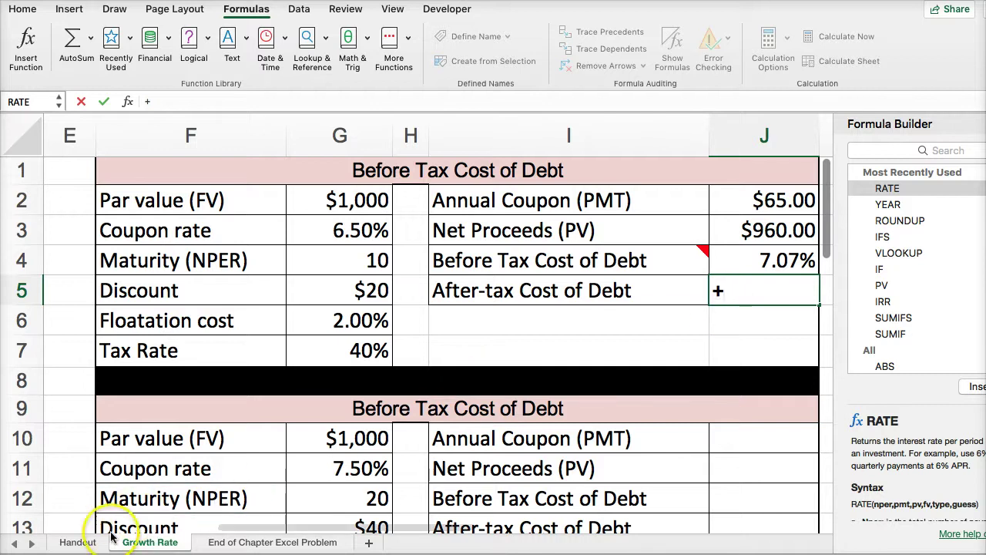
click(75, 543)
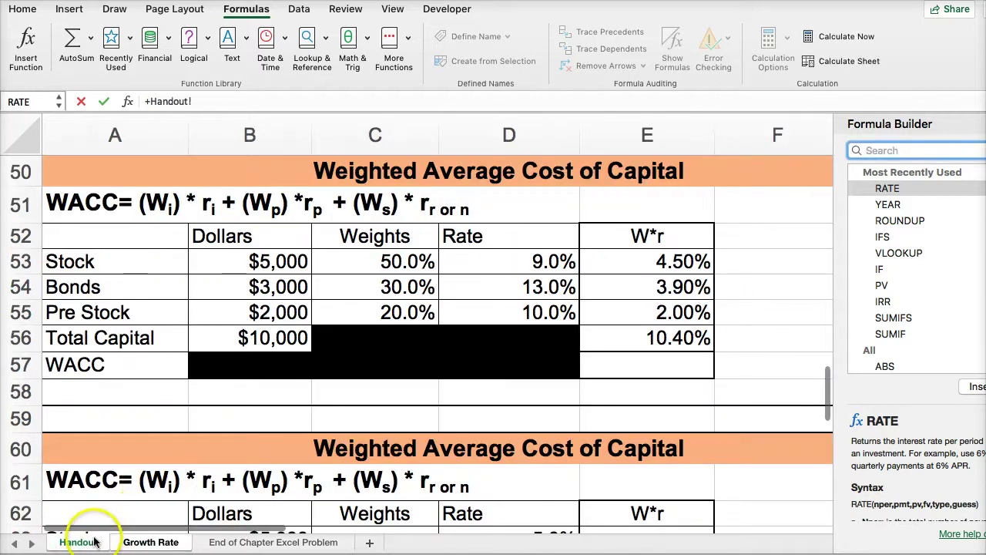
scroll(111, 497, up, 15)
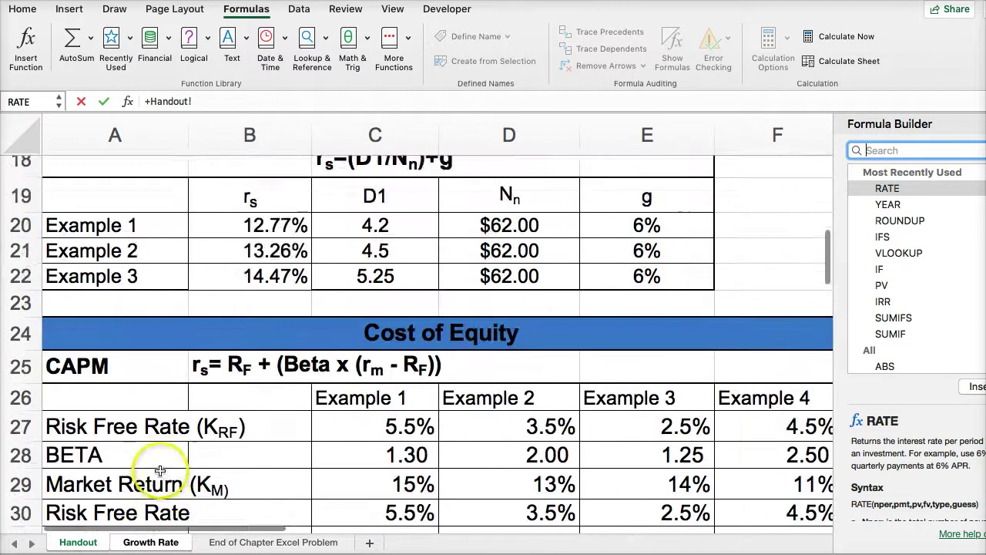
scroll(161, 457, down, 3)
scroll(168, 468, down, 2)
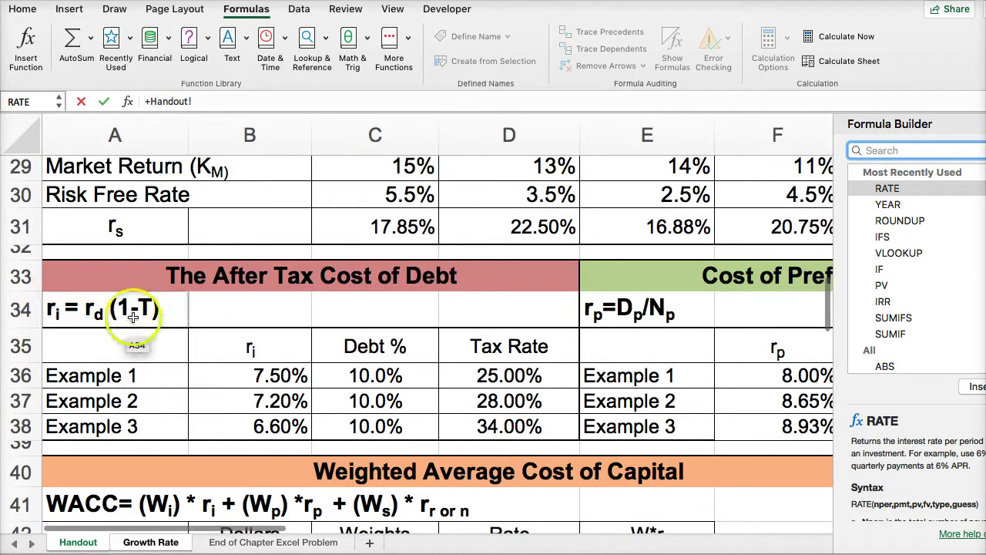
click(142, 544)
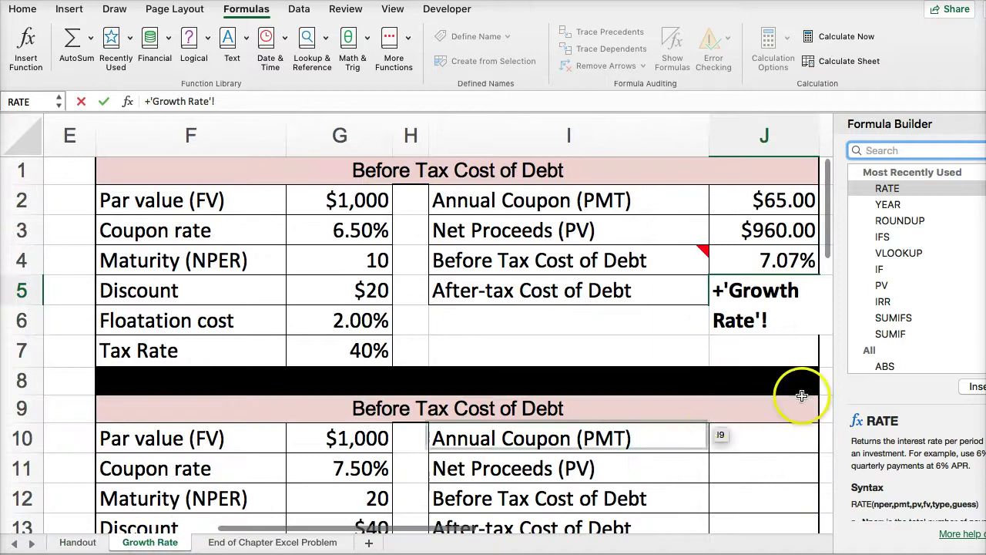
key(Escape)
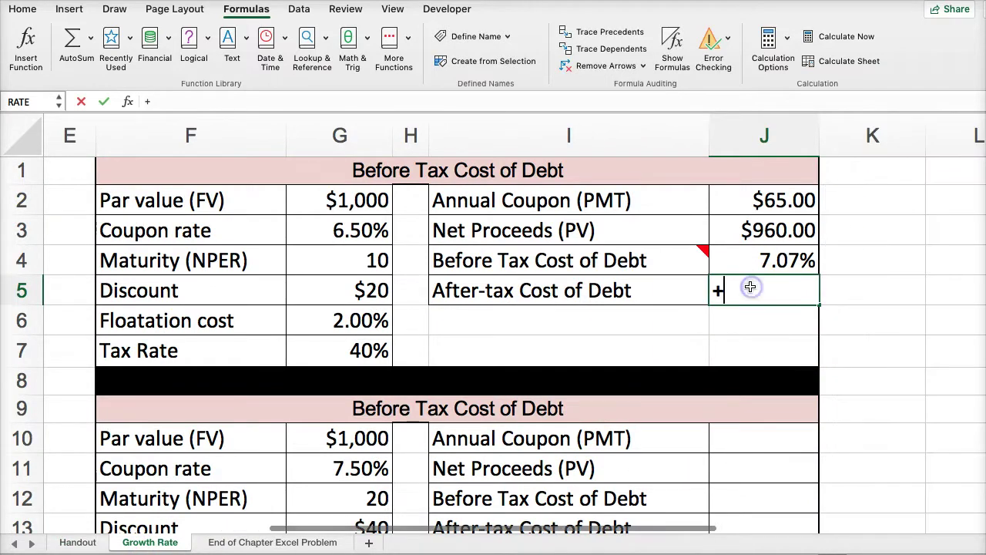
Calculate the first problem's After-tax Cost of Debt in J5 with the formula +J4*(1-G7)
click(740, 259)
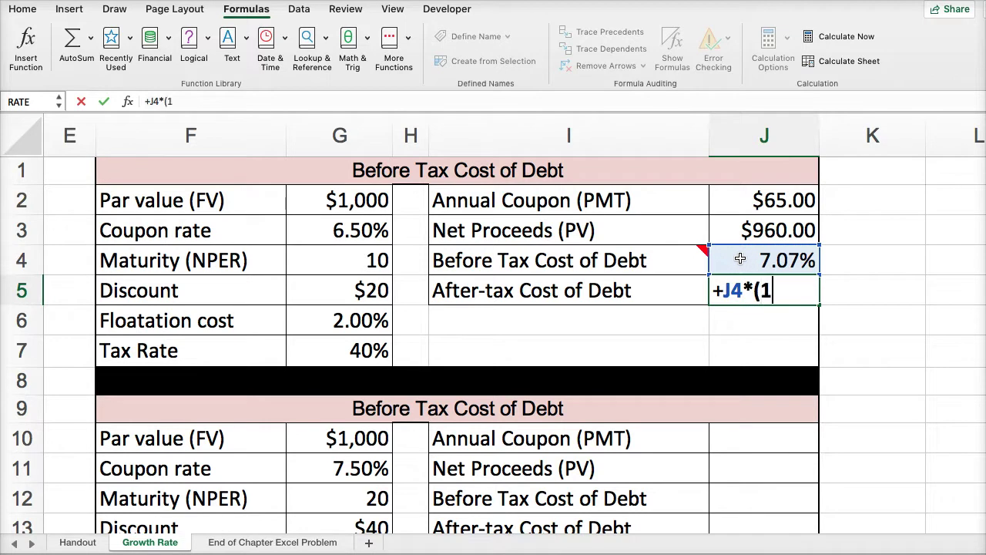
click(318, 355)
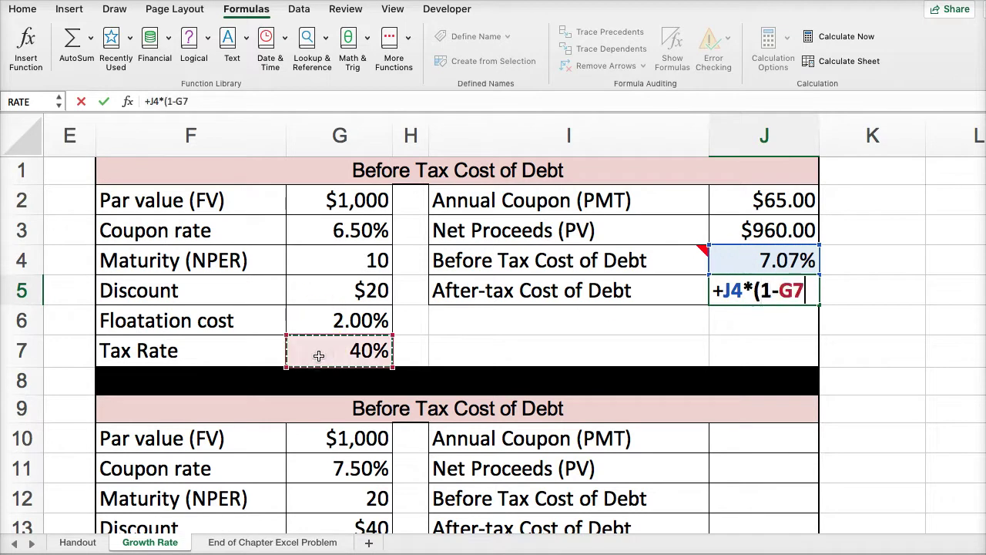
key(Return)
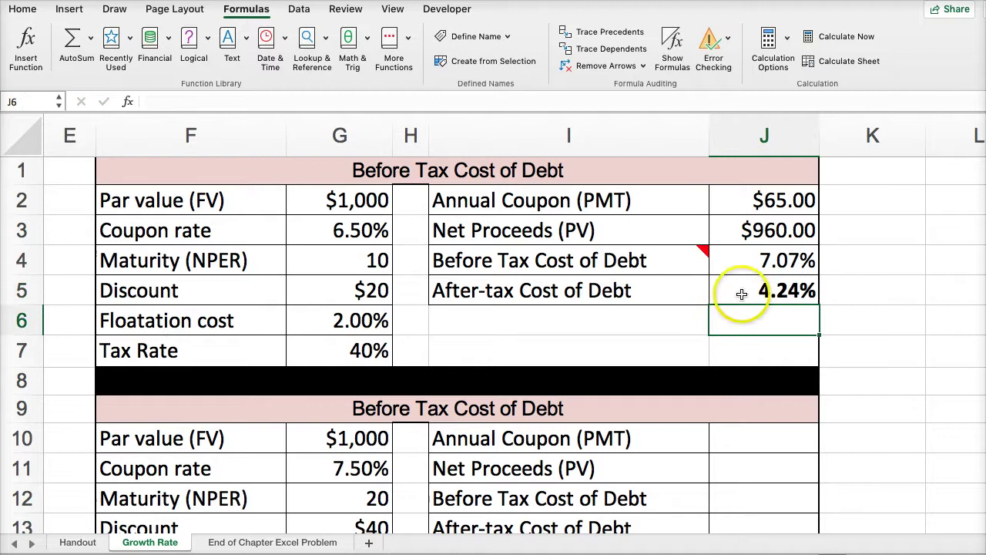
click(746, 286)
Look over the two remaining Before Tax Cost of Debt problems on the Growth Rate sheet
scroll(647, 318, down, 5)
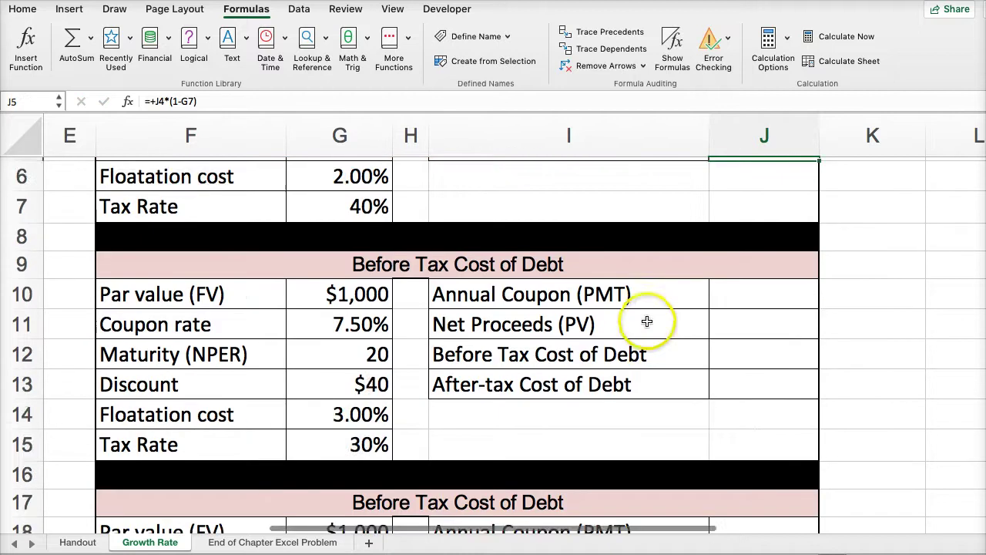
scroll(481, 333, up, 2)
scroll(502, 341, down, 10)
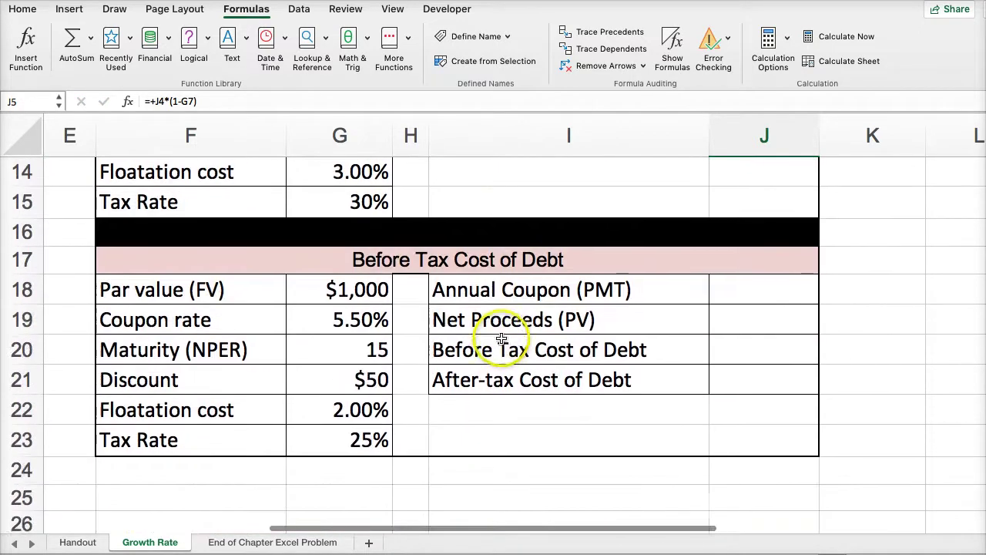
scroll(501, 339, up, 13)
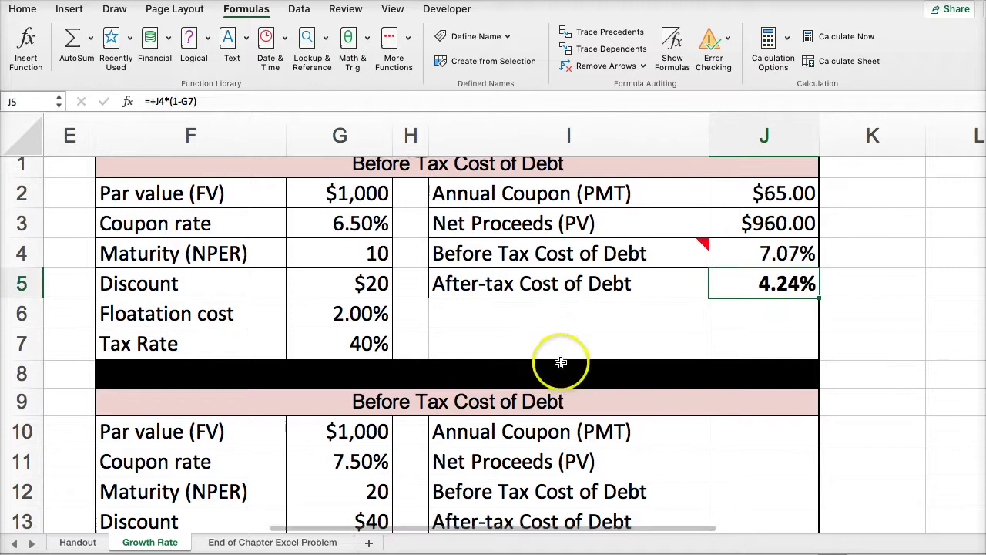
scroll(562, 359, down, 4)
scroll(579, 375, down, 1)
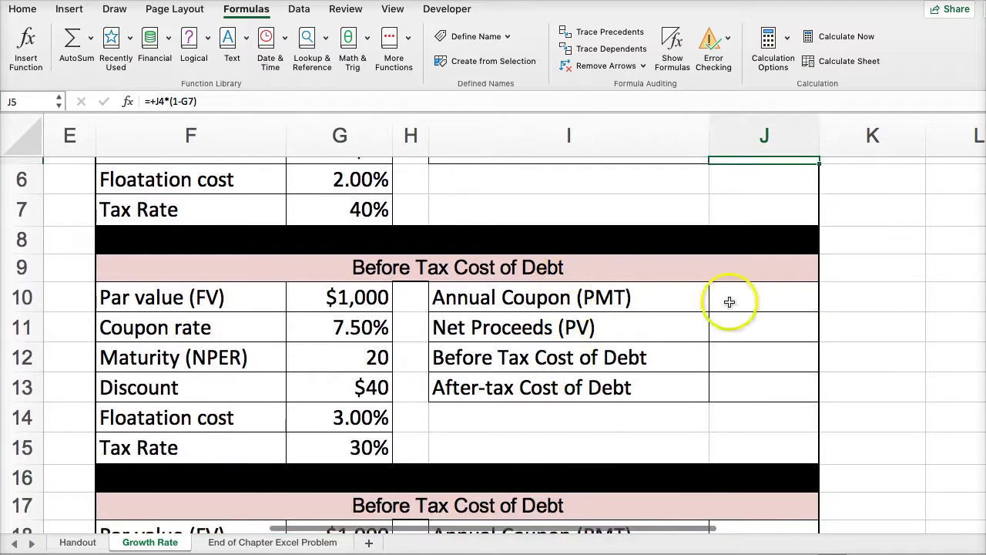
Narrow the empty column E to about half its width
click(876, 501)
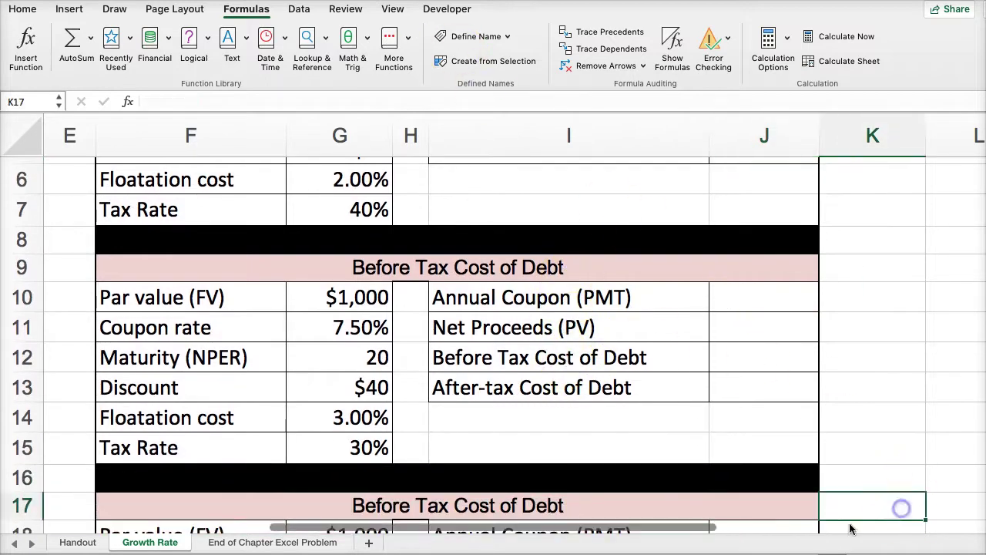
scroll(790, 494, right, 3)
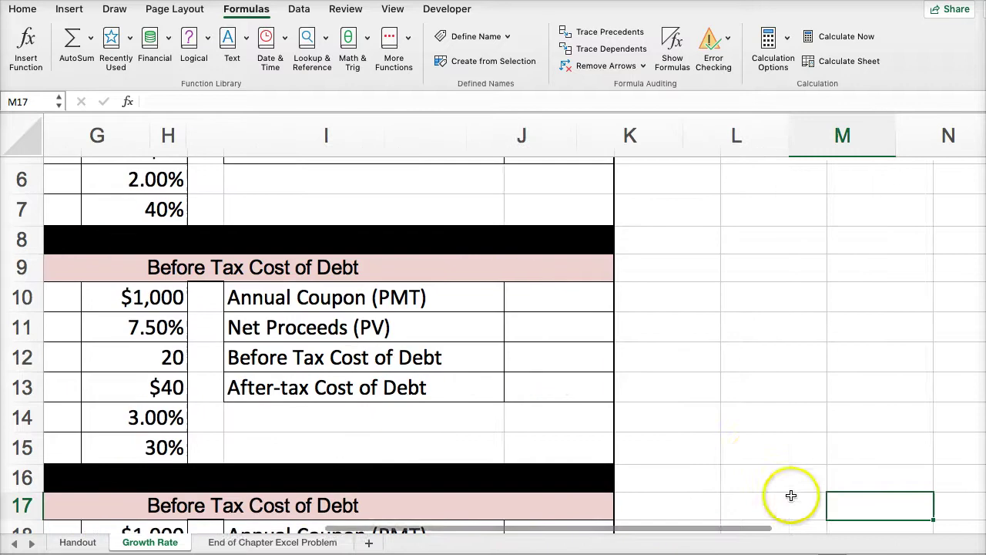
key(Left)
key(Left)
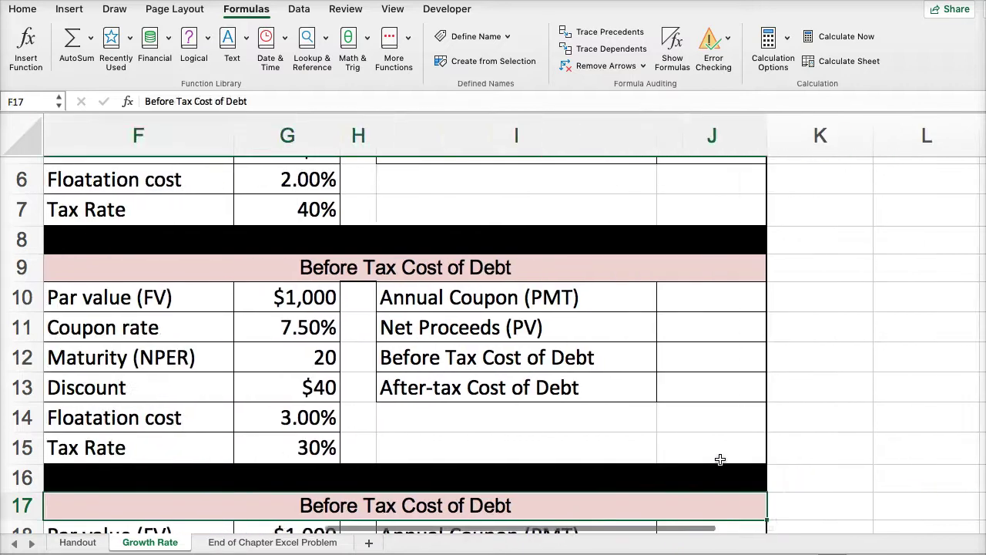
scroll(431, 381, up, 2)
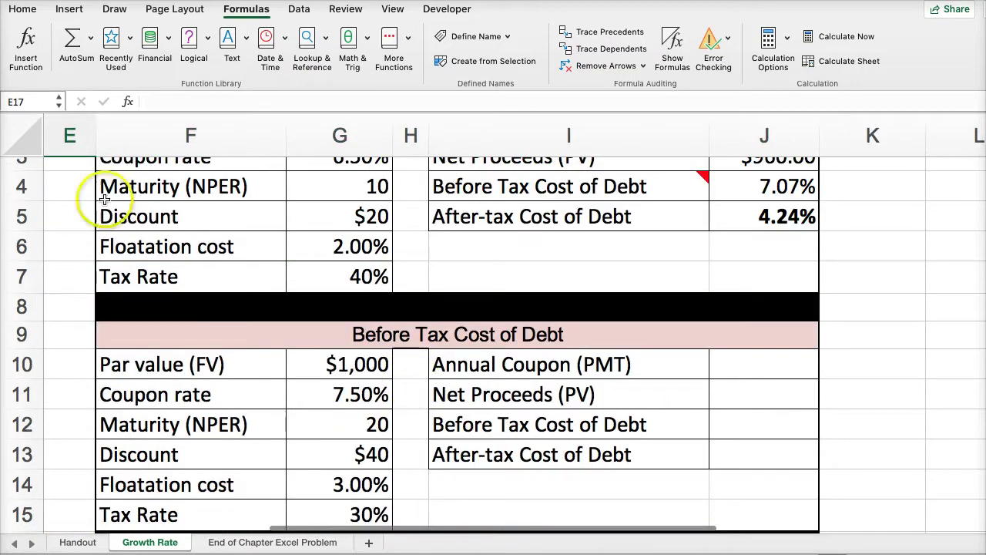
drag(97, 136, 68, 137)
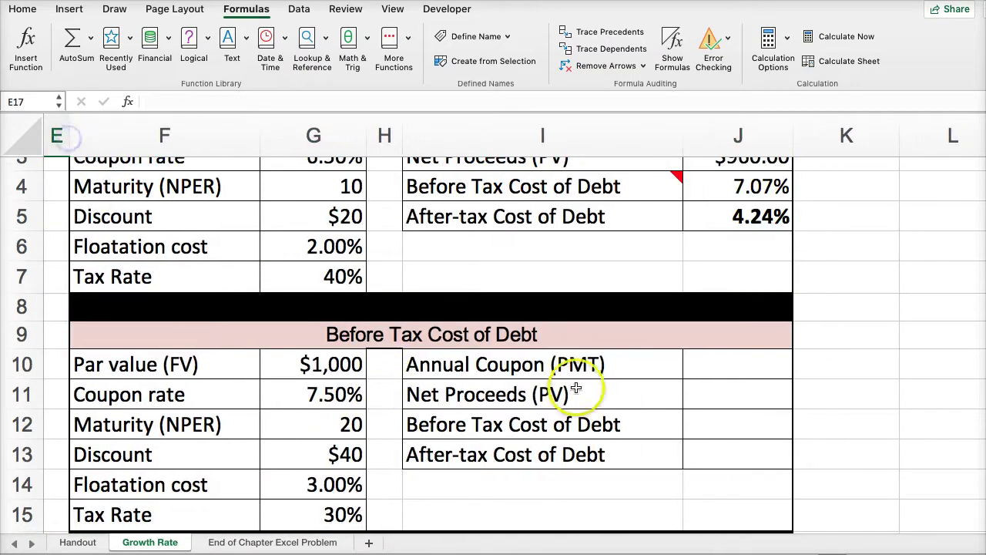
Calculate the second problem's Annual Coupon (PMT) in J10 with the formula +G10*G11
click(708, 370)
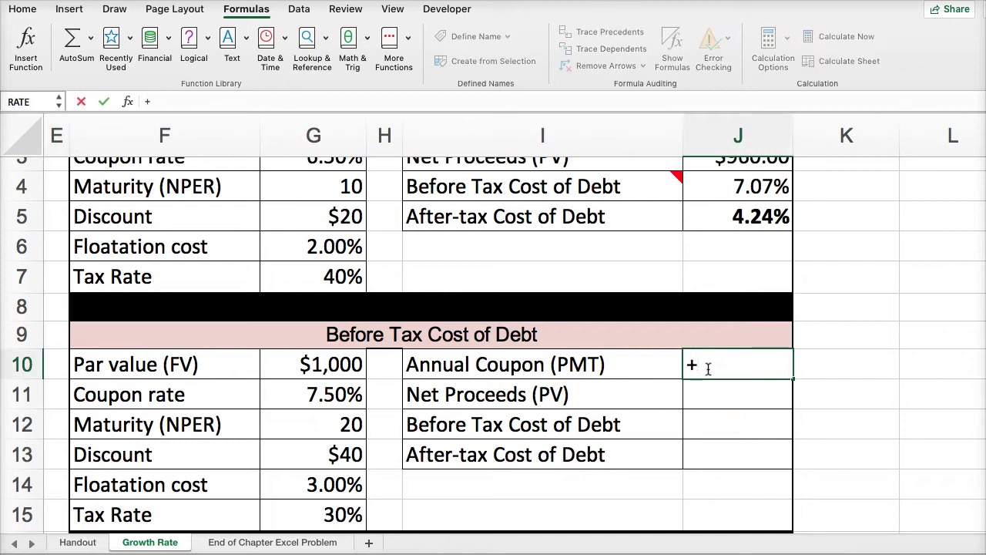
click(271, 365)
text(*)
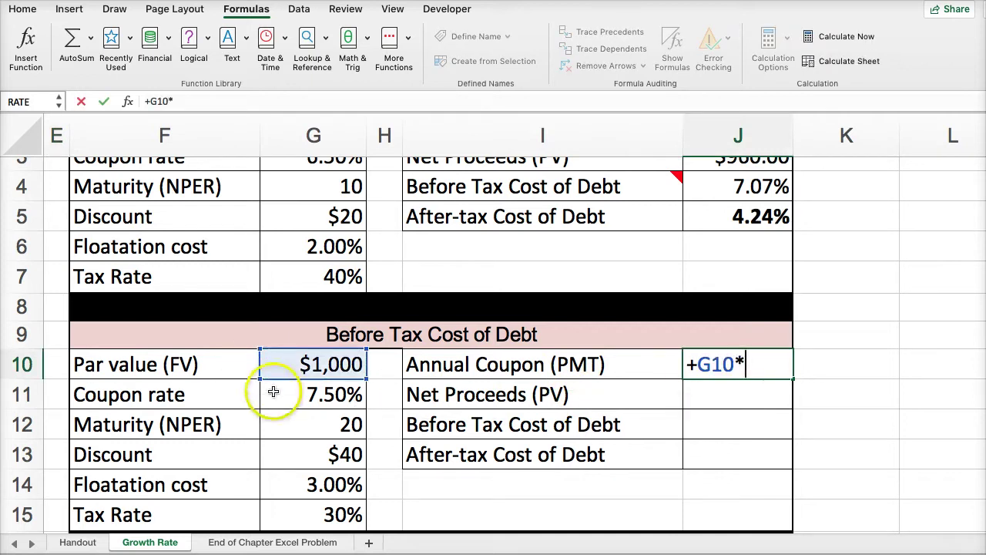
click(273, 392)
key(Return)
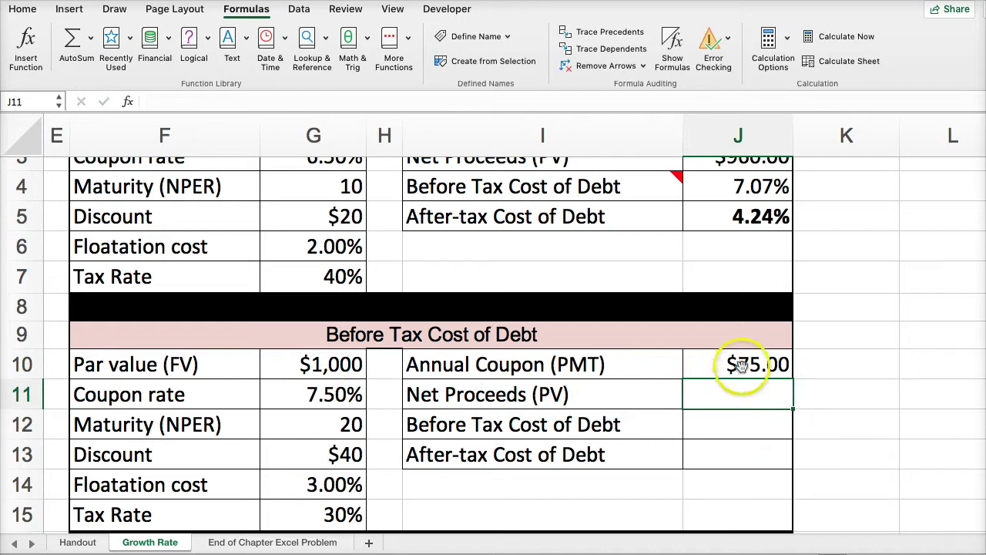
Calculate the second problem's Net Proceeds (PV) in J11 with the formula +G10-G13-(G14*G10)
click(707, 393)
click(329, 368)
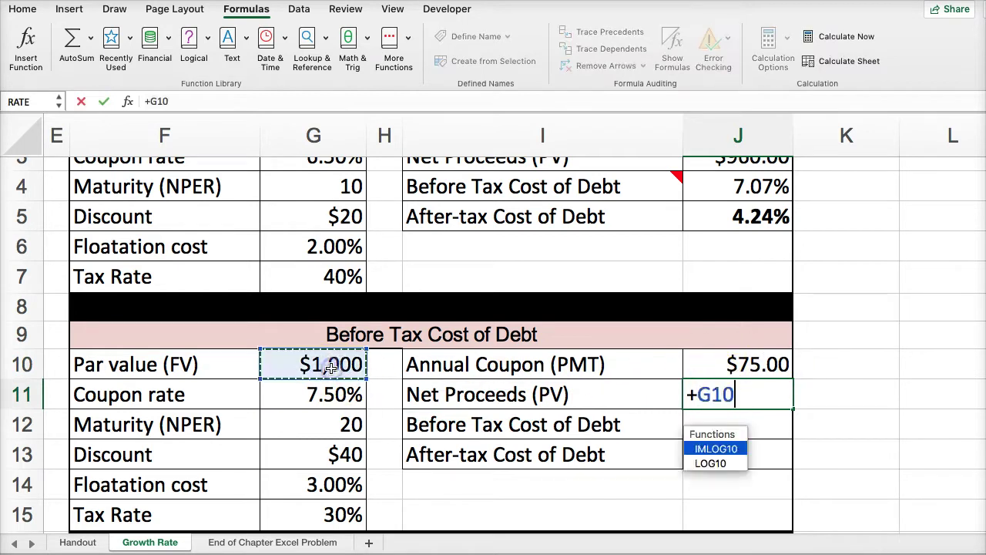
text(-)
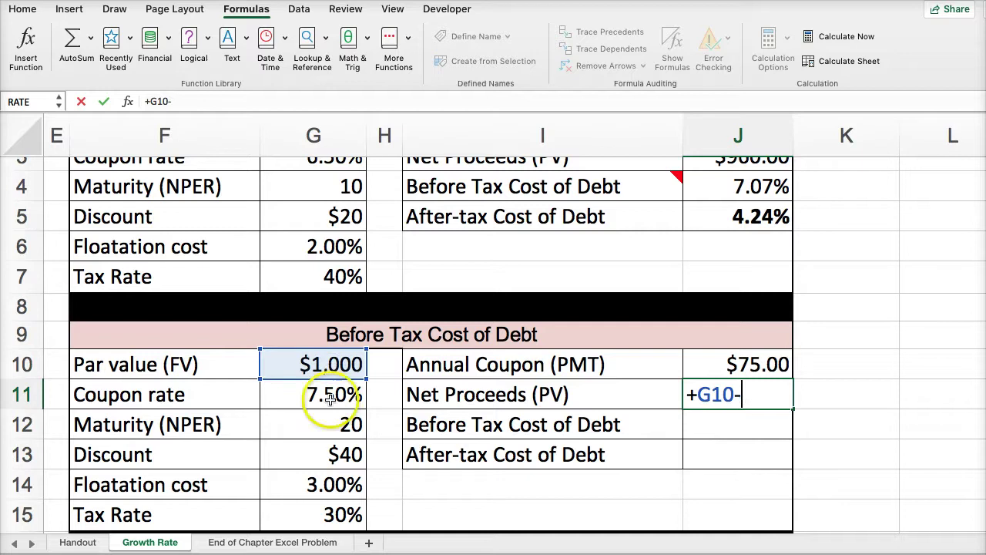
click(319, 457)
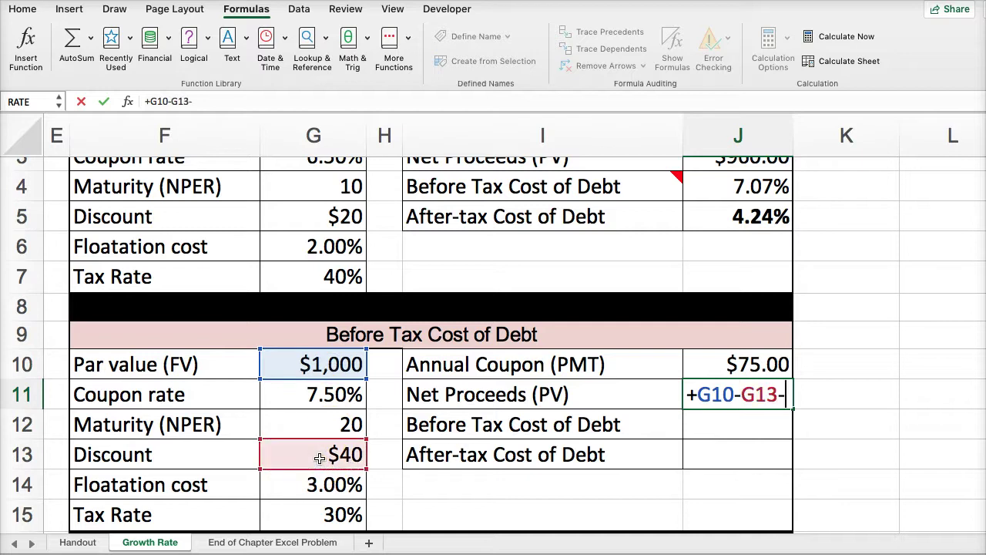
click(315, 483)
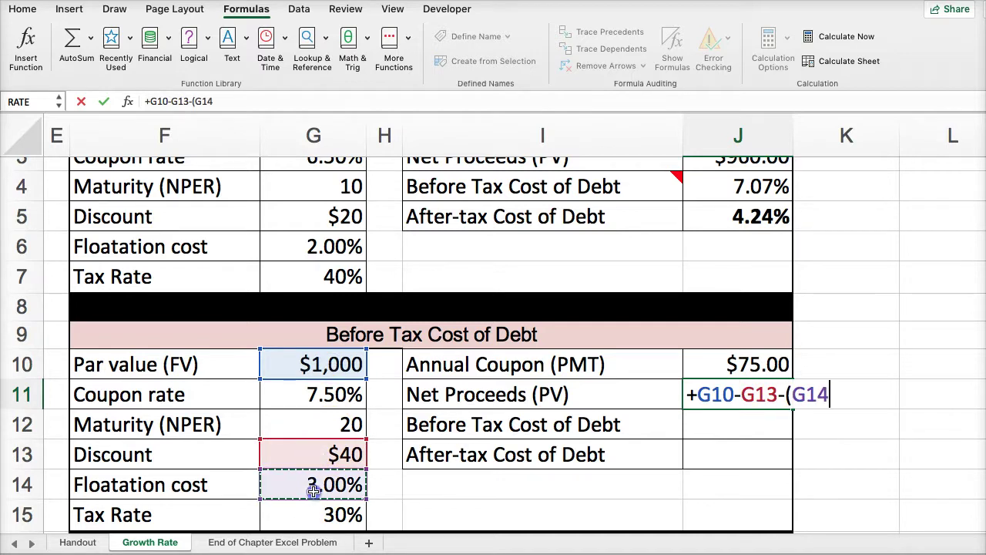
text(*)
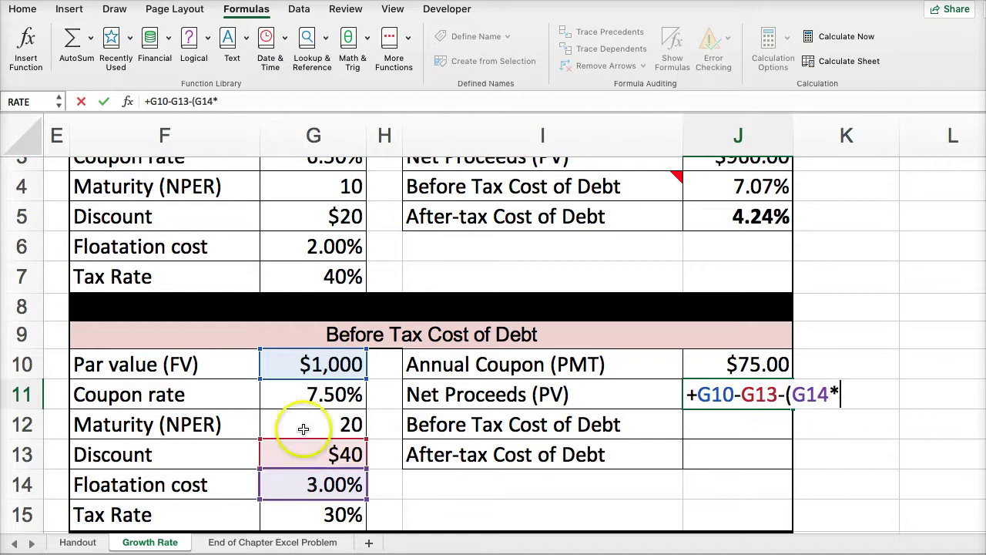
click(302, 364)
text())
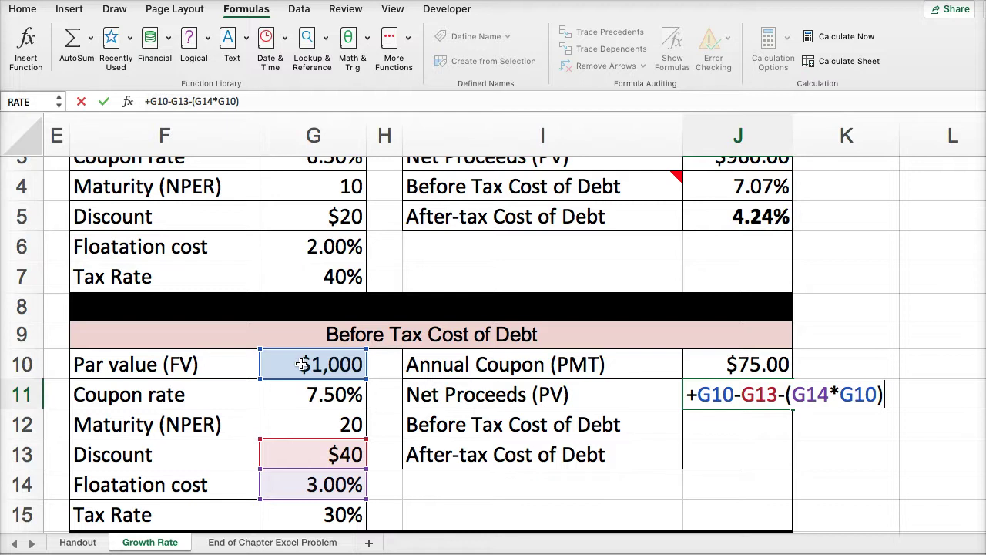
key(Return)
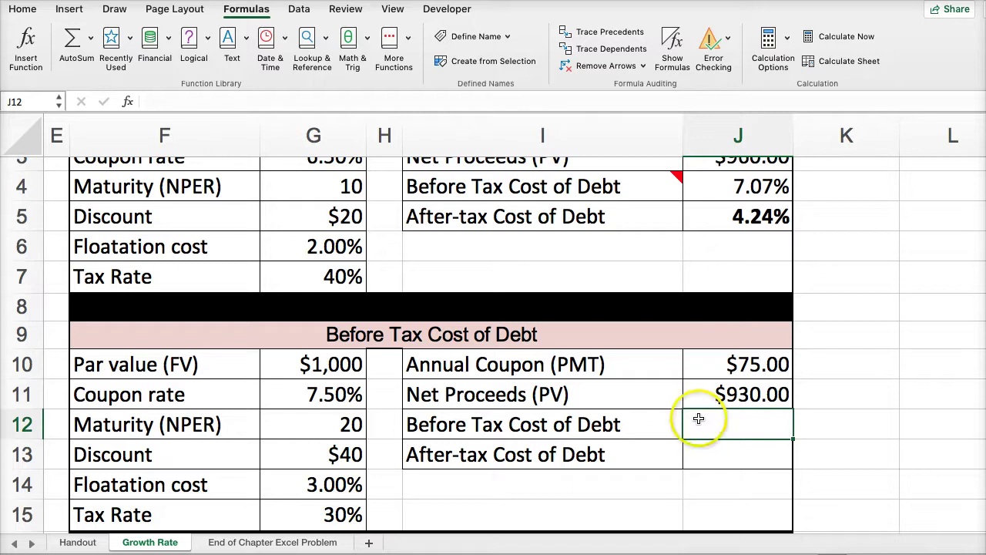
Calculate the second problem's Before Tax Cost of Debt in J12 with the function =RATE(G12,J10,-J11,G10)
click(25, 46)
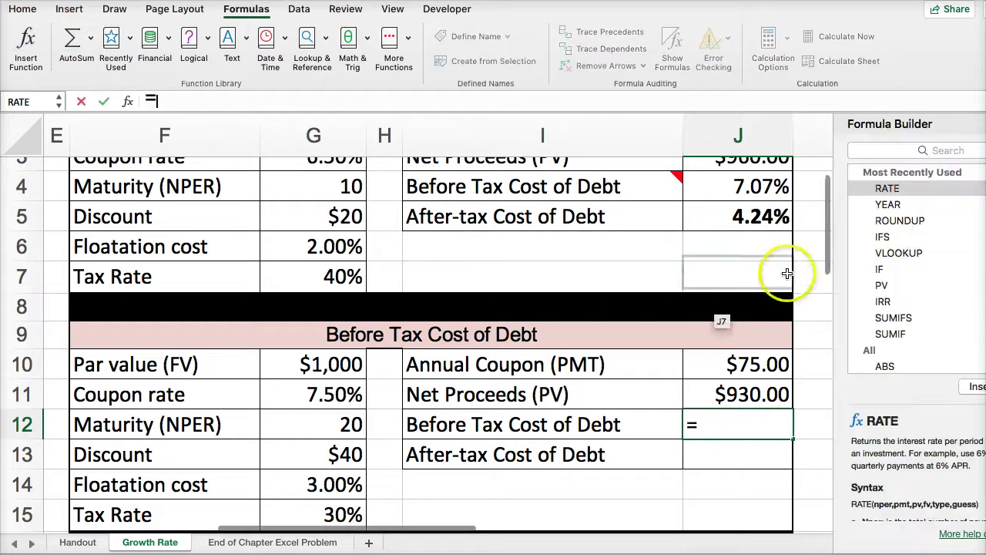
double_click(888, 189)
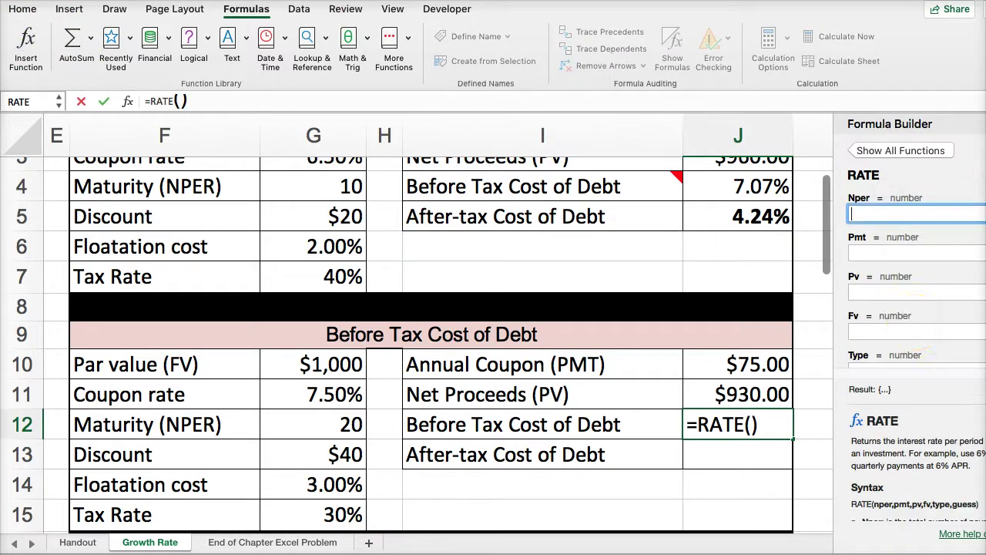
click(315, 422)
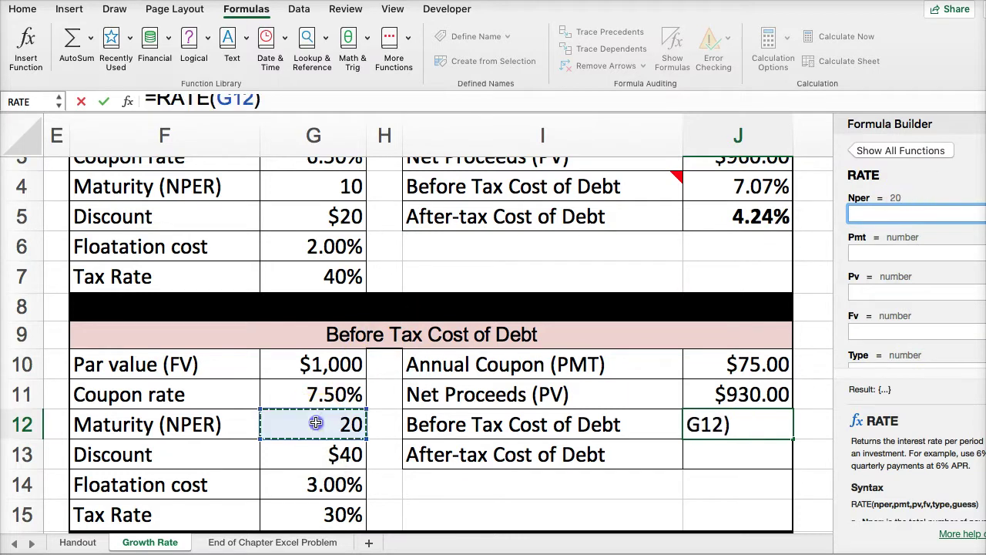
click(863, 252)
click(753, 360)
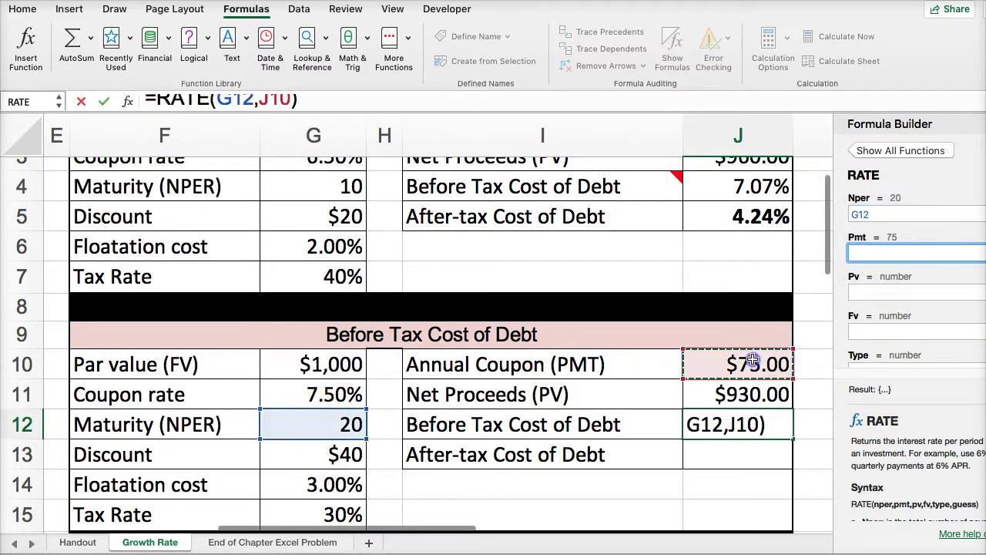
click(856, 289)
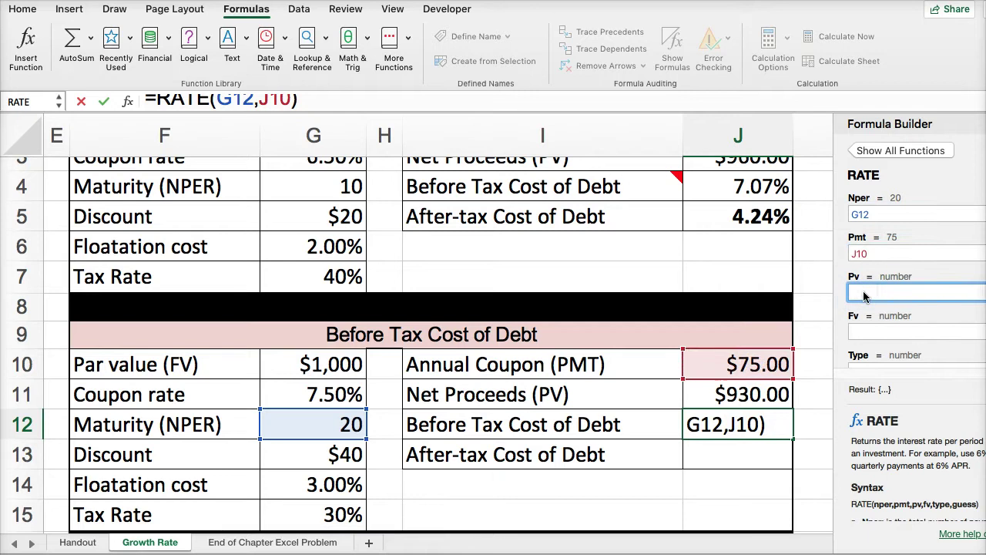
text(-)
click(744, 394)
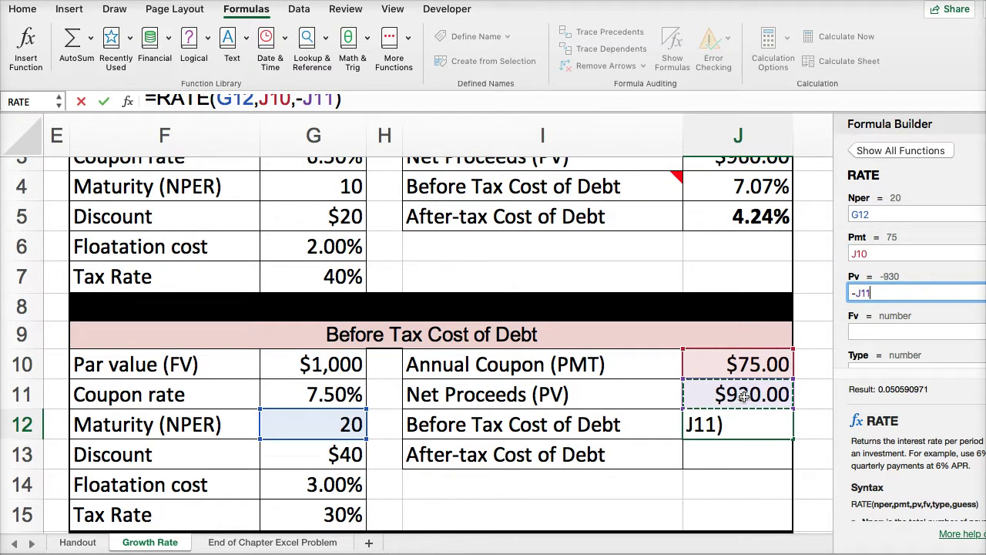
click(867, 332)
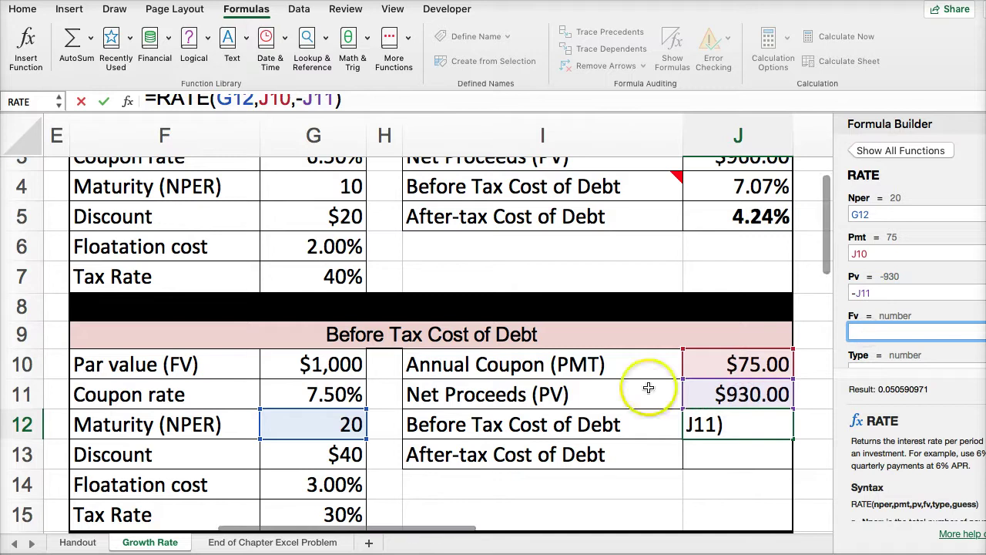
click(343, 364)
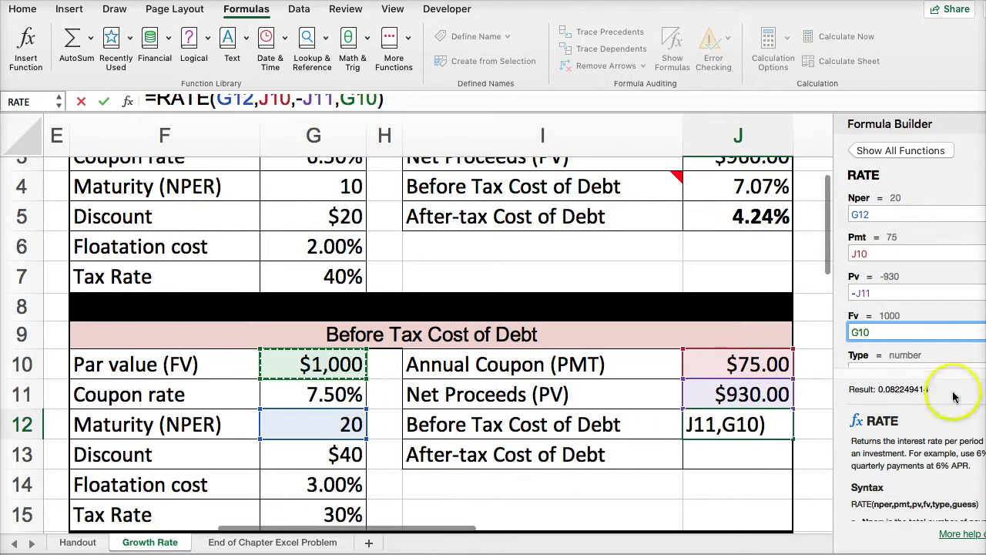
key(Return)
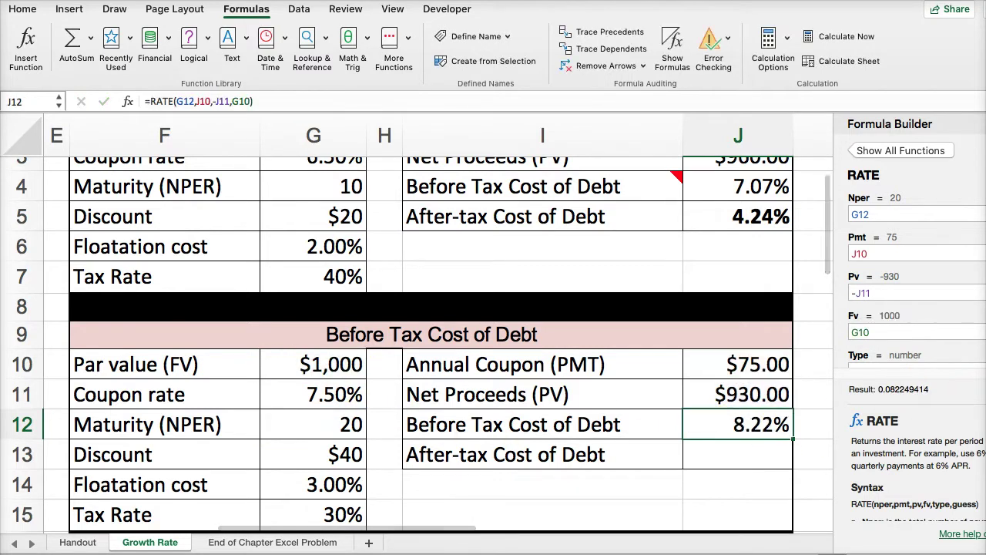
Calculate the second problem's After-tax Cost of Debt in J13 with the formula +J12*(1-G15)
click(724, 459)
text(+)
click(716, 427)
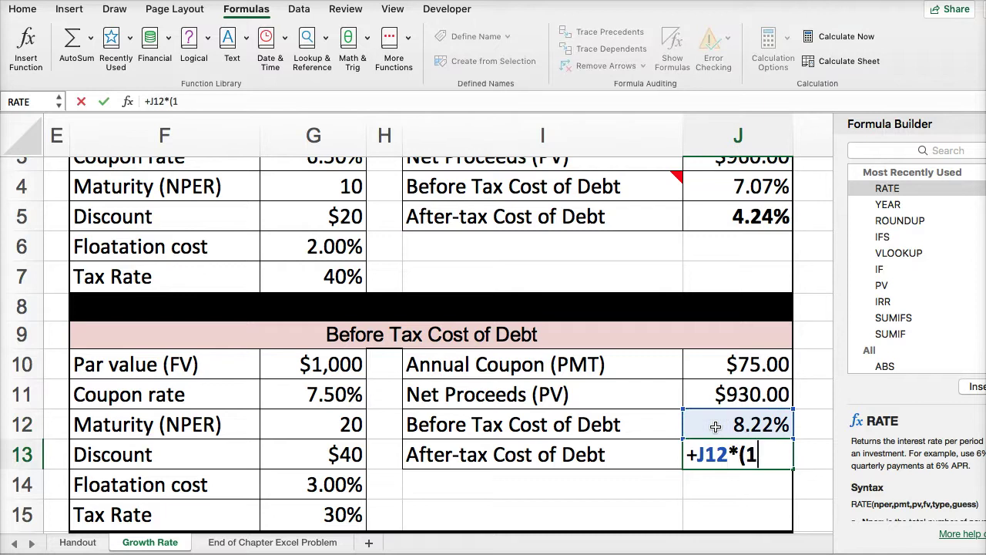
click(316, 514)
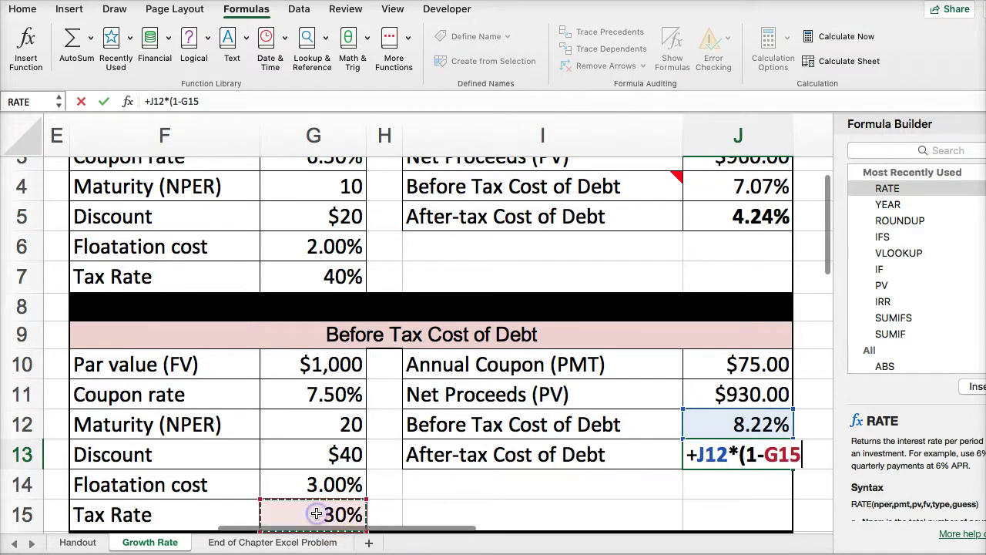
text())
key(Return)
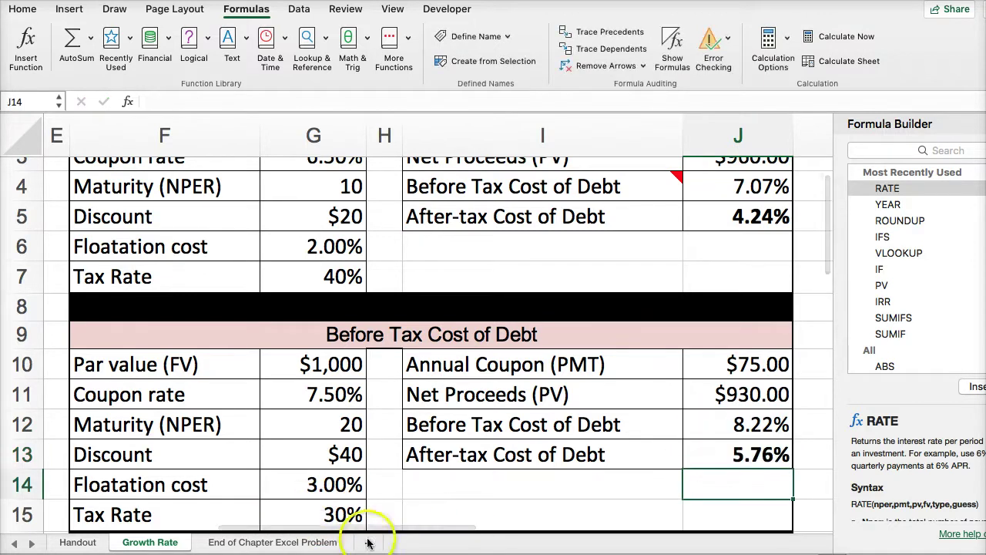
Copy the second problem's four result formulas in J10:J13 into J18:J21 of the third problem
scroll(632, 432, down, 3)
scroll(635, 408, down, 2)
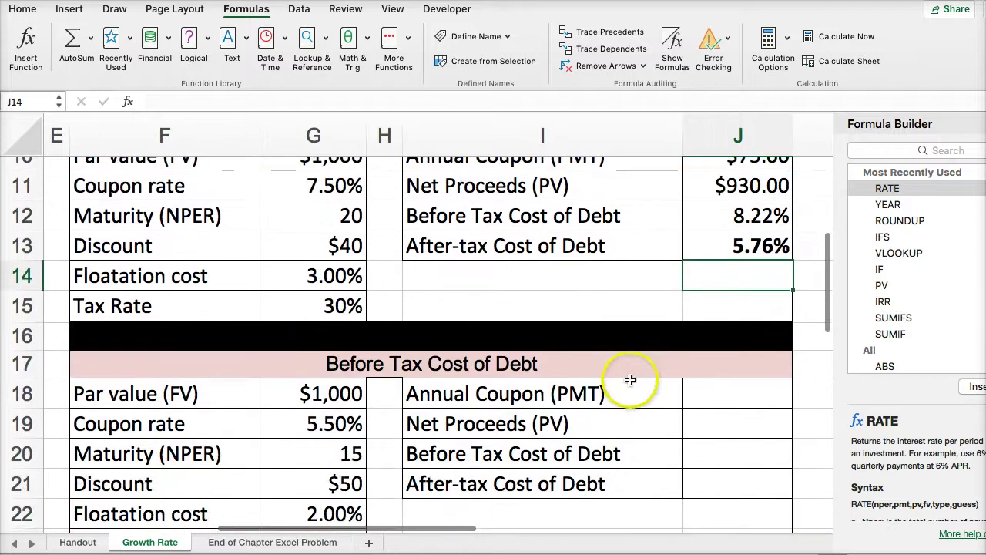
scroll(643, 372, up, 1)
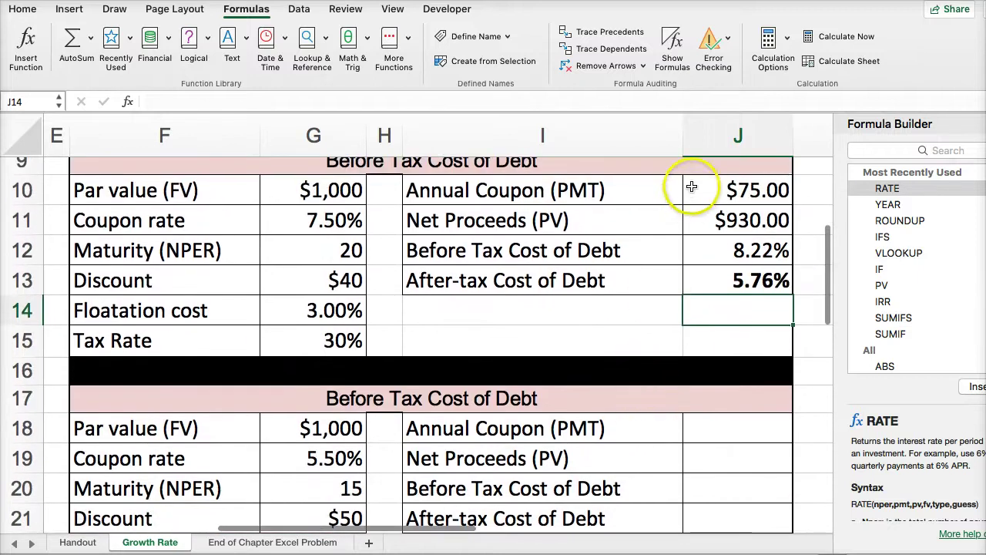
drag(691, 186, 707, 274)
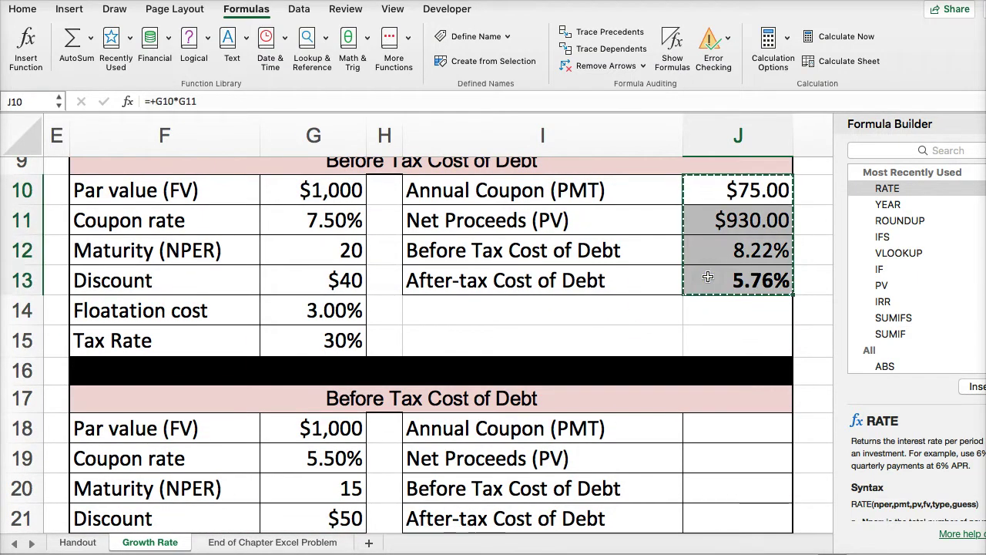
scroll(726, 341, down, 2)
click(716, 352)
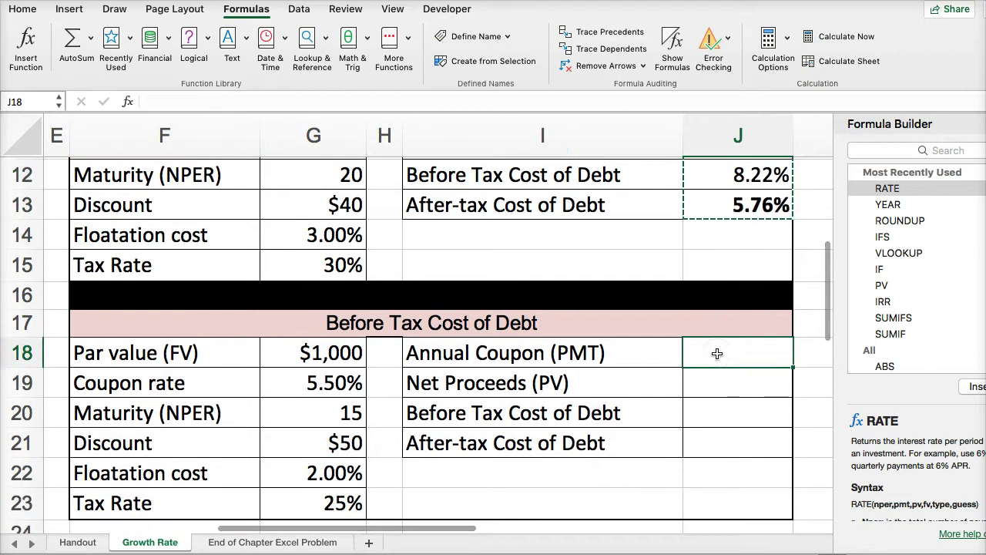
key(ctrl+v)
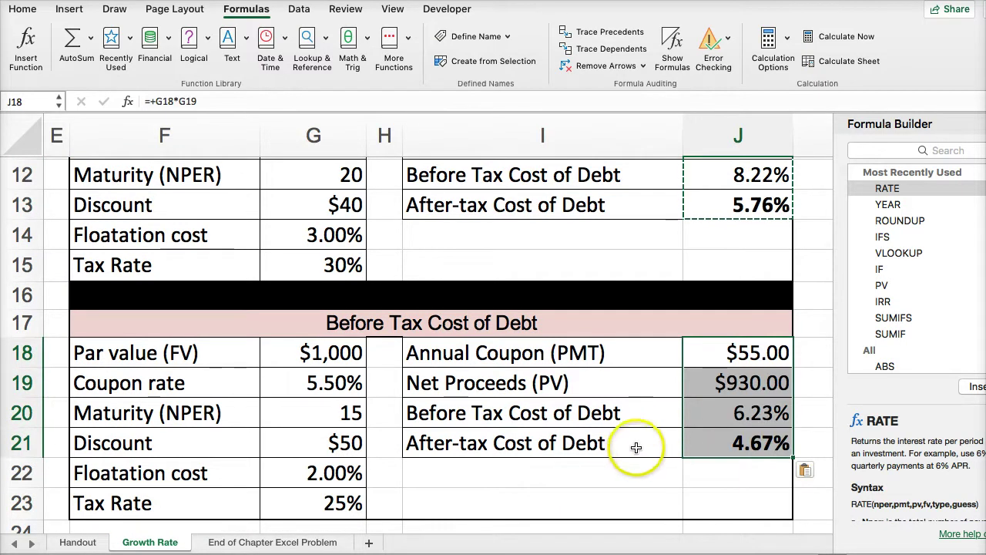
Check the third problem's Net Proceeds formula in J19 and review the growth-rate and cost-of-debt problems on the sheet
scroll(638, 438, up, 1)
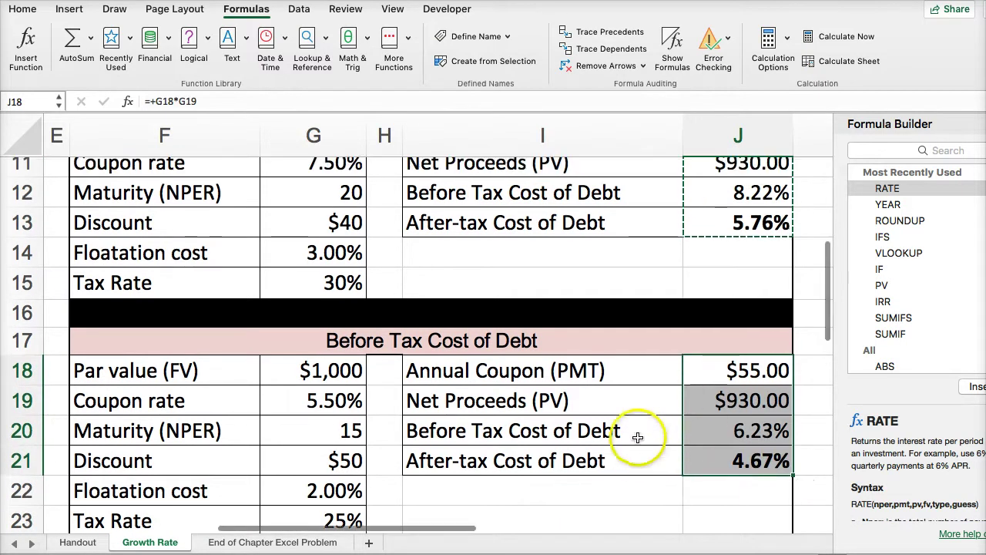
click(701, 401)
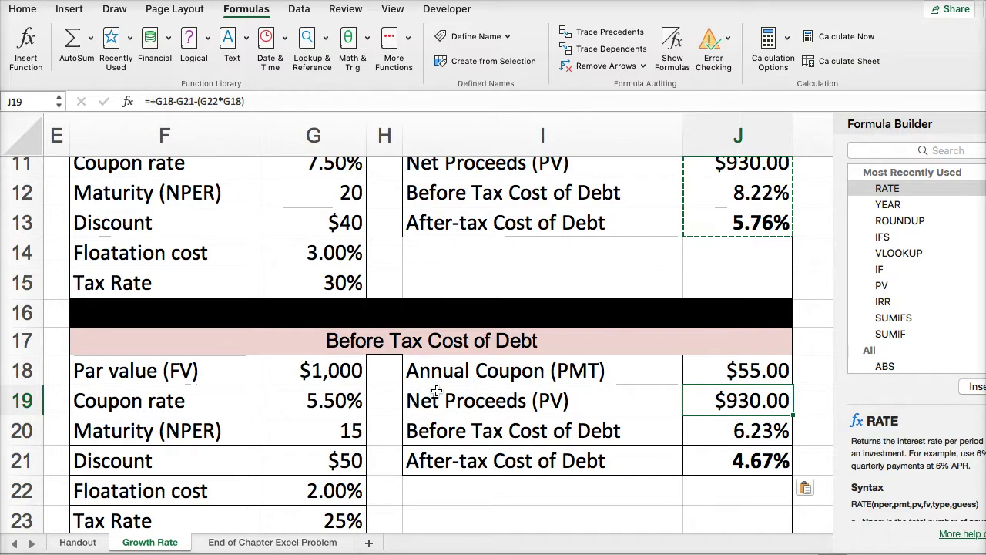
click(512, 521)
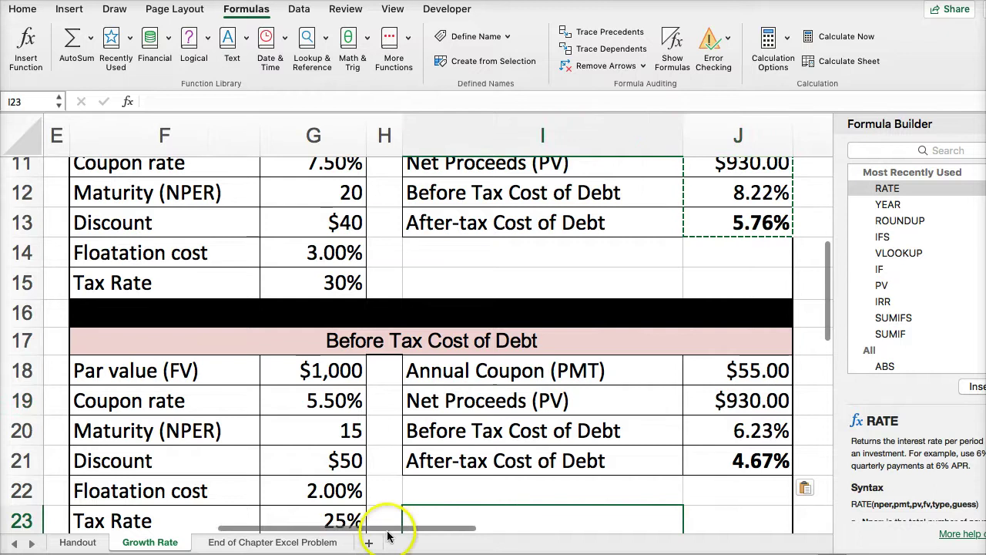
scroll(376, 528, left, 3)
drag(377, 529, 231, 528)
scroll(180, 282, up, 2)
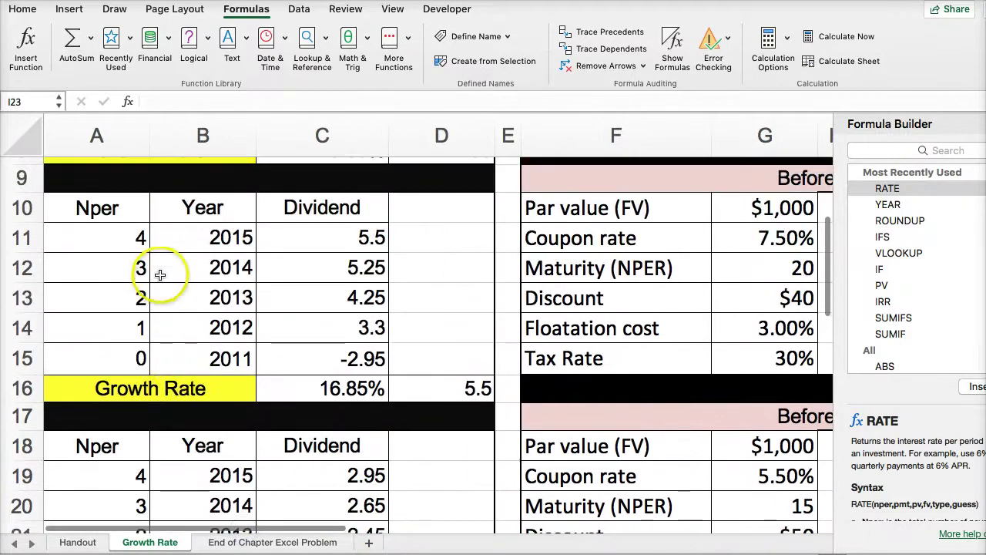
drag(262, 530, 434, 497)
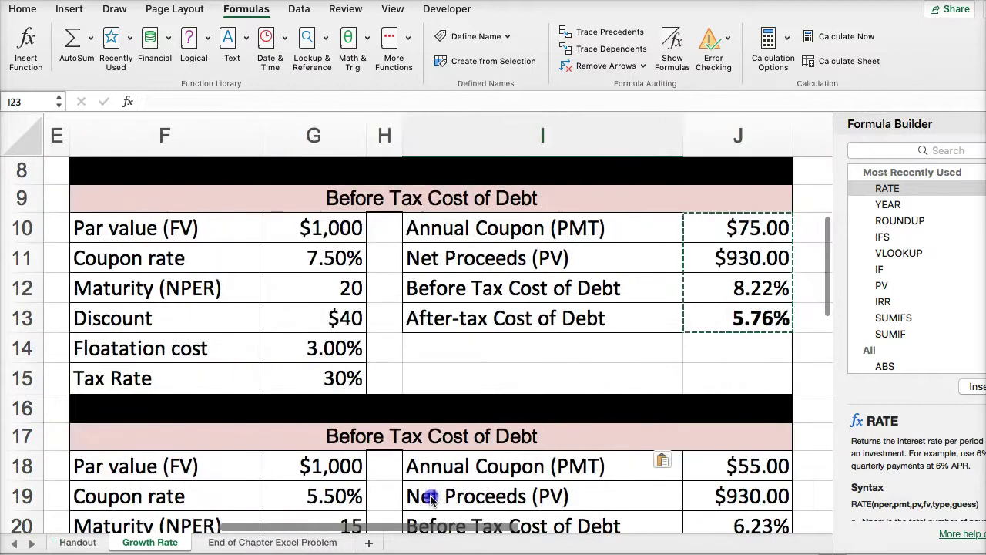
scroll(380, 293, down, 4)
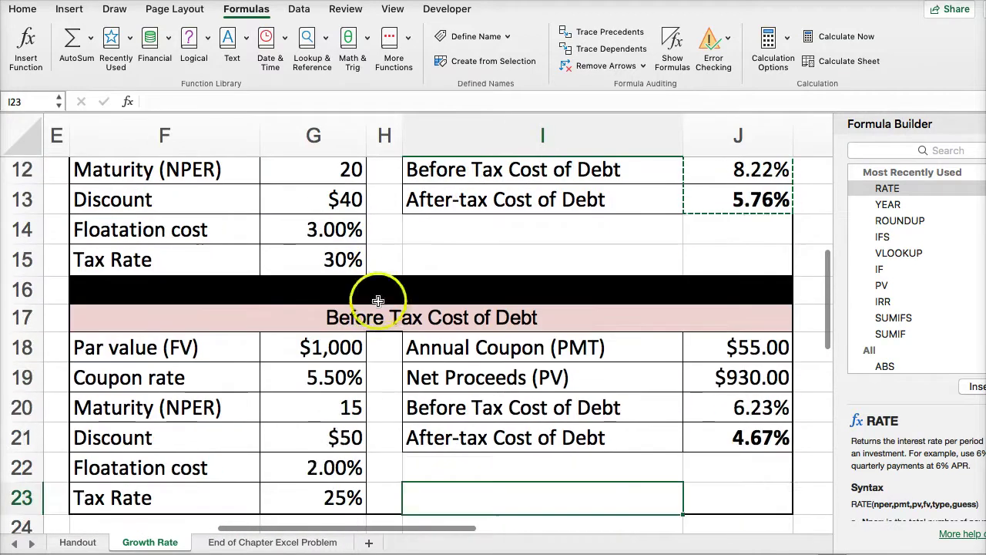
click(436, 408)
click(438, 438)
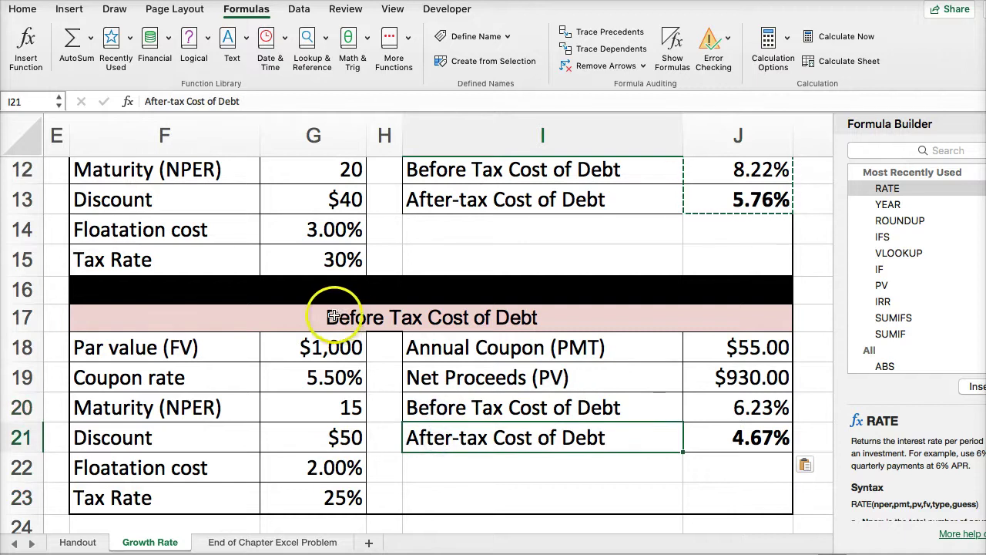
scroll(332, 316, up, 4)
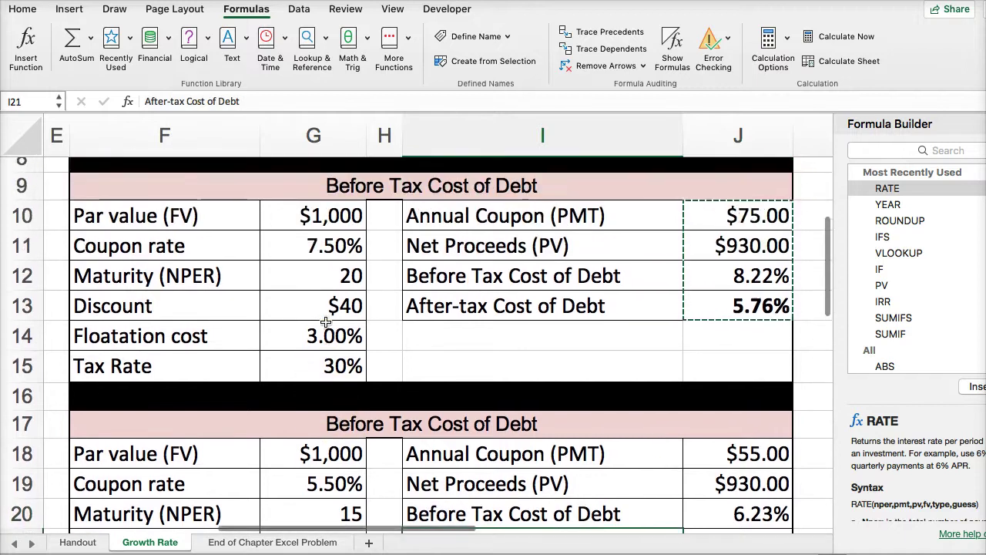
scroll(325, 322, down, 4)
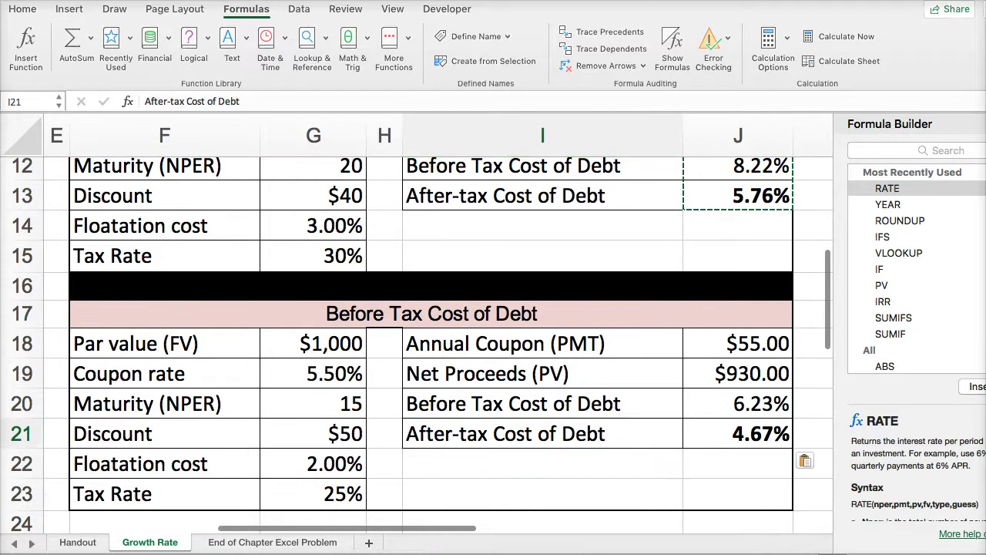
key(Escape)
key(Up)
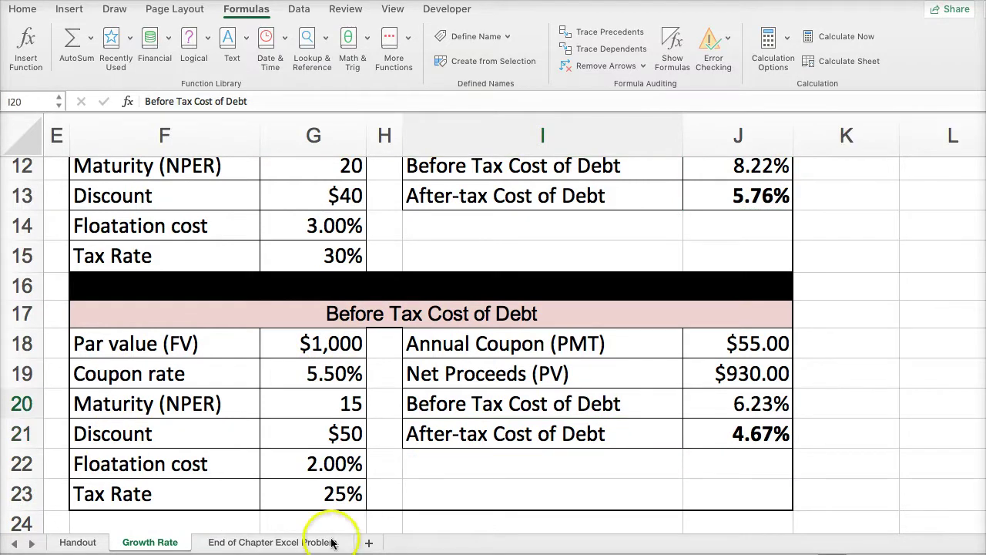
Open the End of Chapter Excel Problem sheet and read the Nova Corporation introduction and its source-of-capital table
click(269, 542)
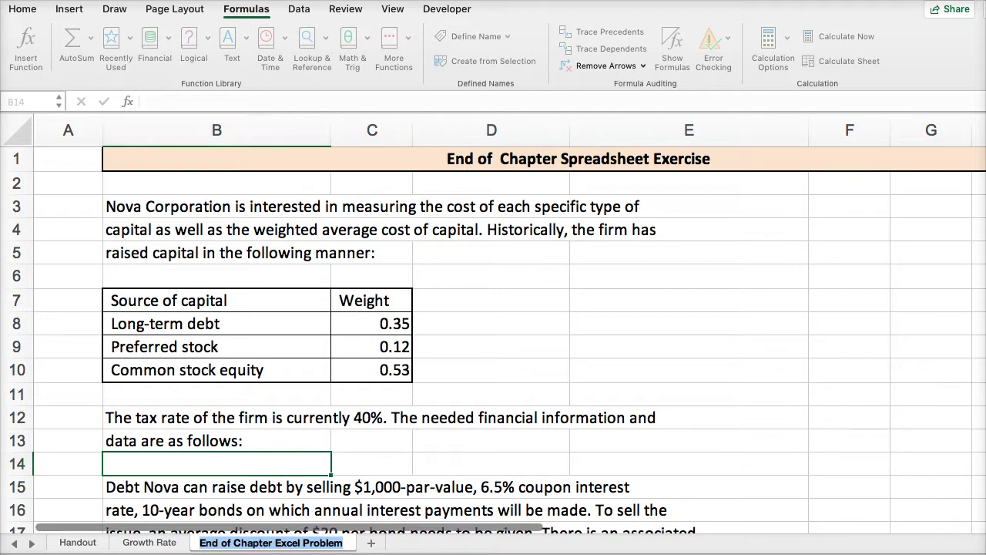
scroll(493, 323, up, 2)
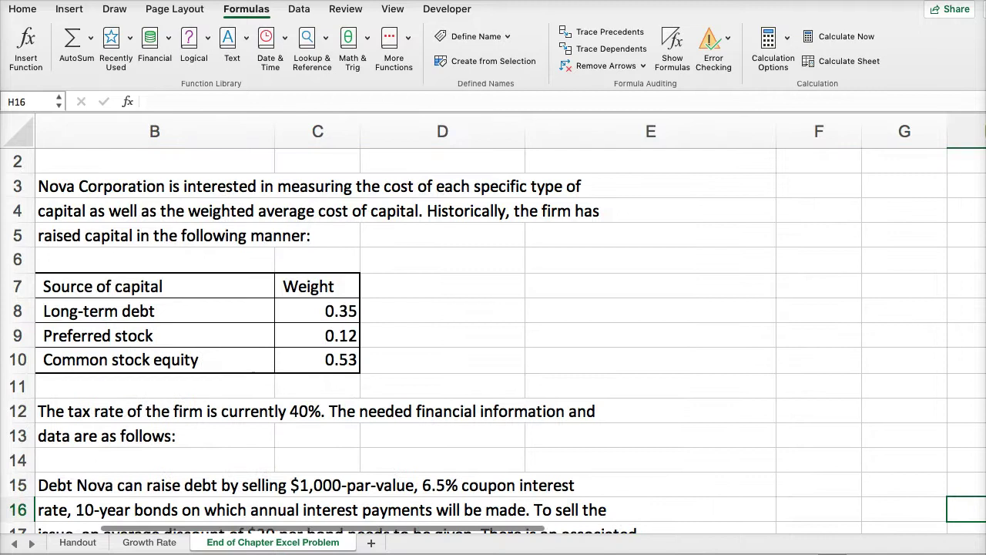
scroll(859, 539, right, 3)
drag(605, 524, 423, 526)
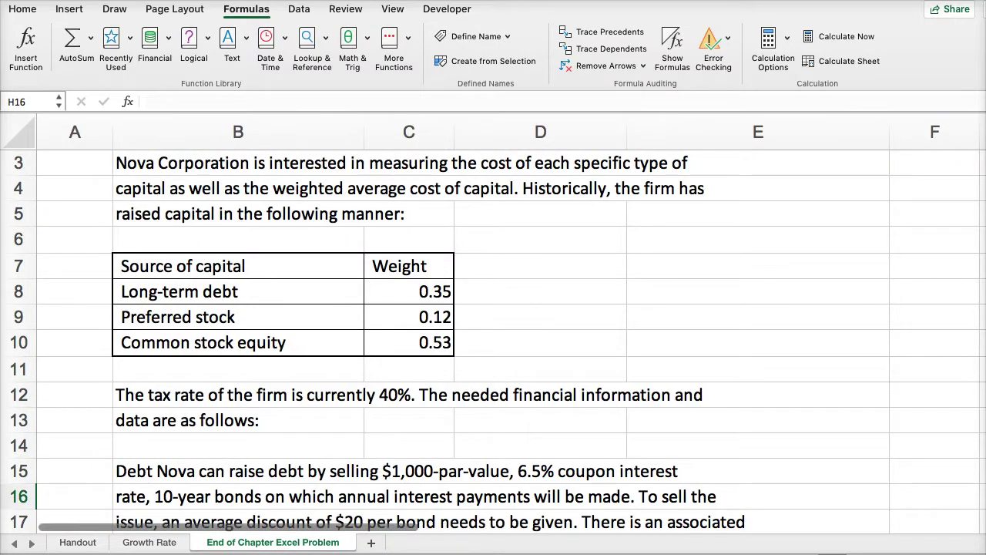
scroll(493, 324, up, 3)
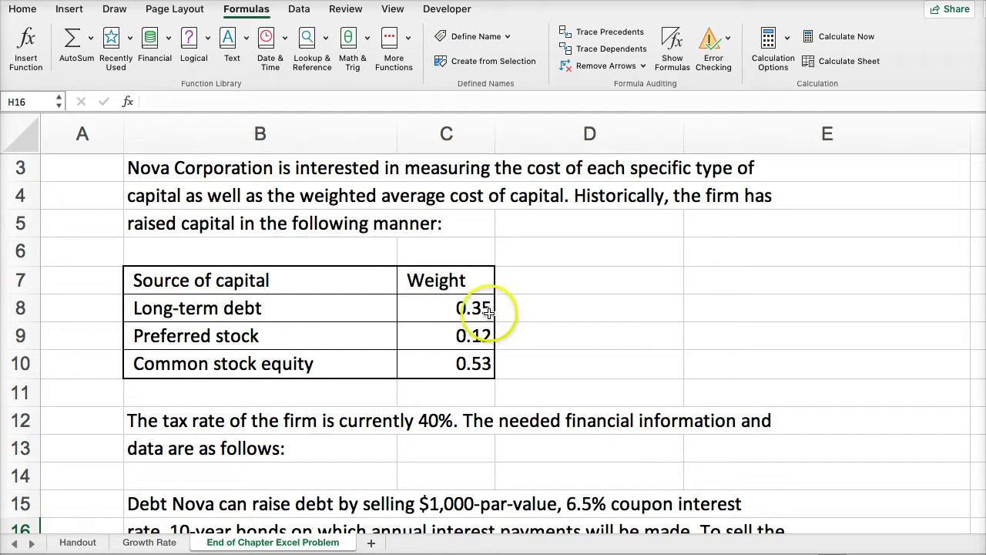
Format the capital weights in C8:C10 as percentages
drag(424, 308, 435, 366)
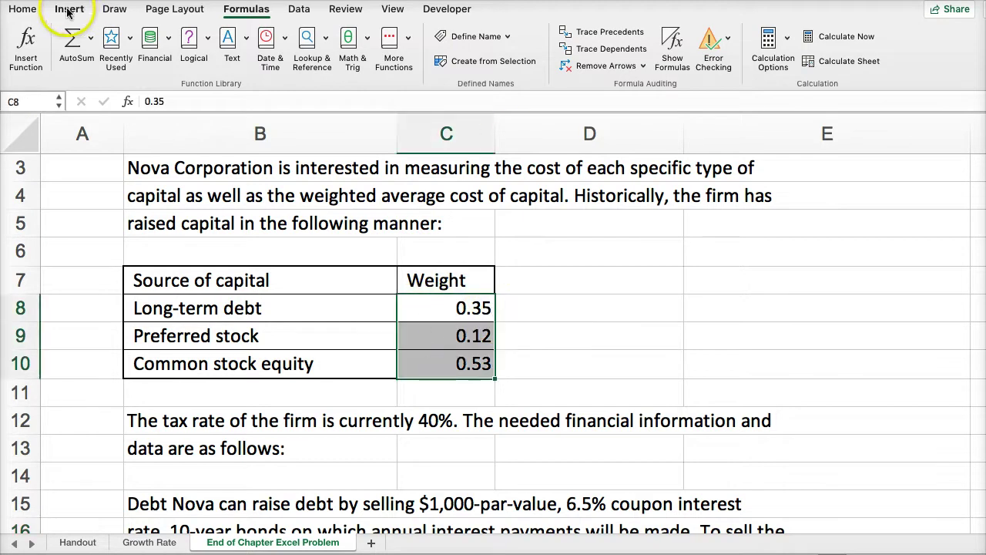
click(23, 9)
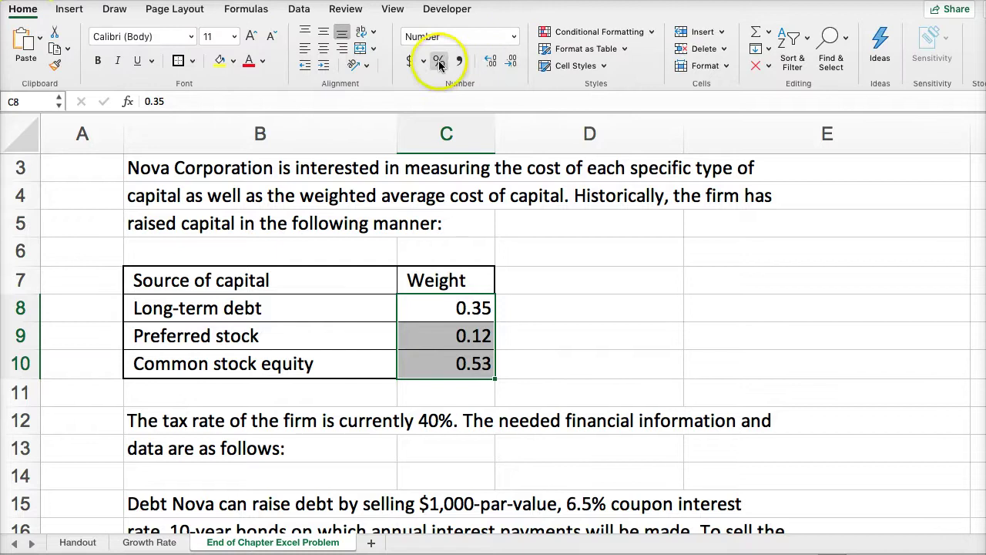
click(438, 61)
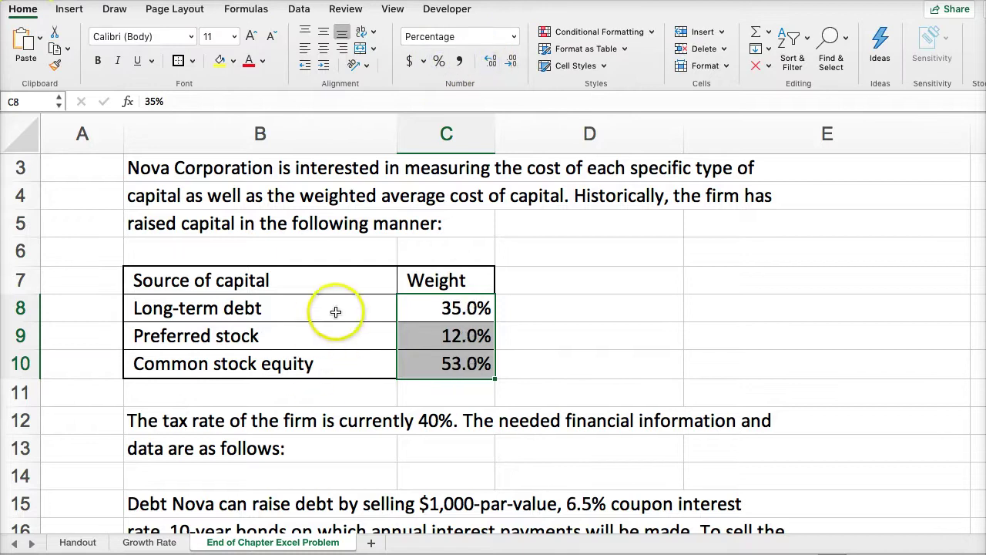
click(282, 312)
click(285, 341)
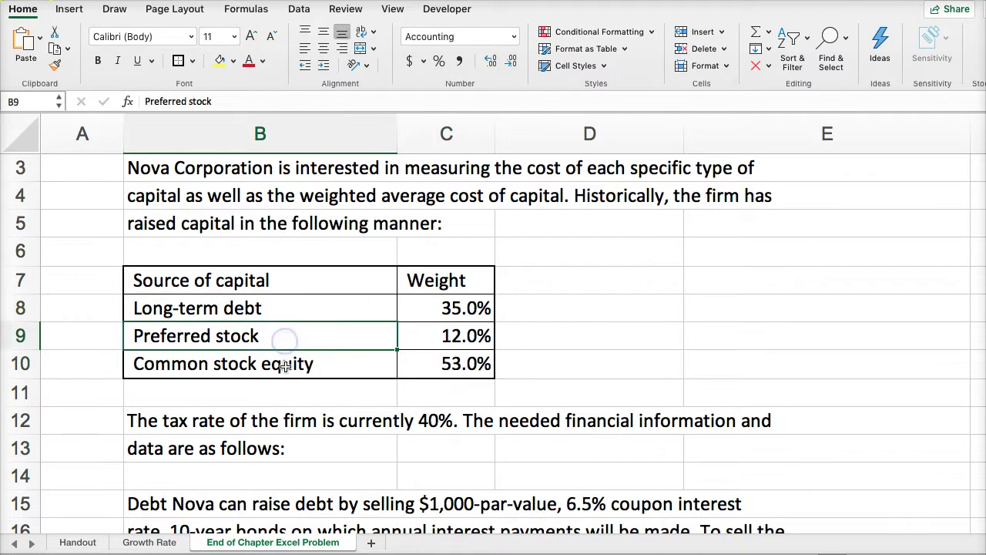
Read the Nova Corporation problem text on debt, preferred stock, common stock and retained earnings, plus the To Do questions a to f
click(286, 362)
scroll(513, 370, down, 2)
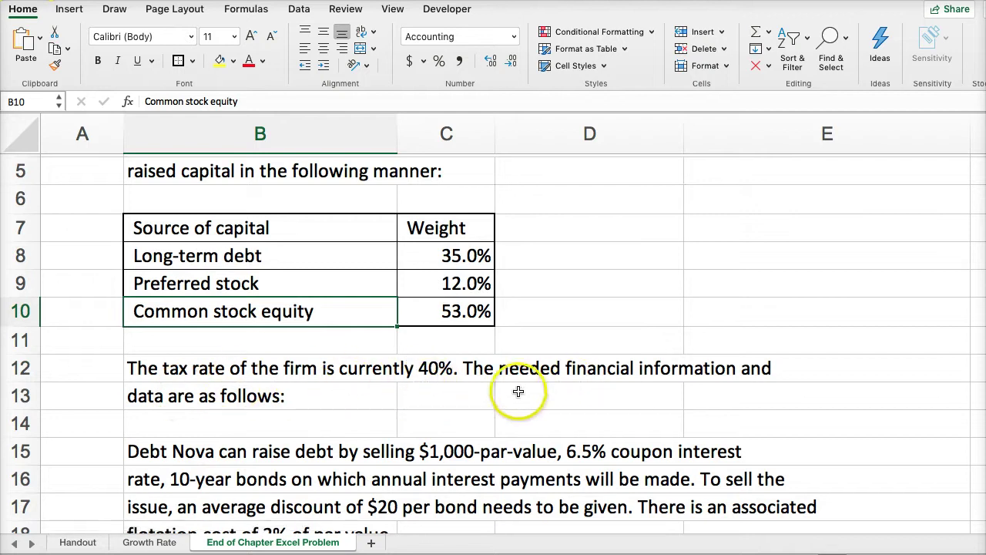
scroll(577, 392, down, 4)
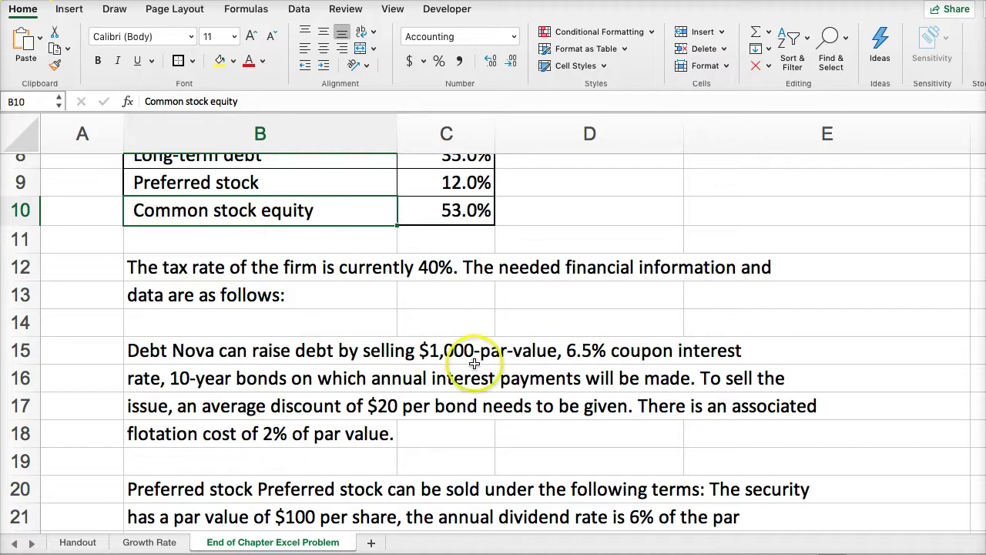
scroll(463, 392, down, 3)
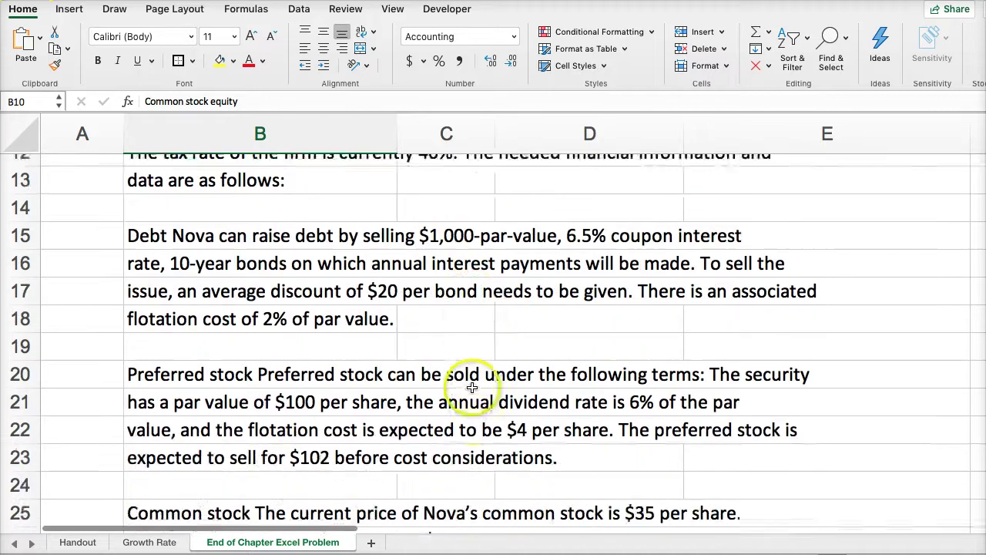
scroll(466, 387, down, 2)
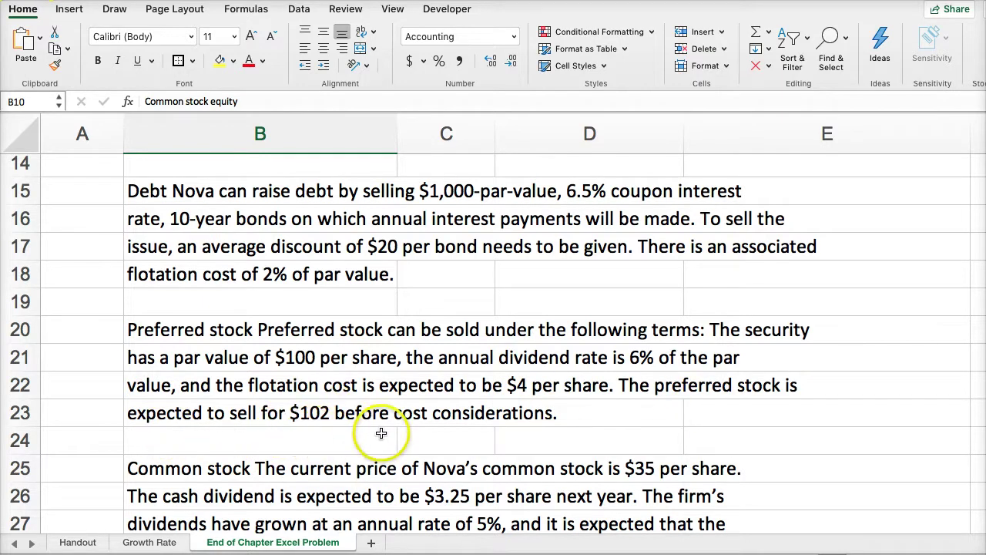
scroll(380, 433, down, 5)
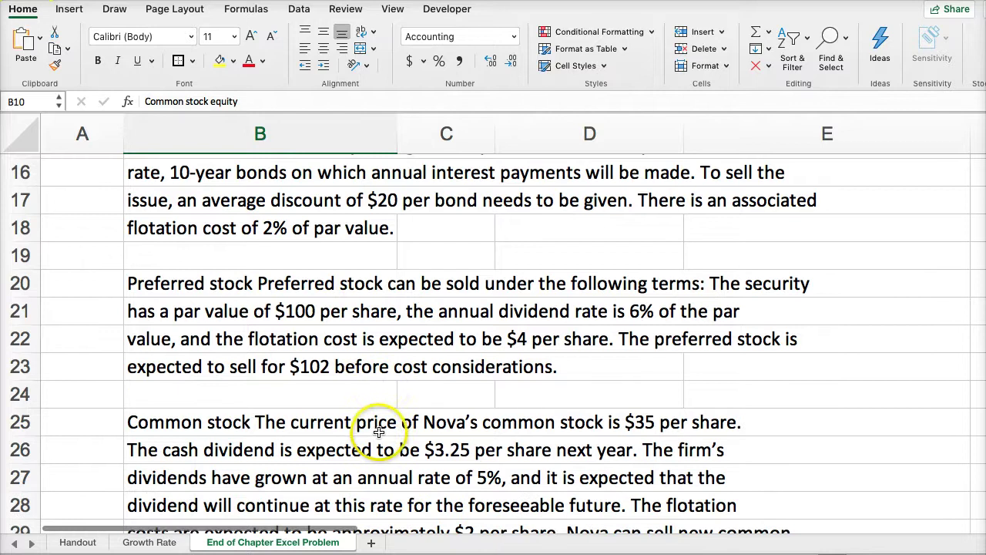
scroll(378, 432, down, 2)
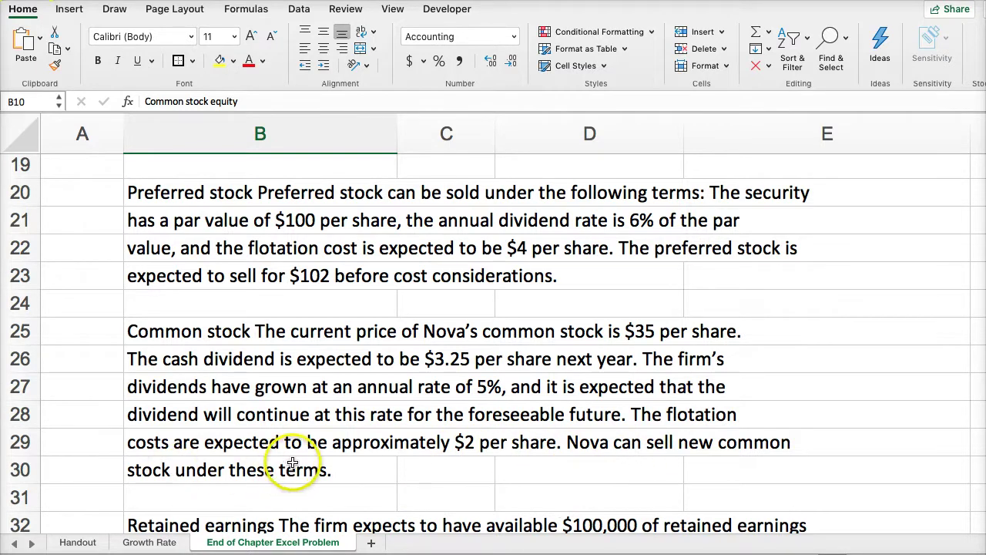
scroll(318, 453, down, 10)
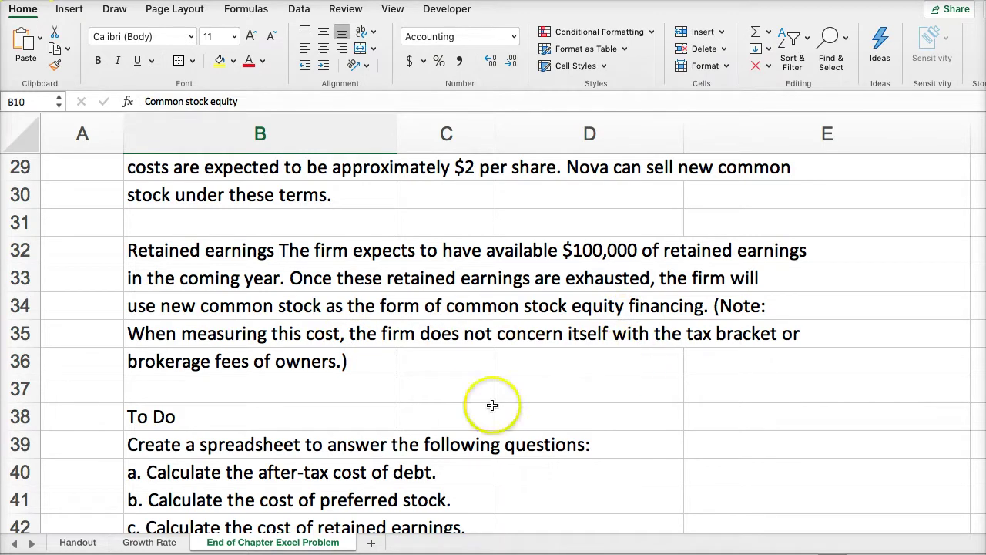
scroll(323, 367, down, 3)
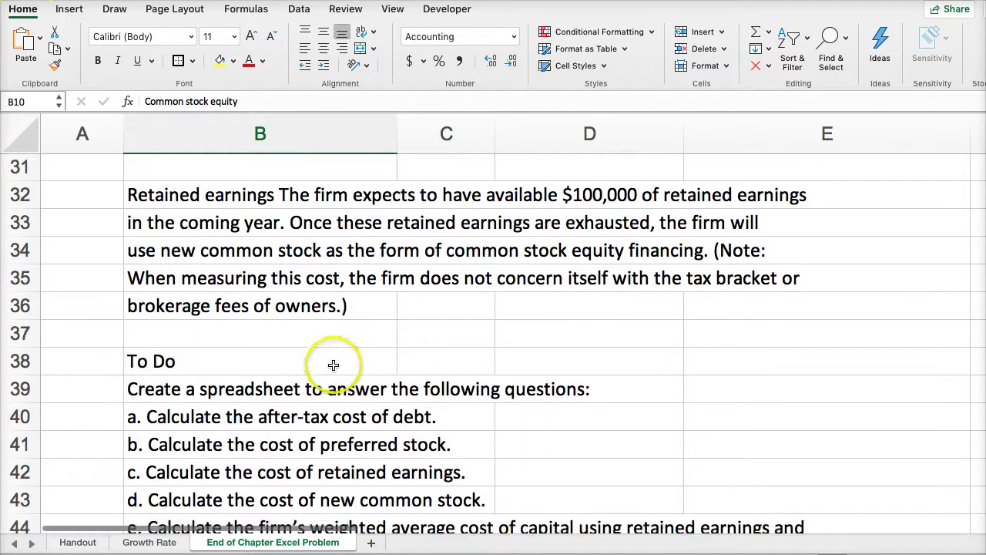
scroll(318, 326, up, 8)
scroll(319, 326, up, 15)
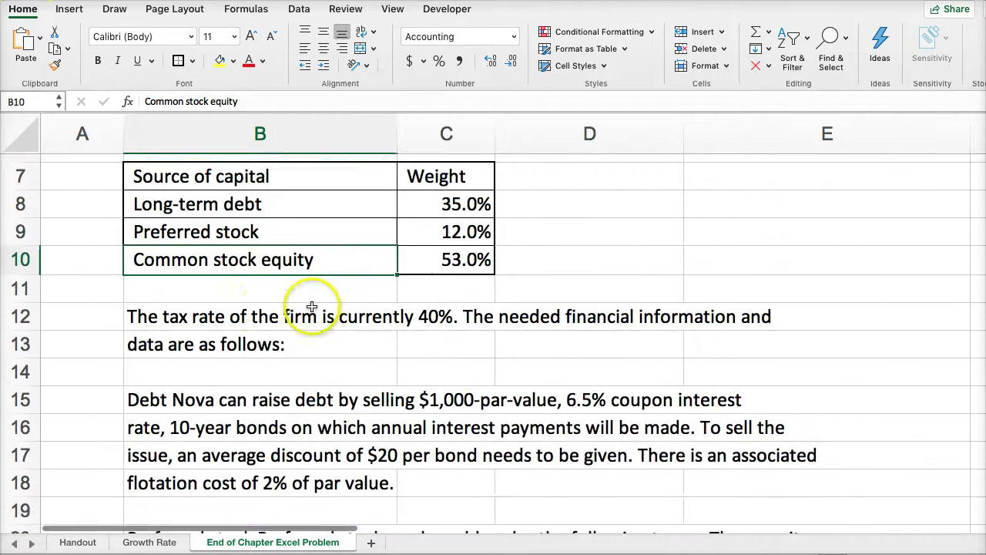
scroll(273, 338, down, 10)
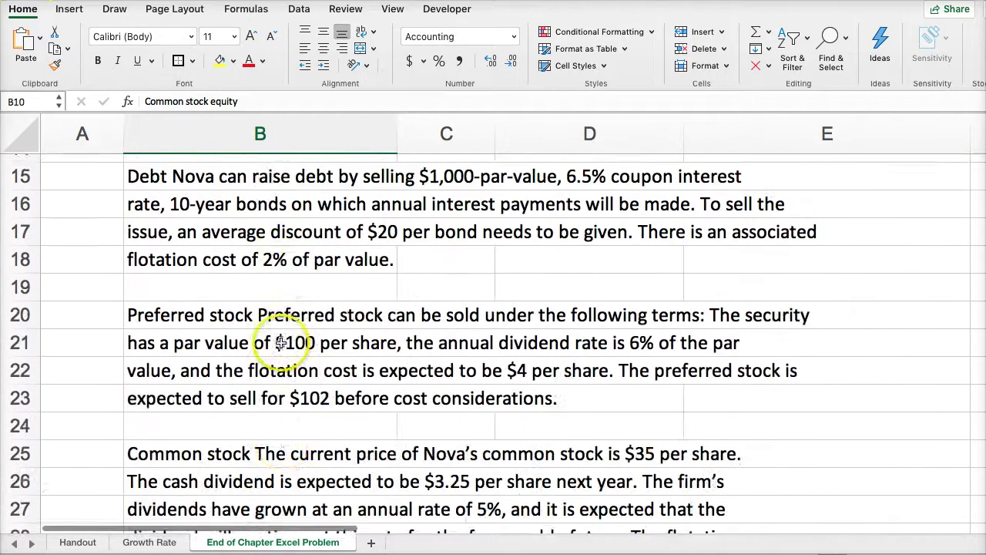
scroll(284, 344, down, 4)
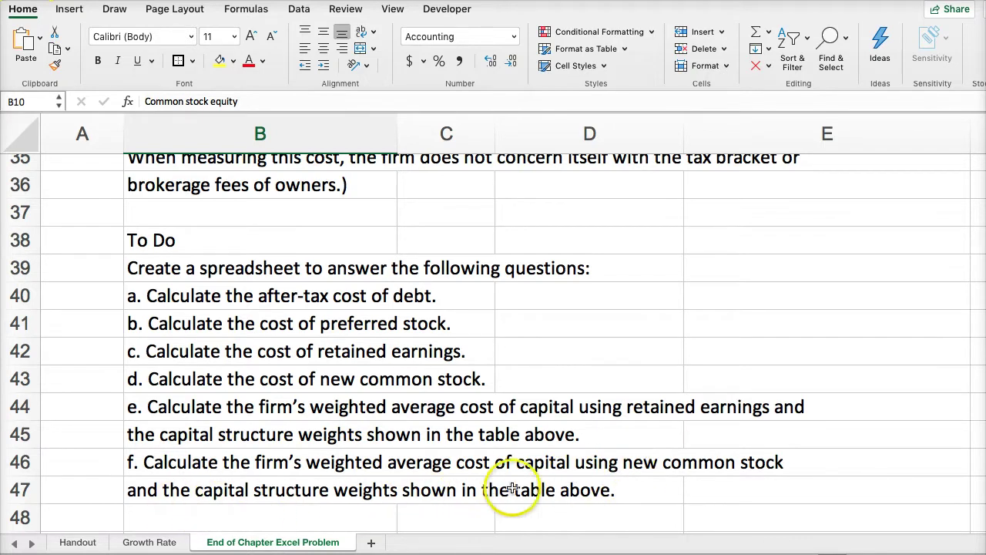
Narrow columns A and D so the Debt table in the Answer section fits across columns B to F
scroll(521, 406, down, 9)
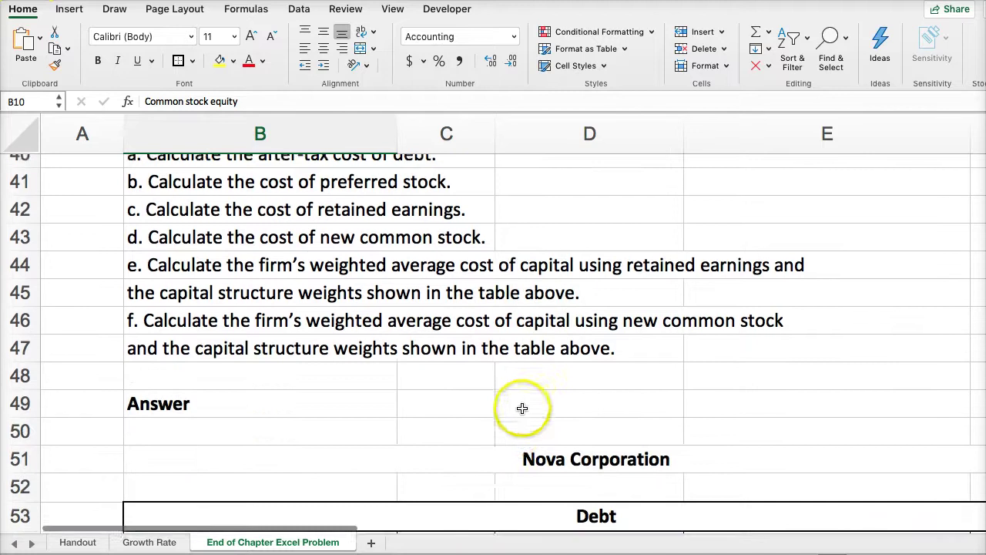
scroll(516, 403, down, 2)
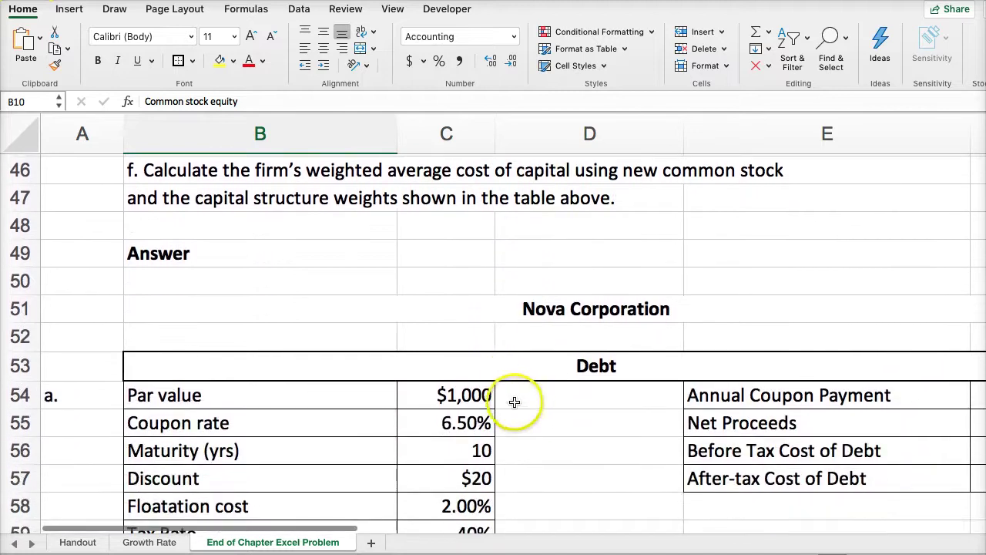
drag(125, 136, 62, 135)
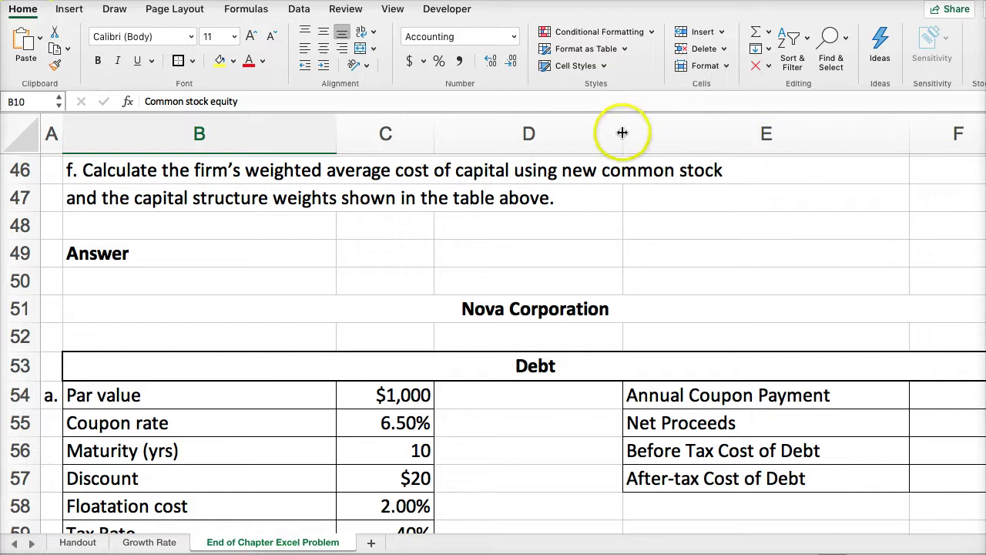
drag(622, 137, 565, 137)
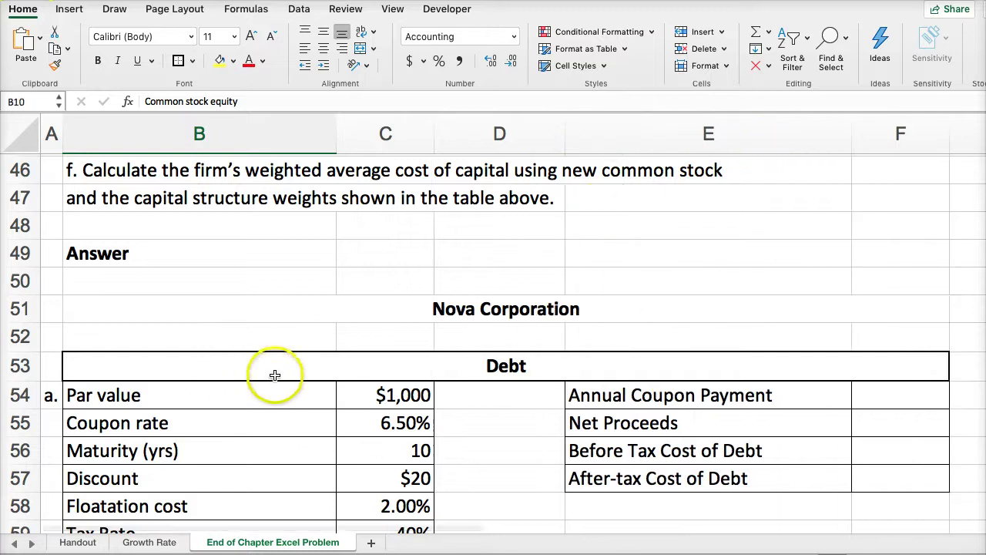
Review the Debt table's input values in C54:C59, from par value to tax rate
scroll(293, 371, down, 3)
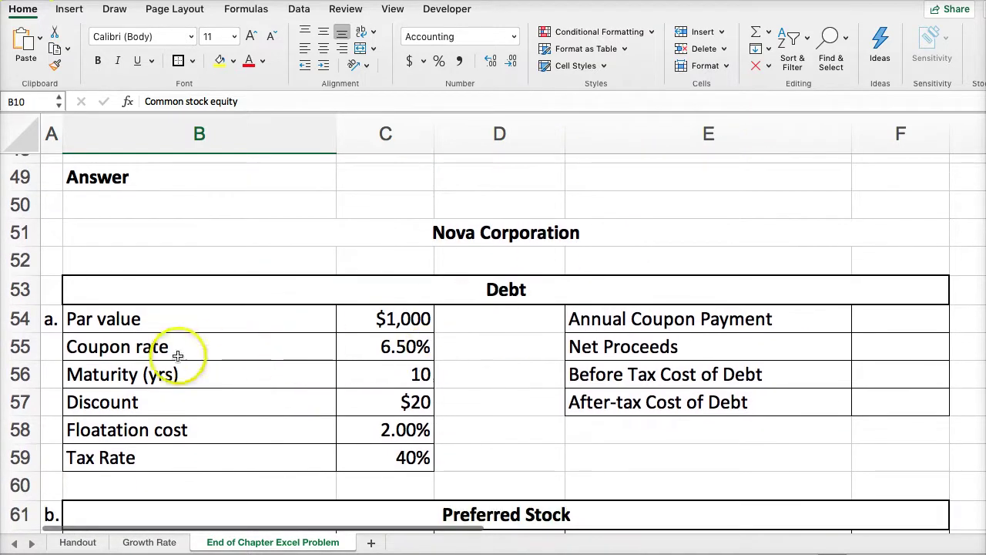
click(366, 319)
click(363, 347)
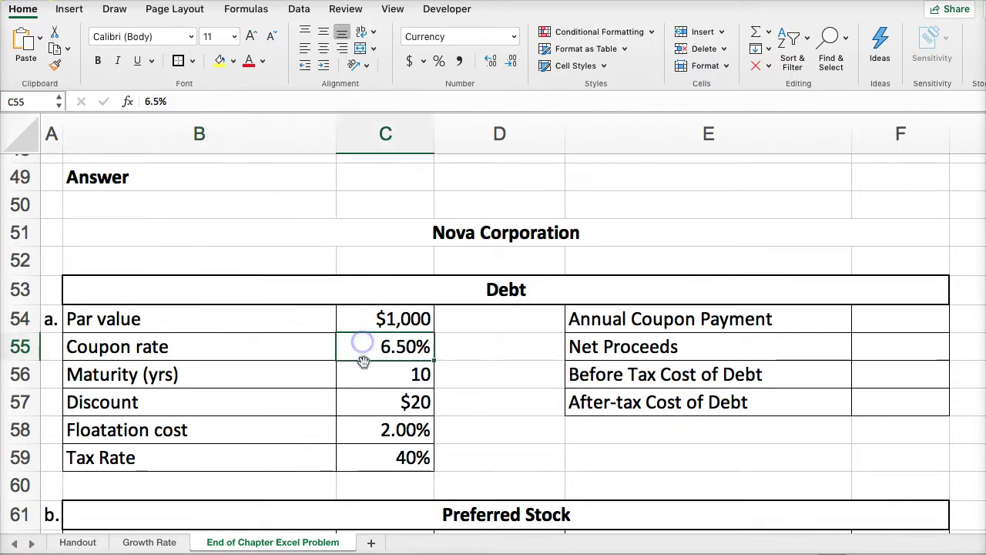
click(367, 371)
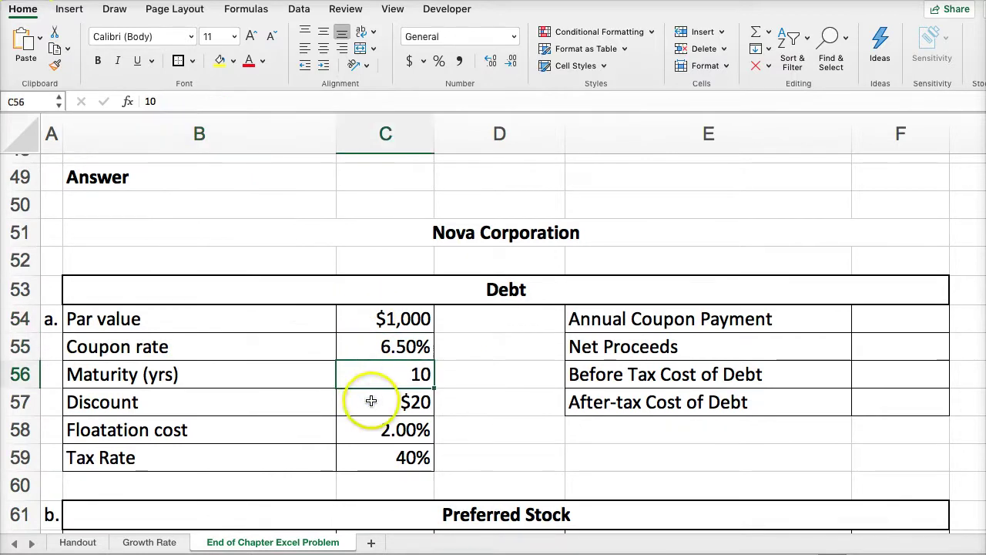
click(370, 401)
click(365, 426)
click(364, 455)
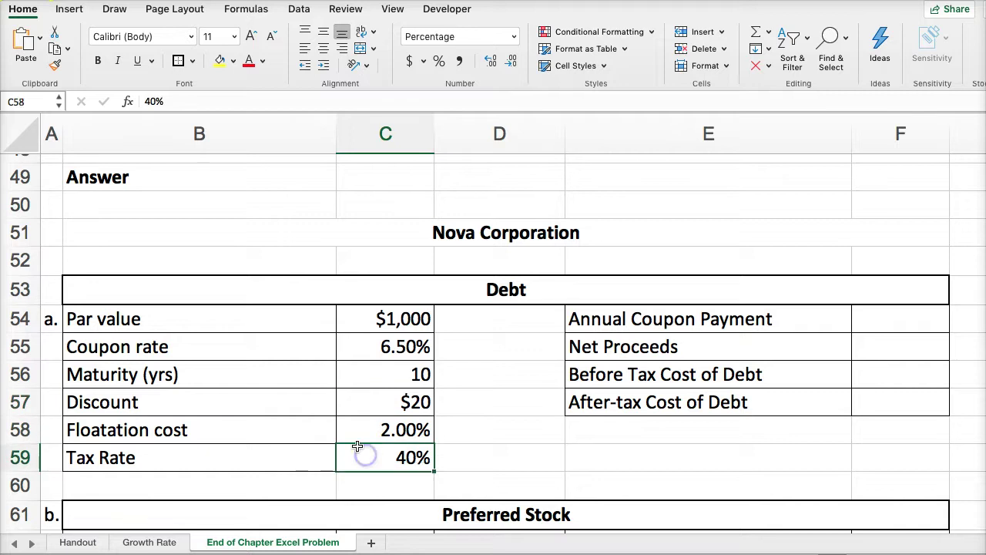
Calculate the Annual Coupon Payment in F54 as par value times coupon rate with +C54*C55
click(889, 328)
text(+)
click(394, 322)
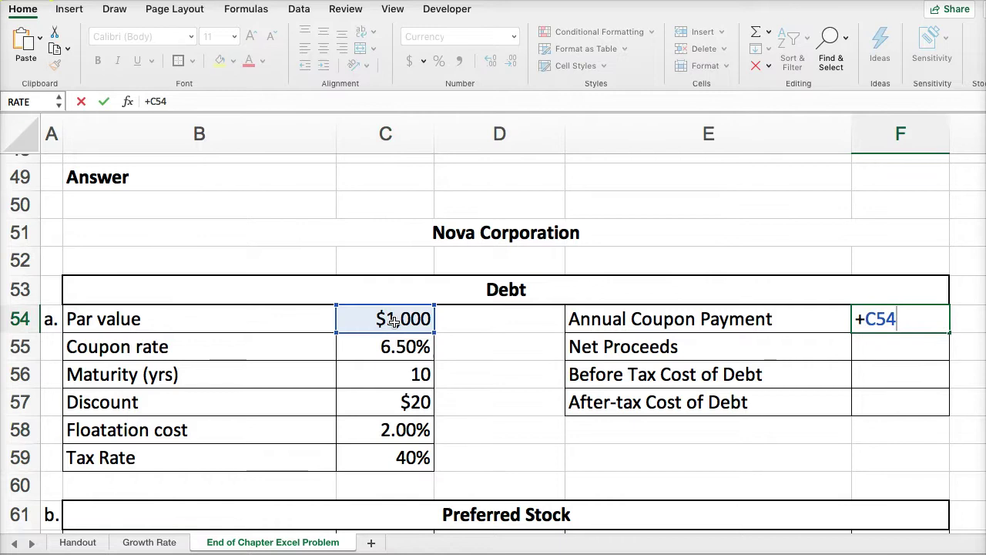
click(390, 348)
key(Return)
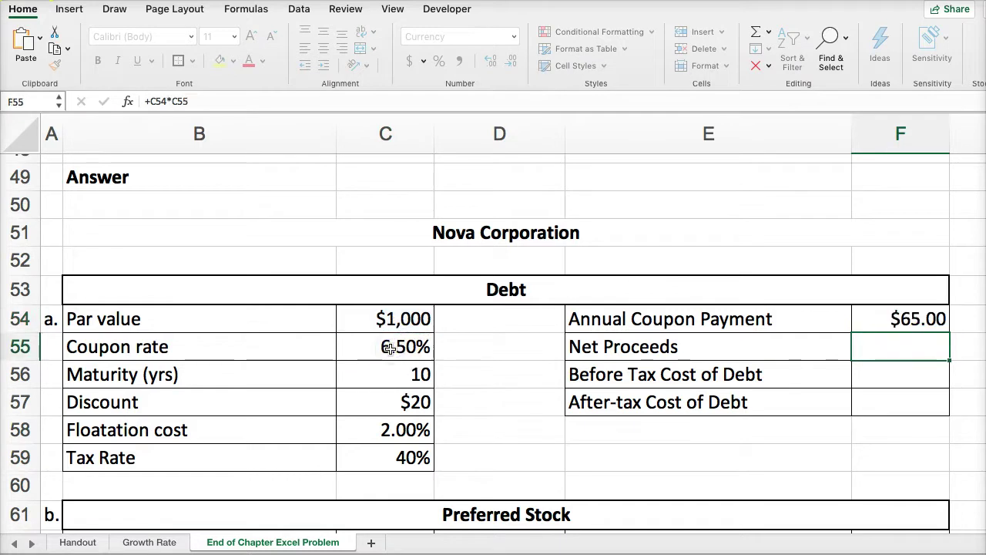
Calculate the Net Proceeds in F55 as par value minus discount minus flotation cost with +C54-C57-(C58*C54)
text(+)
click(385, 318)
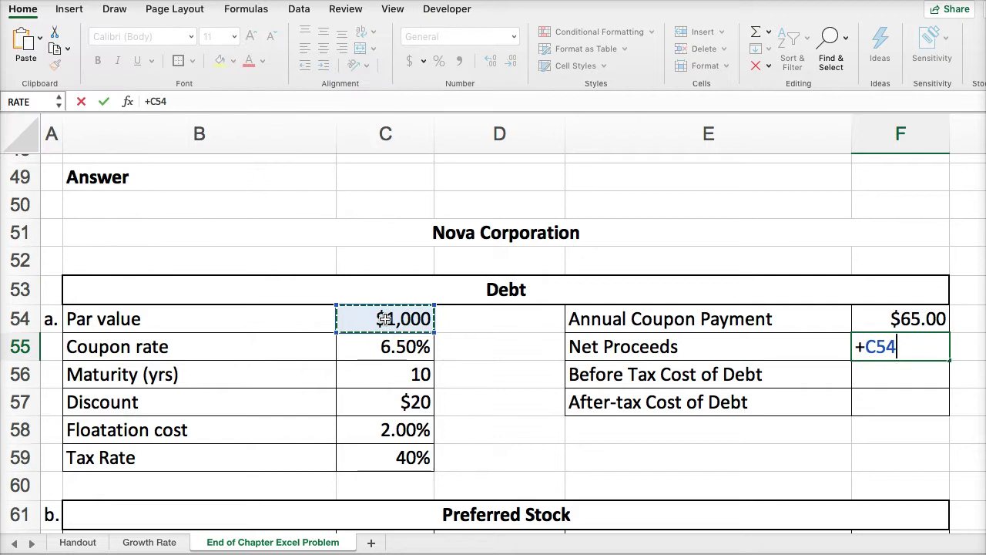
click(385, 401)
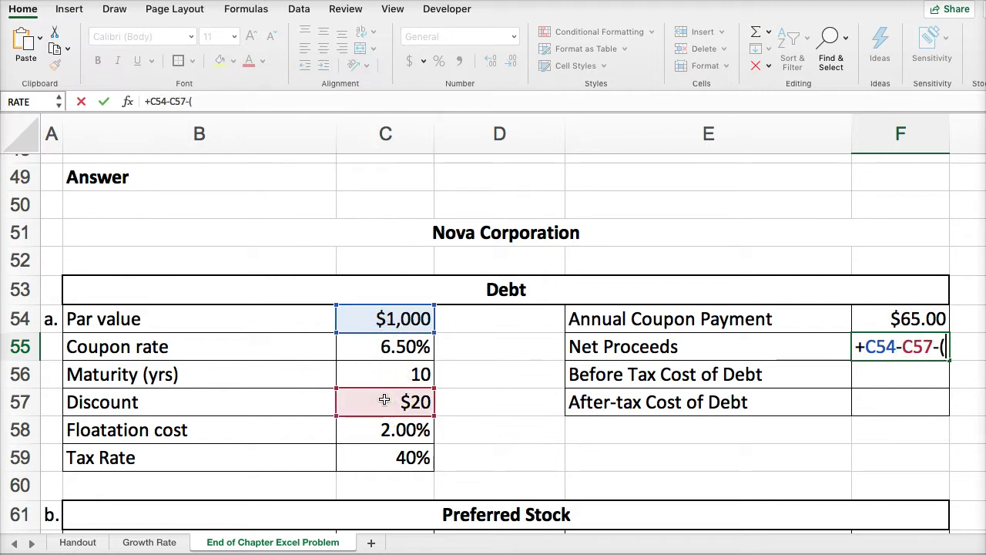
text(-()
click(385, 430)
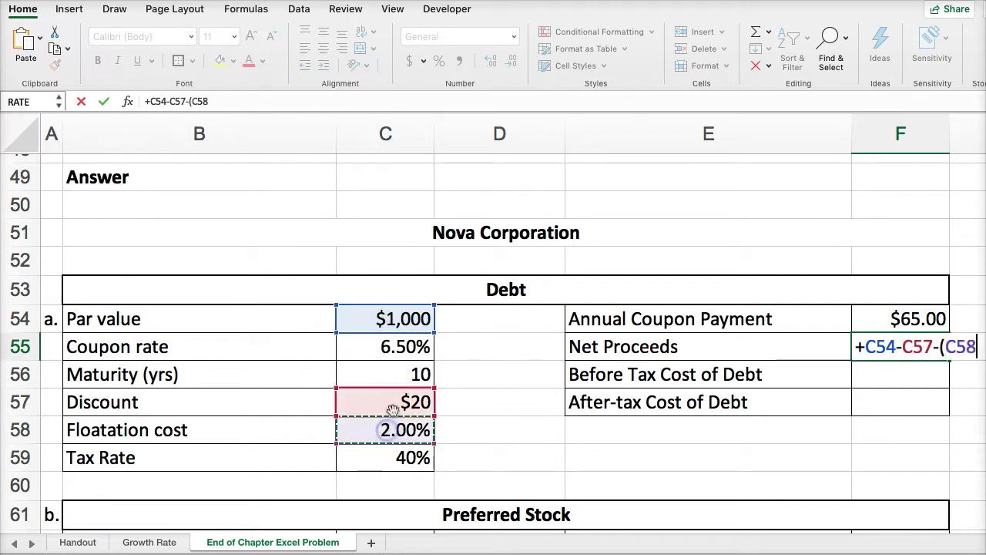
text(*)
click(385, 320)
key(Return)
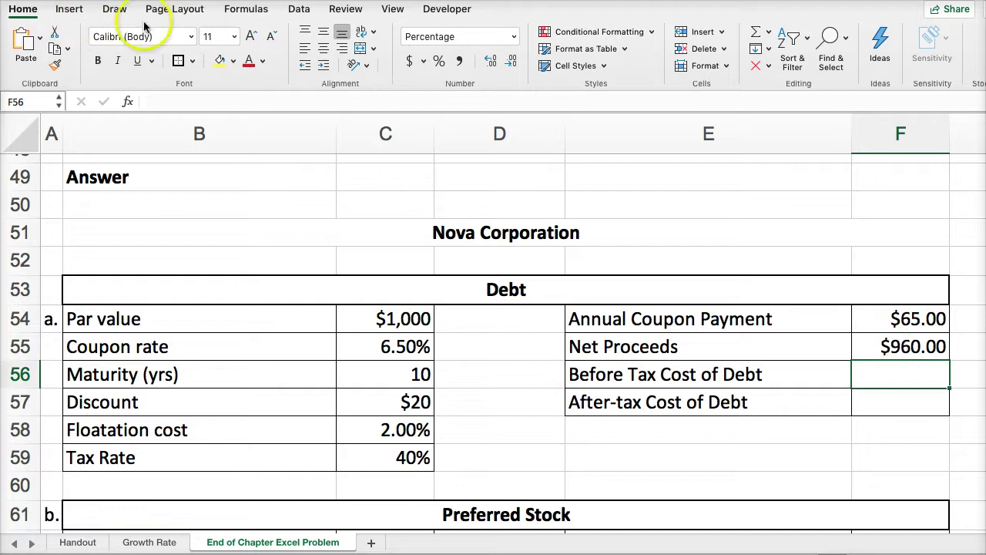
click(249, 13)
click(25, 42)
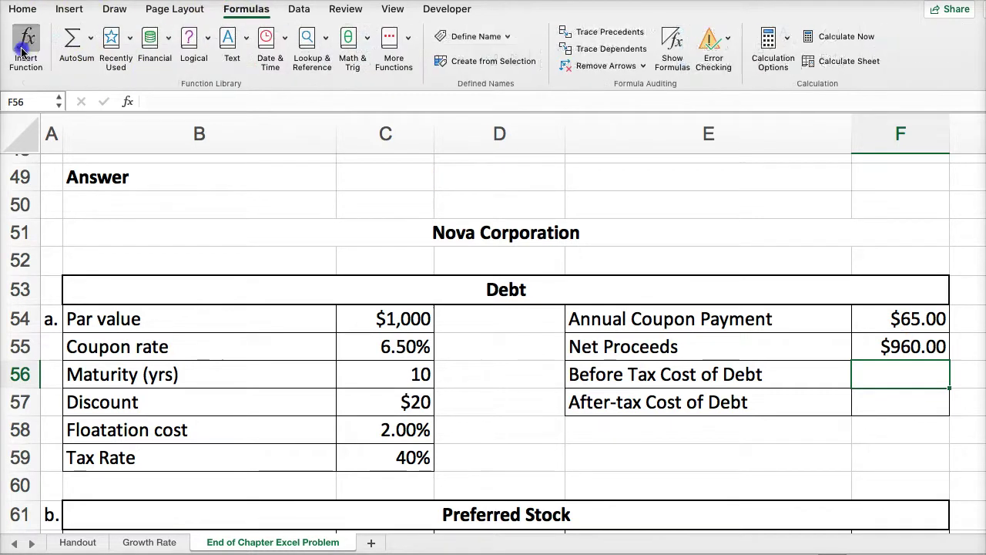
double_click(886, 189)
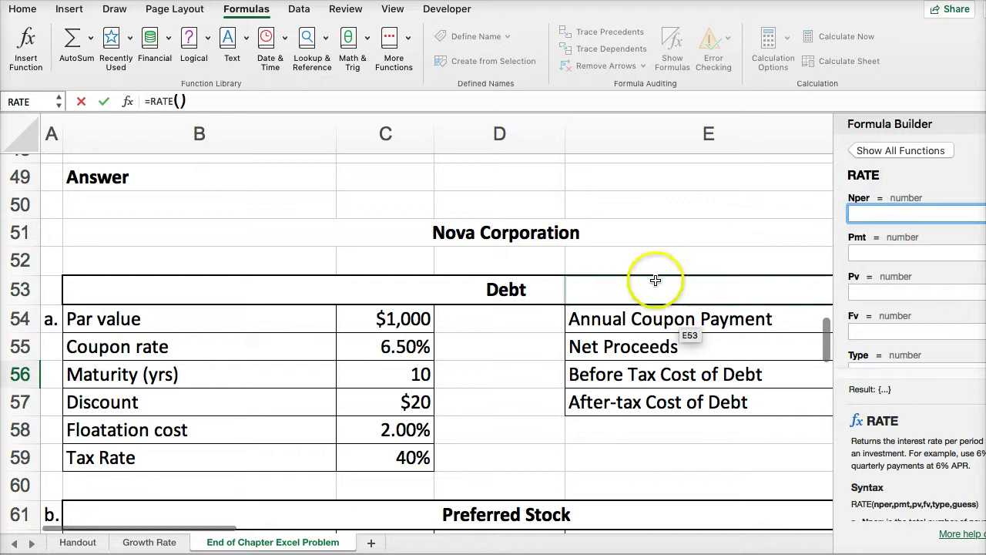
click(385, 374)
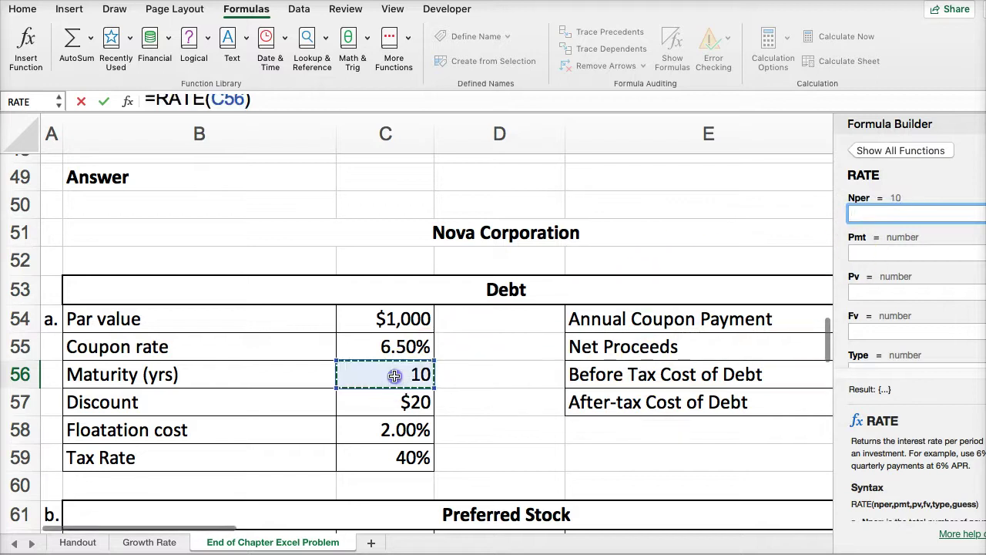
click(863, 254)
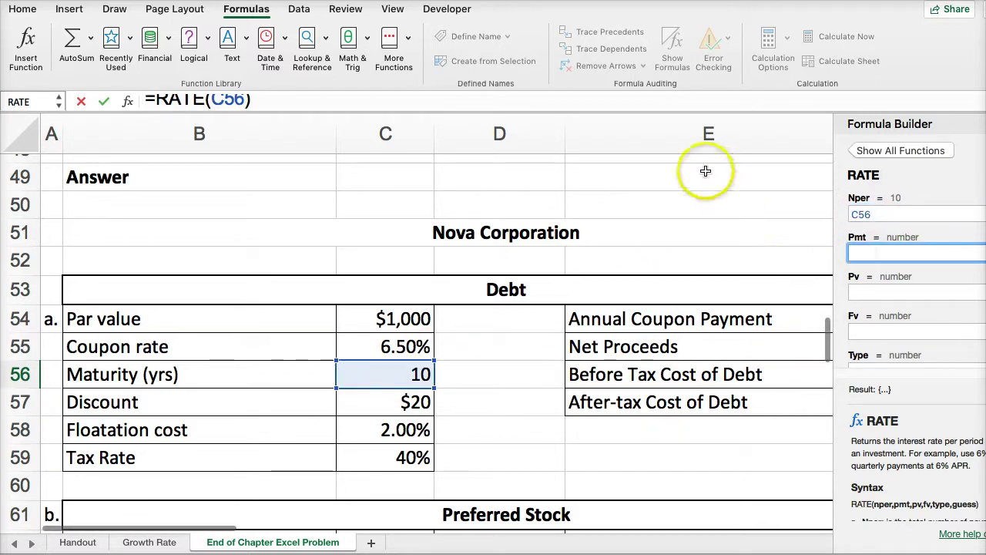
click(309, 135)
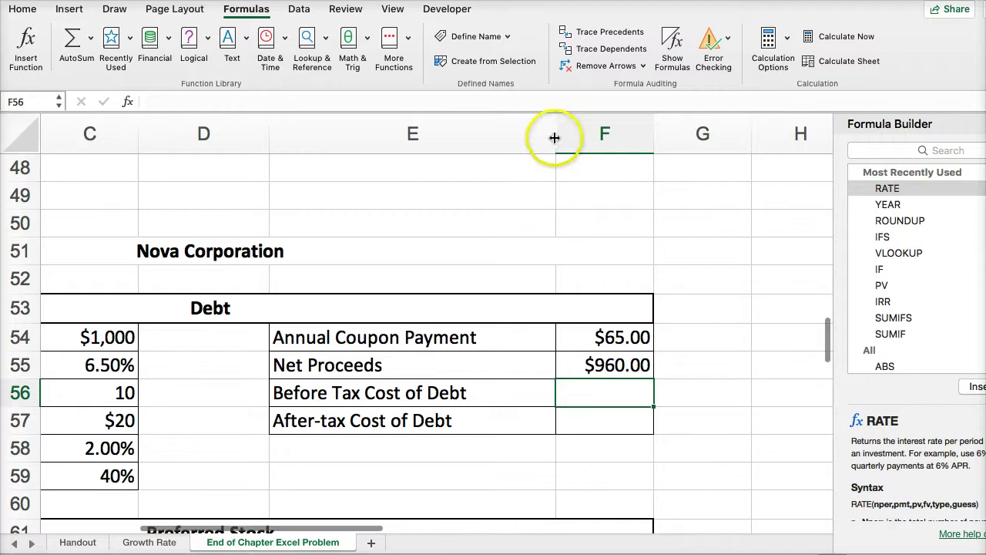
Narrow columns E, B and D so the whole Debt table, including column F, fits beside the Formula Builder
drag(556, 134, 472, 134)
scroll(396, 534, left, 5)
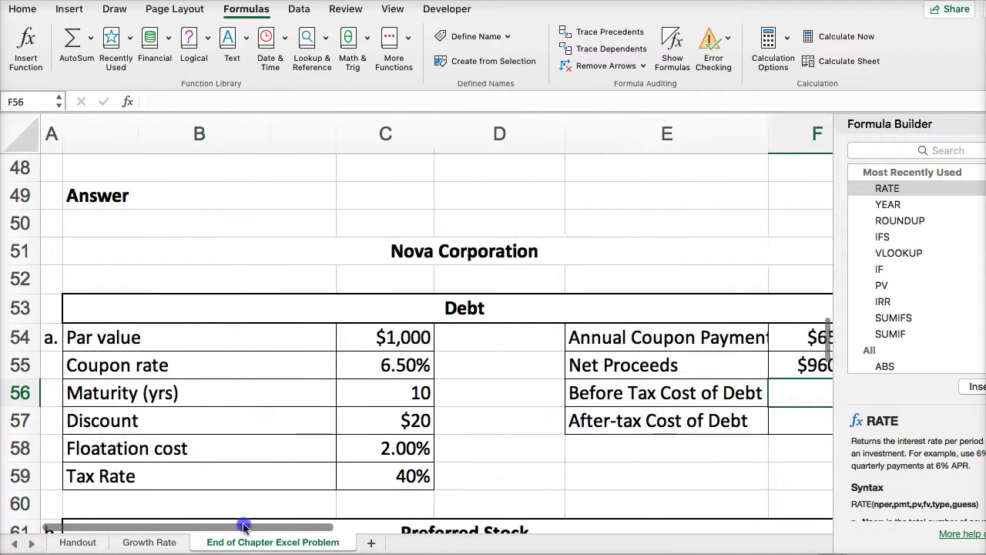
drag(297, 134, 216, 136)
drag(445, 147, 407, 150)
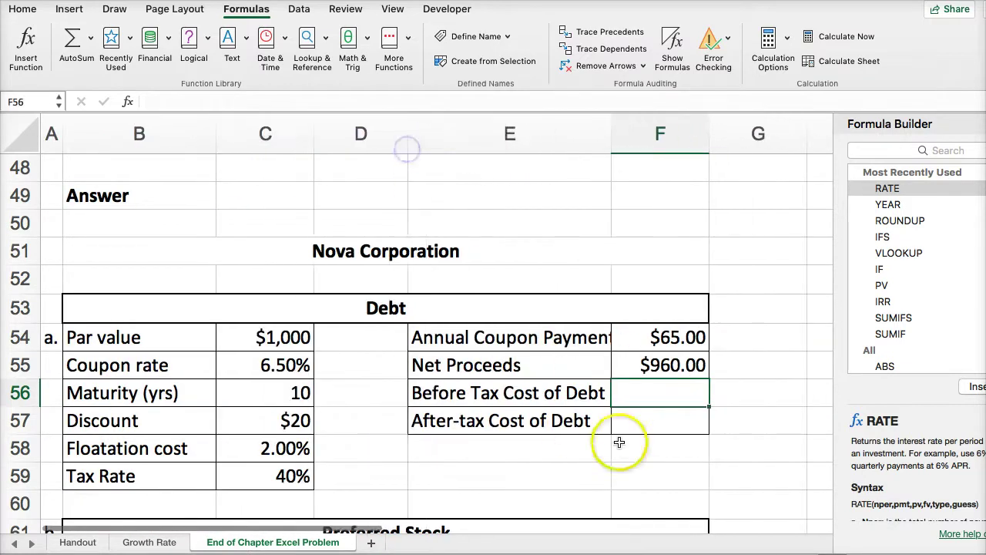
Try to calculate the Before Tax Cost of Debt with RATE, using Nper C56, Pmt F54, Pv -C54 and Fv C54
double_click(881, 189)
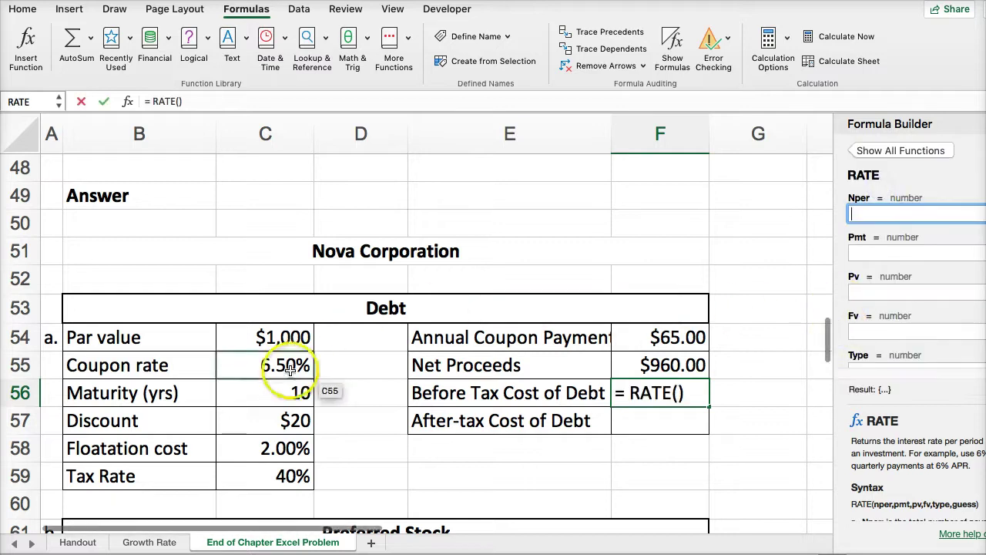
click(257, 392)
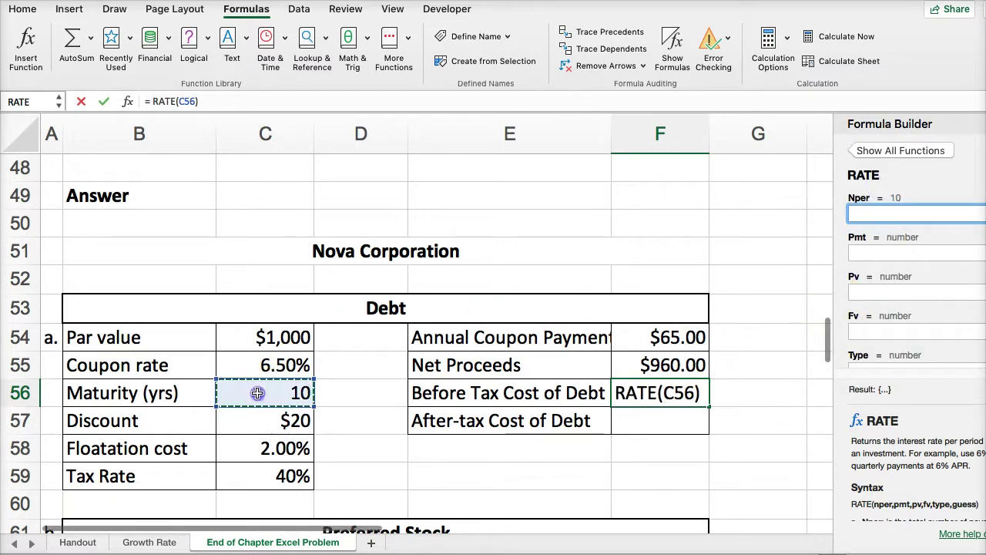
click(860, 252)
click(683, 337)
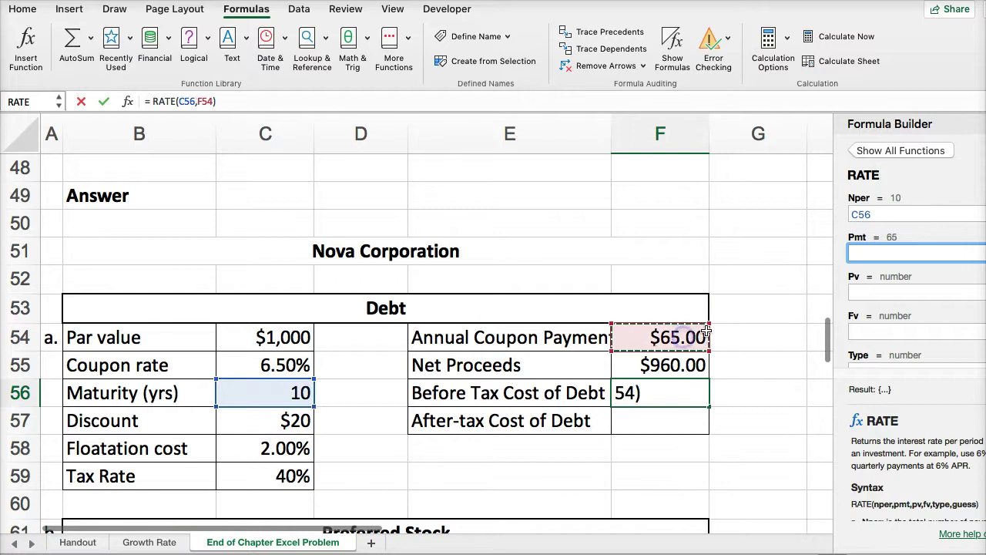
click(866, 289)
text(-)
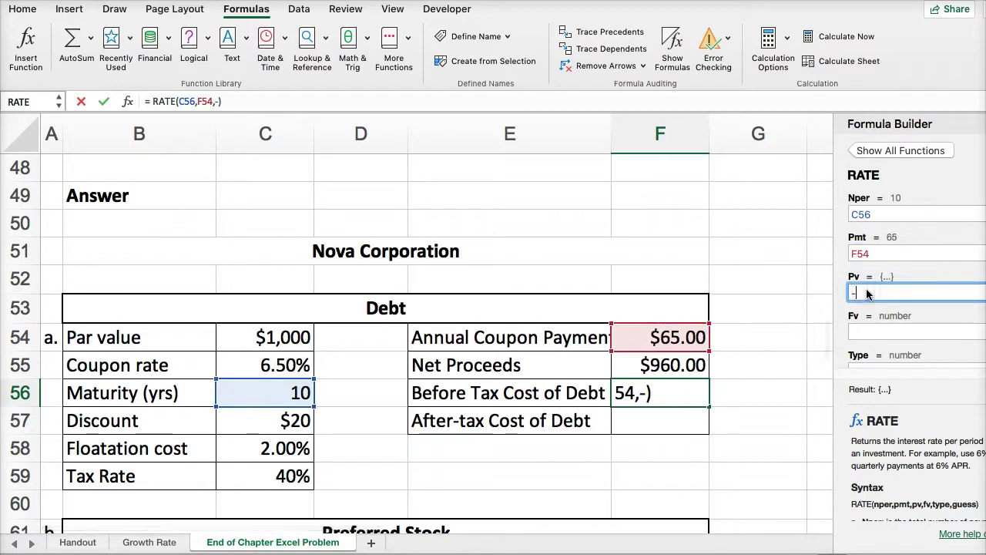
click(693, 356)
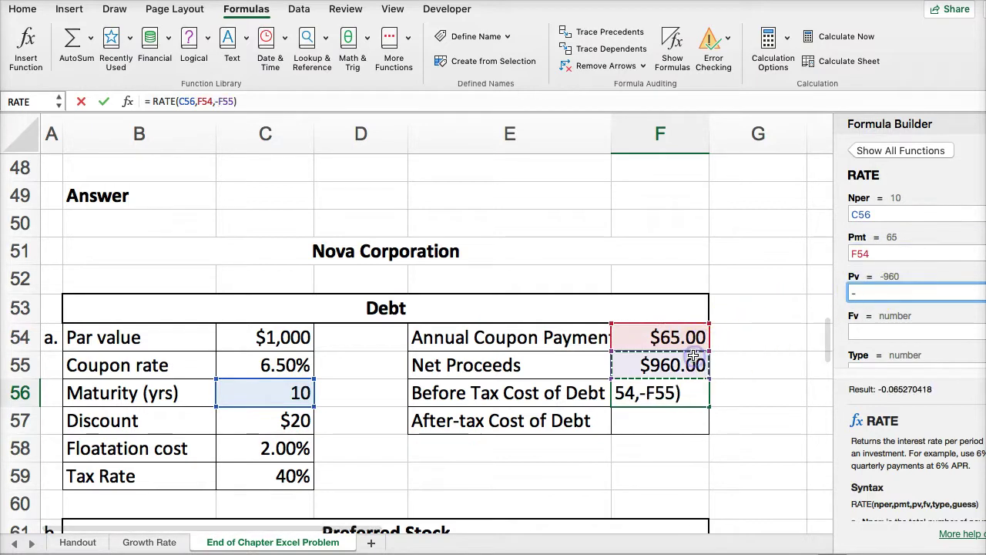
click(280, 337)
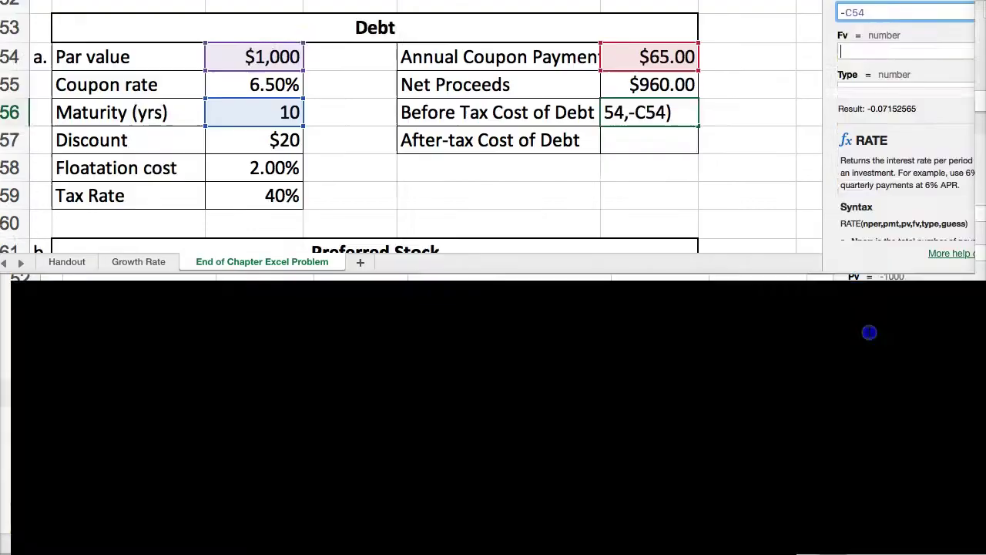
click(869, 331)
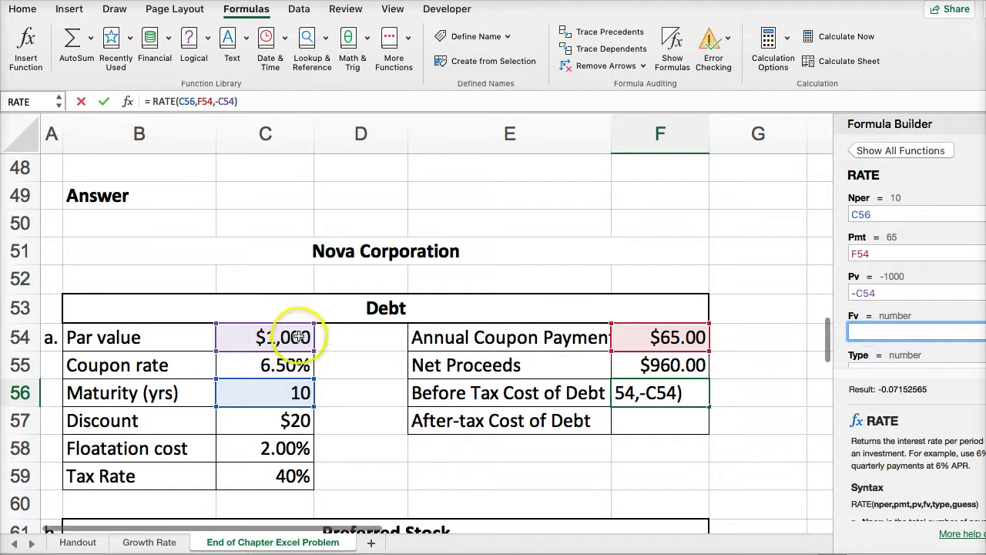
click(255, 337)
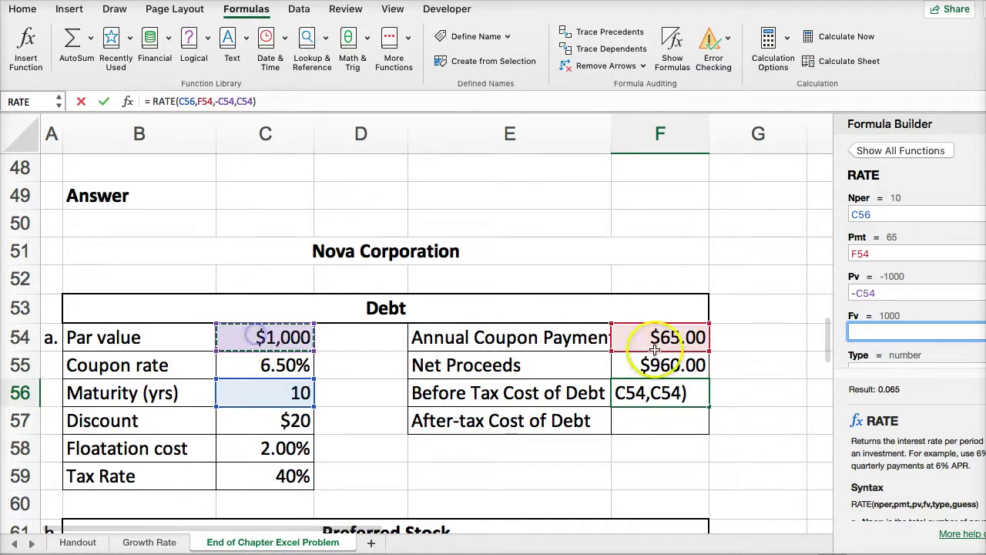
Replace the RATE function's Pv argument with -F55, enter the formula, and clear cell F57
click(883, 293)
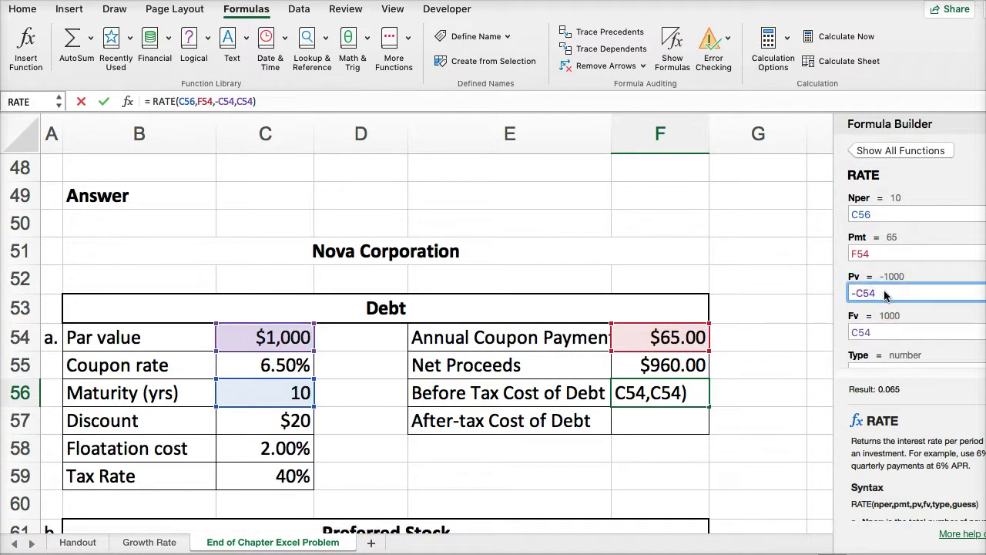
key(BackSpace)
key(BackSpace)
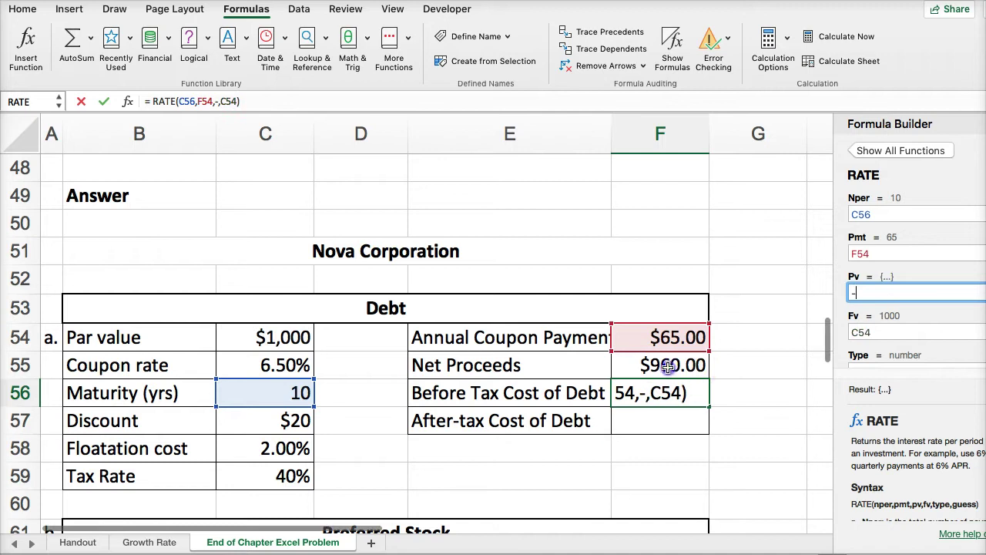
click(668, 367)
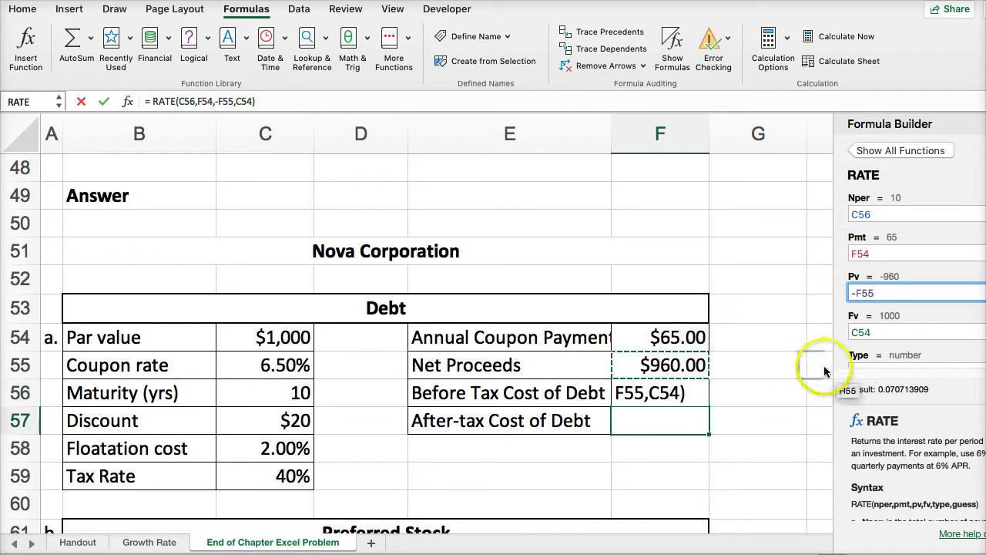
key(Return)
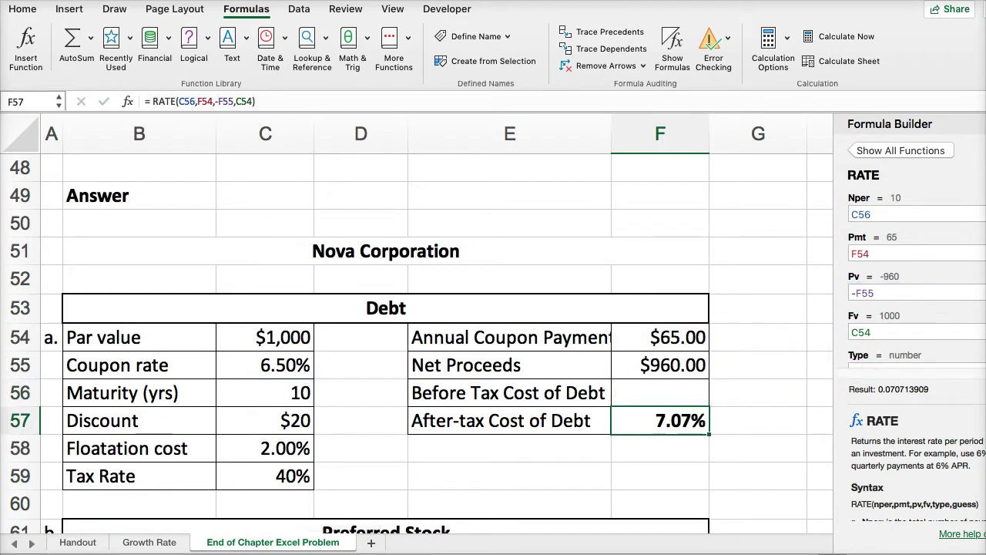
click(651, 421)
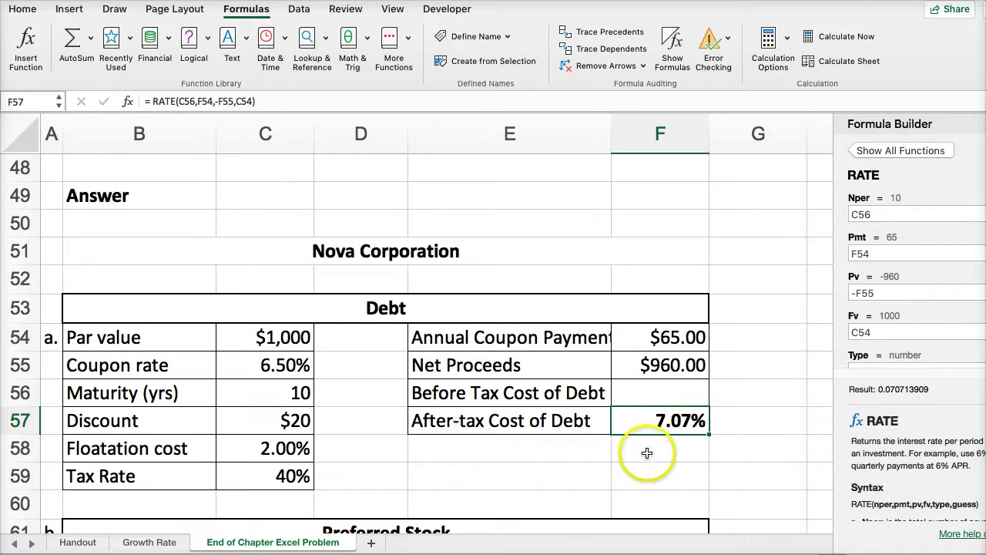
key(Delete)
Consult the worked Before Tax Cost of Debt example on the Growth Rate sheet and return to the End of Chapter sheet
click(660, 388)
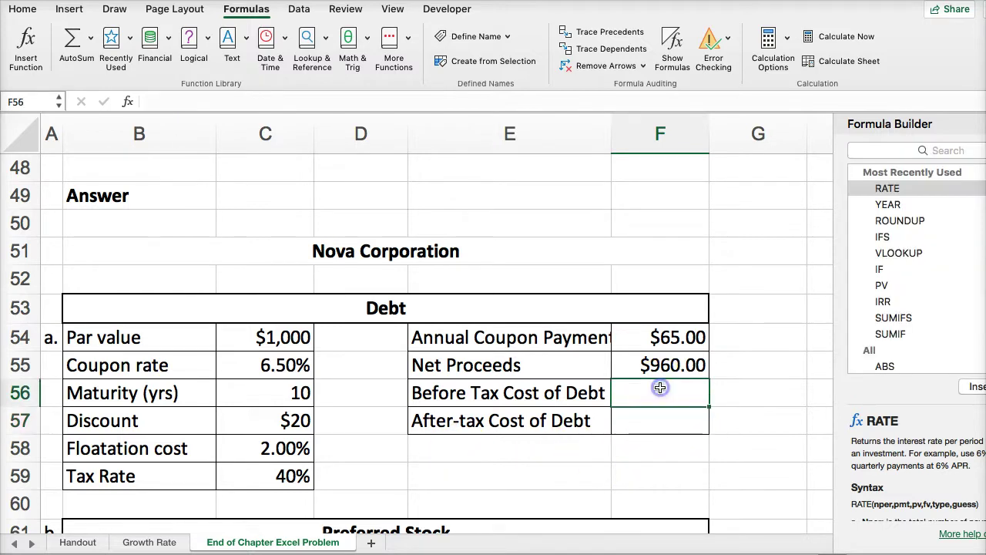
click(149, 541)
scroll(485, 386, up, 4)
scroll(476, 440, up, 2)
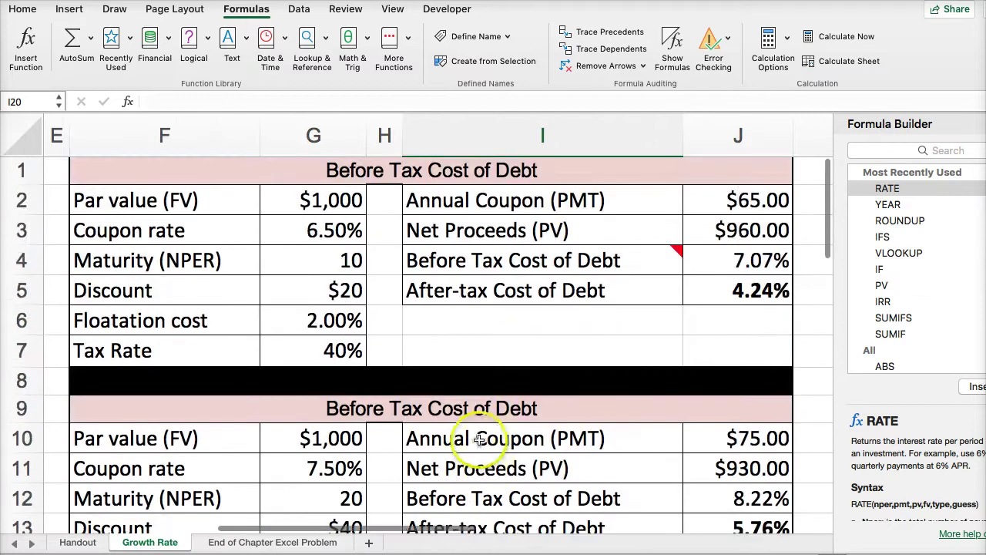
click(258, 541)
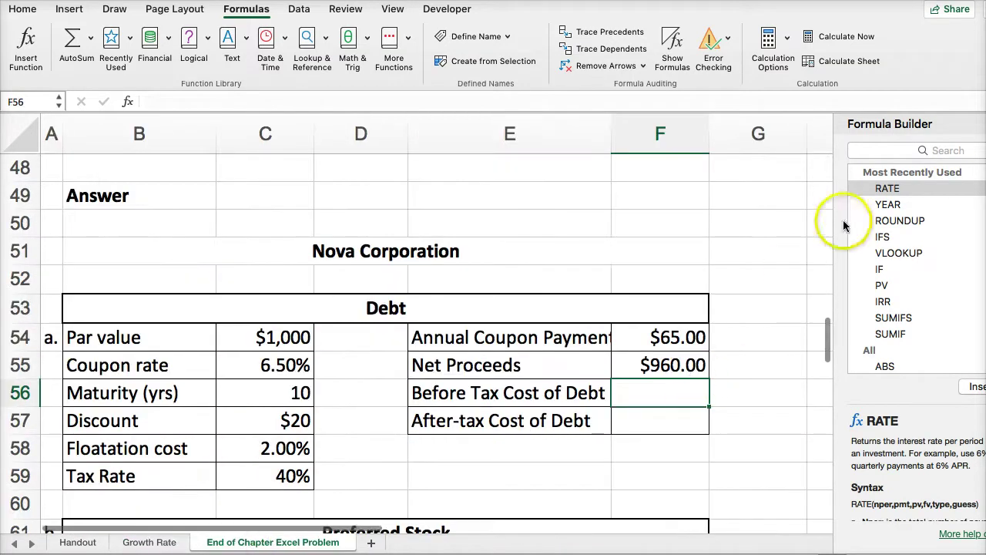
Calculate the Before Tax Cost of Debt in F56 with RATE, using Nper C56, Pmt F54, Pv -F55 and Fv C54
double_click(879, 187)
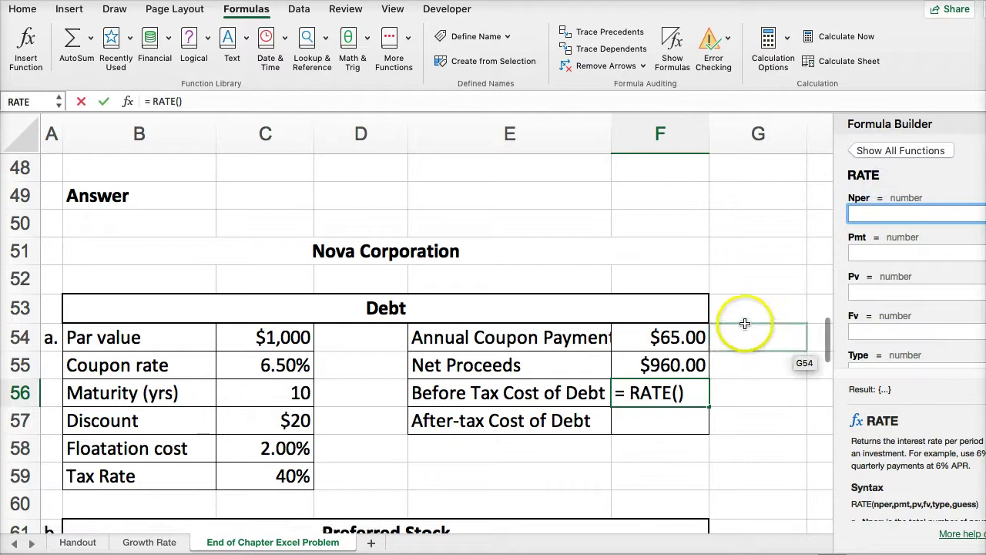
click(222, 391)
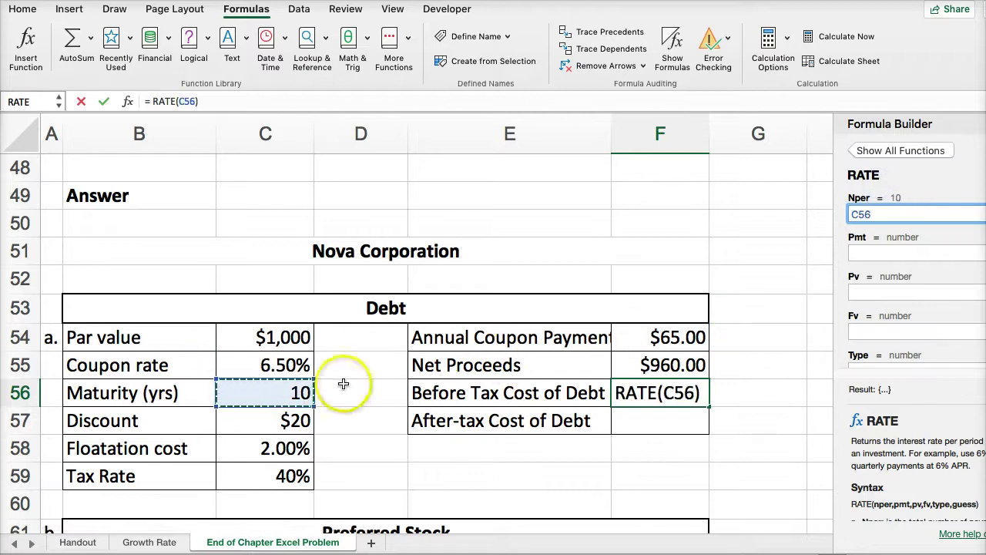
click(882, 253)
click(668, 337)
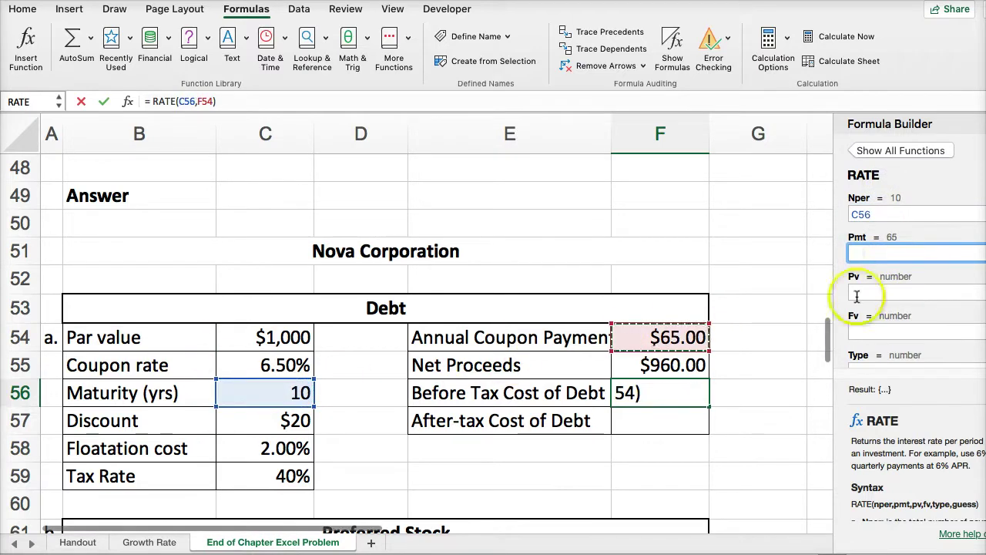
click(864, 291)
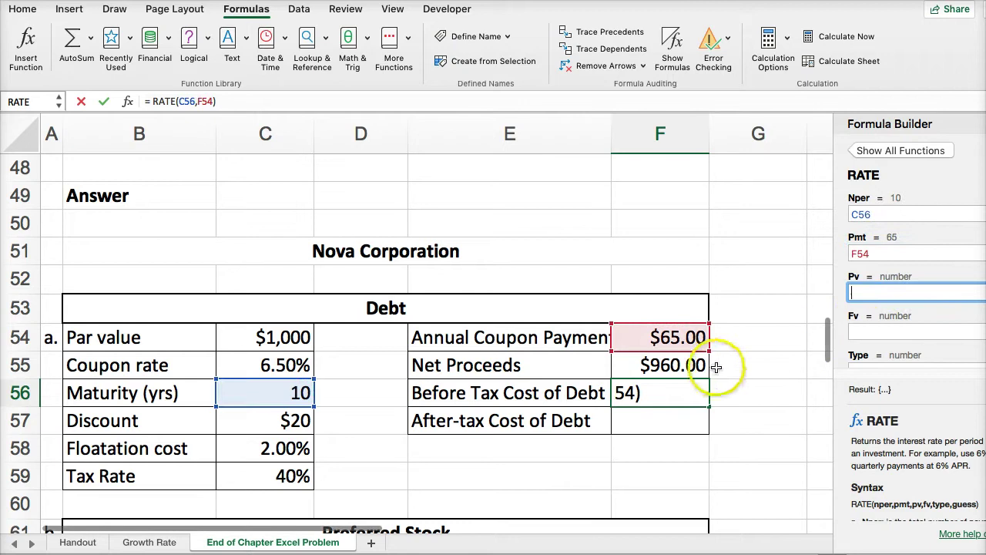
text(-)
click(653, 365)
click(905, 330)
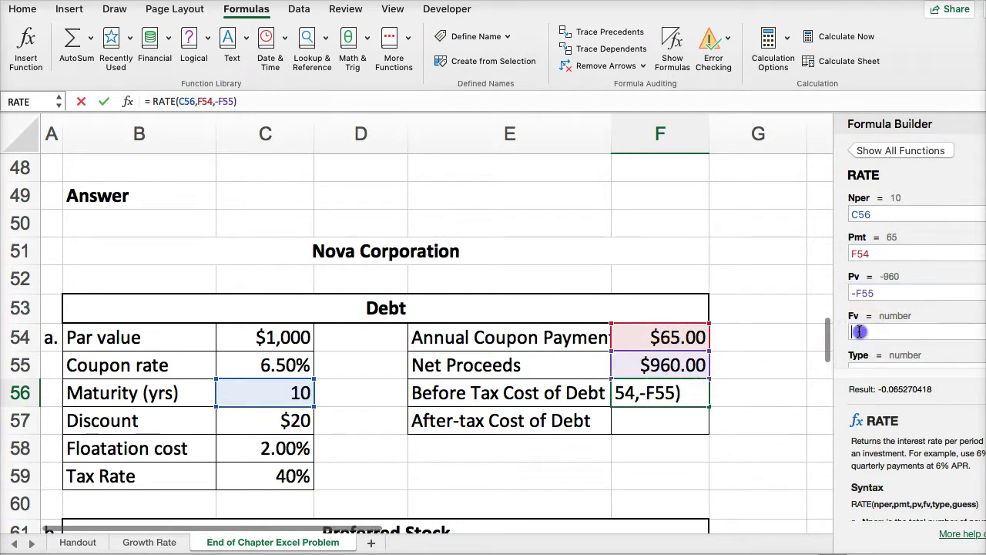
click(281, 338)
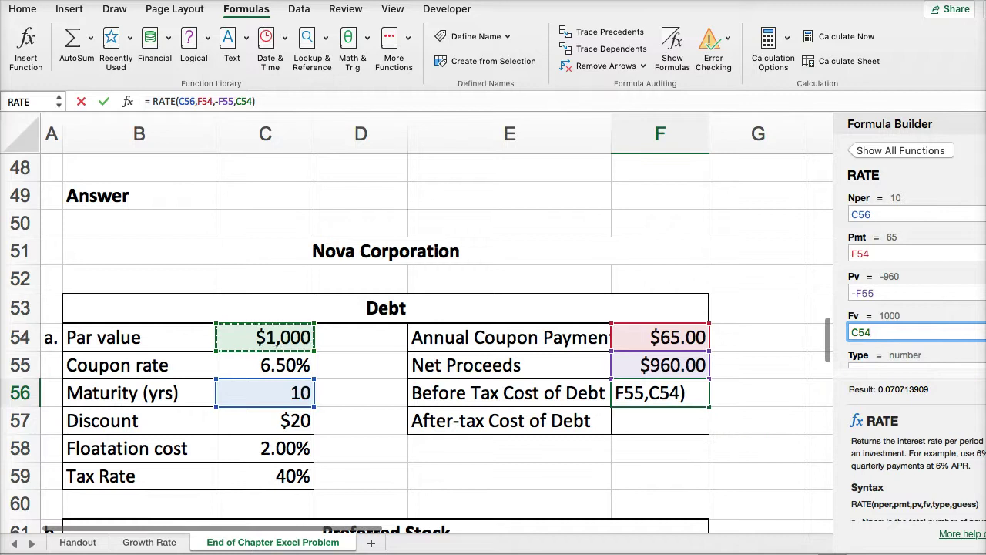
key(Return)
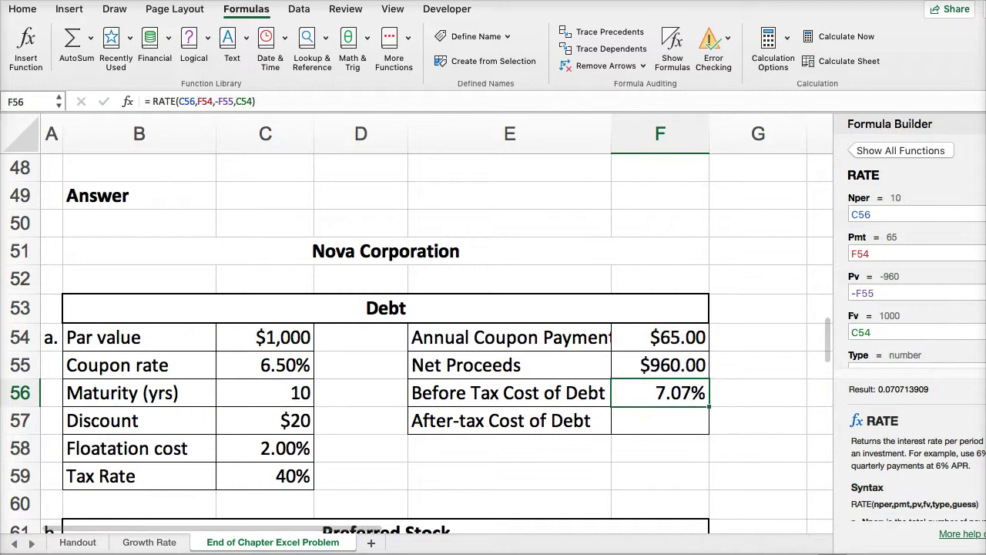
Try the formula +F568*(1-C59) for the After-tax Cost of Debt in F57, inspect it, and clear the cell
click(642, 420)
text(+)
click(640, 391)
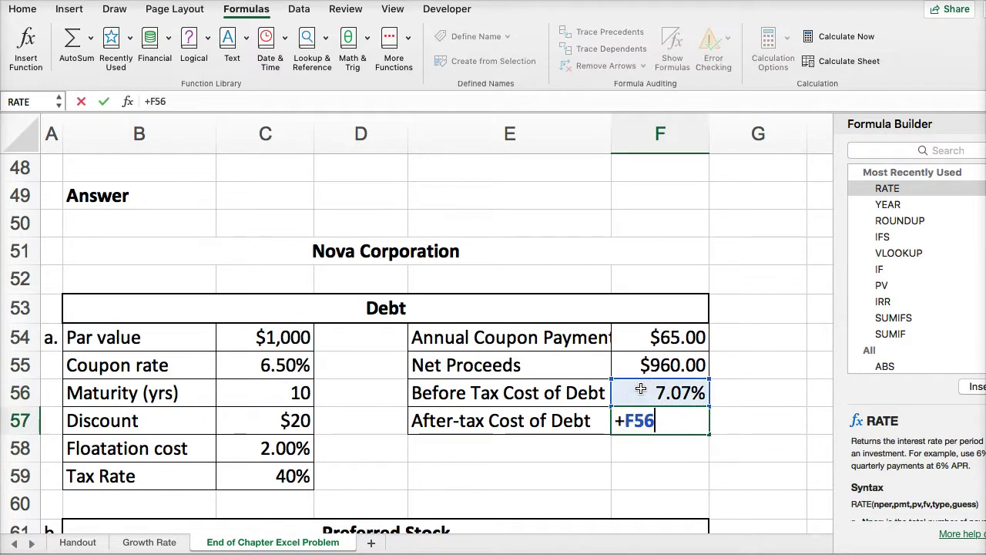
text(8*()
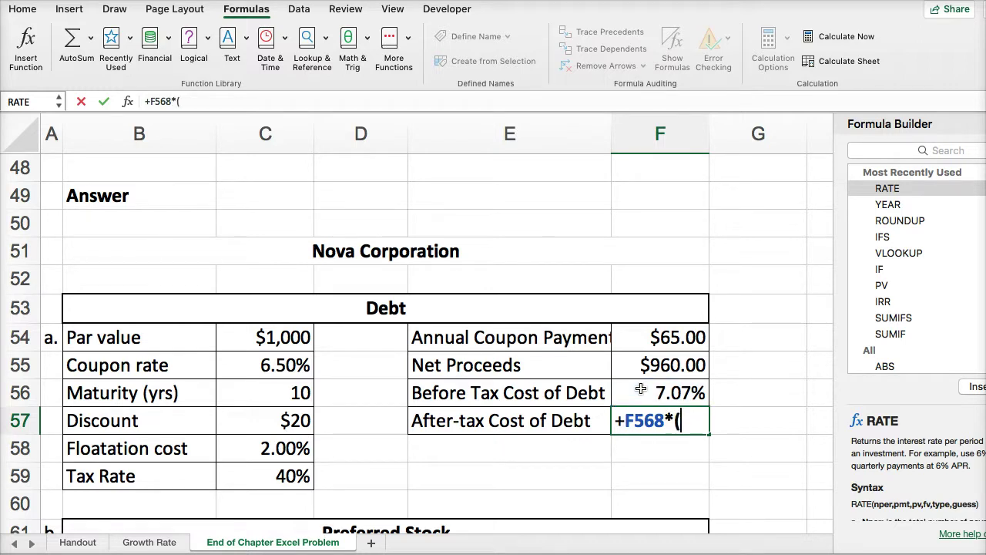
text(1-)
click(259, 477)
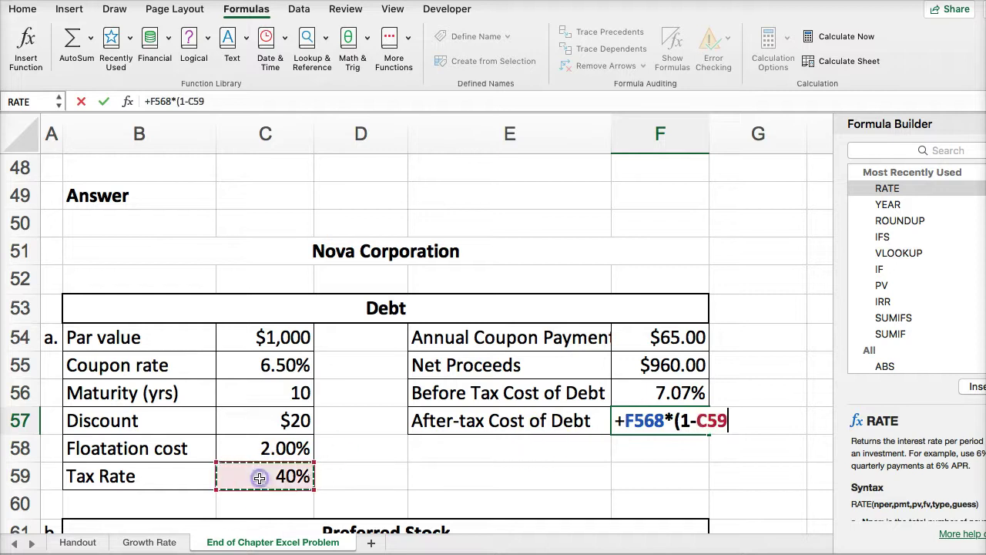
key(Return)
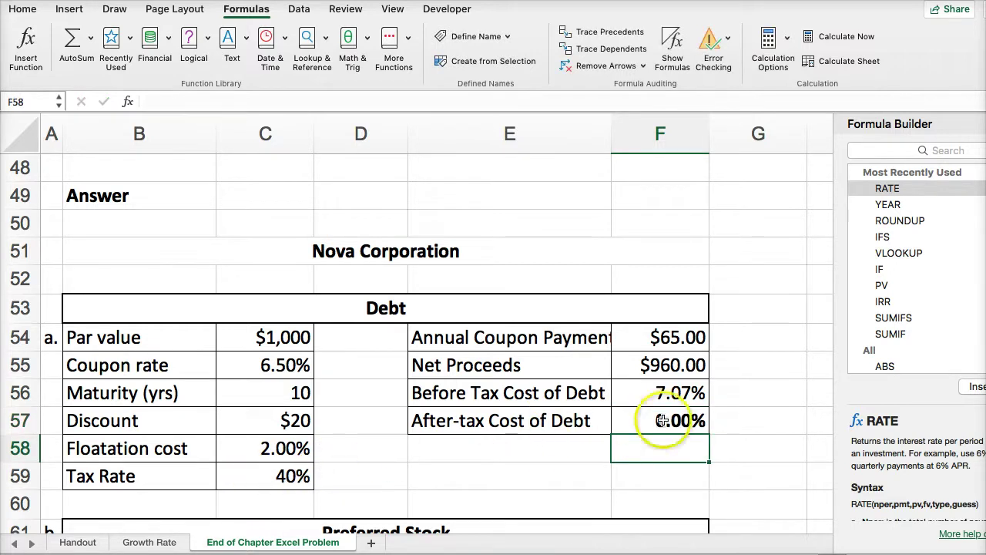
click(635, 423)
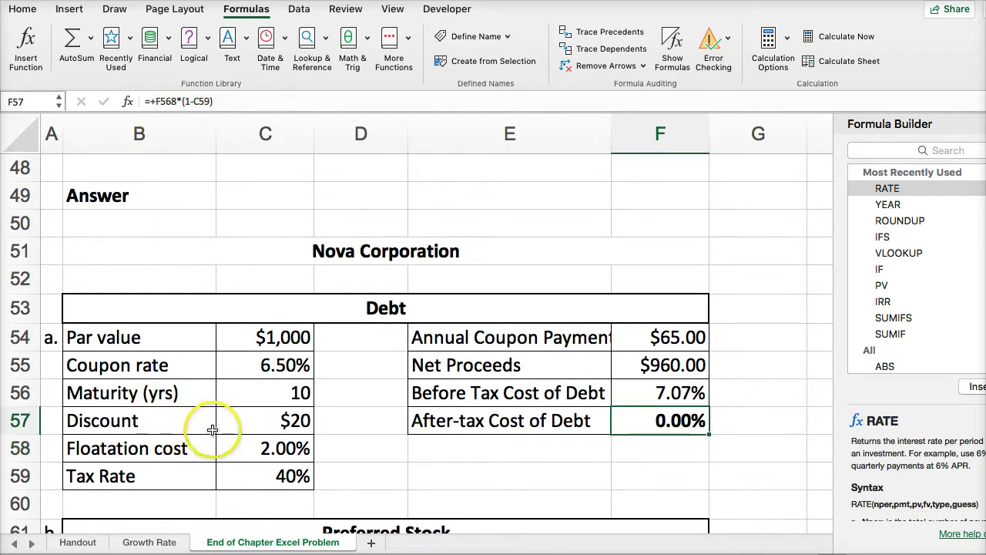
click(649, 420)
key(Delete)
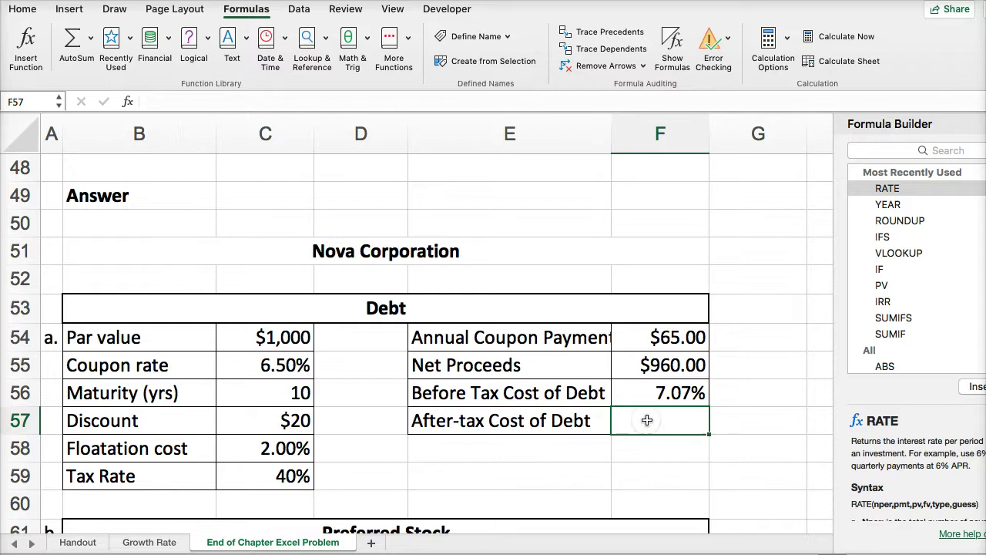
Calculate the After-tax Cost of Debt in F57 as before-tax cost times one minus the tax rate with +F56*(1-C59)
text(+)
click(640, 389)
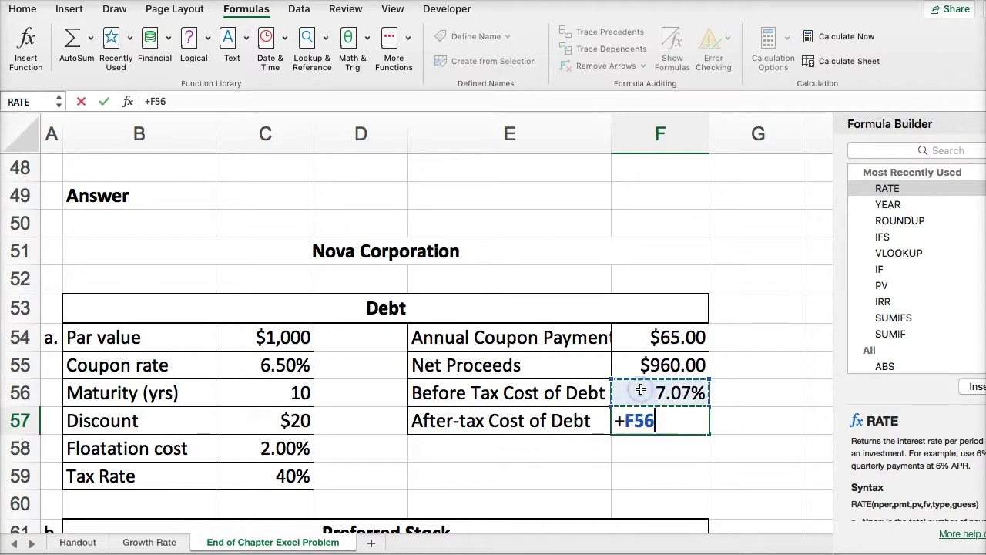
text(*()
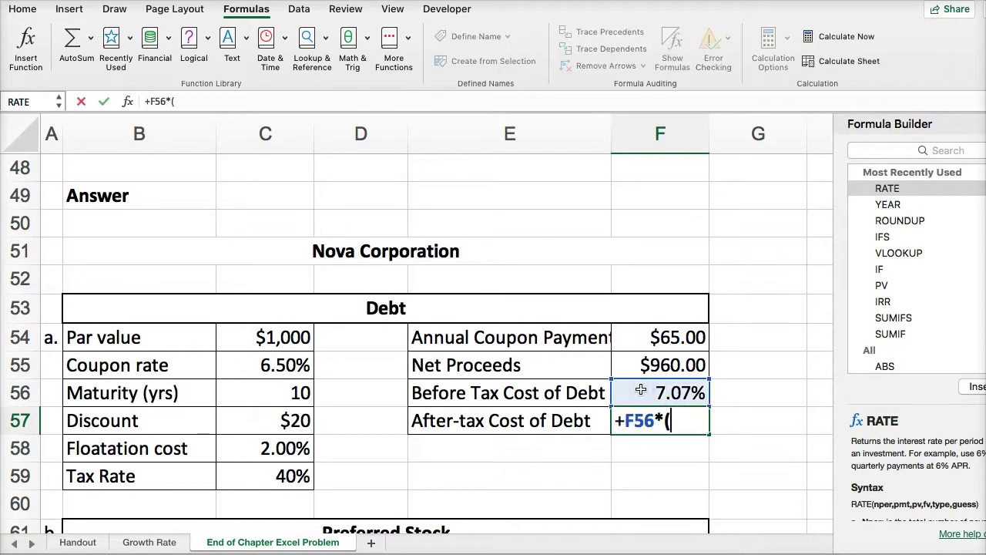
text(1-)
click(279, 479)
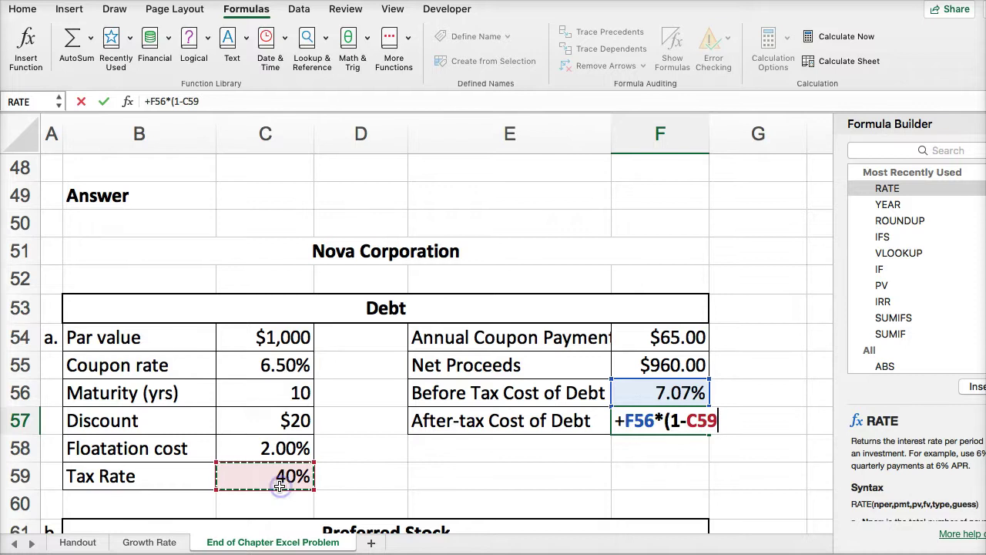
text())
key(Return)
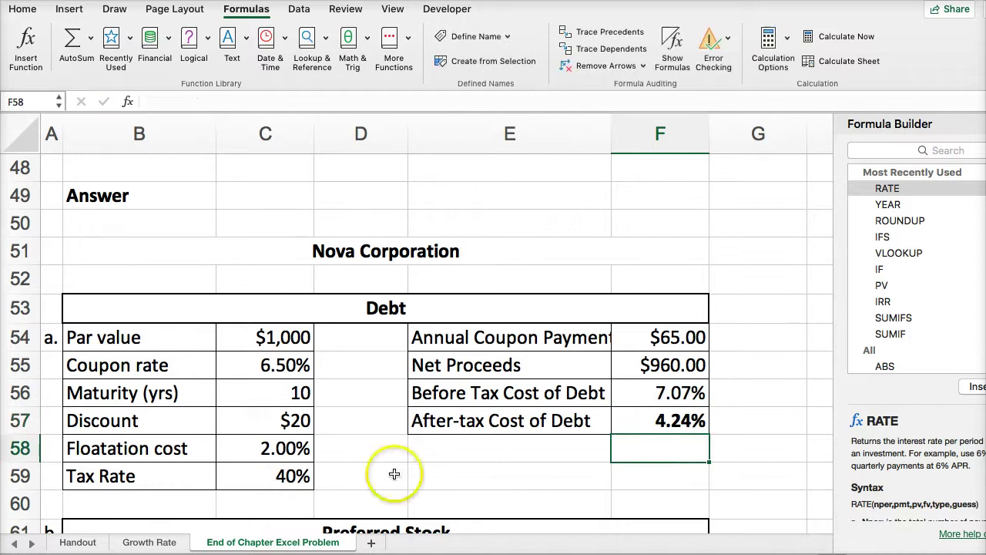
click(640, 419)
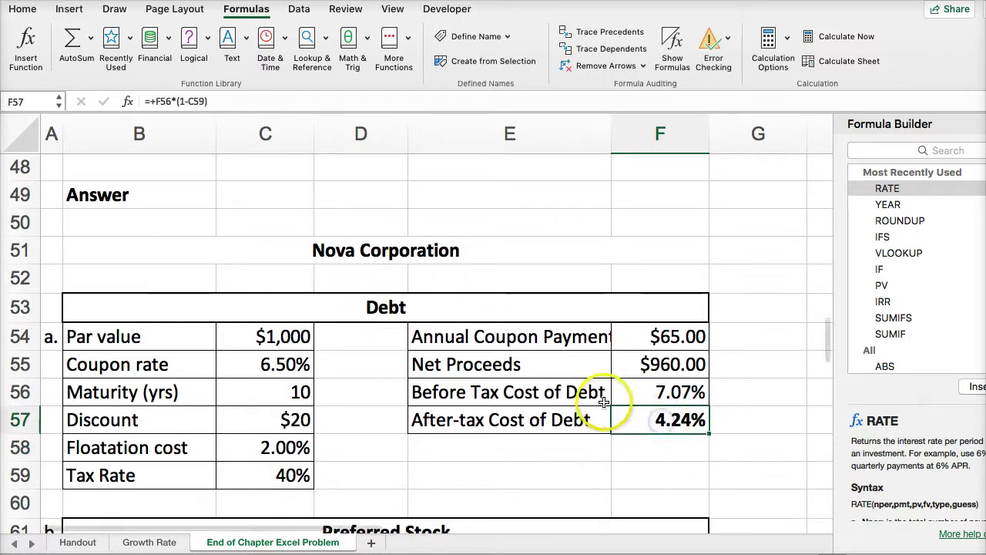
scroll(583, 397, down, 5)
scroll(583, 399, down, 1)
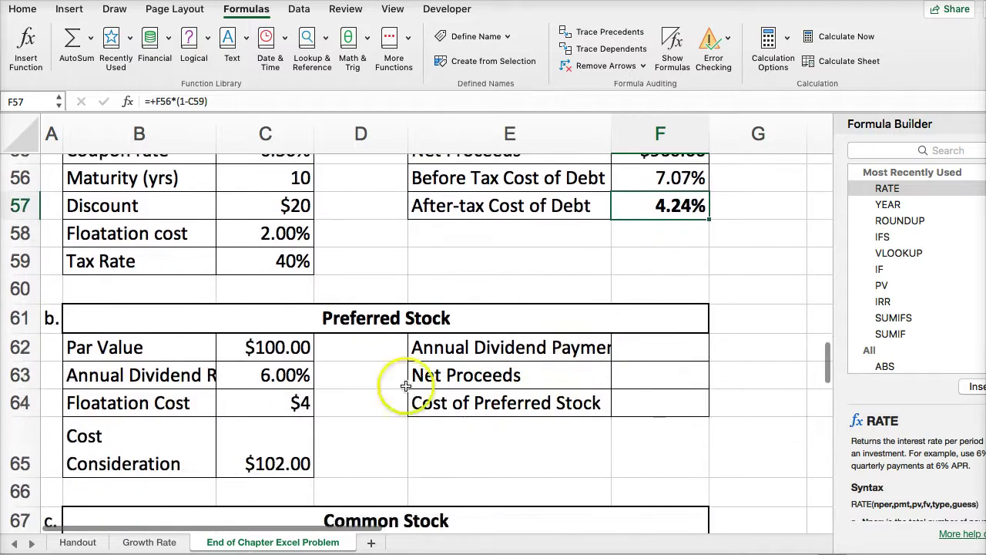
Try the formula +C62-C63 for the Annual Dividend Payment in F62
click(625, 350)
text(+)
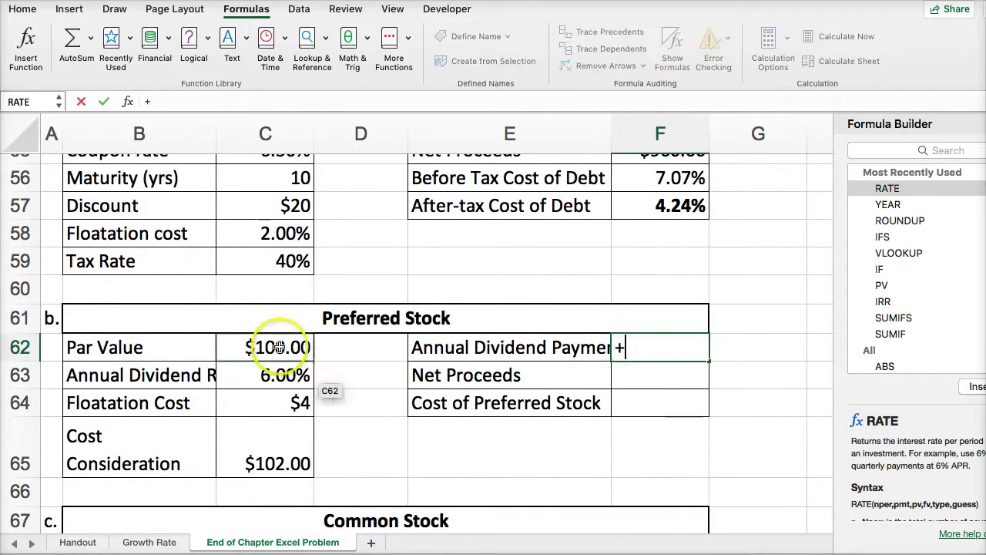
click(280, 347)
text(-)
click(273, 375)
key(Return)
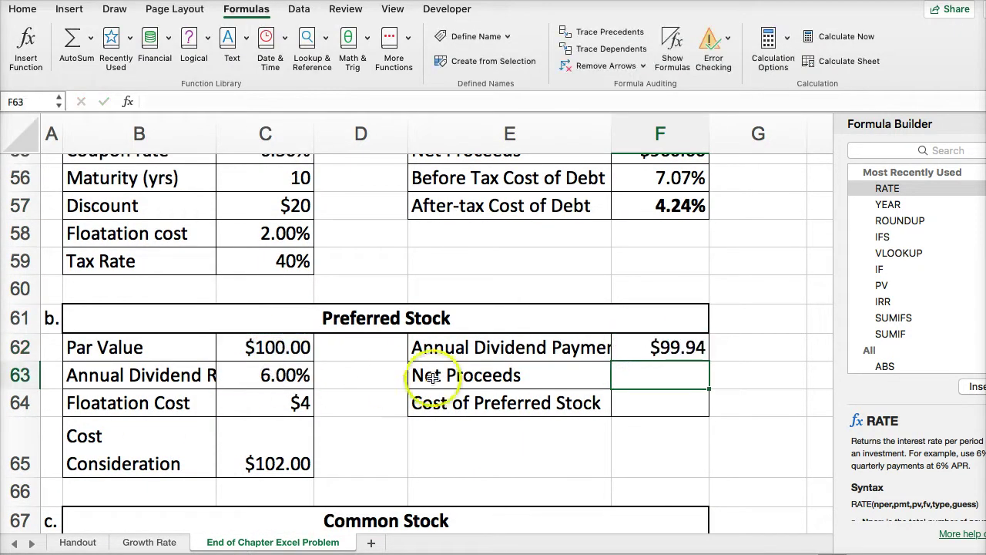
Widen column E to fit the full Annual Dividend Payment label
click(652, 347)
text(+)
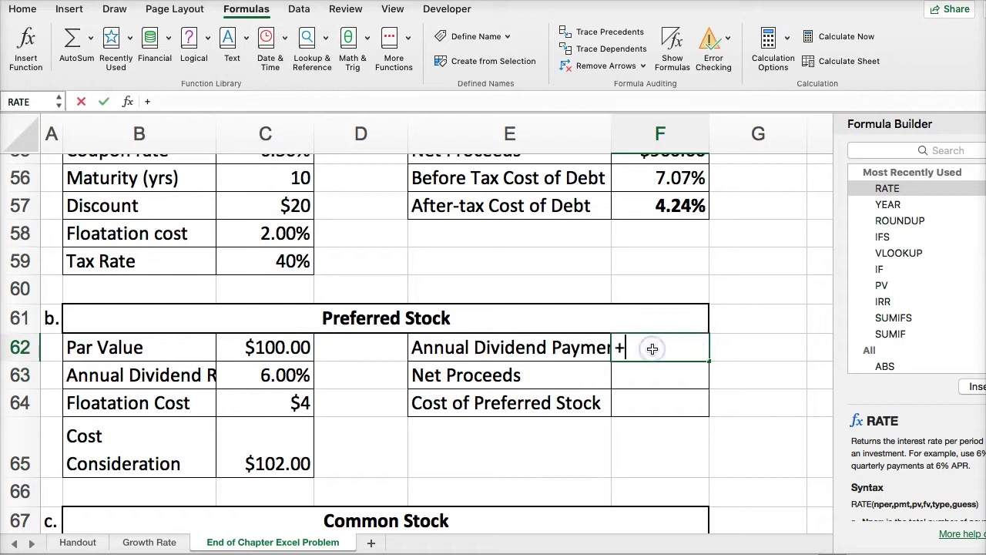
scroll(611, 140, up, 1)
text(B:H)
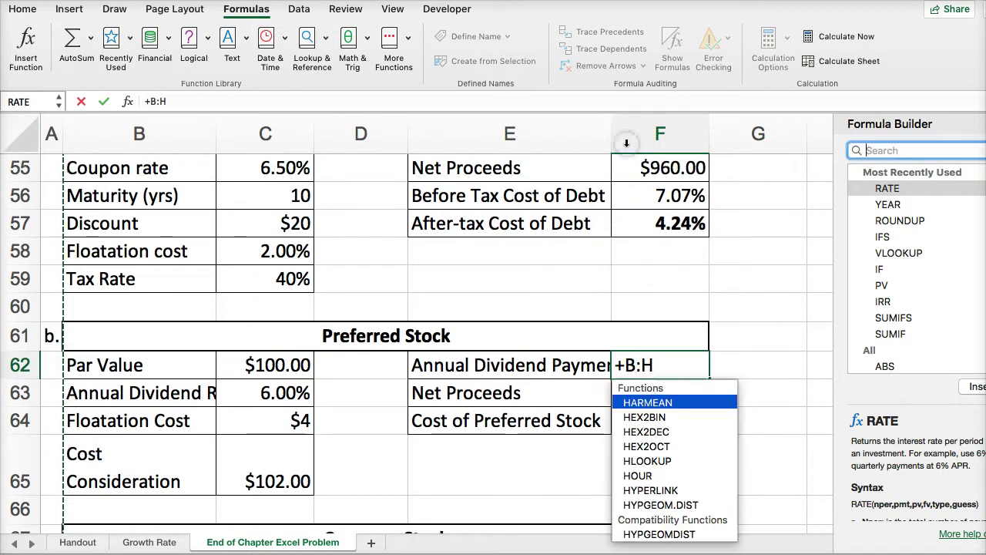
key(Escape)
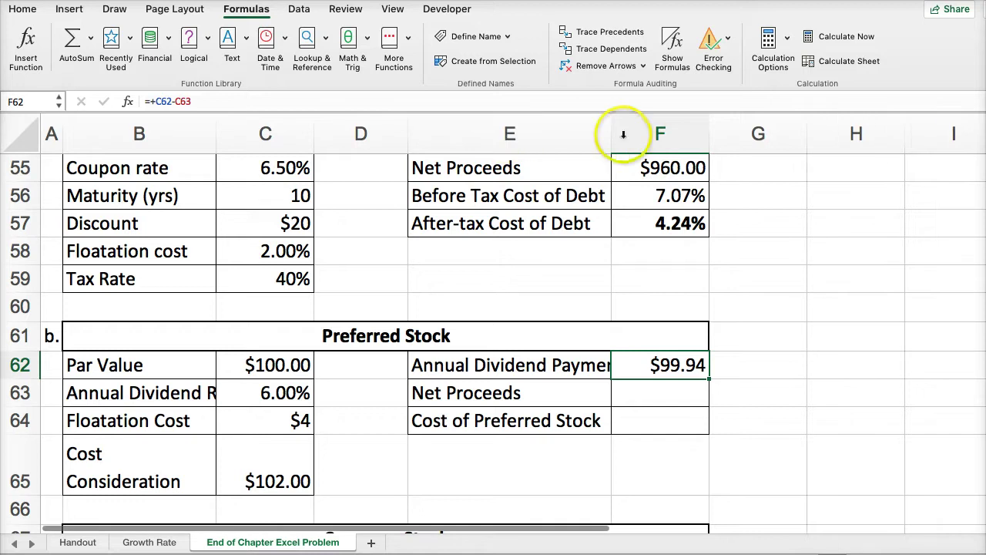
drag(610, 136, 657, 137)
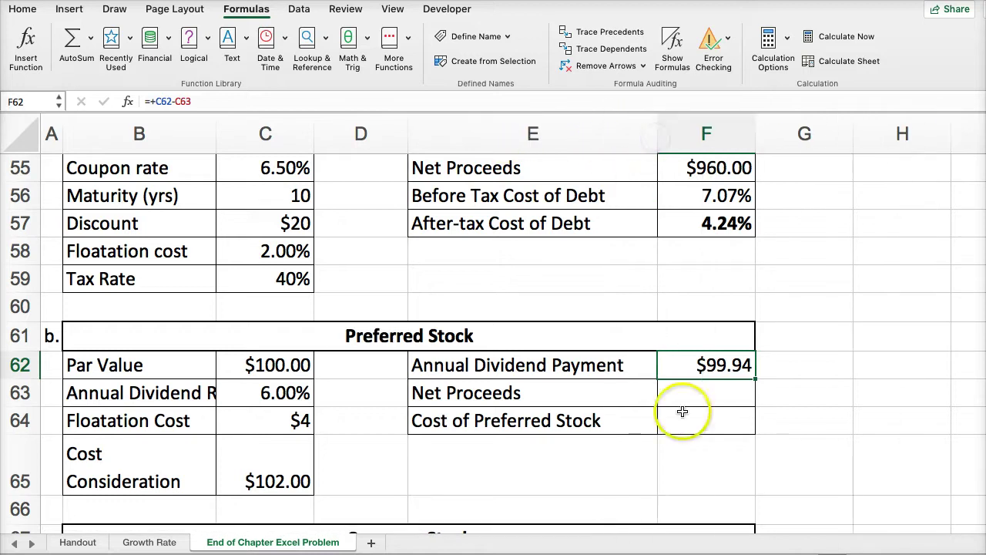
click(691, 391)
click(690, 363)
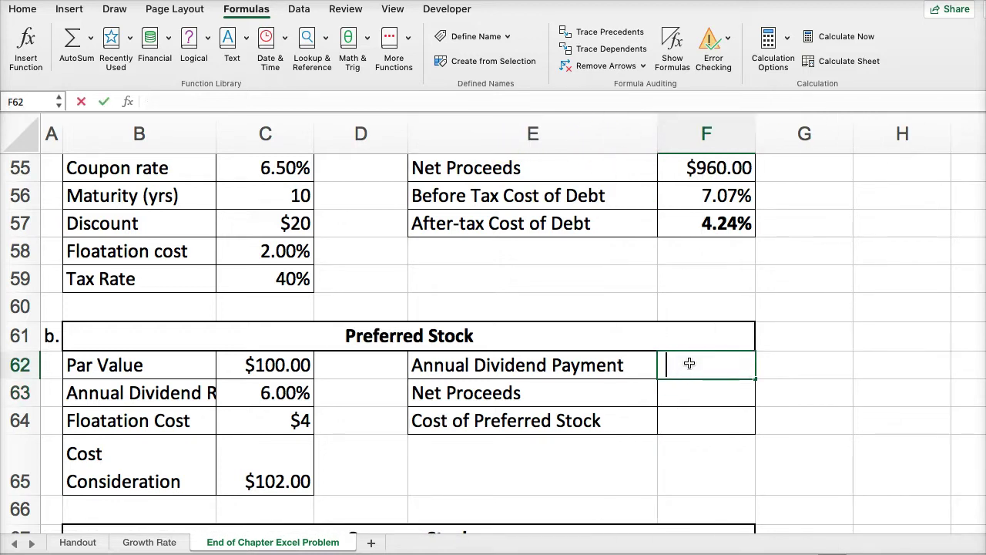
text(+)
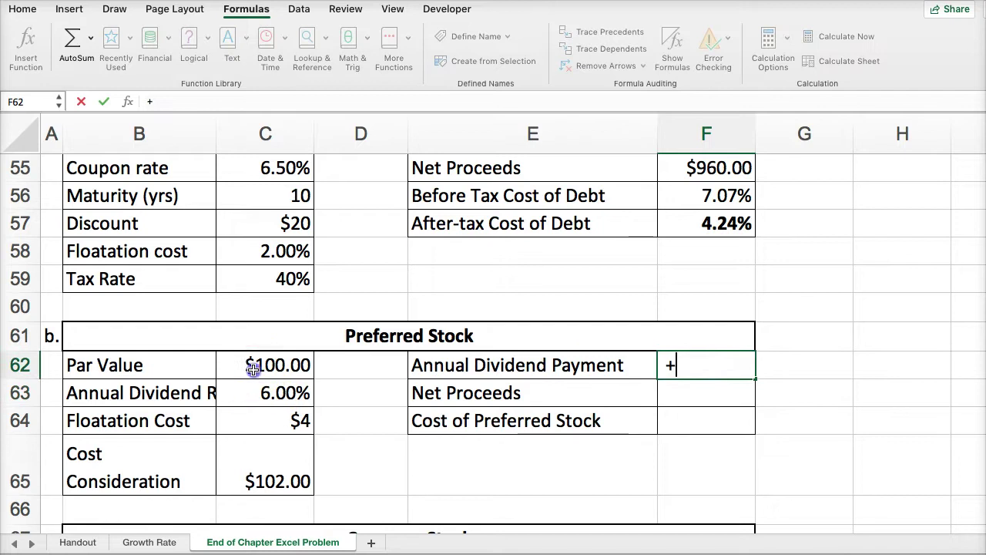
click(250, 391)
key(Escape)
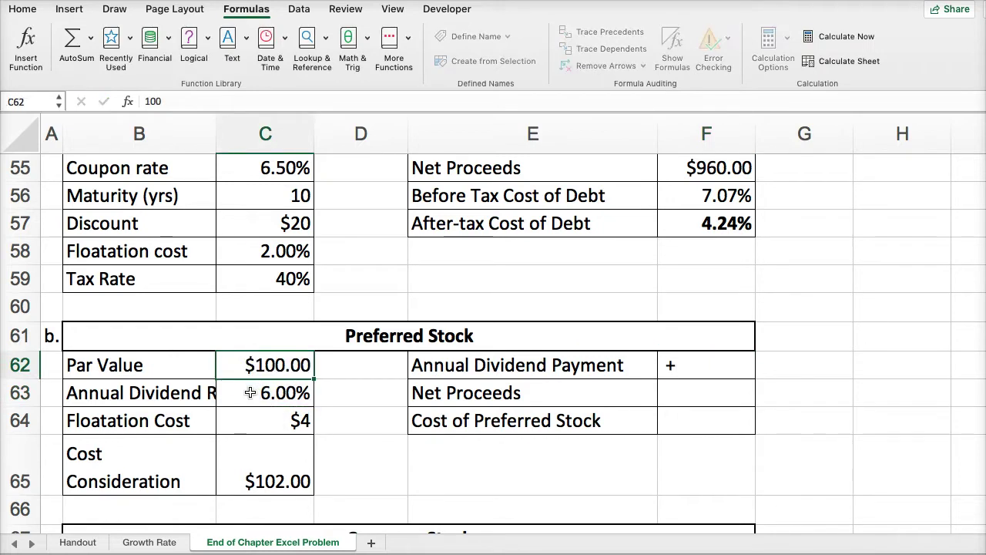
click(713, 365)
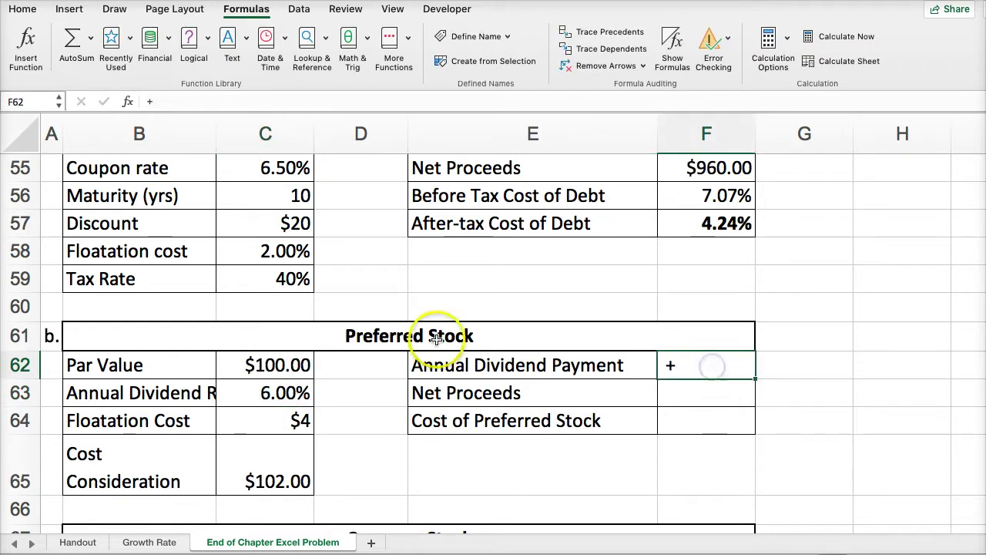
click(284, 363)
Calculate the Annual Dividend Payment in F62 as par value times annual dividend rate with =C62*C63
click(692, 365)
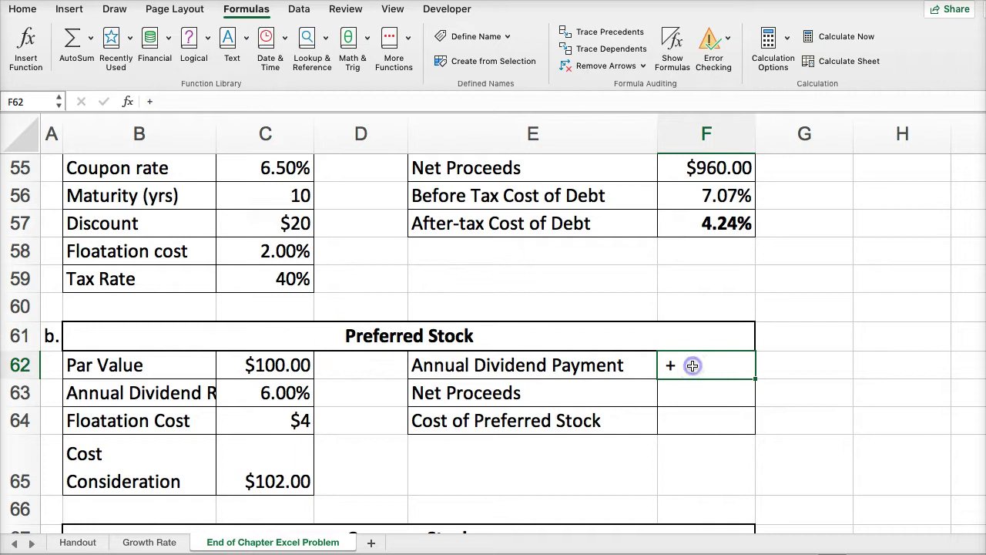
text(=)
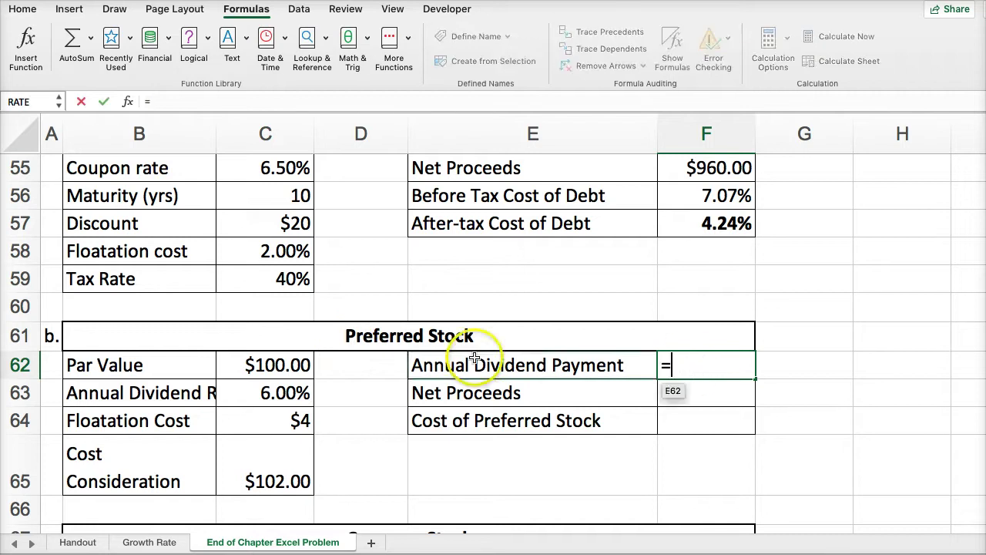
click(301, 362)
text(*)
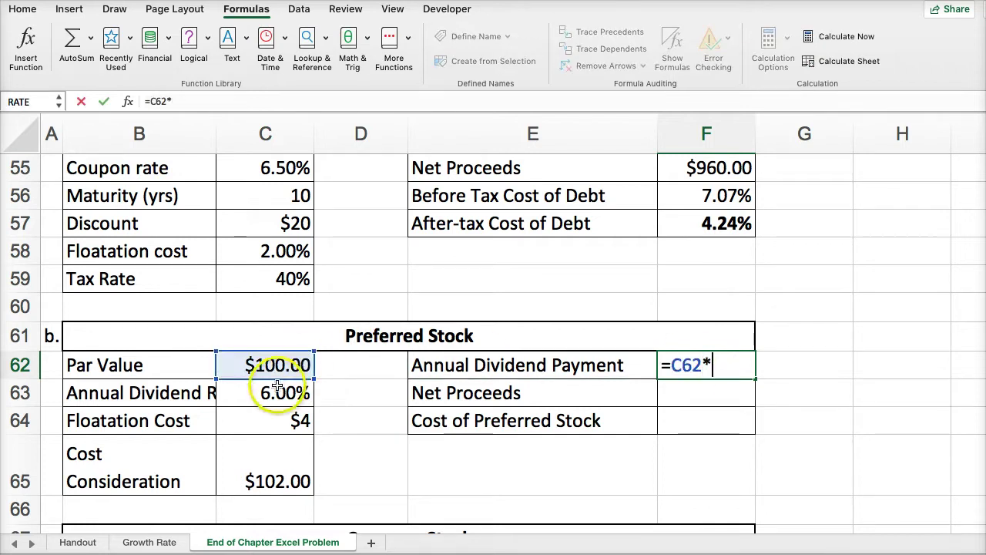
click(262, 394)
key(Return)
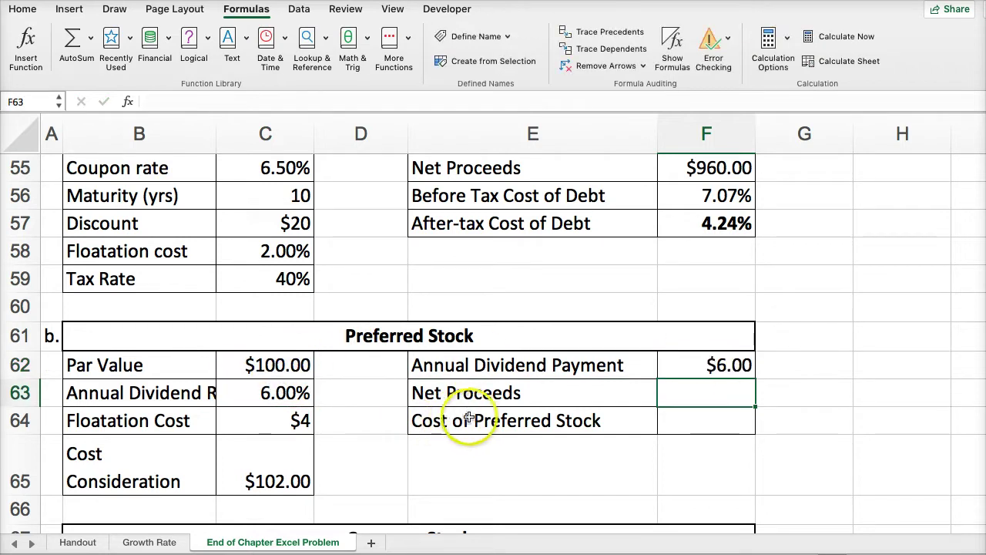
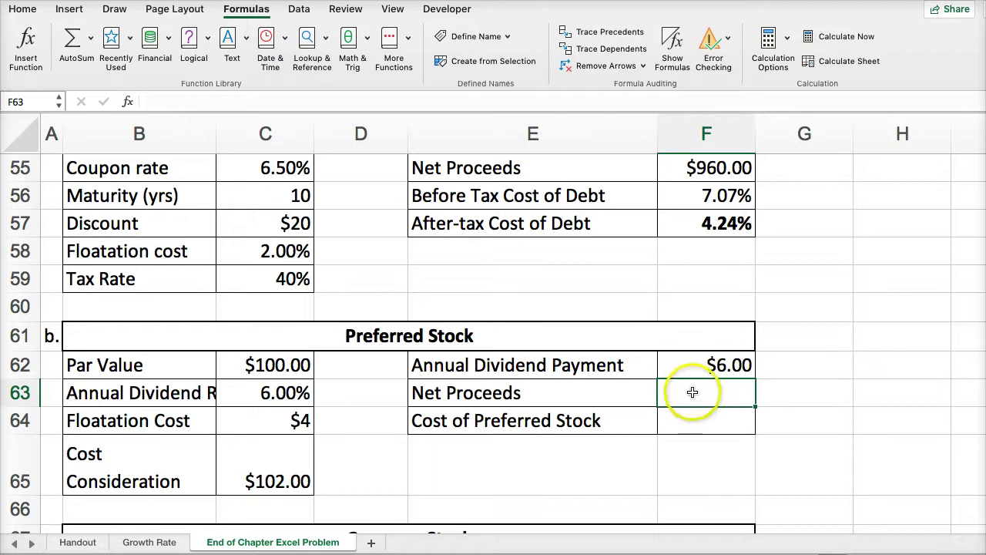
Calculate the preferred stock Net Proceeds in F63 as sales price minus floatation cost with +C65-C64
text(+)
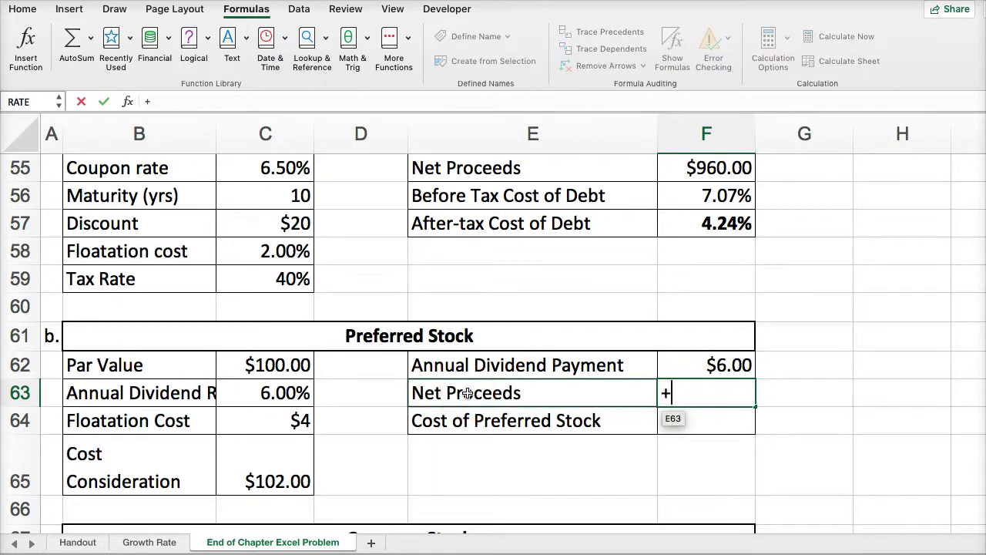
click(279, 466)
text(-)
click(270, 414)
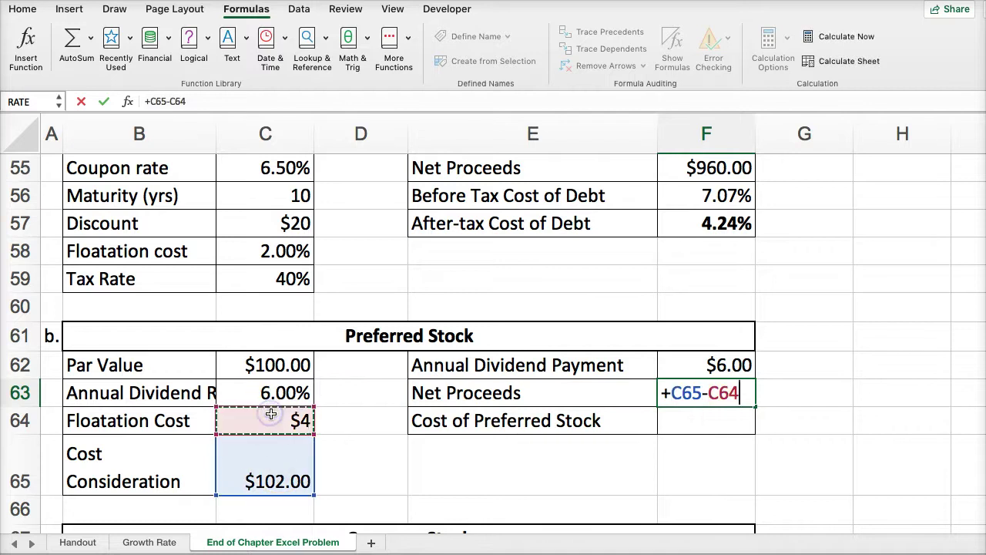
key(Return)
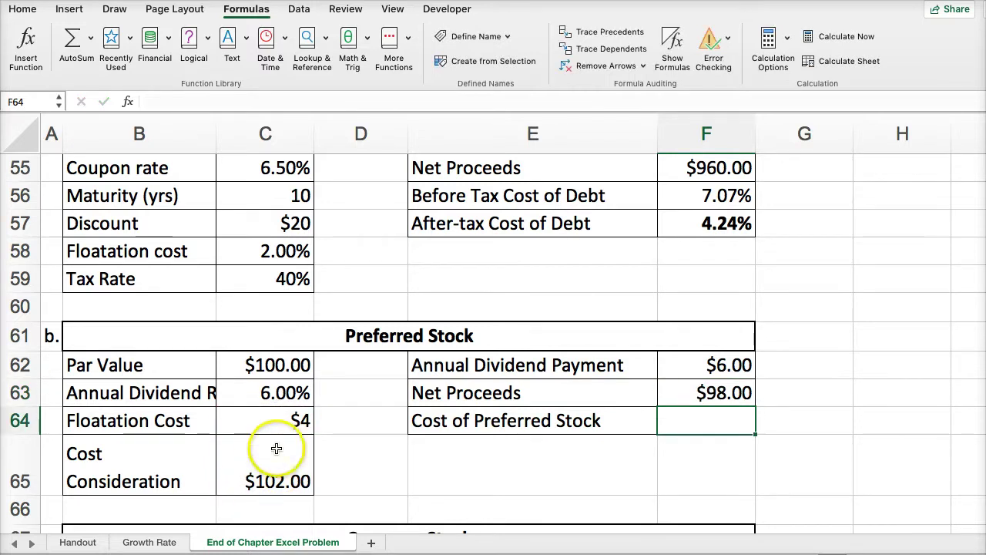
Calculate the Cost of Preferred Stock in F64 as annual dividend payment divided by net proceeds with +F62/F63
click(701, 420)
text(+)
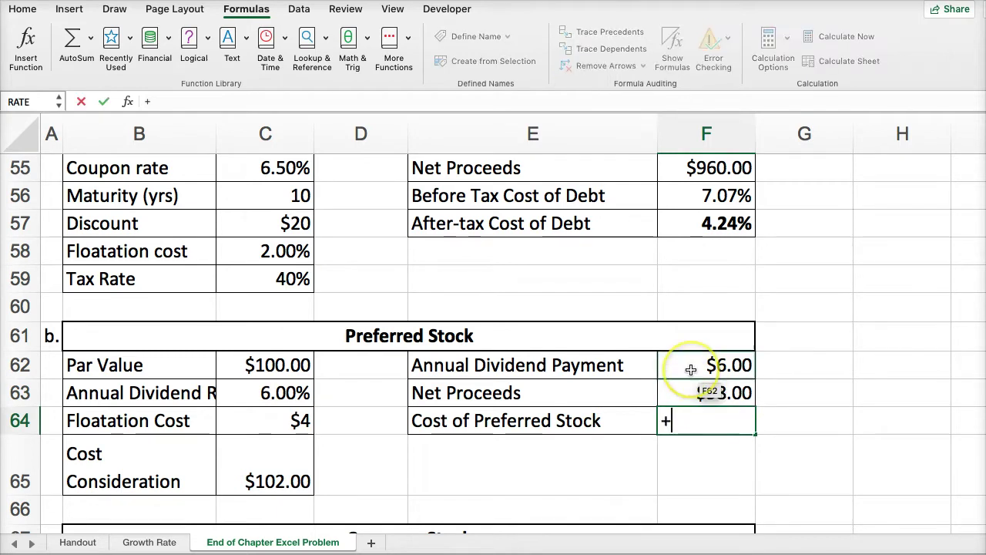
click(691, 369)
text(/)
click(686, 394)
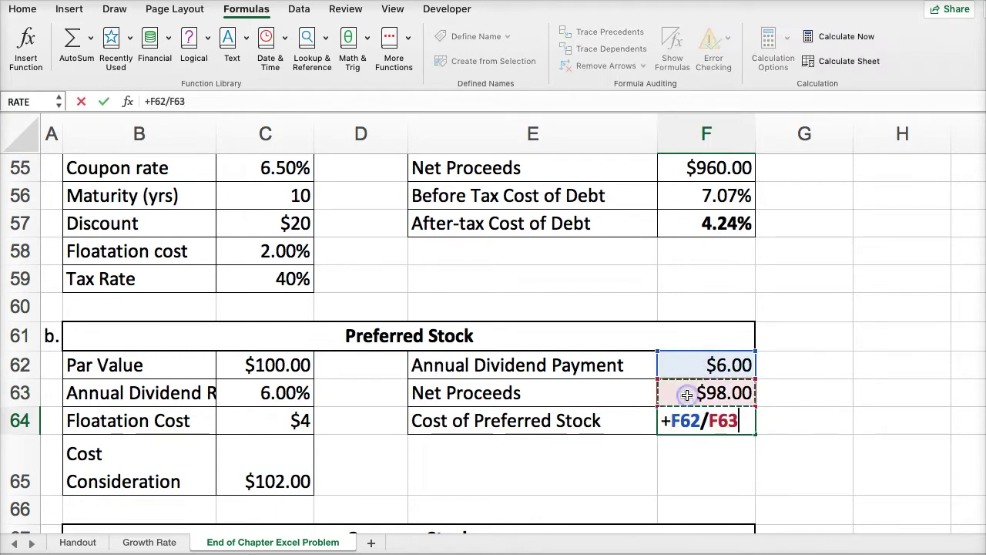
key(Return)
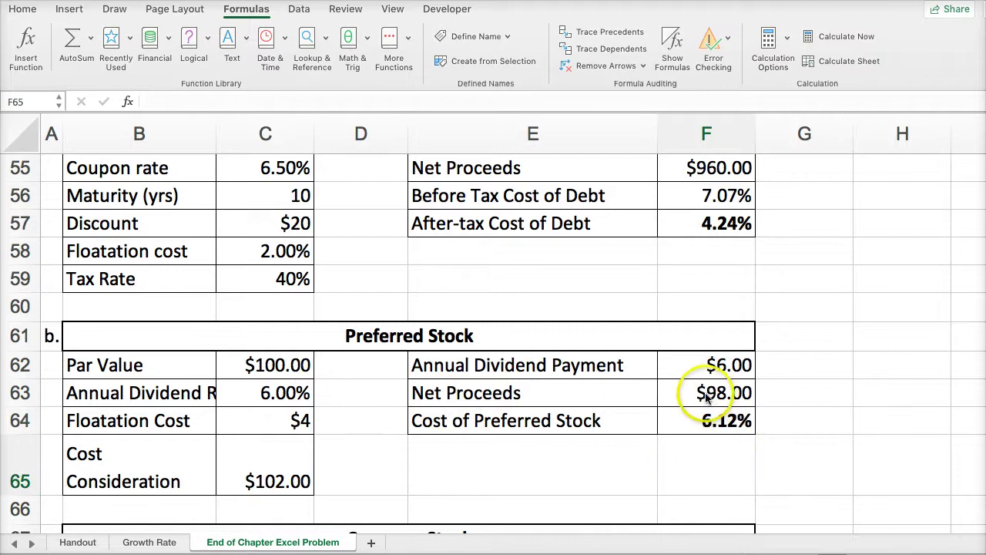
Inspect the preferred stock price in C65 and the formulas for Net Proceeds and Cost of Preferred Stock
click(261, 461)
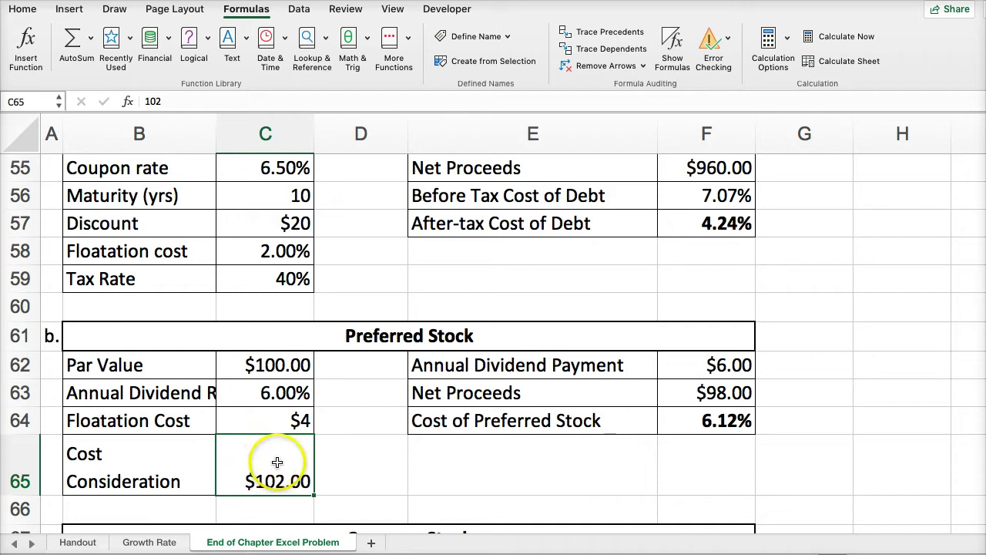
click(693, 394)
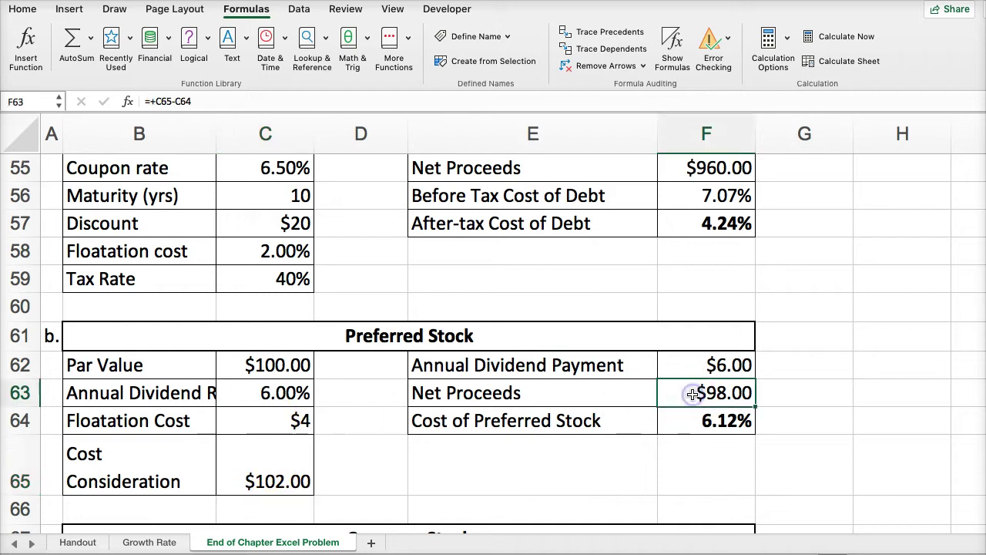
click(689, 421)
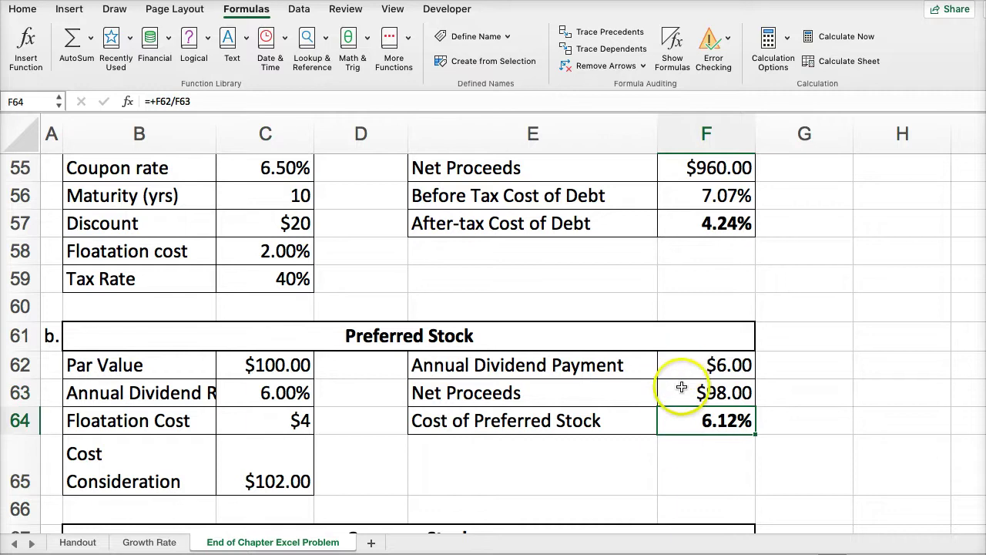
Calculate the Cost of Retained Earnings in F68 as expected dividend over current price plus constant growth rate with +(C69/C68)+C70
click(537, 466)
scroll(527, 447, down, 3)
scroll(521, 457, down, 5)
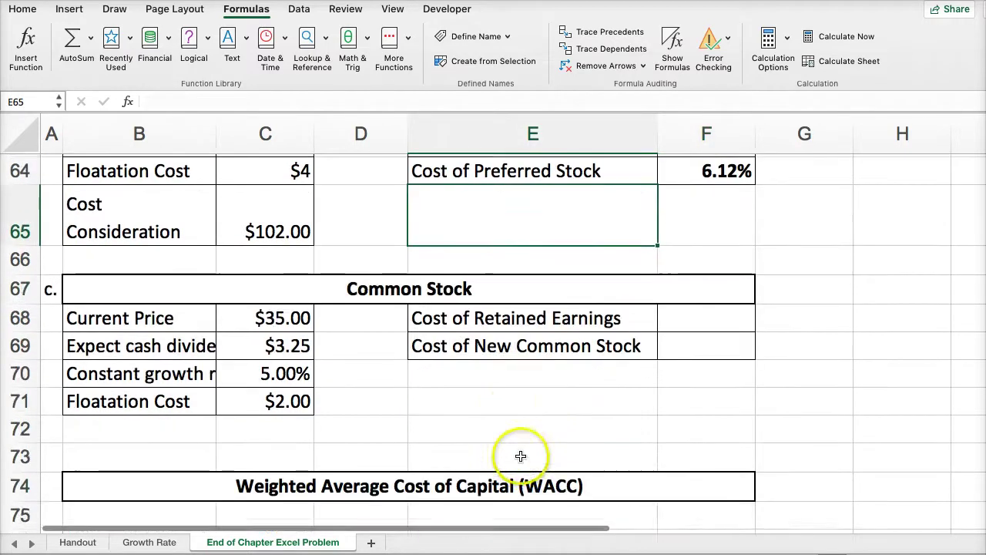
scroll(432, 385, up, 3)
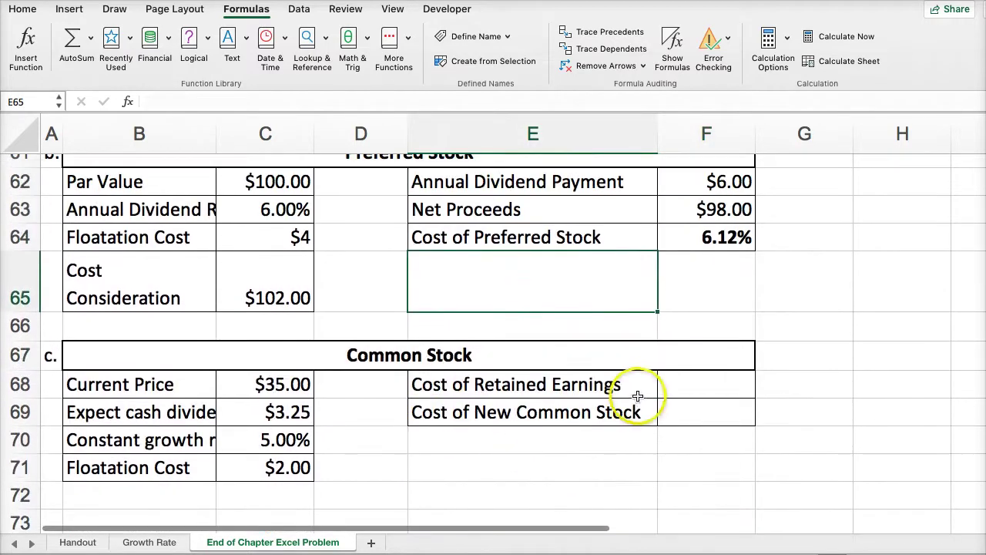
click(679, 384)
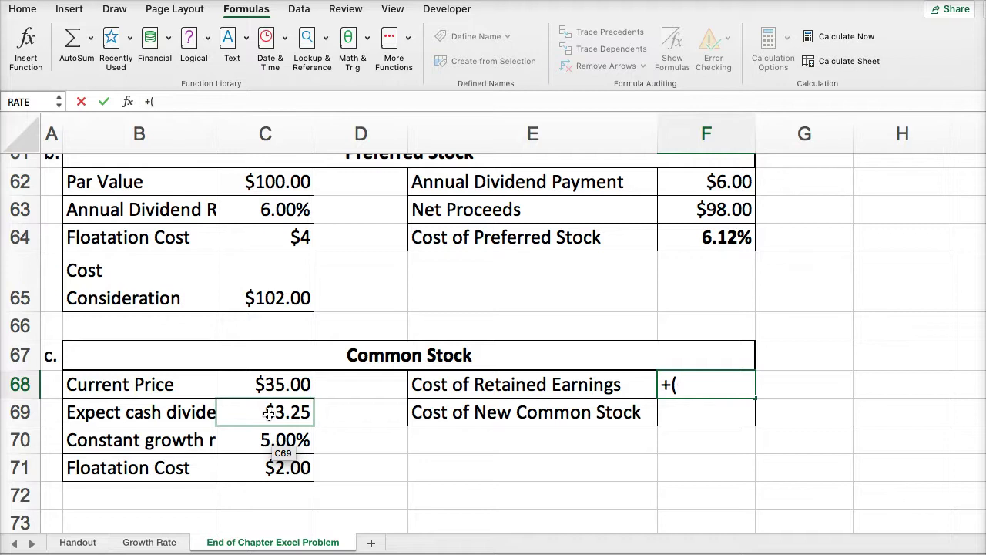
click(269, 414)
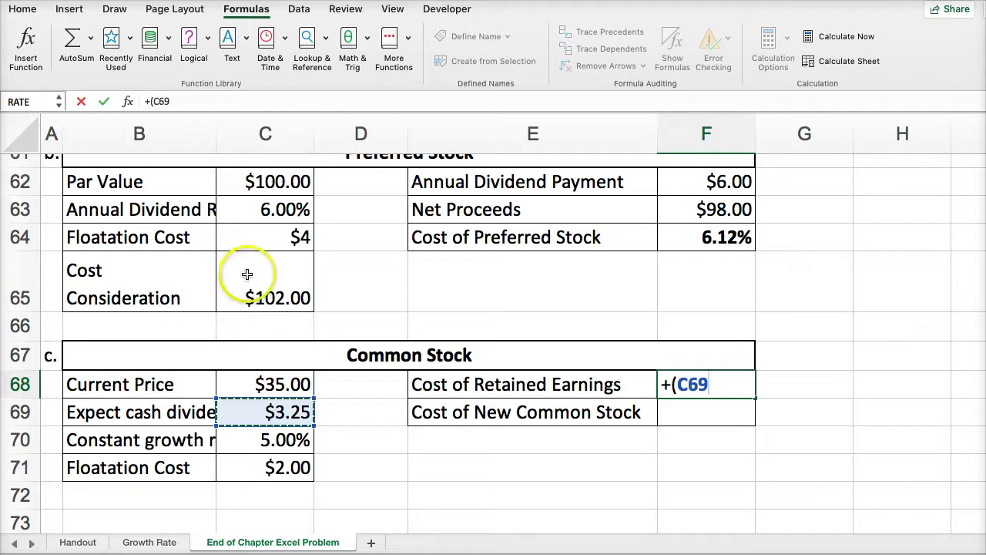
text(/)
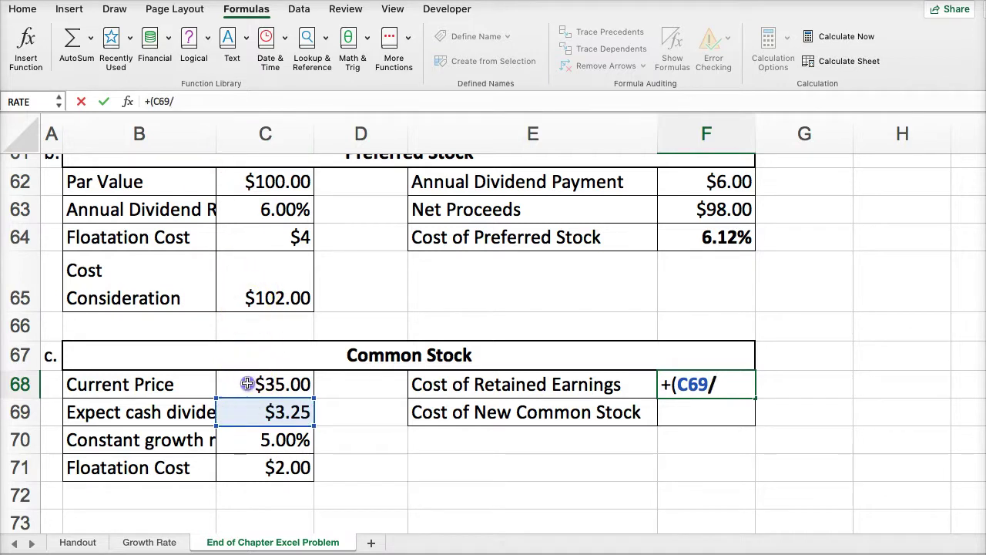
click(247, 381)
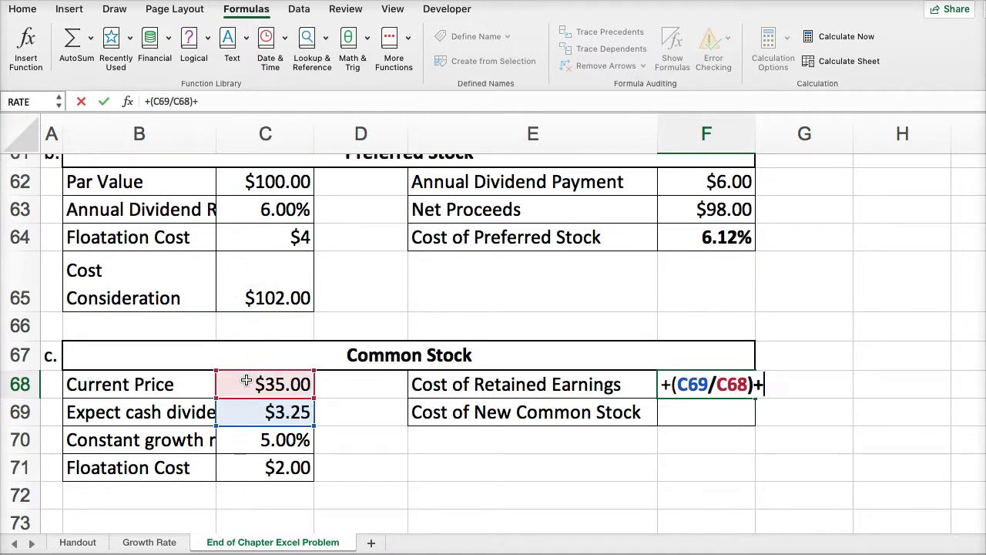
text()+)
click(239, 441)
key(Return)
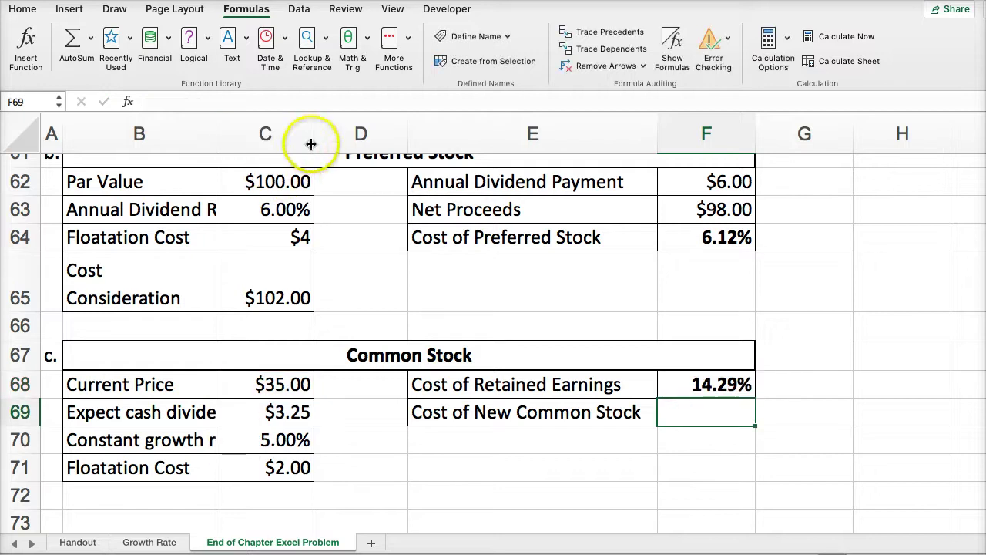
Widen columns C and B so the full input labels in column B fit
drag(311, 144, 345, 148)
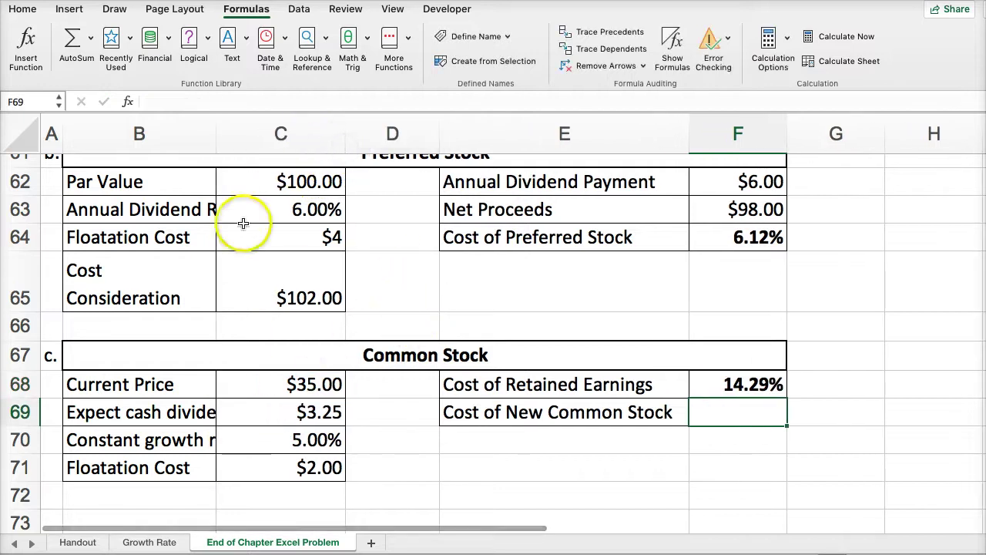
drag(216, 146, 253, 146)
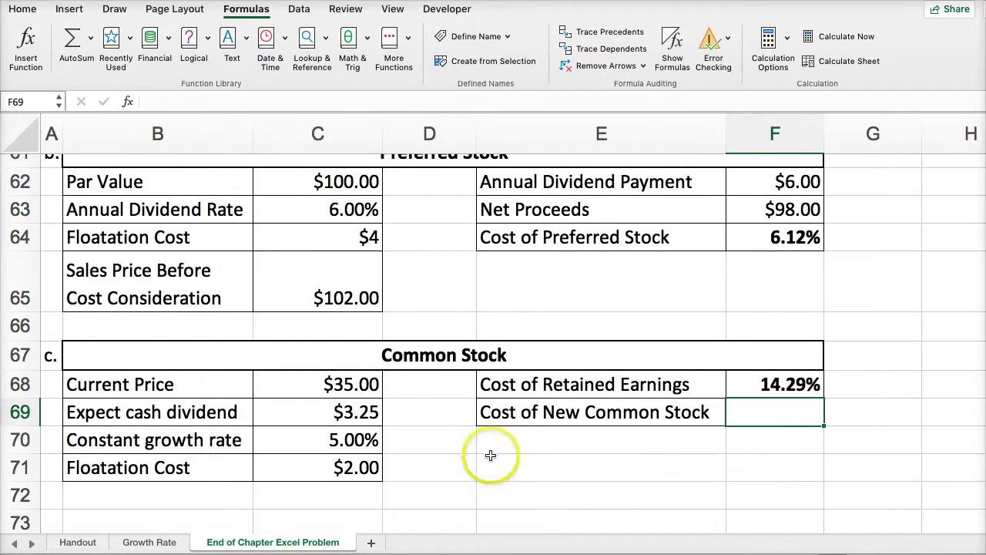
Calculate the Cost of New Common Stock in F69 as expected dividend over price net of floatation cost plus growth with +(C69/(C68-C71))+C70
text(+)
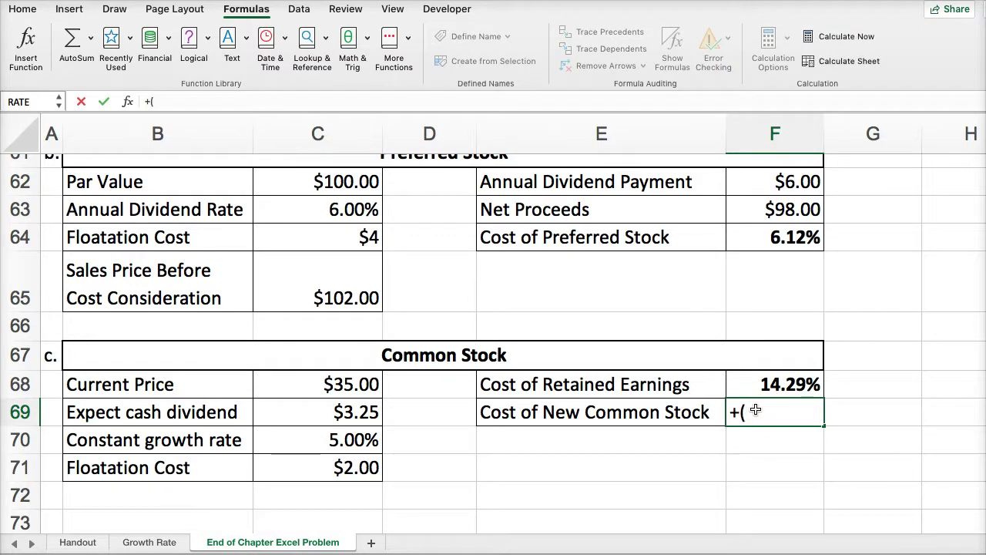
text(()
click(358, 413)
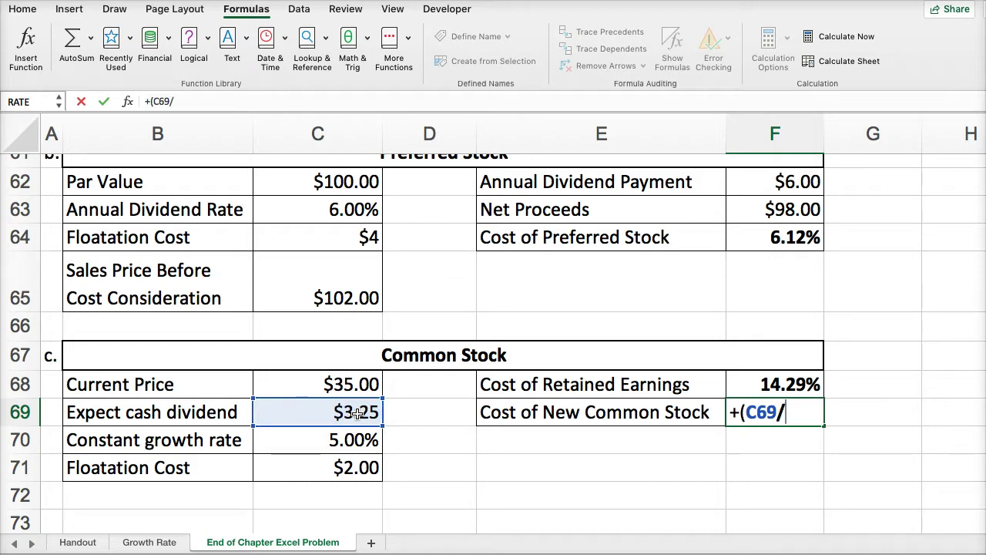
text(/()
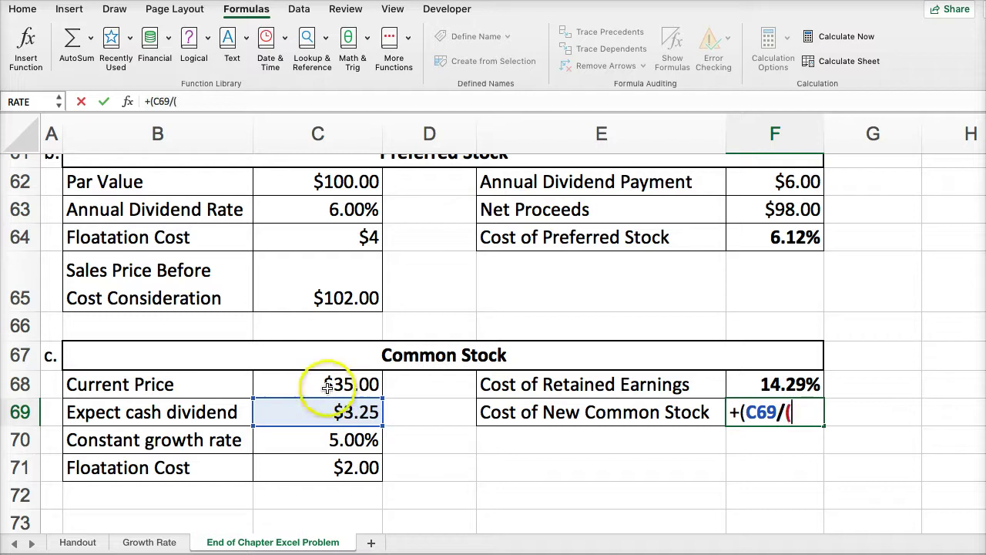
click(329, 388)
text(-)
click(326, 472)
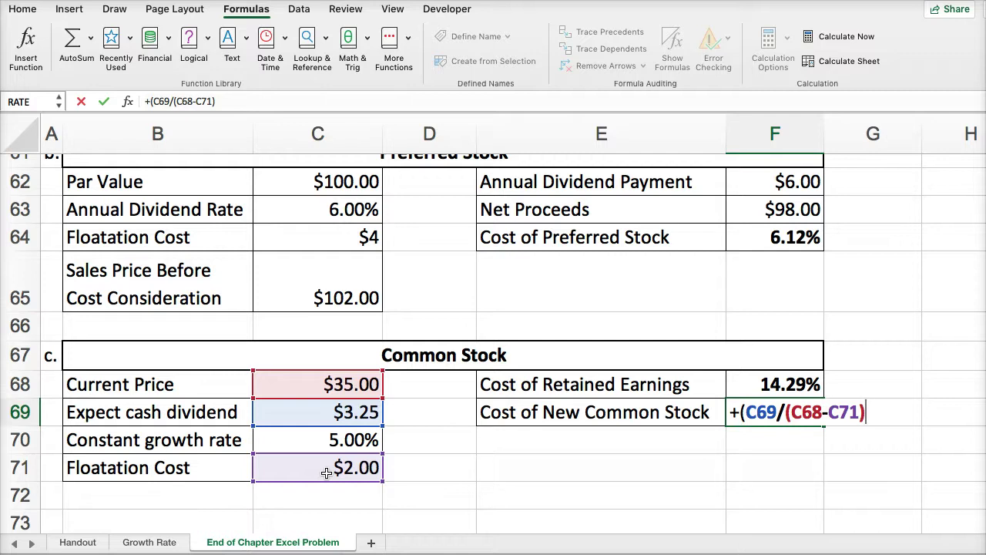
click(297, 441)
key(Return)
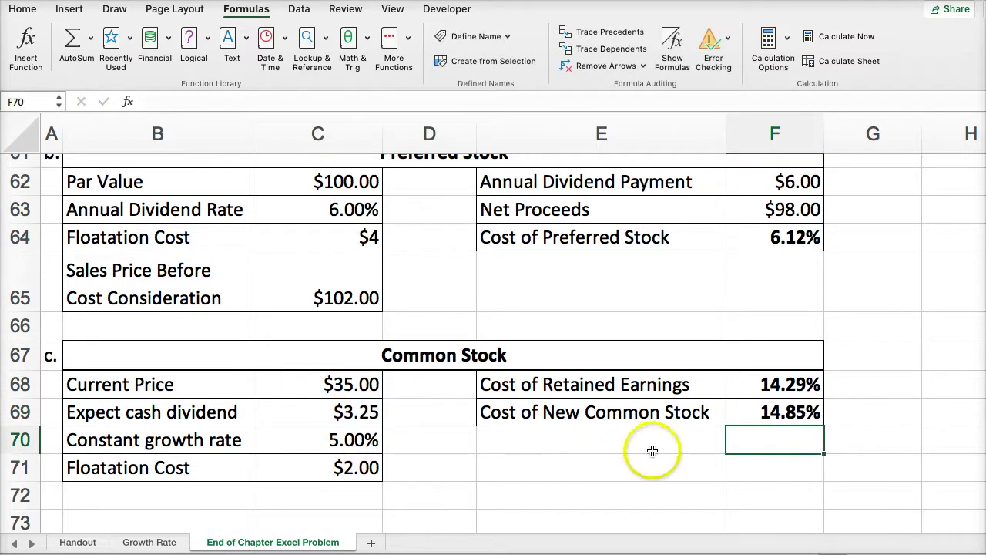
Inspect the common stock cost formulas in F68:F69 and the cost of funding references in D78:D80 of the retained earnings WACC table
click(769, 411)
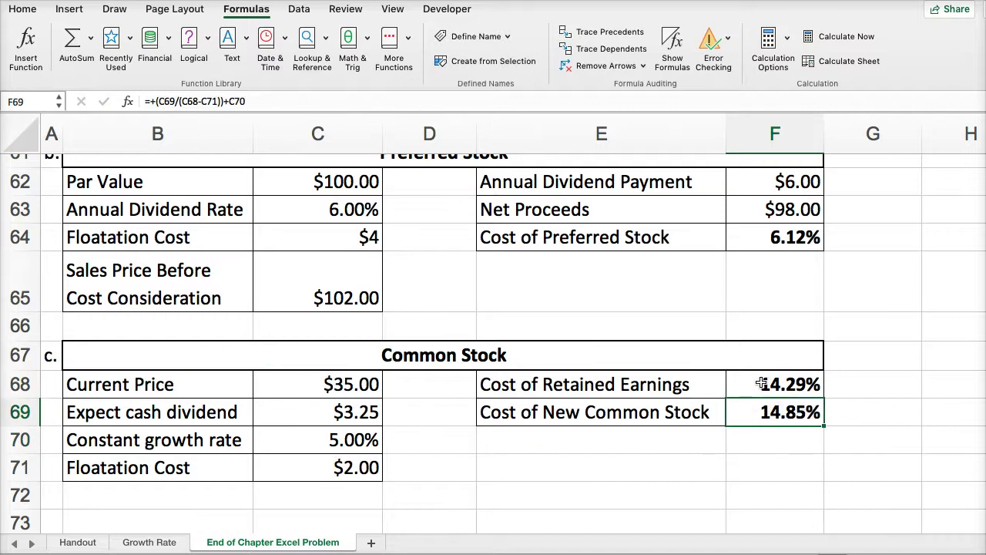
click(758, 382)
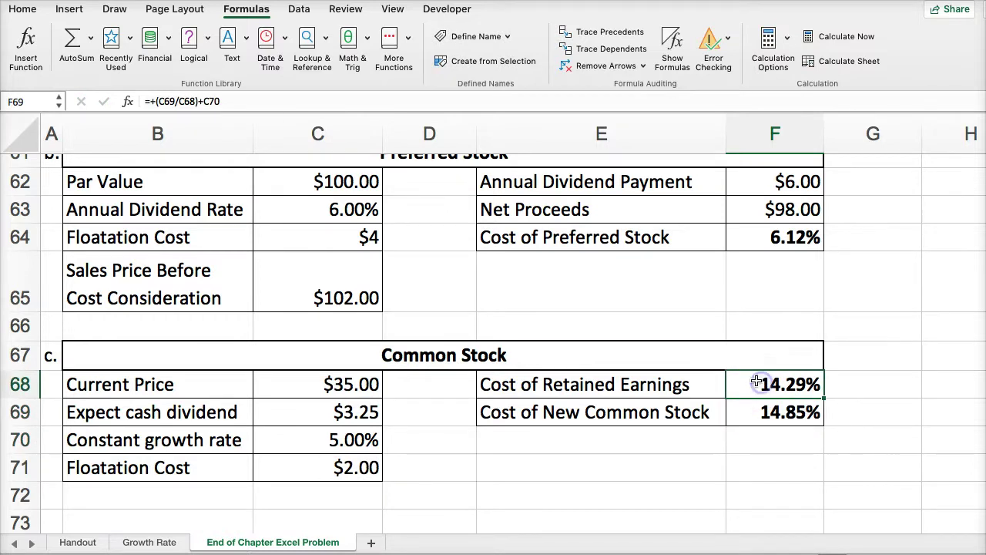
click(512, 408)
scroll(516, 401, down, 3)
scroll(519, 394, down, 6)
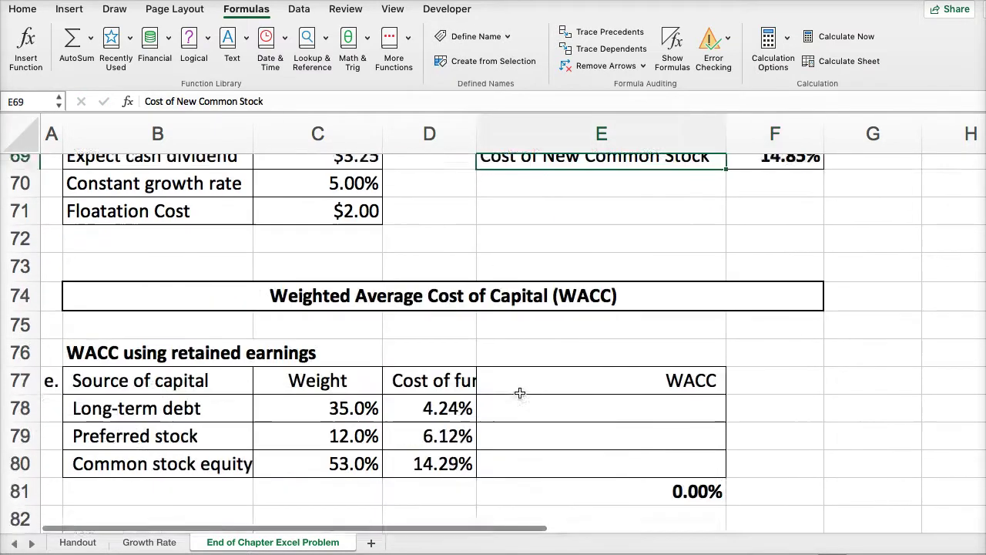
click(414, 379)
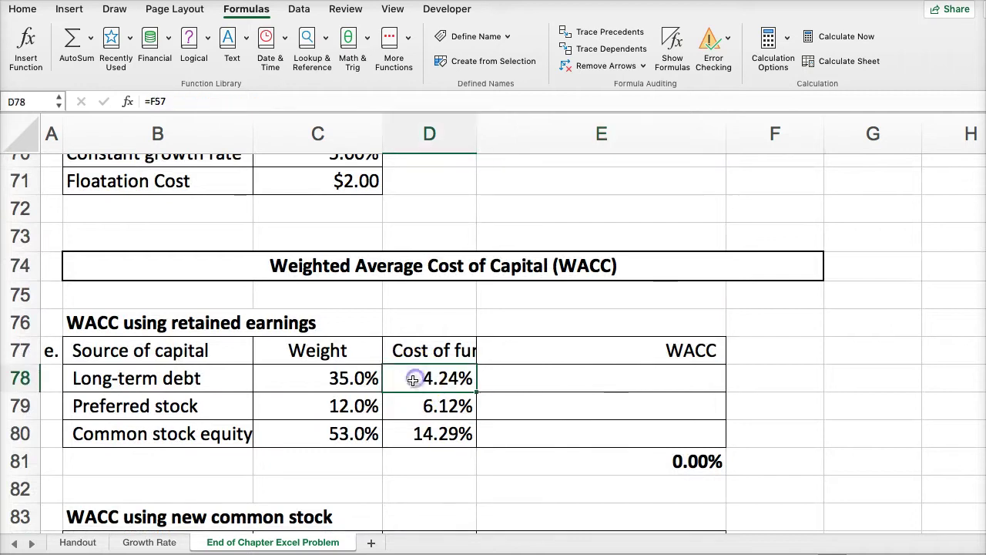
click(408, 406)
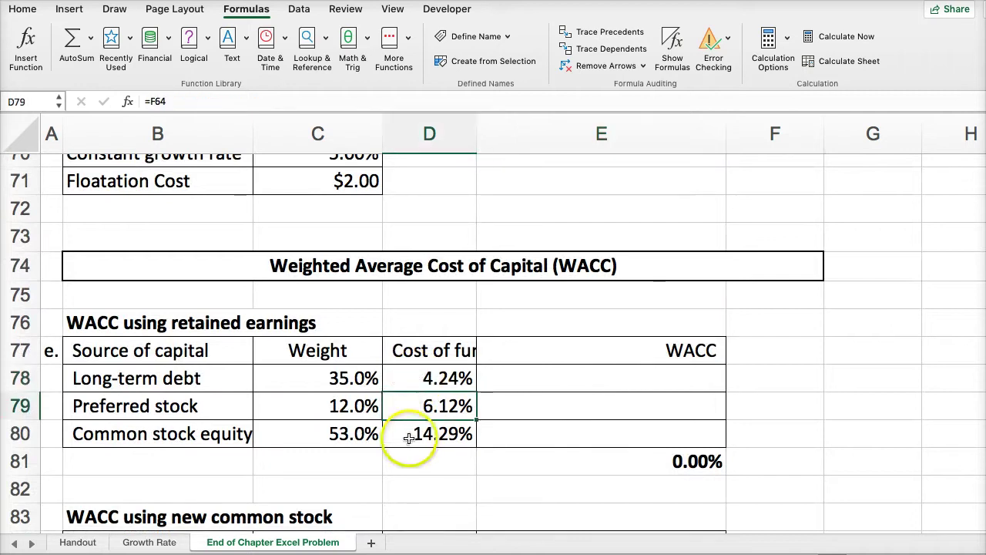
click(408, 435)
Trace the costs of funding in D78:D80 back to the common stock, preferred stock and after-tax debt results in column F
scroll(625, 409, up, 8)
click(742, 392)
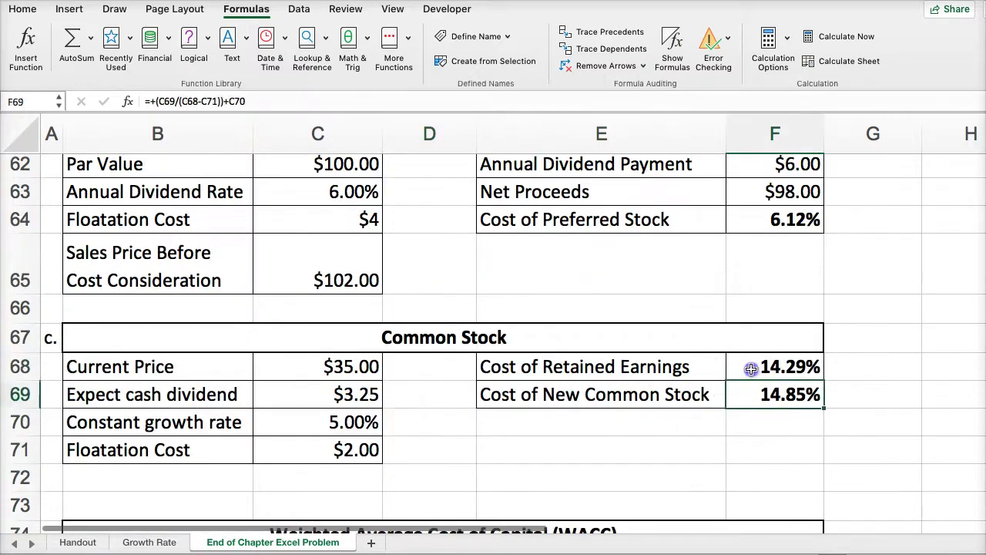
click(751, 368)
scroll(731, 462, up, 4)
click(748, 342)
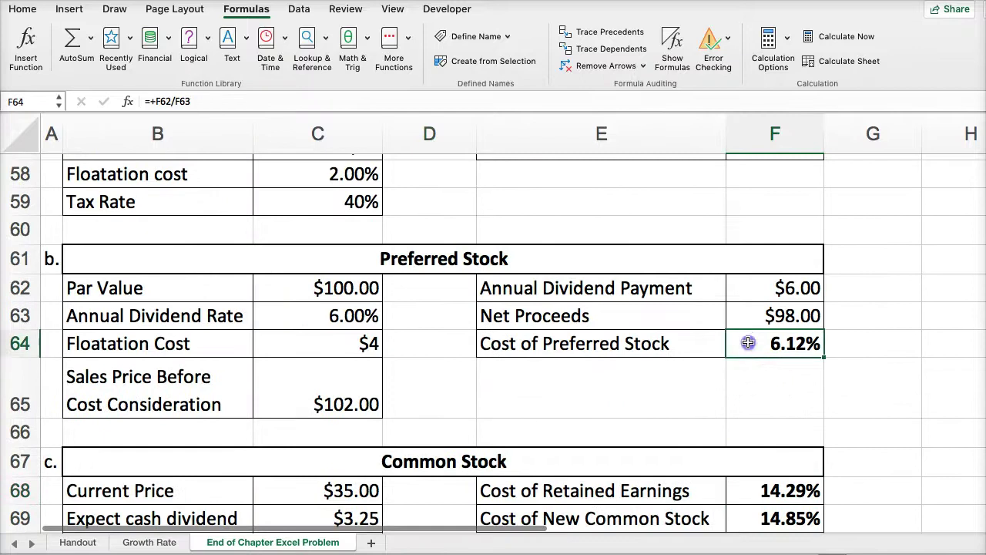
scroll(688, 367, up, 6)
click(698, 312)
scroll(393, 426, down, 10)
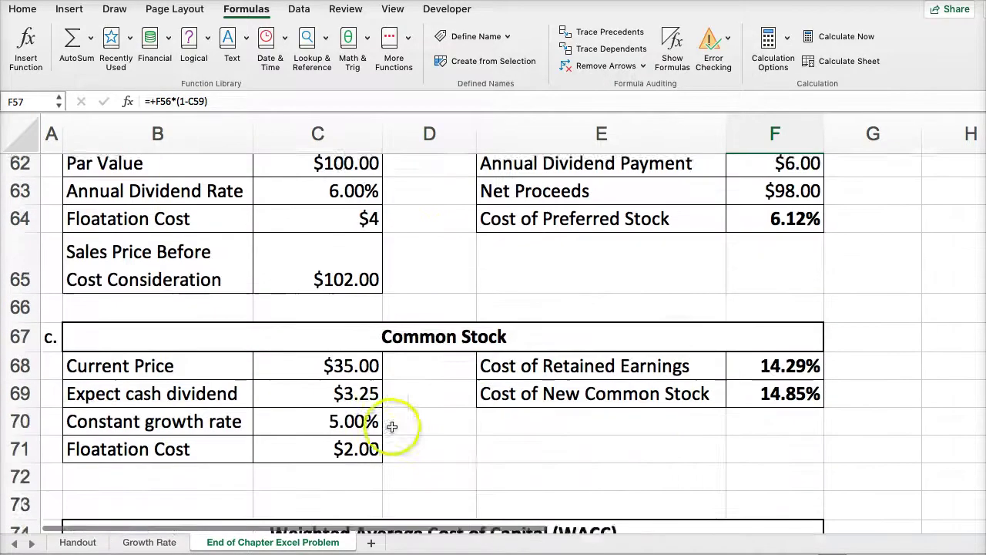
scroll(392, 426, down, 9)
click(416, 371)
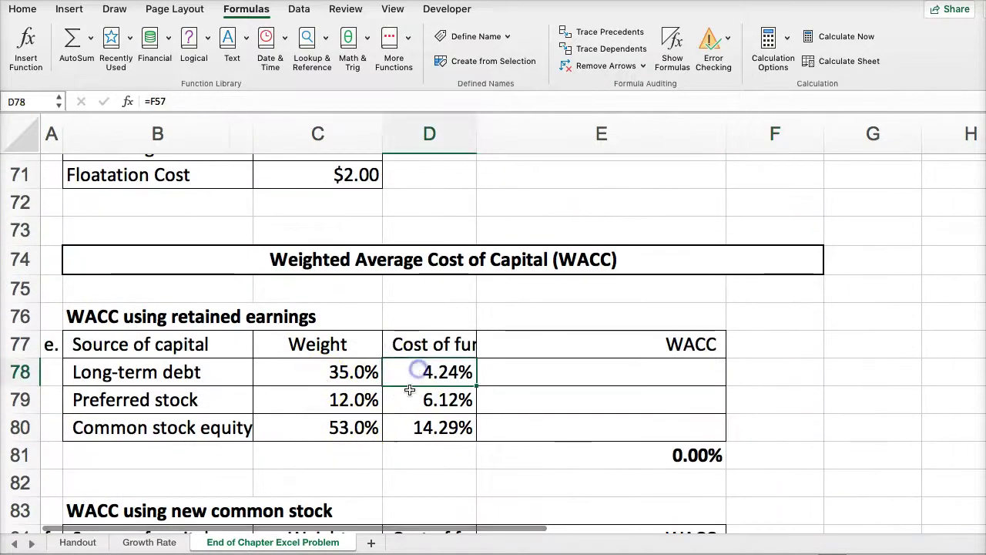
click(412, 397)
click(414, 427)
Compare the weights in C78:C80 with the given capital structure in C8:C10, and check the total formula in E81
click(315, 366)
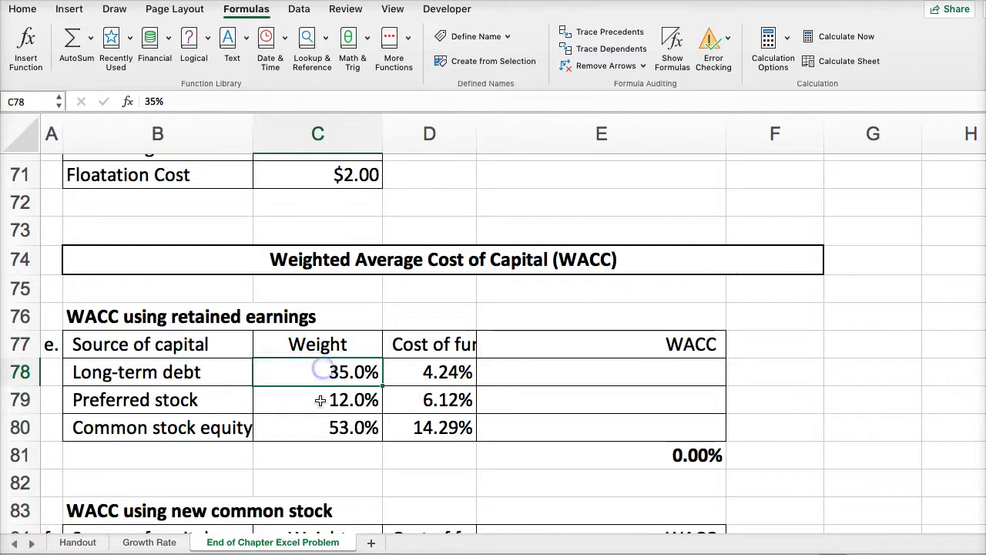
click(316, 399)
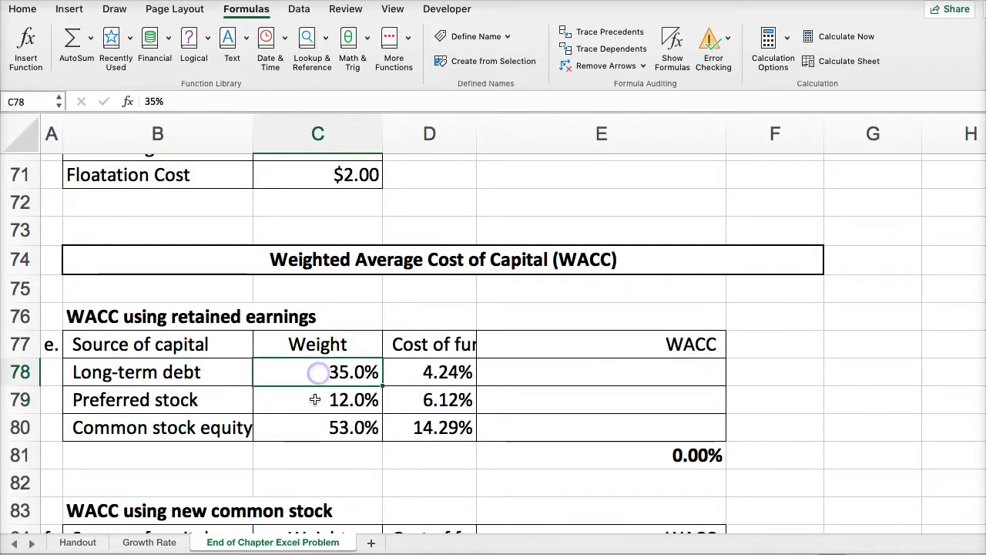
click(308, 422)
scroll(429, 381, up, 12)
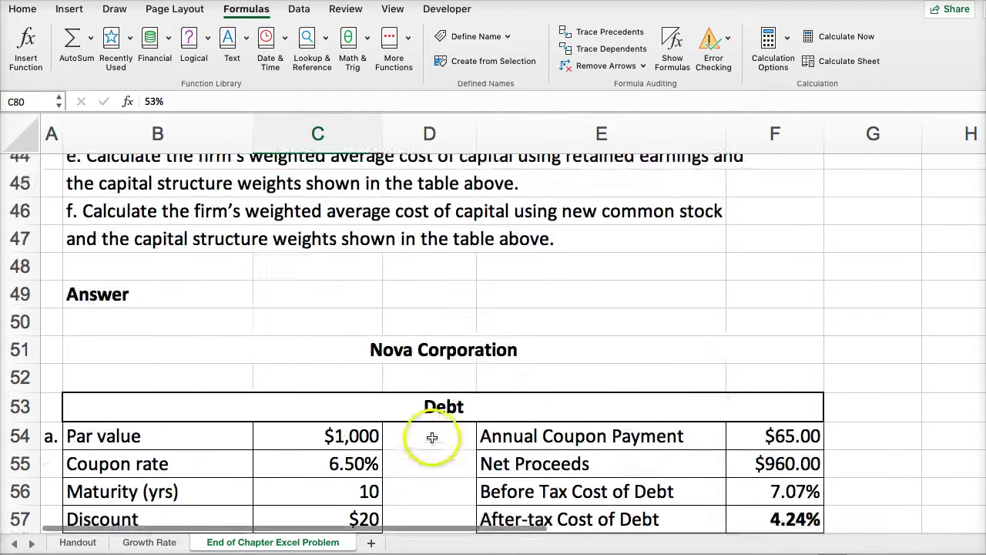
scroll(431, 401, up, 10)
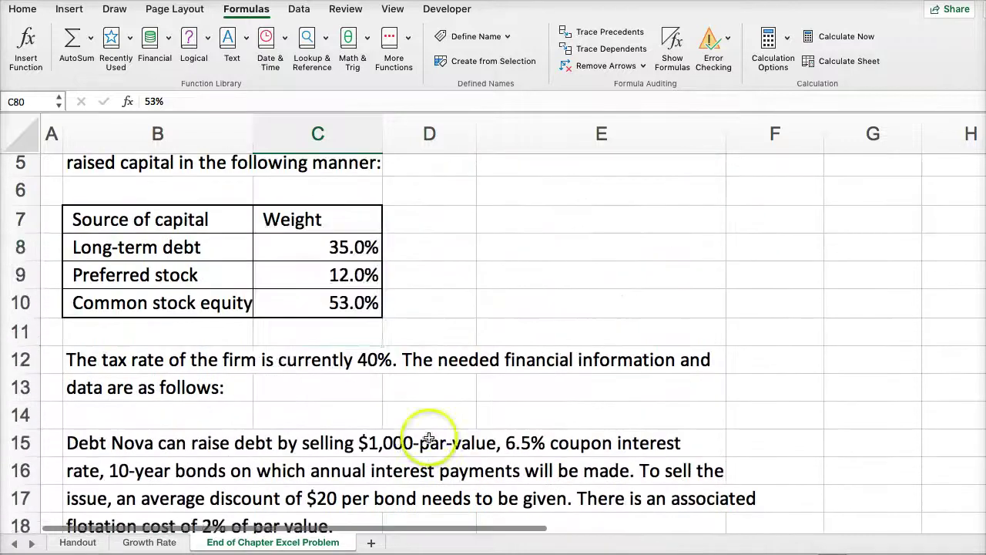
drag(317, 259, 328, 306)
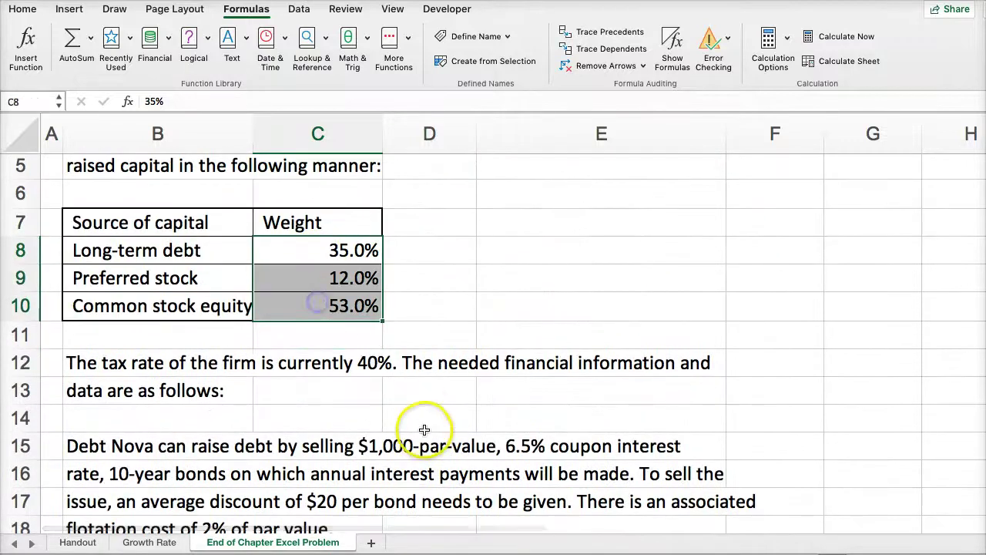
scroll(424, 424, down, 3)
scroll(425, 445, down, 15)
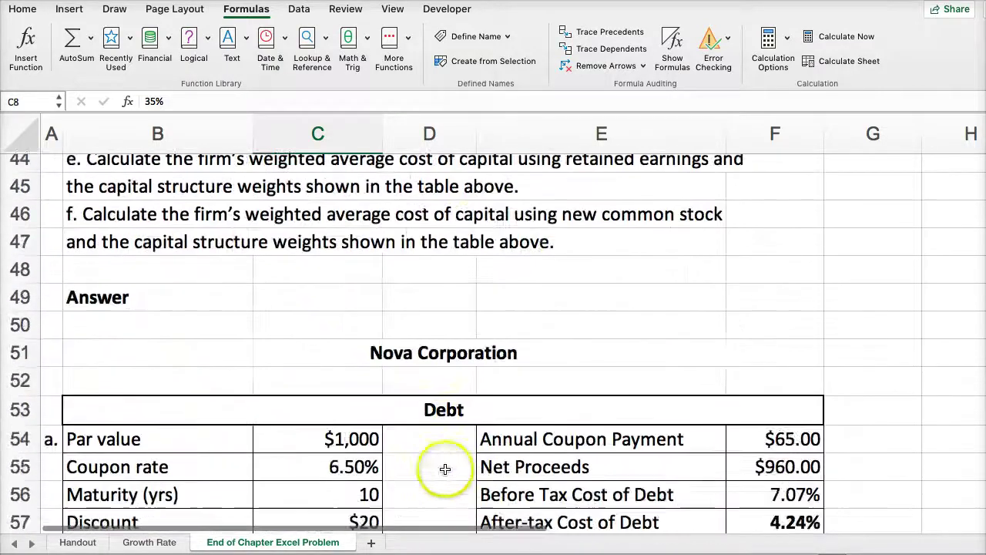
scroll(442, 469, down, 6)
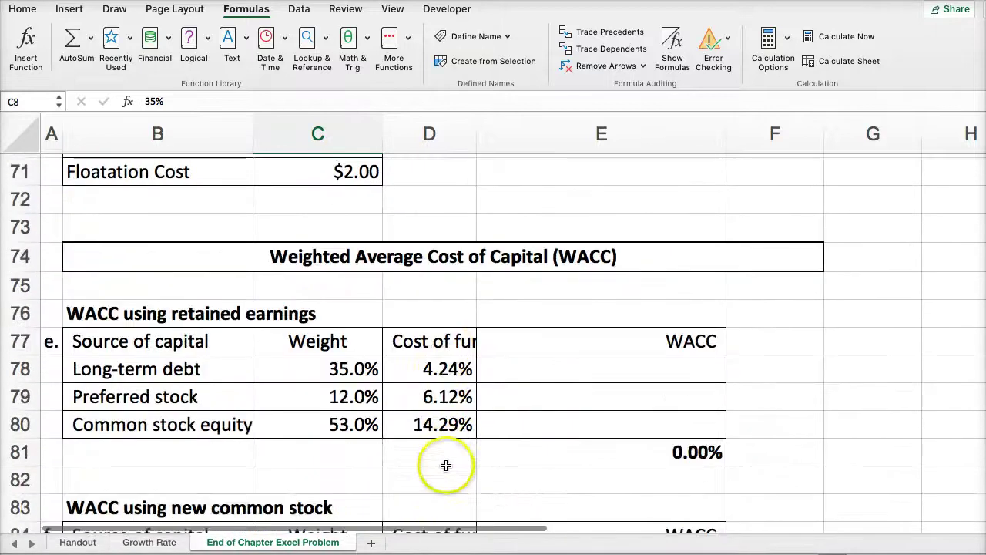
scroll(447, 468, down, 1)
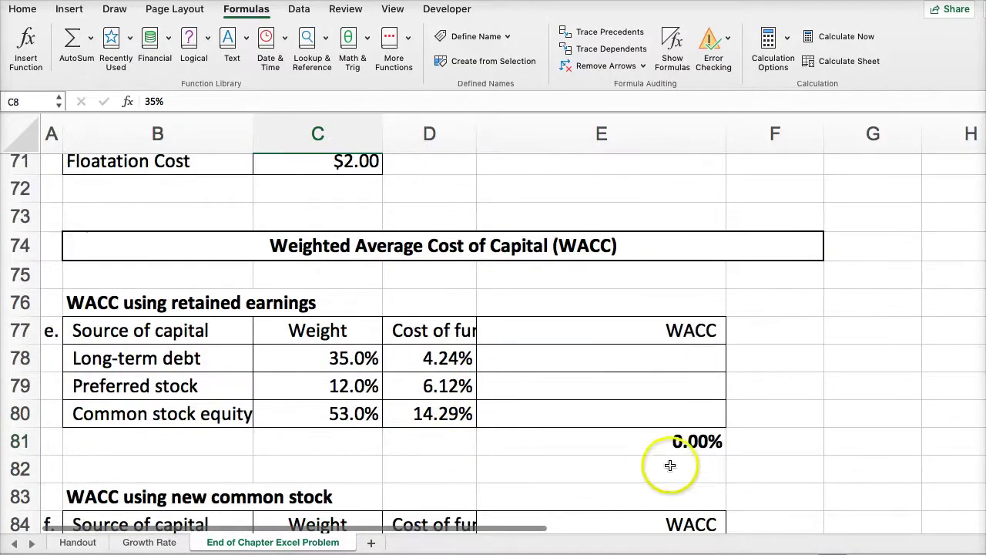
click(644, 444)
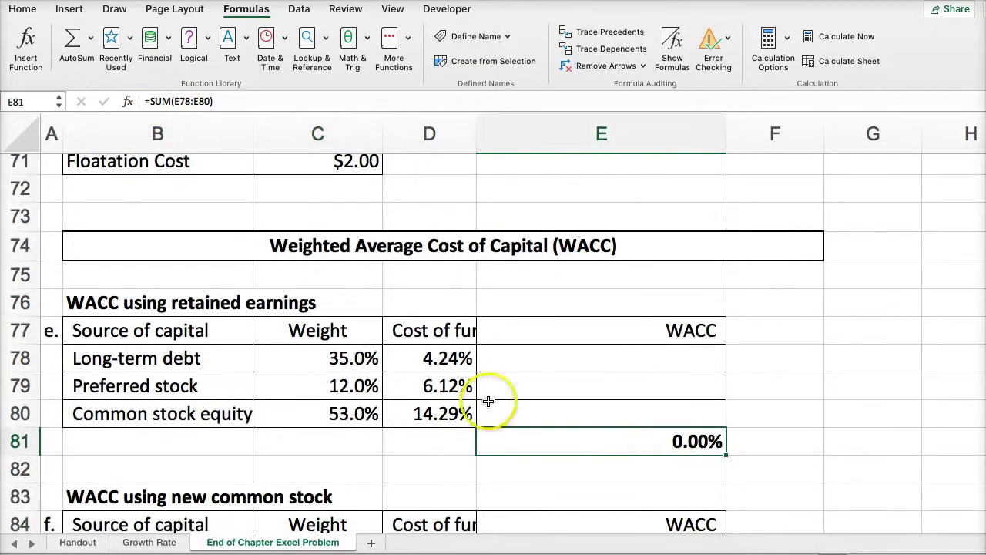
Calculate the long-term debt contribution to WACC in E78 as weight times cost of funding with +C78*D78
click(540, 362)
text(+)
click(332, 356)
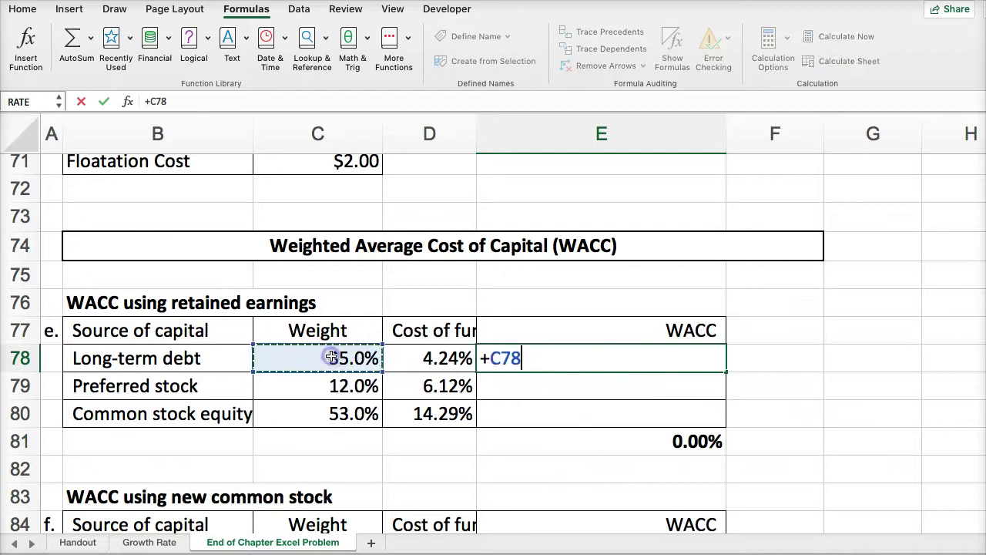
text(*)
click(404, 359)
key(Return)
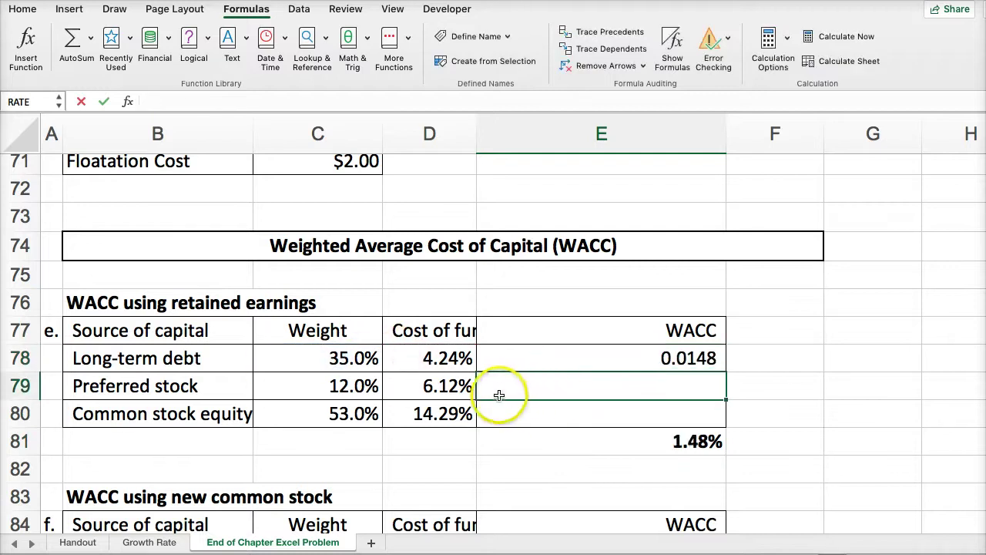
Calculate the preferred stock contribution to WACC in E79 with +C79*D79
text(+)
click(348, 384)
text(*)
click(406, 385)
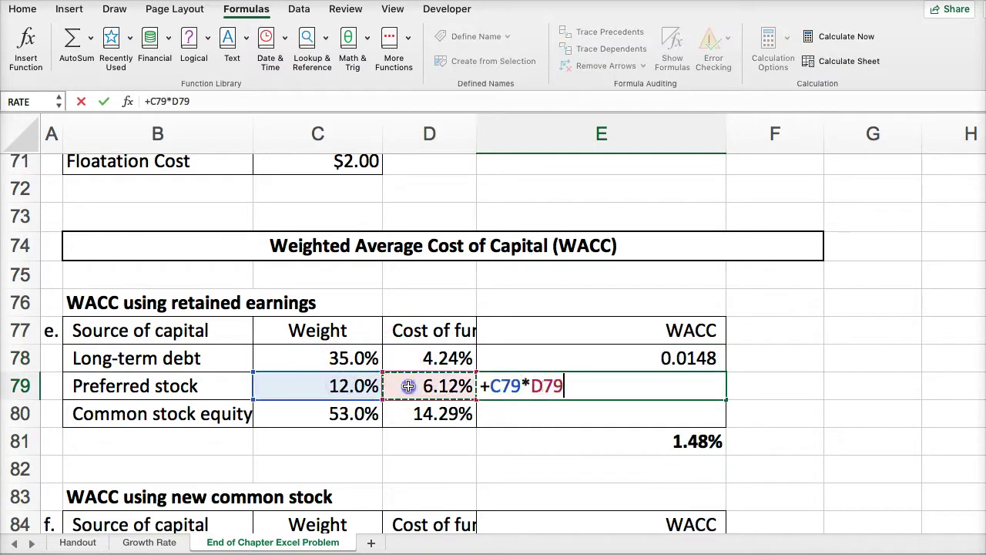
key(Return)
Calculate the common stock equity contribution to WACC in E80 with +C80*D80
text(+)
click(336, 412)
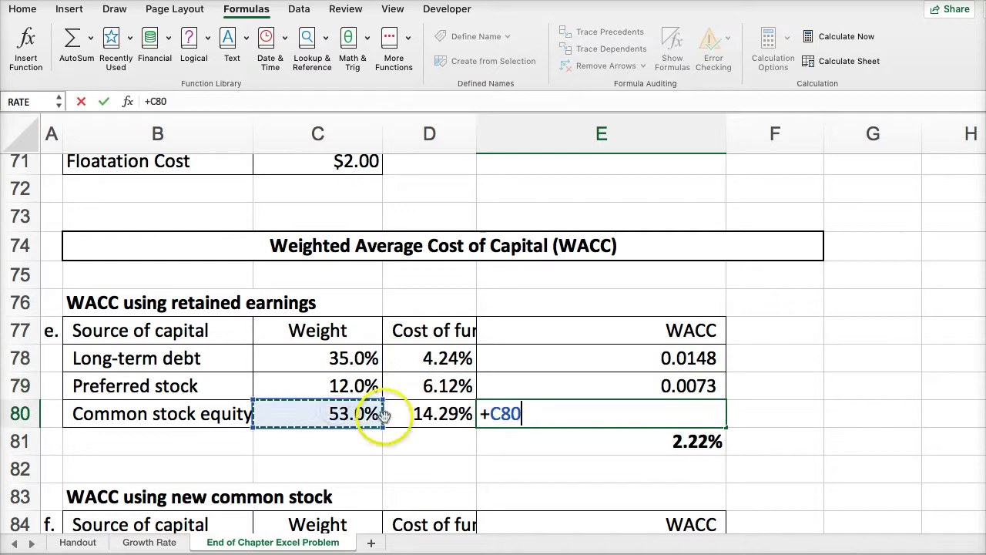
text(*)
click(408, 414)
key(Return)
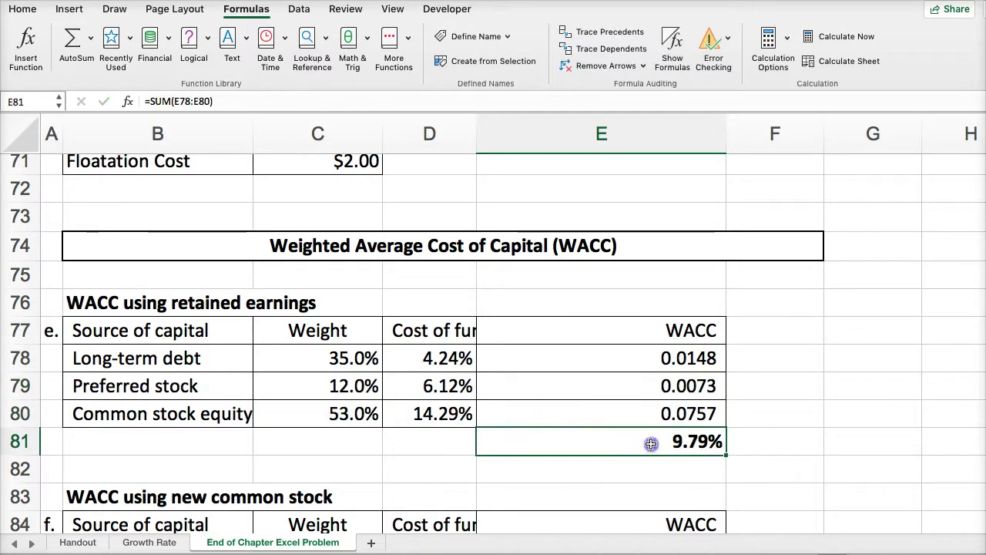
Format the WACC contributions in E78:E80 as percentages with two decimal places
drag(638, 357, 645, 411)
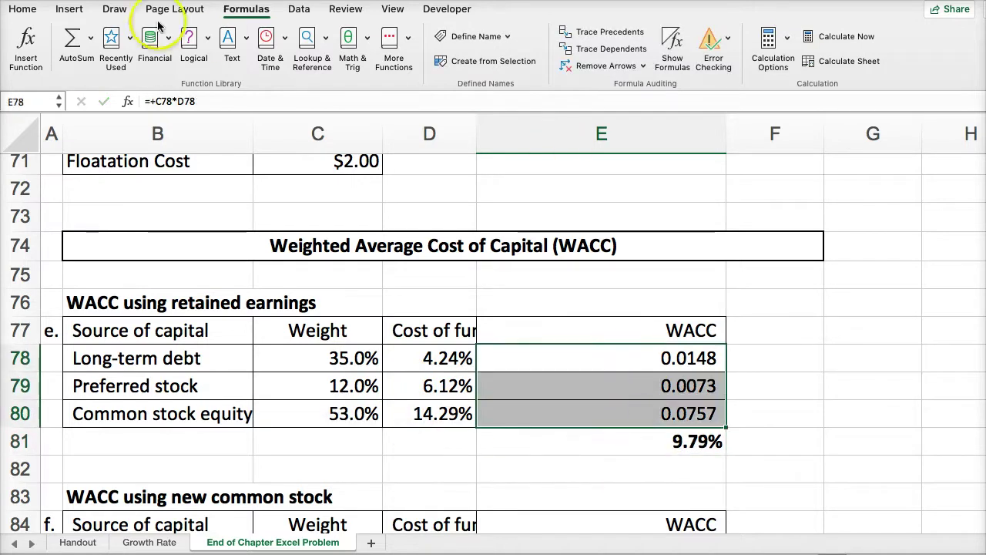
click(24, 9)
key(ctrl+shift+5)
scroll(583, 407, down, 1)
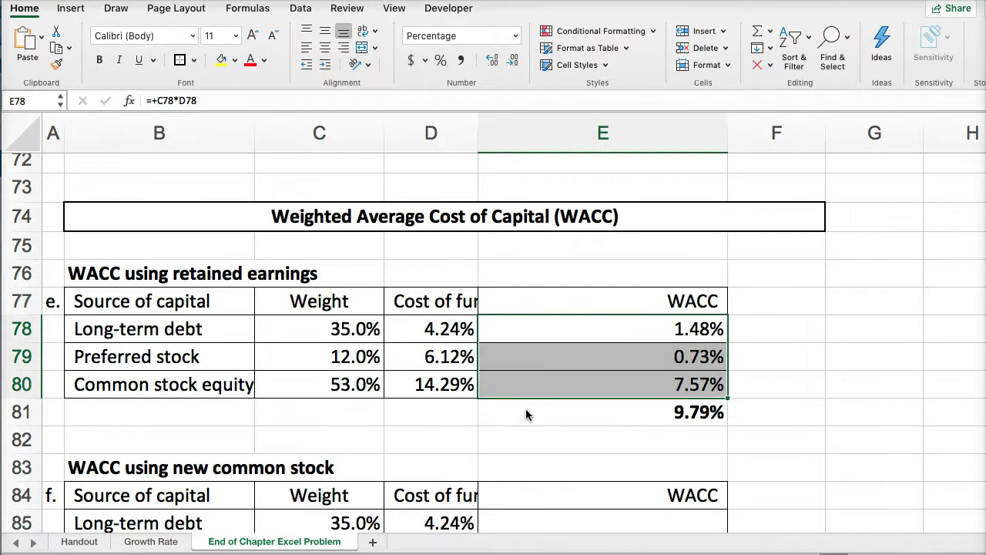
click(526, 412)
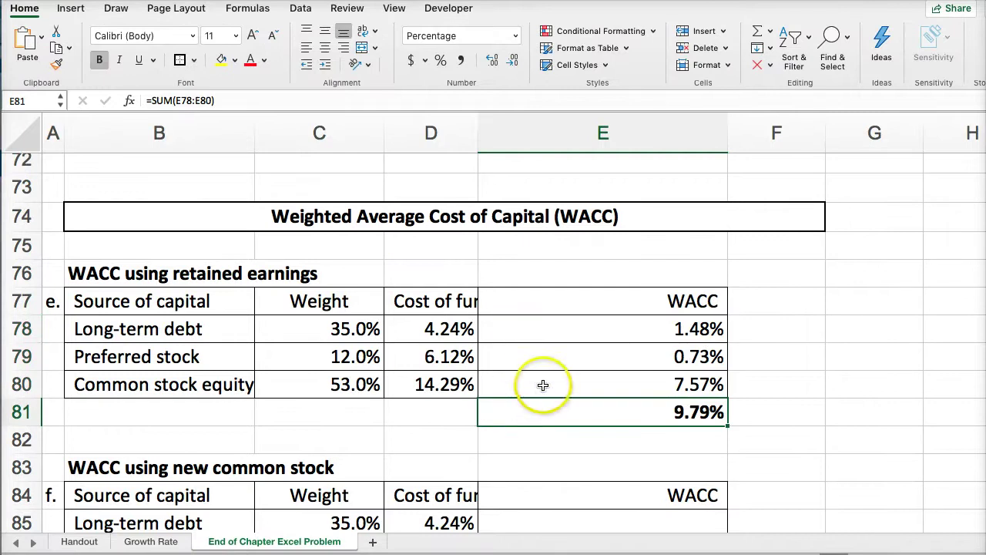
Widen columns D and B to fit their full labels, and narrow column E
scroll(543, 384, down, 1)
drag(479, 132, 541, 136)
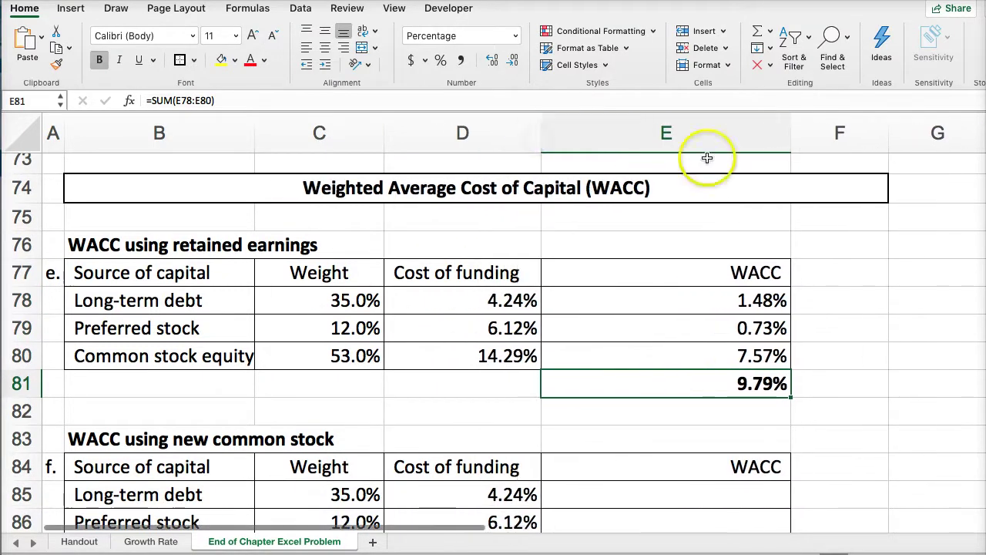
drag(790, 136, 703, 137)
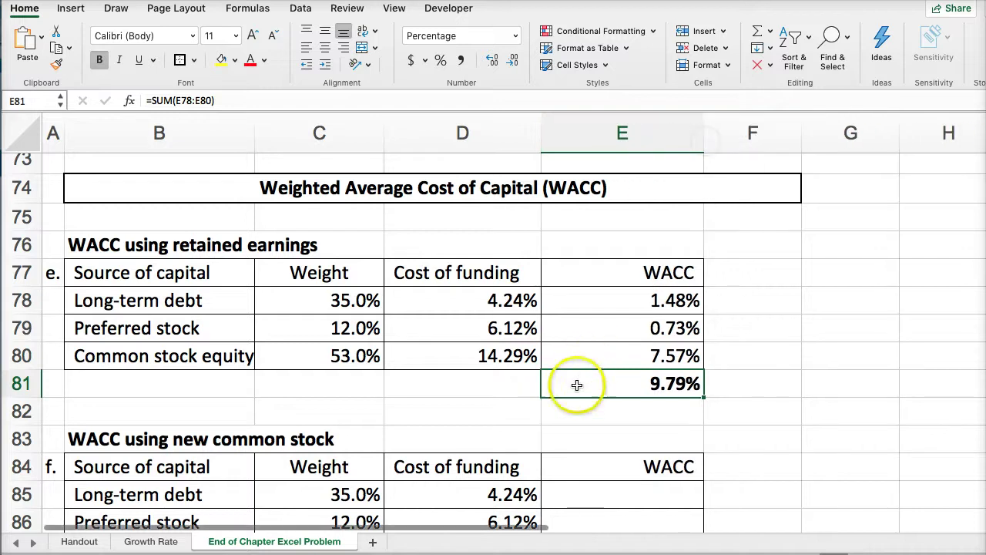
click(87, 356)
drag(256, 136, 319, 137)
Trace the new common stock cost of funding in D87 back to F69 and widen column E to 17.00
scroll(315, 339, down, 2)
click(130, 496)
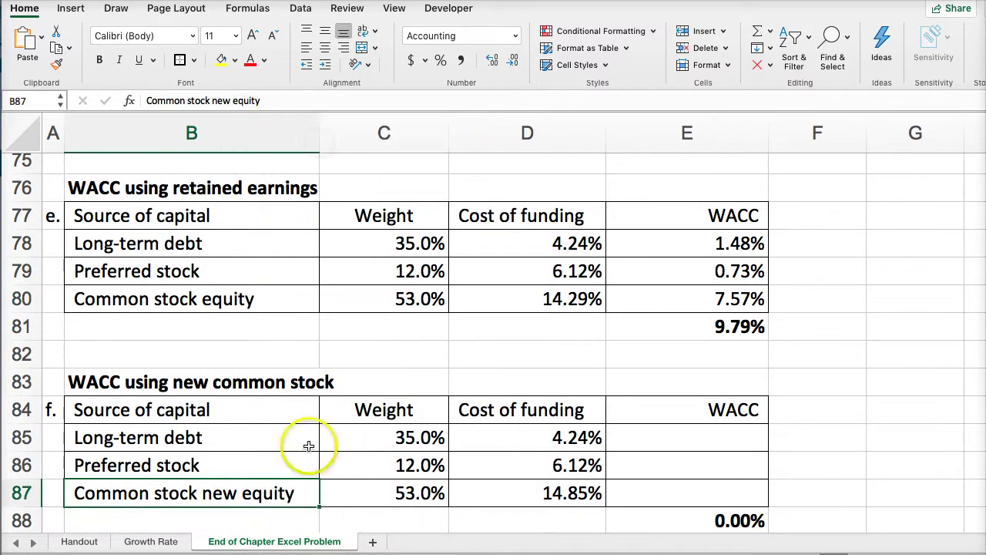
click(530, 489)
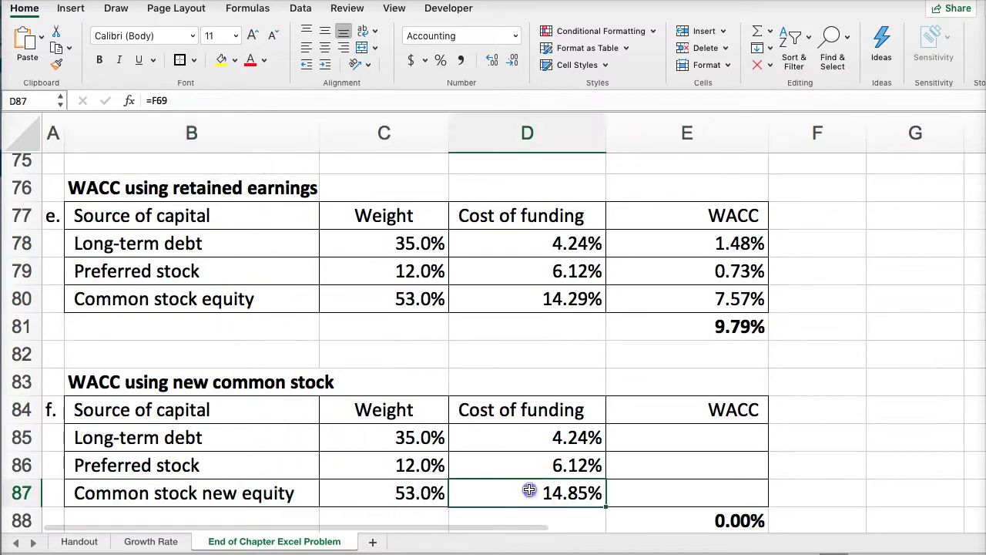
scroll(624, 392, up, 6)
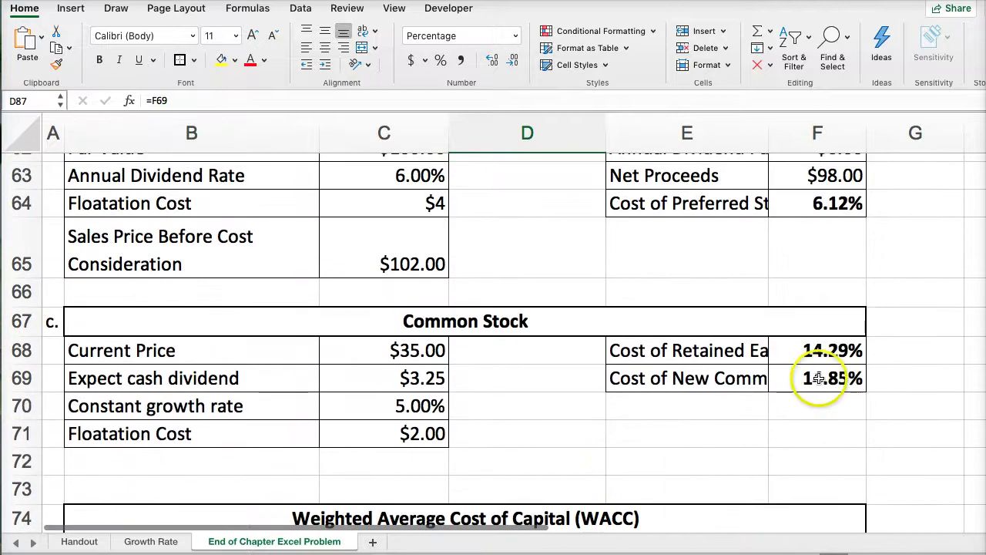
click(818, 377)
drag(768, 133, 803, 139)
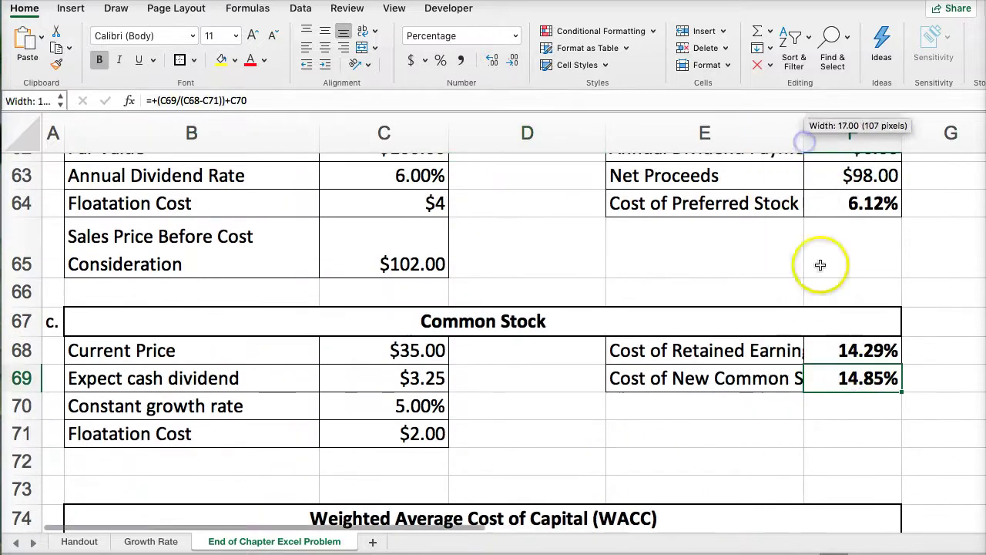
Examine how the floatation cost in C71 feeds the cost of new common stock, and check the inputs of the new-stock WACC table
click(380, 432)
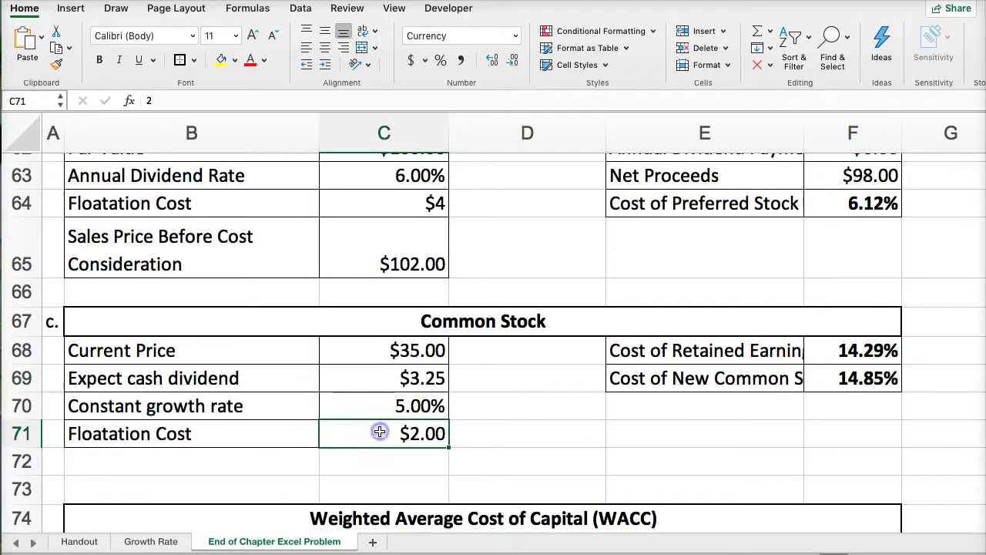
click(813, 378)
click(382, 436)
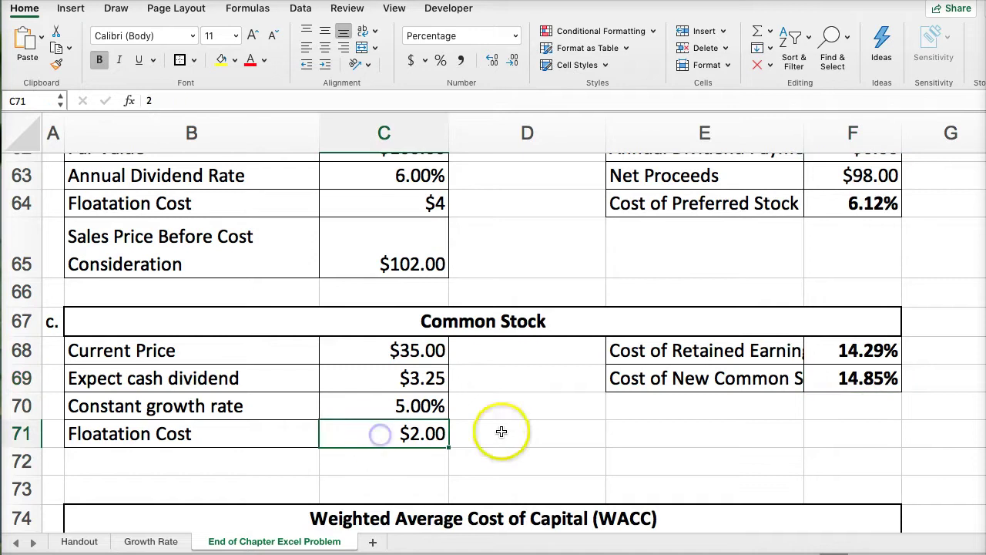
scroll(511, 425, down, 2)
scroll(512, 425, down, 5)
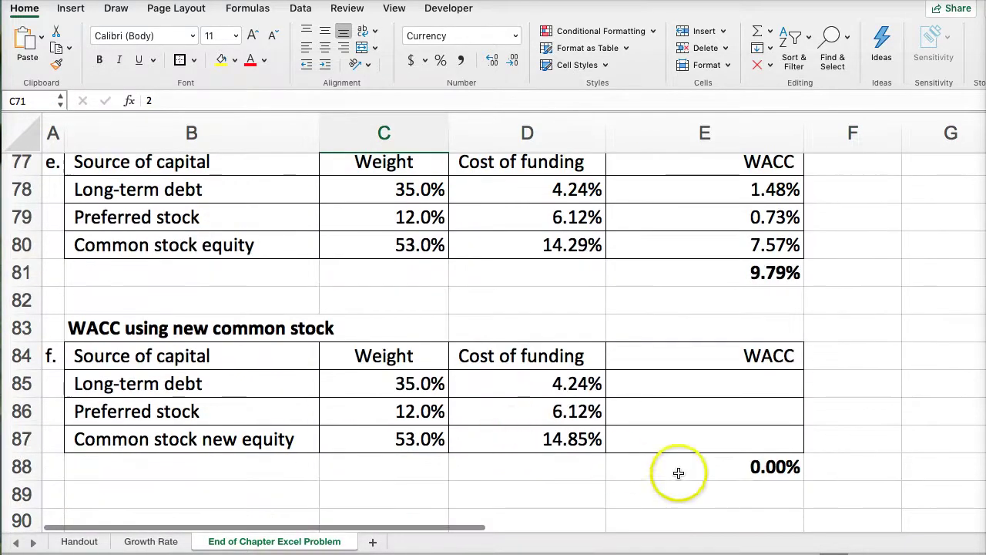
click(715, 465)
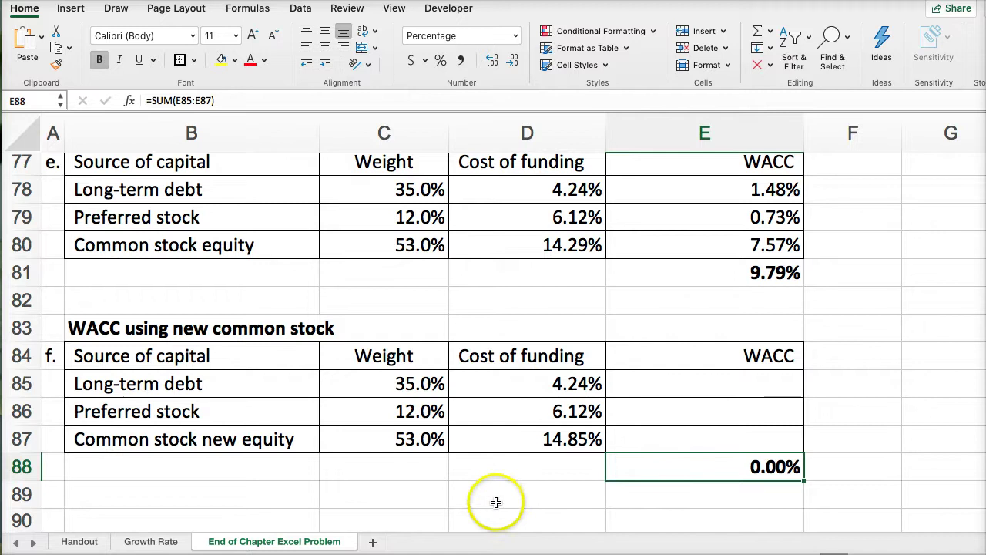
scroll(509, 493, up, 1)
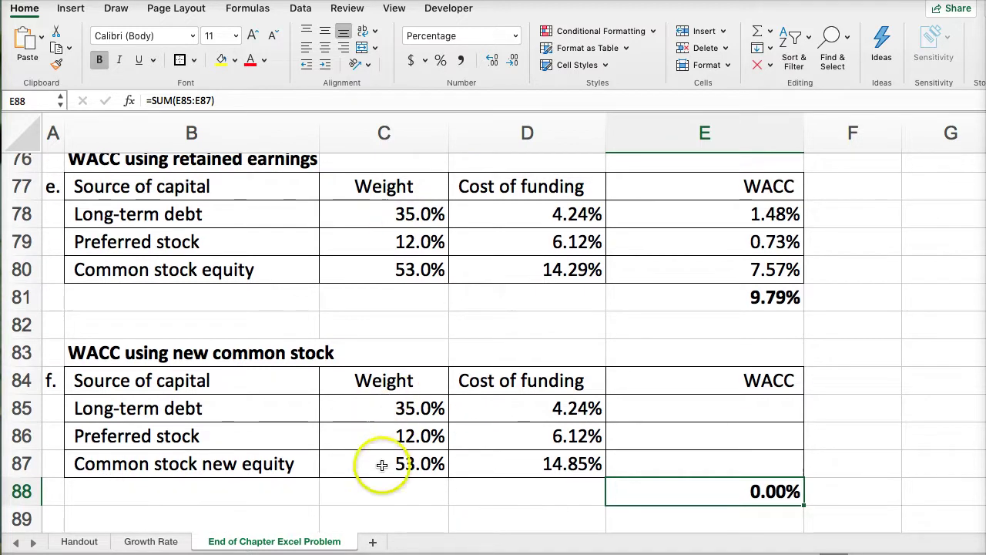
click(510, 464)
Try to calculate the long-term debt contribution to the new common stock WACC in E85 with +C85-D85
click(661, 401)
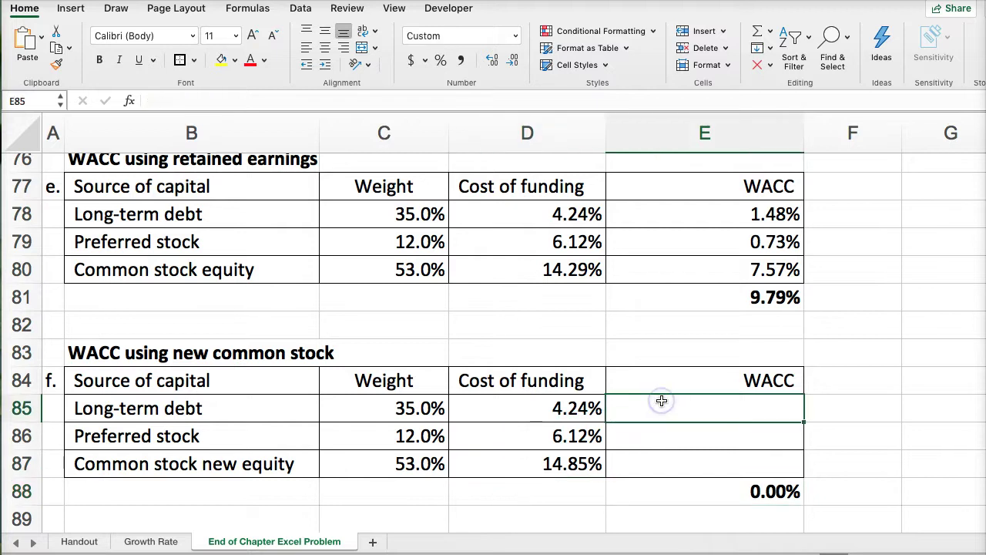
text(+)
click(394, 407)
text(-)
click(495, 408)
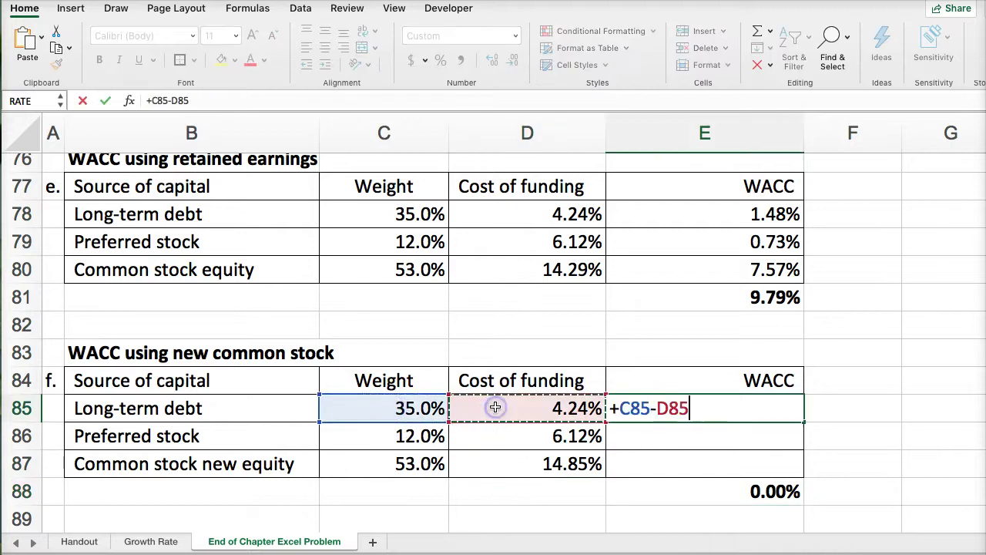
key(Return)
Calculate the preferred stock contribution to the new common stock WACC in E86 with +D86*C86
text(+)
click(557, 436)
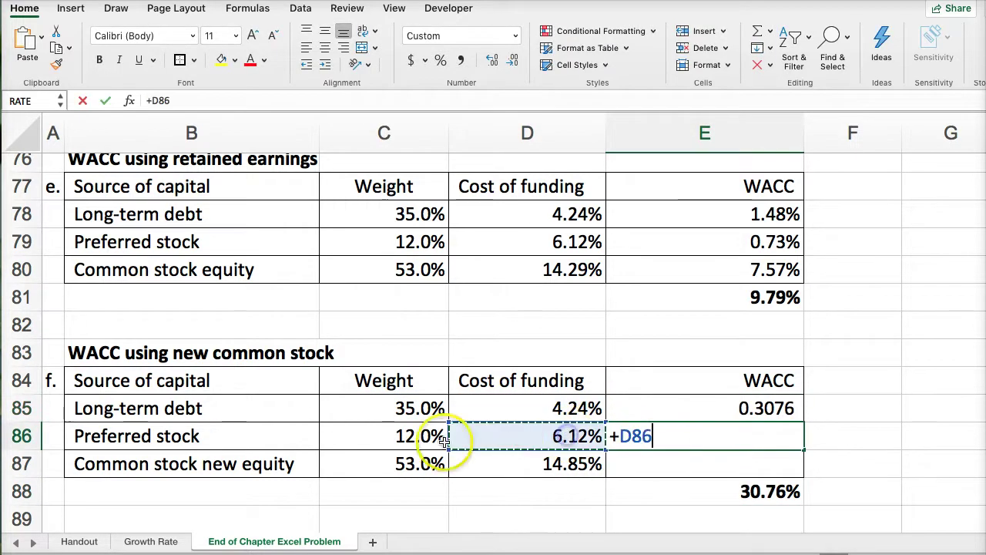
text(*)
click(361, 441)
key(Return)
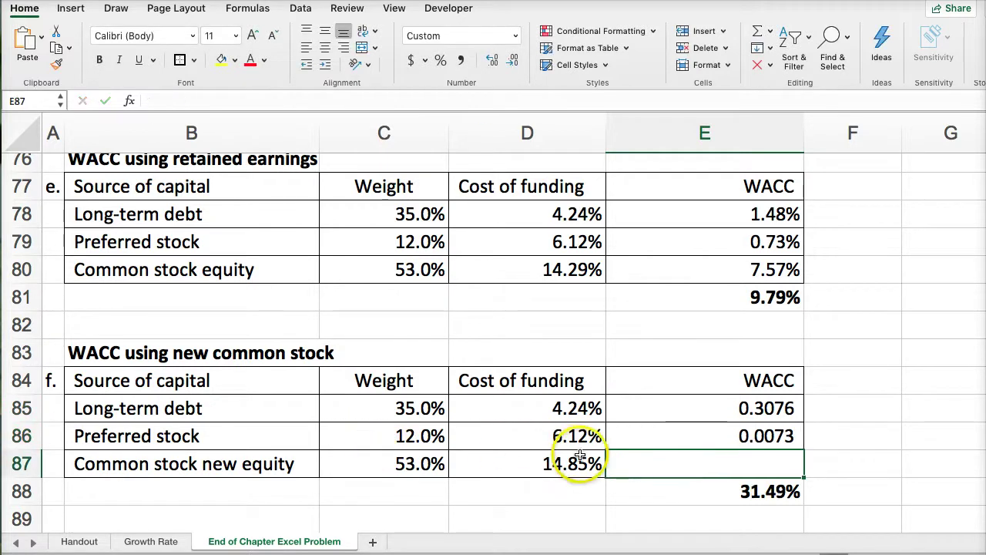
Calculate the new common stock equity contribution to WACC in E87 with +D87*C87
text(+)
click(458, 464)
text(*)
click(395, 463)
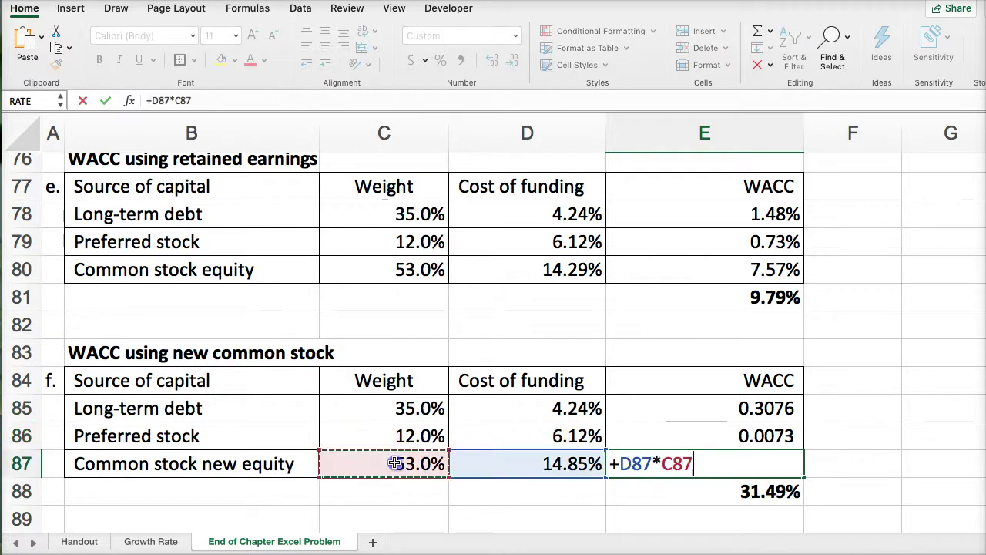
key(Return)
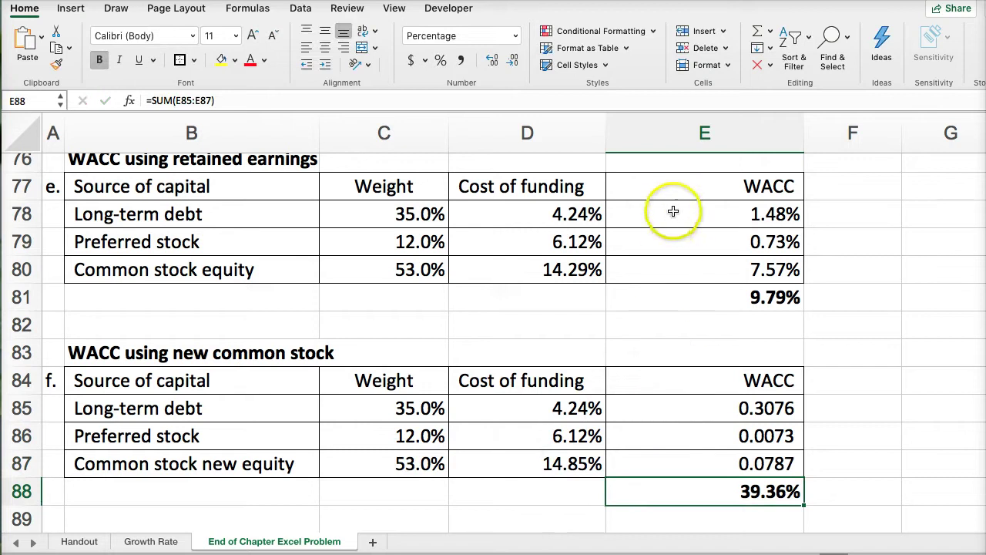
Format the WACC columns of both tables, E78:E88, as percentages with two decimal places
drag(672, 211, 680, 293)
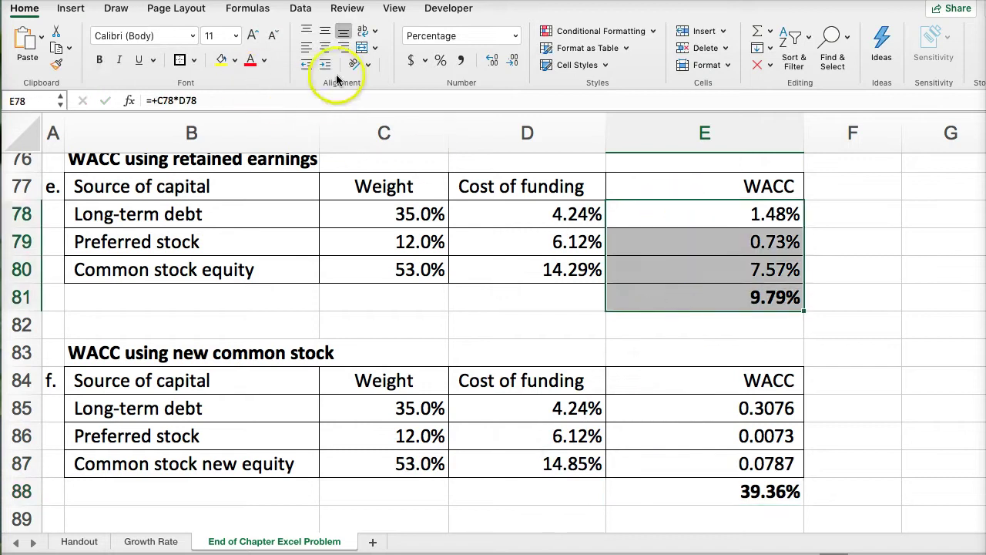
click(440, 59)
drag(661, 405, 664, 436)
drag(652, 211, 695, 484)
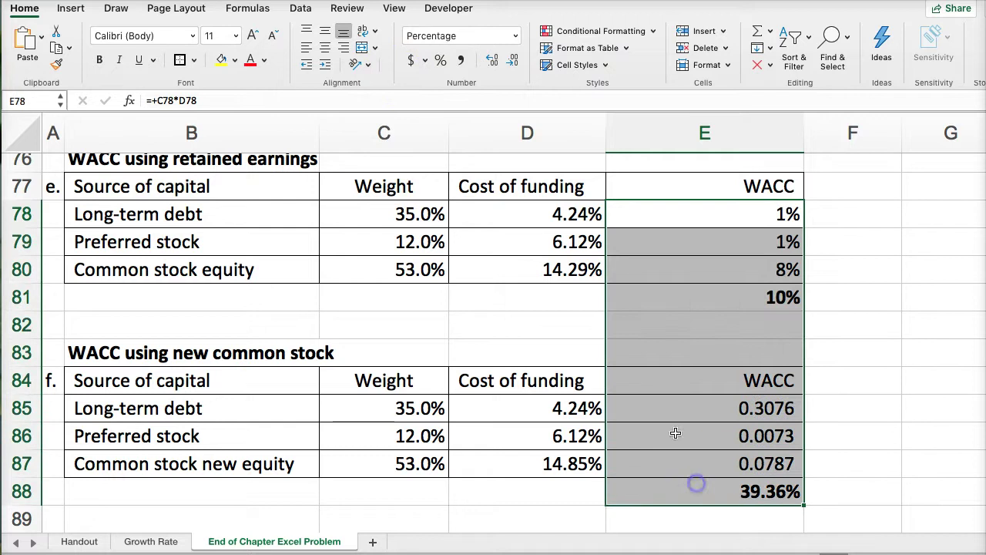
click(439, 60)
click(489, 61)
click(488, 62)
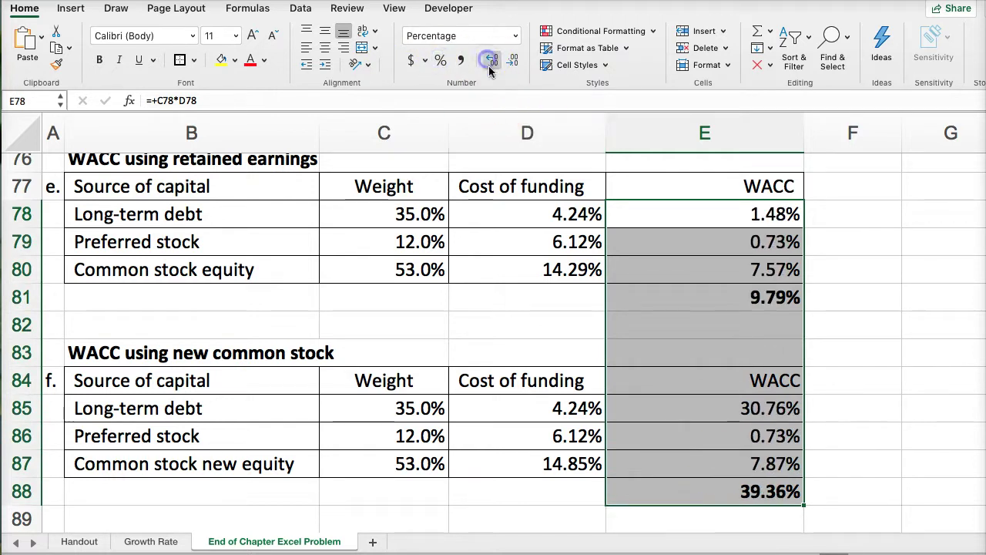
Correct the long-term debt contribution in E85 by replacing its formula with +C85*D85
click(656, 469)
click(679, 402)
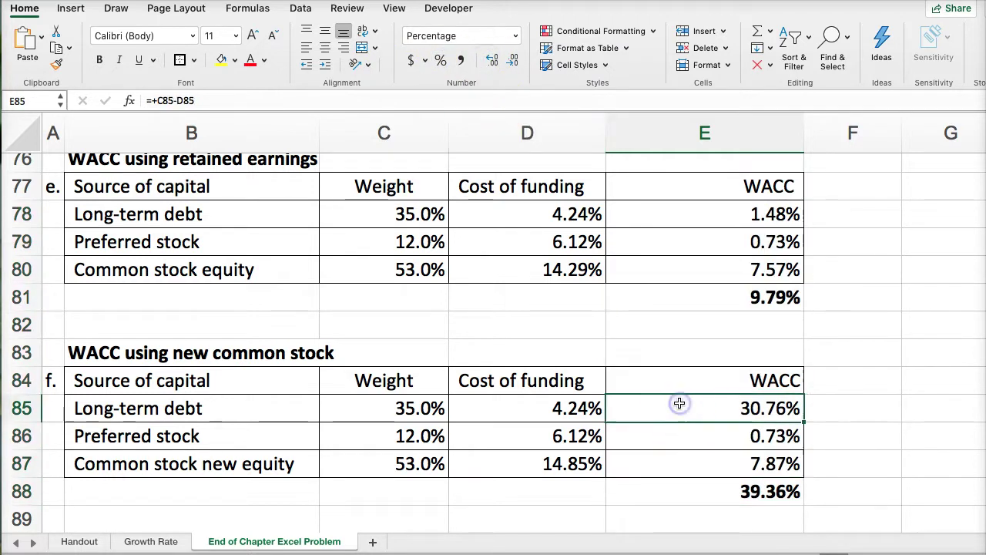
text(+)
click(429, 409)
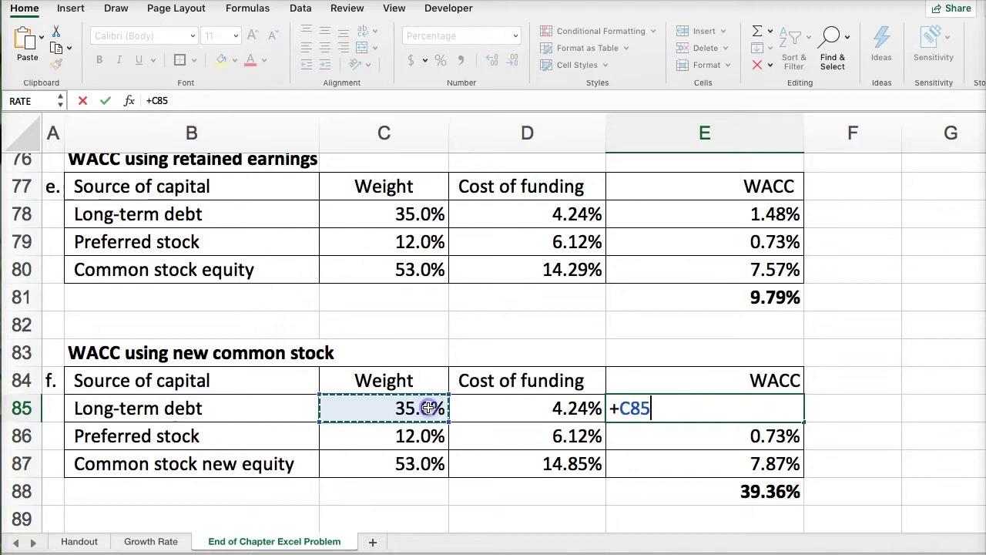
click(477, 407)
key(Return)
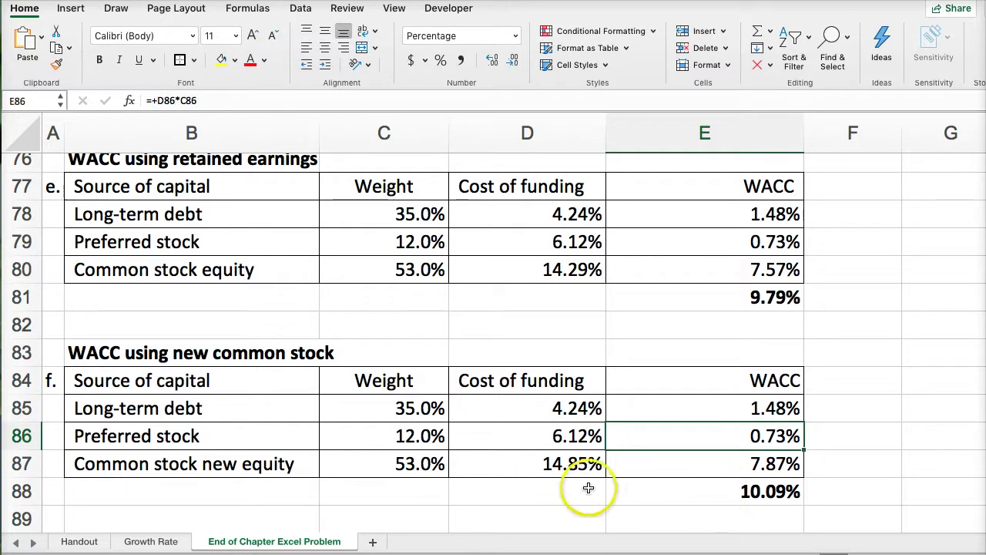
Compare the WACC totals in E81 and E88 and check the new equity cost in D87 behind the difference
click(731, 495)
click(695, 282)
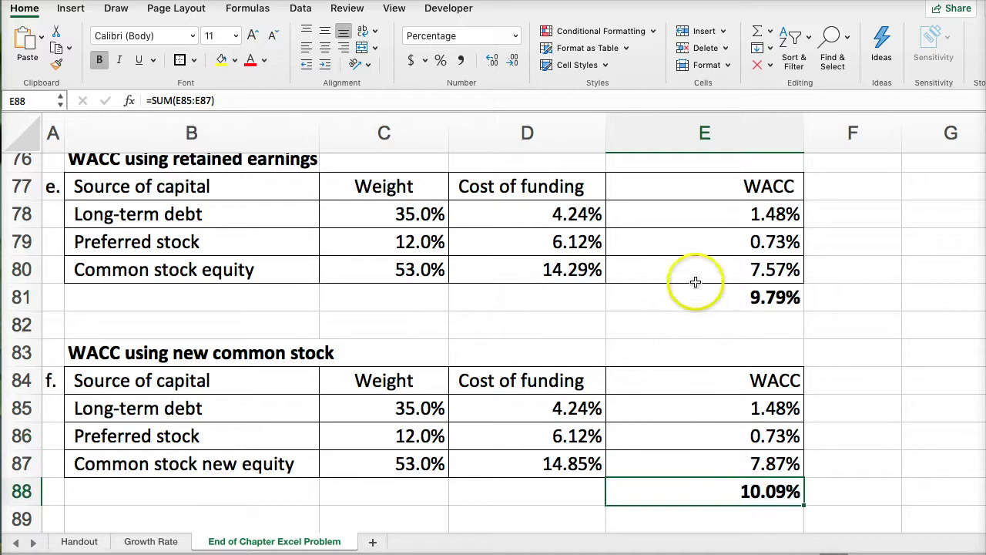
click(698, 296)
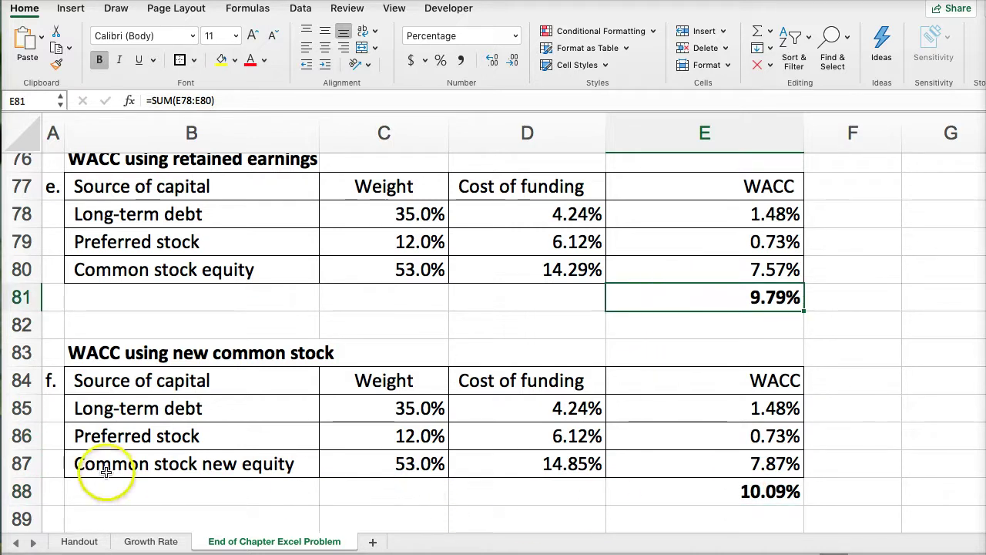
click(513, 467)
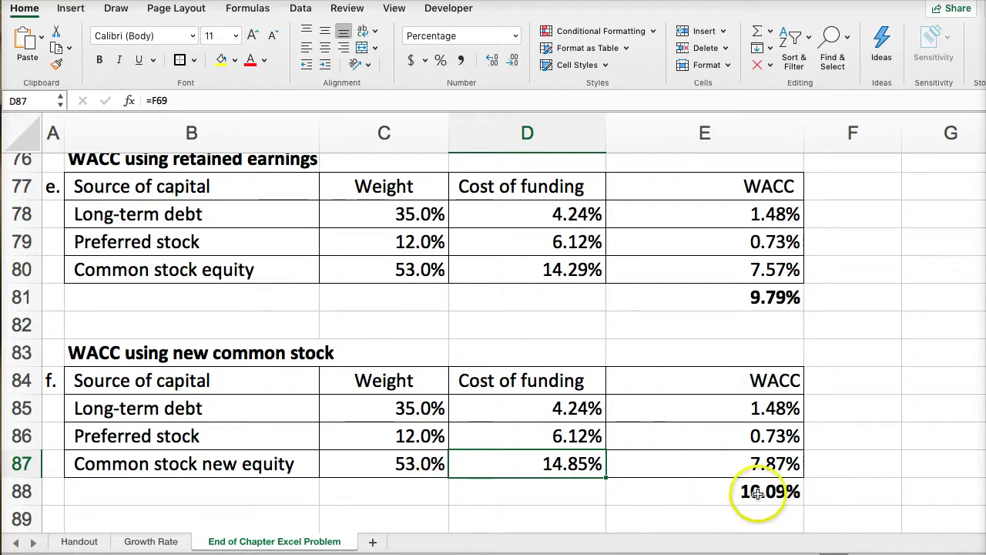
click(710, 491)
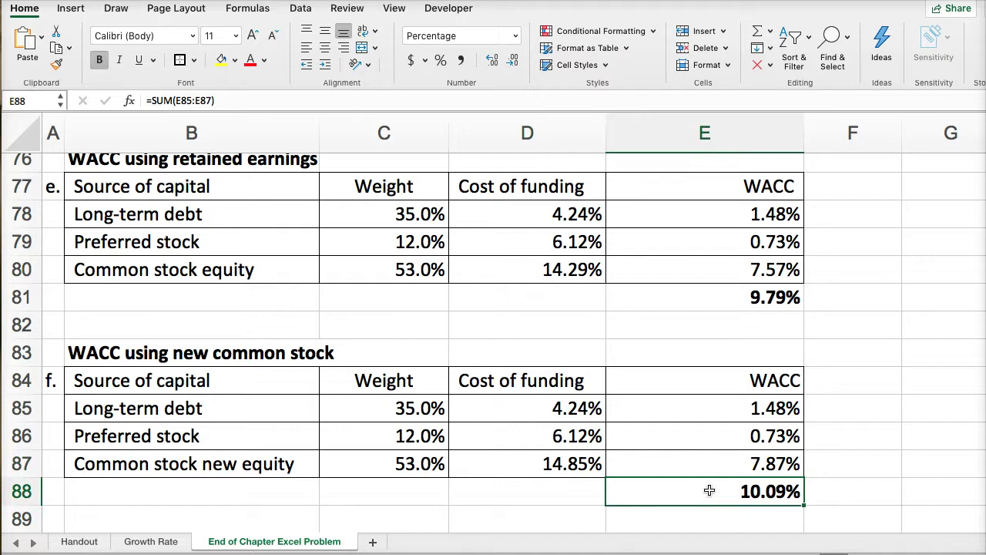